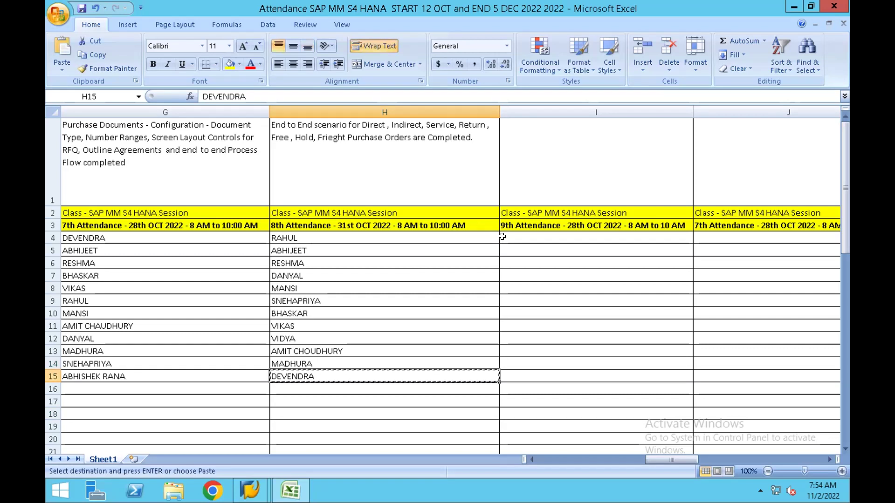
Enter the first attendee's name in cell I4 and change the date in the 9th Attendance heading to 2nd NOV 2022.
left_click(505, 236)
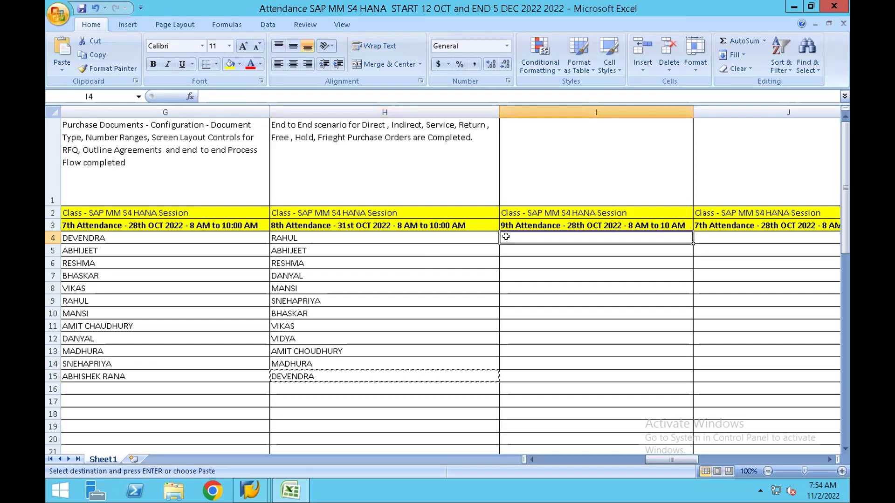
type("DEVENDRA")
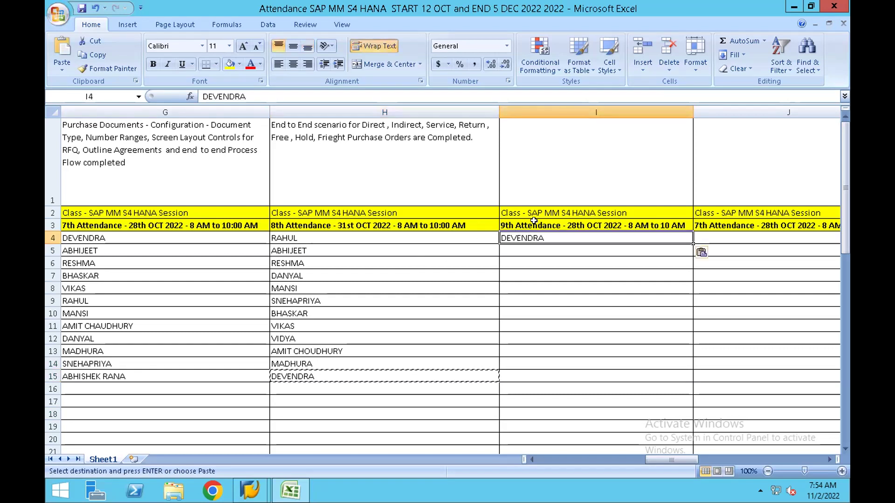
left_click(520, 229)
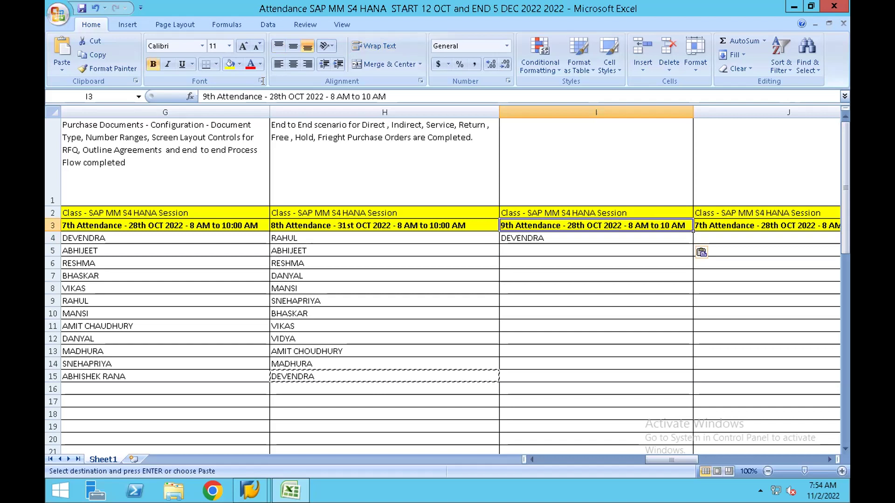
left_click(303, 97)
key("BackSpace")
key("BackSpace")
key("BackSpace")
key("BackSpace")
key("BackSpace")
key("BackSpace")
key("BackSpace")
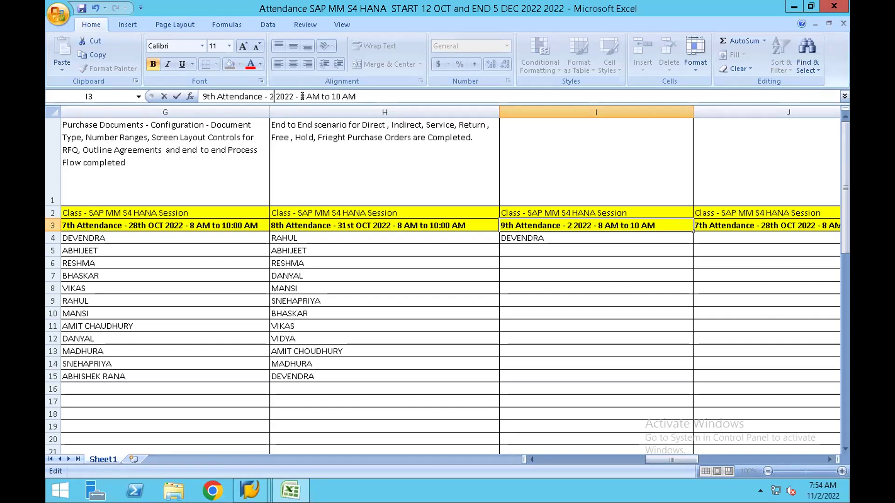
type("nd NOV")
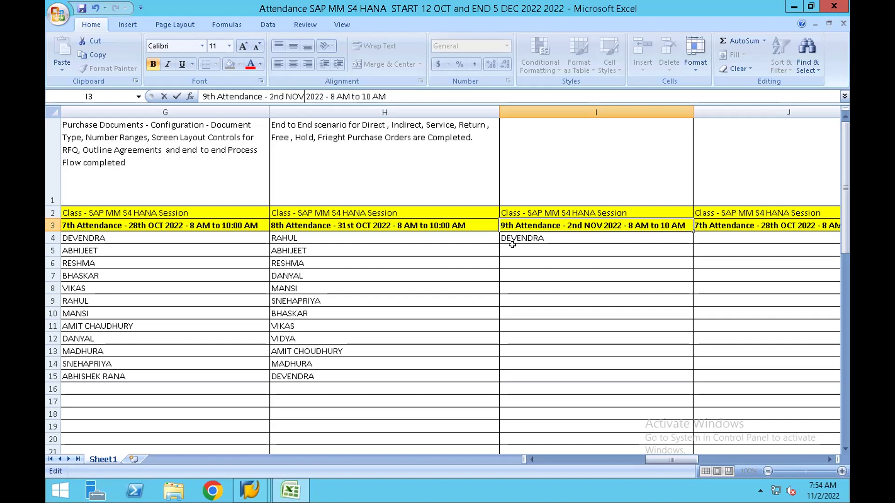
left_click(536, 274)
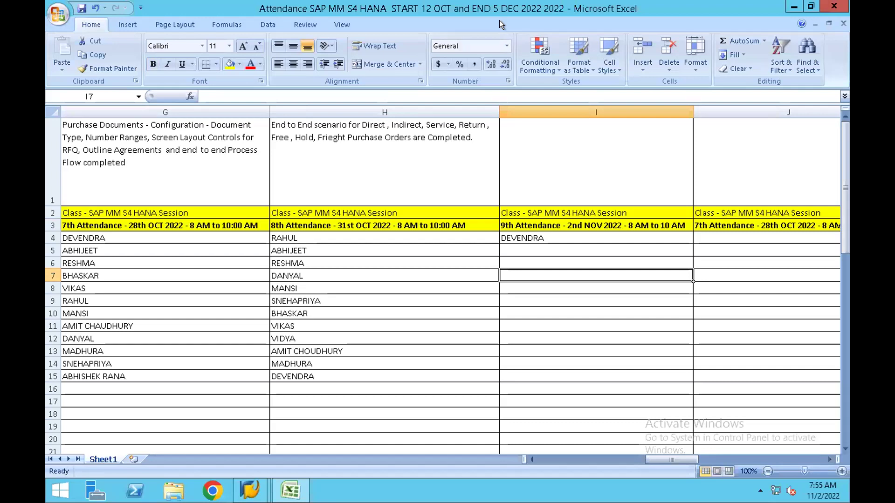
Switch to the SAP Easy Access session and open the purchase order display transaction ME23N.
left_click(252, 489)
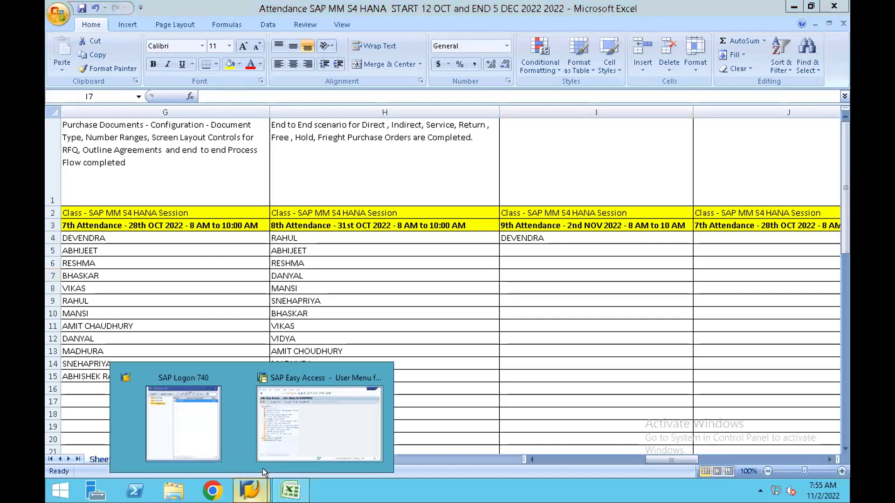
left_click(315, 415)
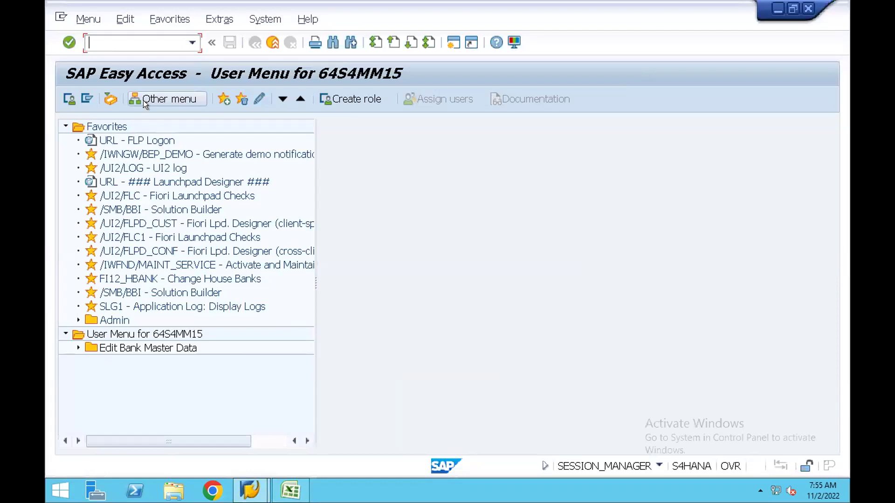
type("ME23N")
key("Return")
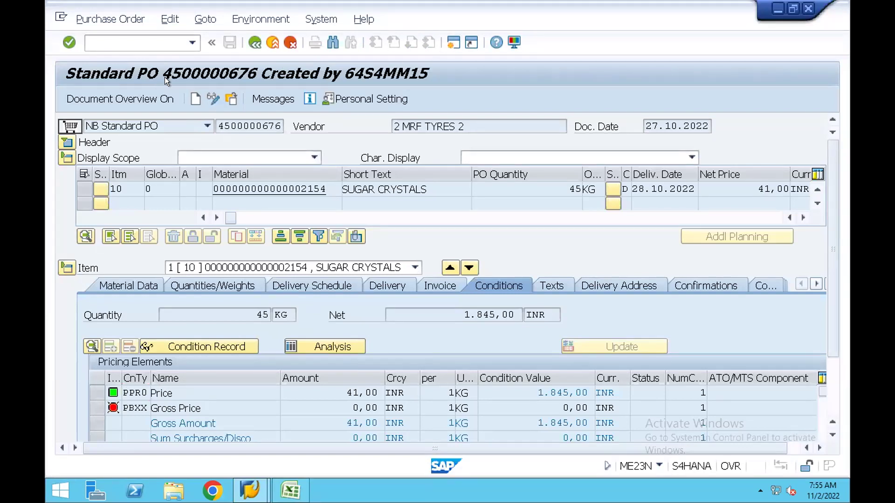
Open purchase order mass maintenance with transaction MEMASSPO in a separate session and acknowledge the information about selecting tables.
key("F3")
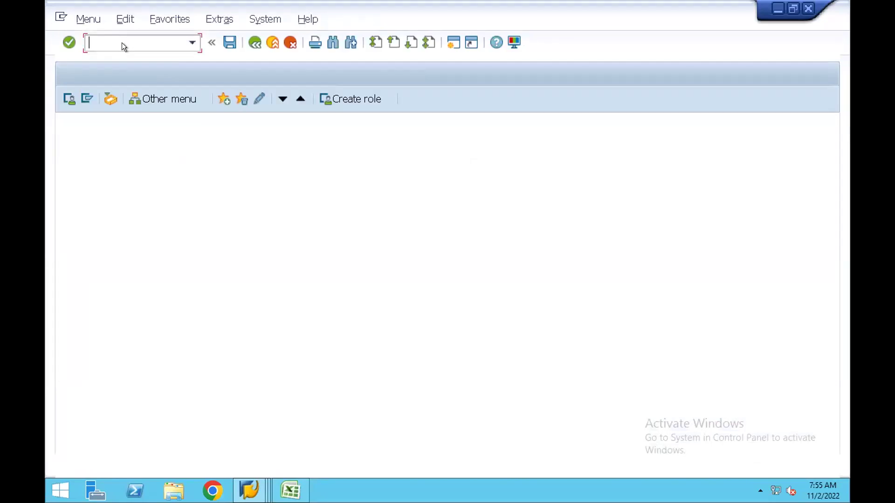
type("MEM")
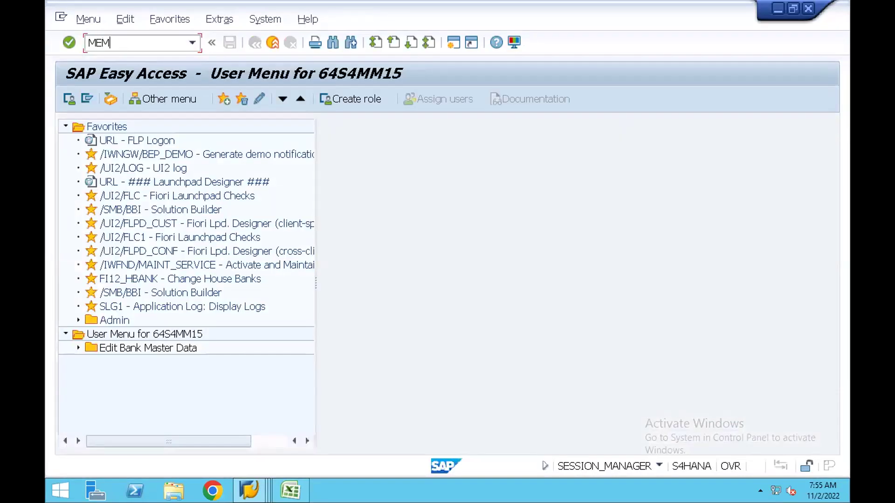
type("ASSPO")
key("Return")
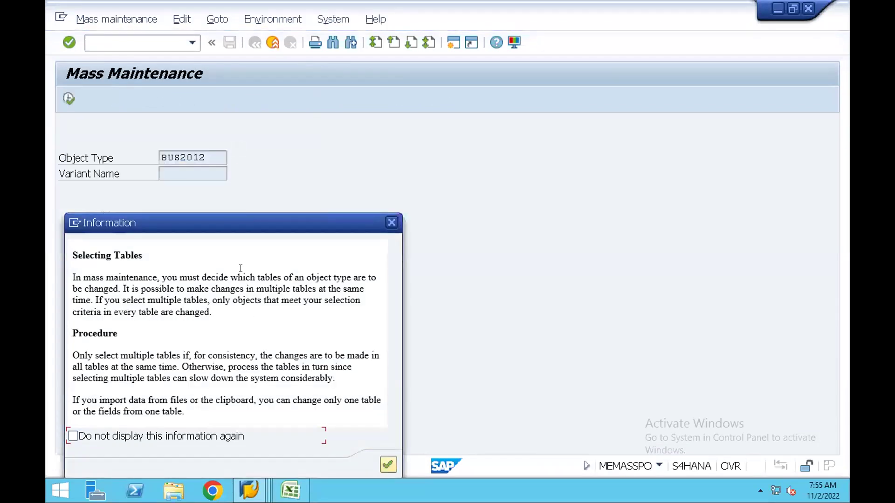
left_click_drag(237, 228, 288, 160)
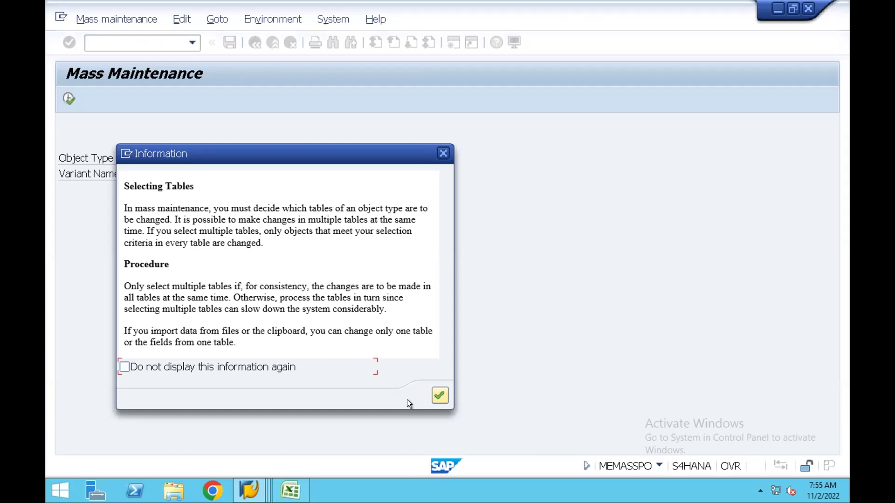
left_click(434, 394)
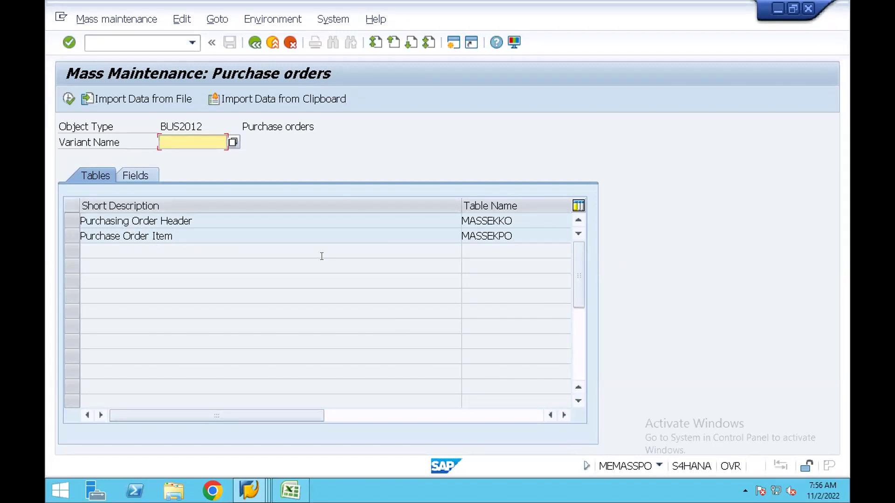
Switch to the displayed standard purchase order and view the delivery details of its sugar crystals item.
left_click(249, 491)
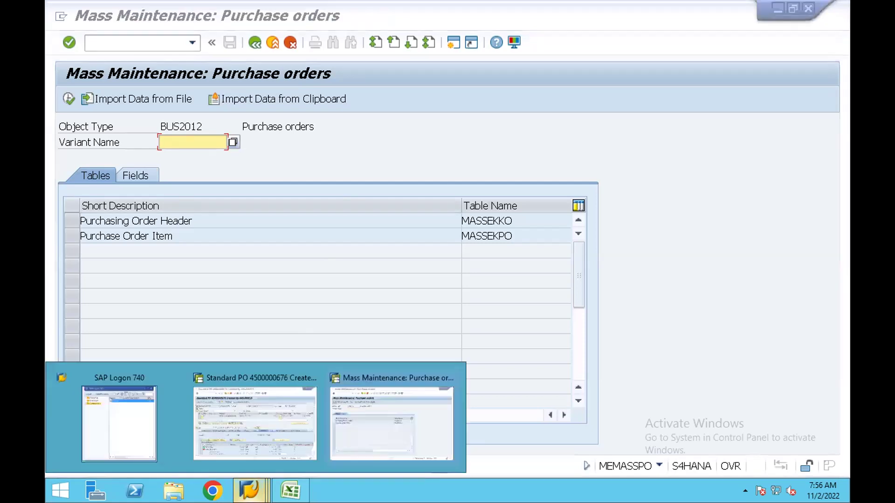
left_click(258, 427)
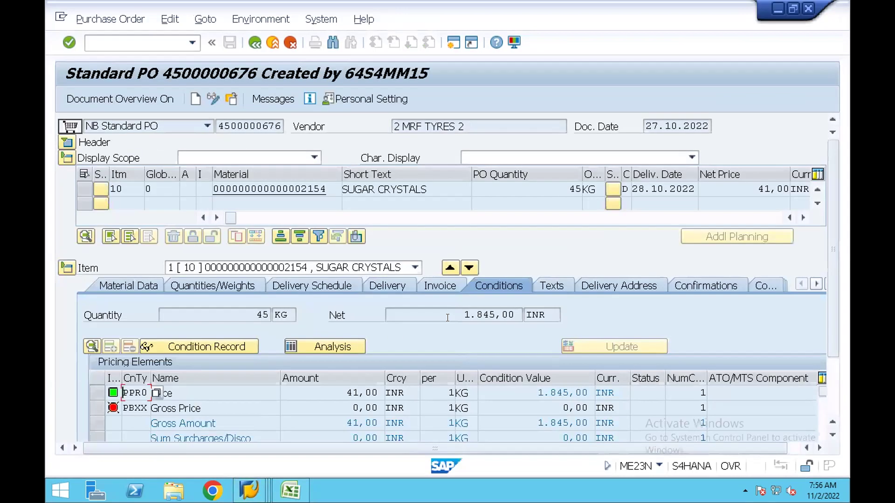
left_click(391, 283)
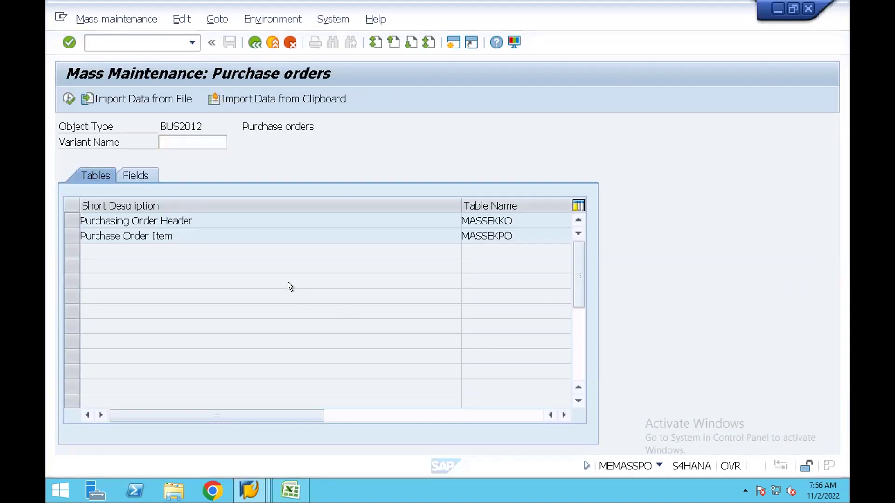
Search the mass maintenance field list for DELIVERY COMPLETED.
left_click(70, 232)
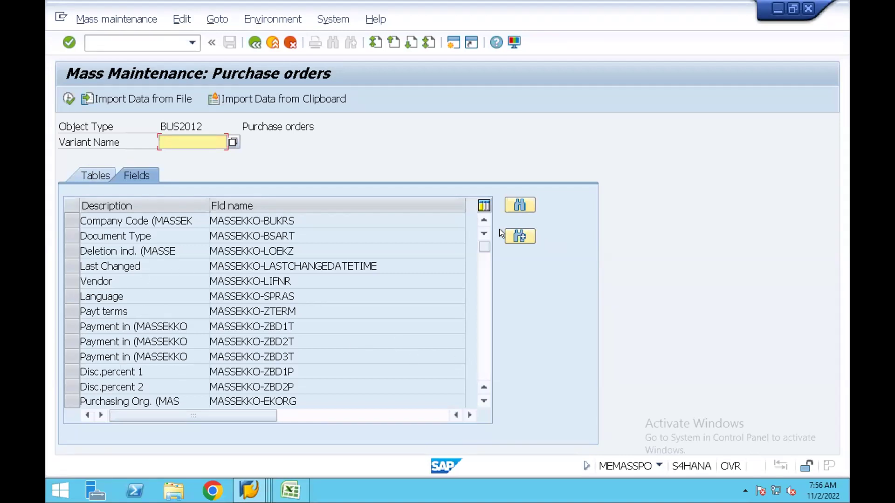
left_click(518, 205)
type("DELIVERY COMPLETED")
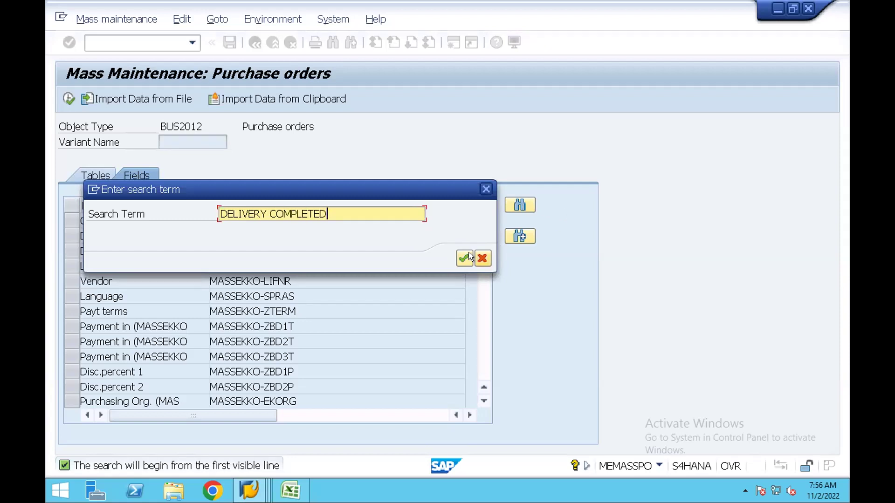
left_click(465, 257)
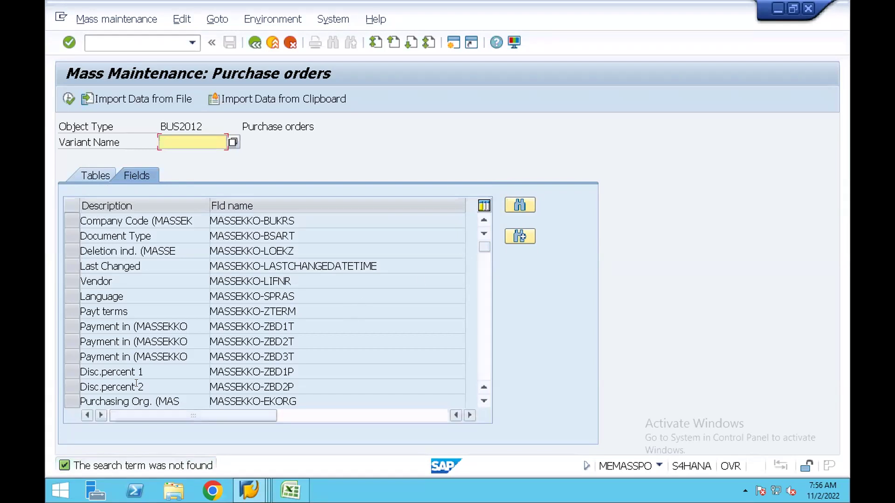
Look through the MASSEKKO entries in the mass maintenance field list for the delivery completed field.
left_click(478, 396)
left_click(477, 395)
left_click(478, 396)
left_click(477, 396)
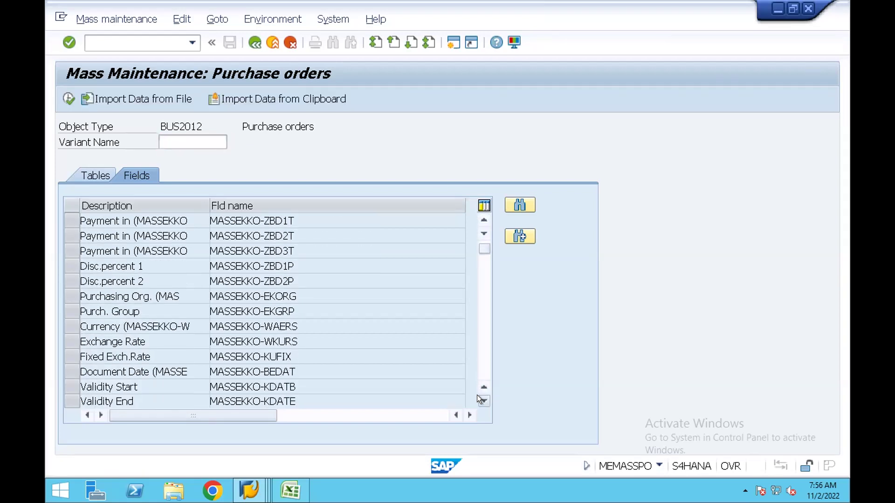
left_click(478, 396)
left_click(478, 396)
left_click(477, 396)
left_click(478, 396)
left_click(477, 396)
left_click(477, 396)
left_click(478, 396)
left_click(477, 396)
left_click(478, 396)
left_click(477, 396)
left_click(477, 396)
left_click(478, 396)
left_click(477, 396)
left_click(477, 396)
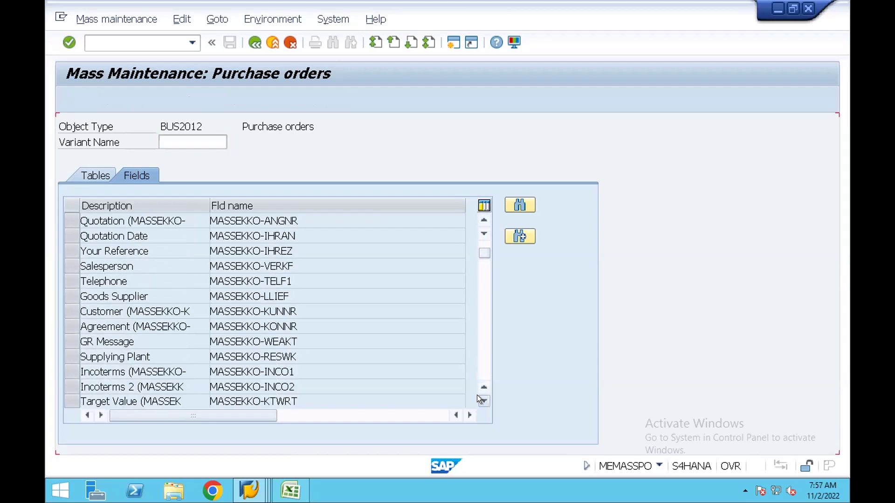
left_click(478, 396)
left_click(477, 396)
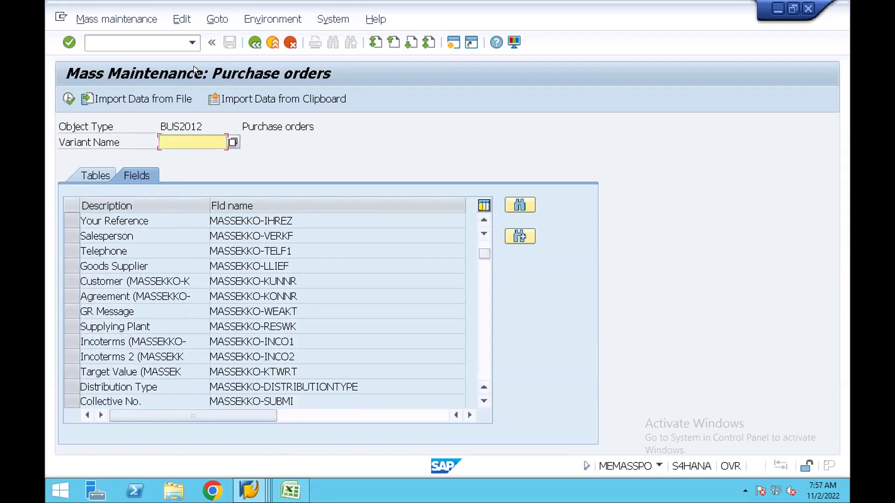
Leave the mass maintenance screen and restart transaction MEMASSPO from the command history, acknowledging its information message.
left_click(253, 41)
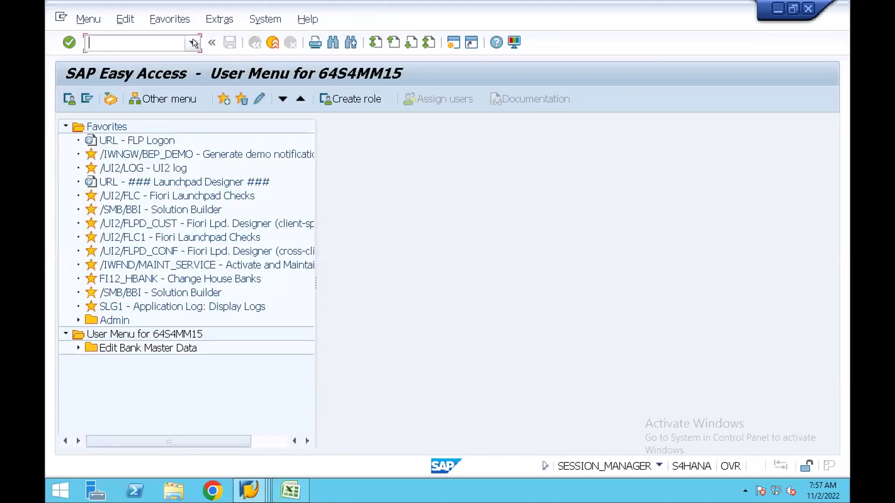
left_click(192, 42)
left_click(136, 55)
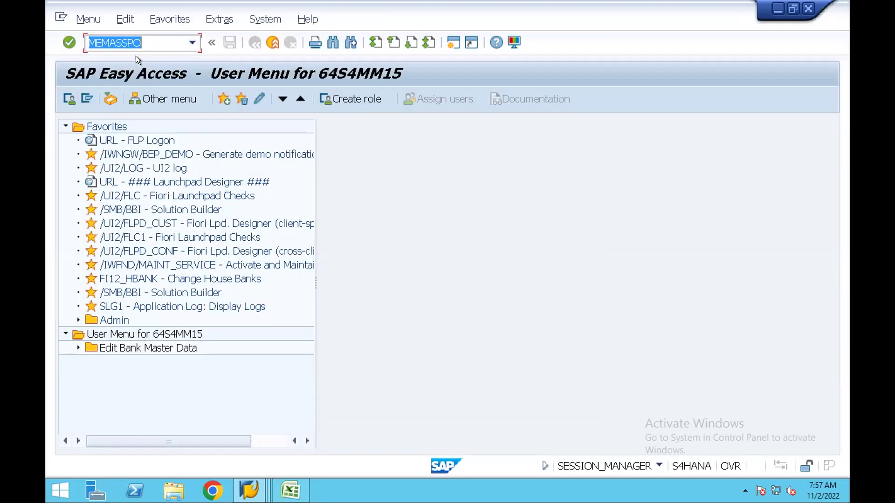
key("Return")
key("Return")
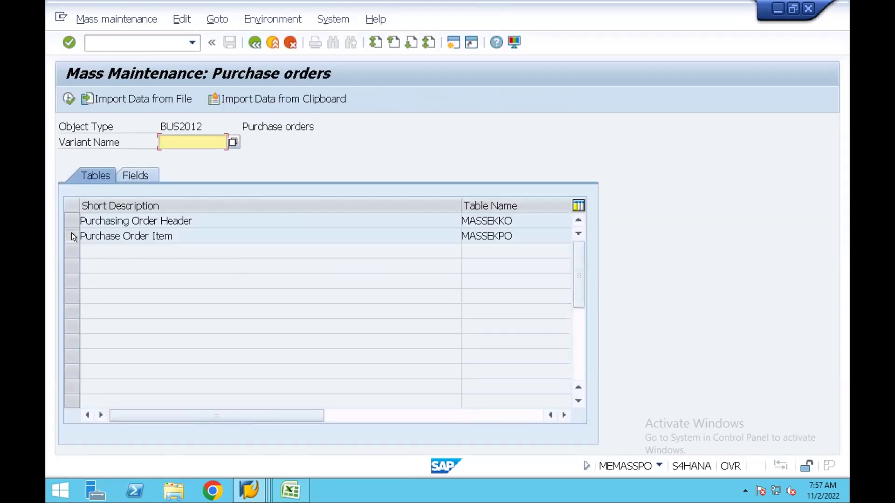
Run mass maintenance for the Purchase Order Item table MASSEKPO and accept the warning about simultaneous changes.
left_click(72, 235)
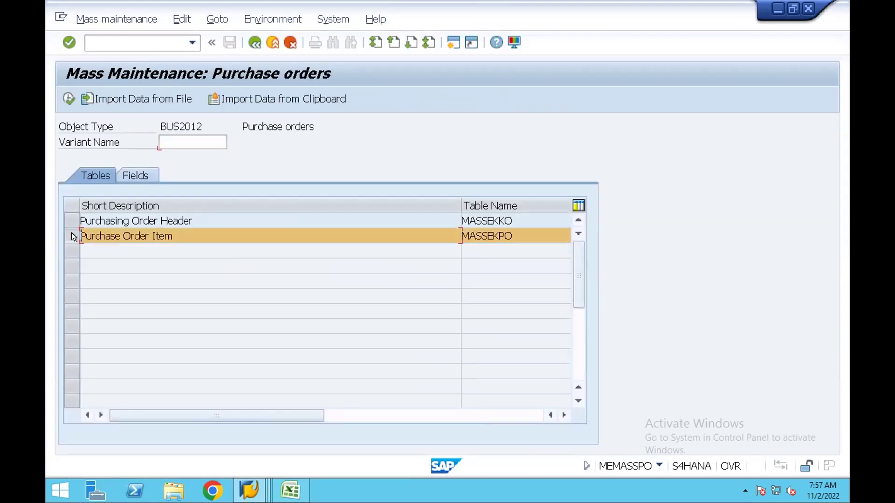
left_click(67, 96)
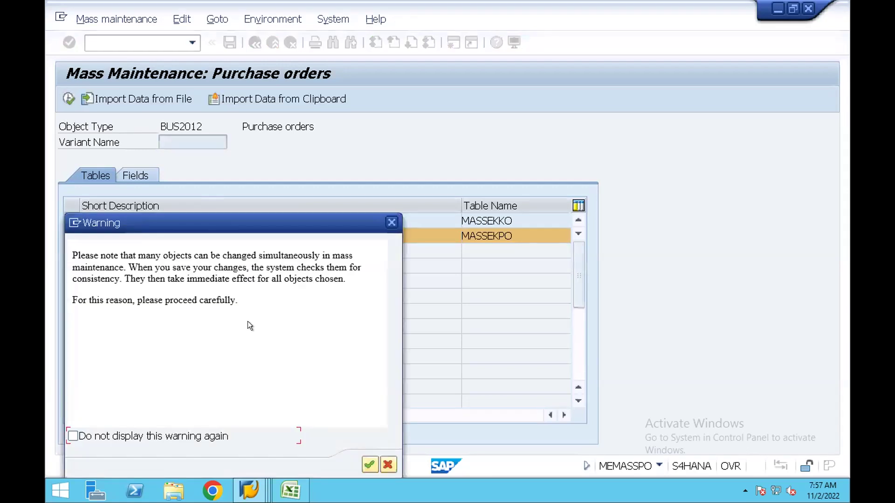
key("Return")
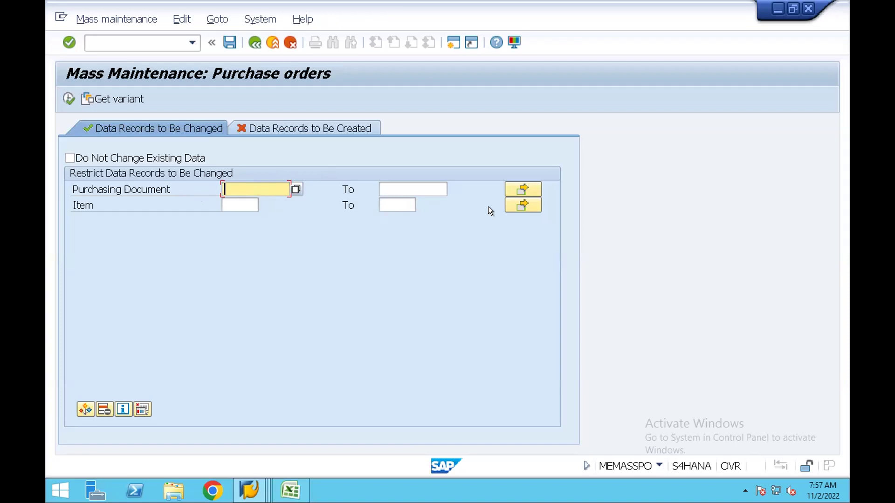
left_click(517, 187)
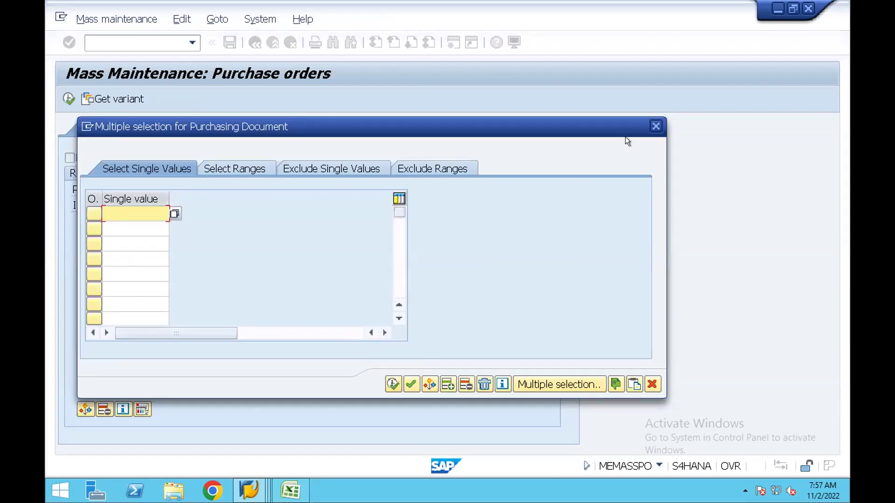
left_click(652, 122)
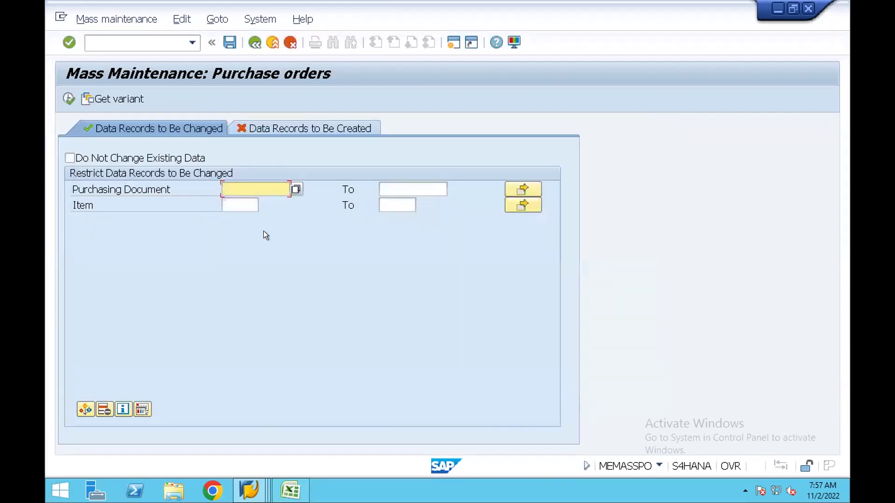
Copy the purchase order number from the displayed SUGAR CRYSTALS order and enter it as the Purchasing Document for mass maintenance.
left_click(250, 490)
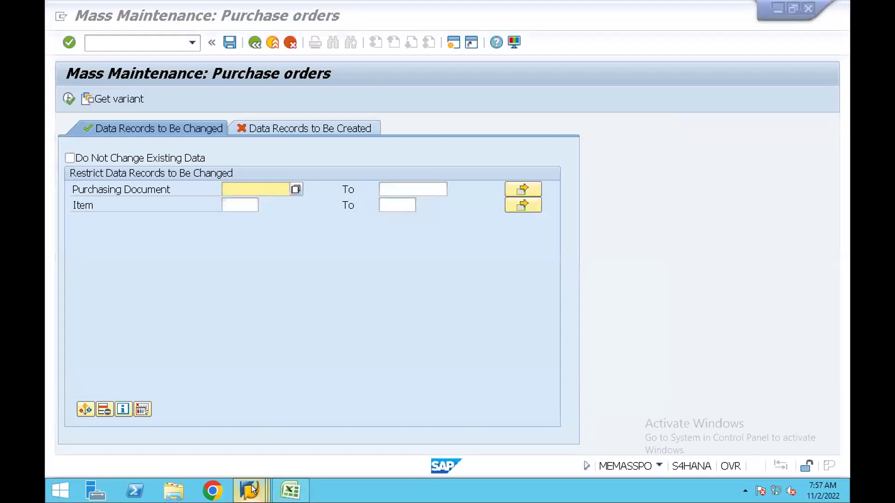
left_click(285, 418)
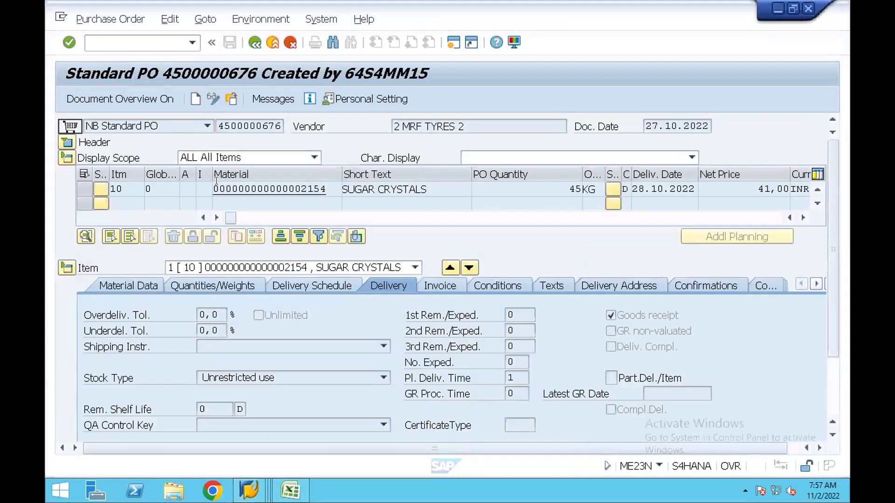
left_click(216, 126)
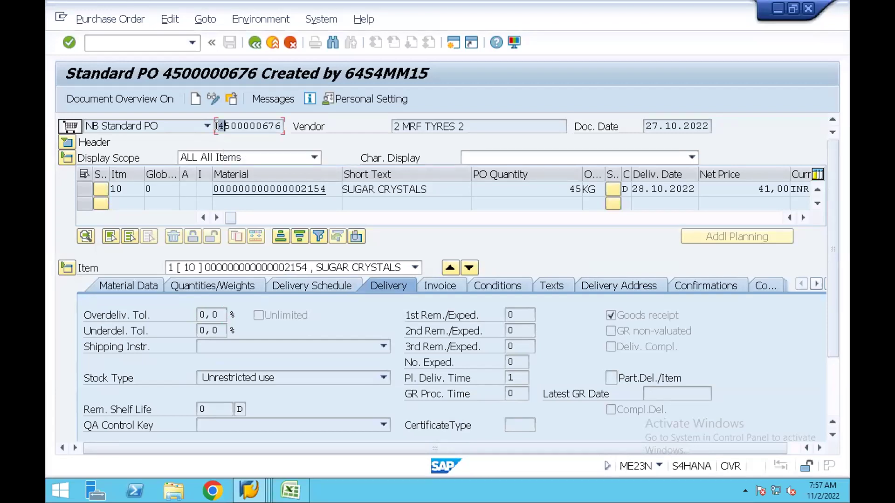
key("shift+Right")
key("shift+Right")
key("shift+Right")
key("shift+Right")
key("shift+Right")
key("shift+Right")
key("shift+Right")
key("shift+Right")
key("shift+Right")
key("shift+Right")
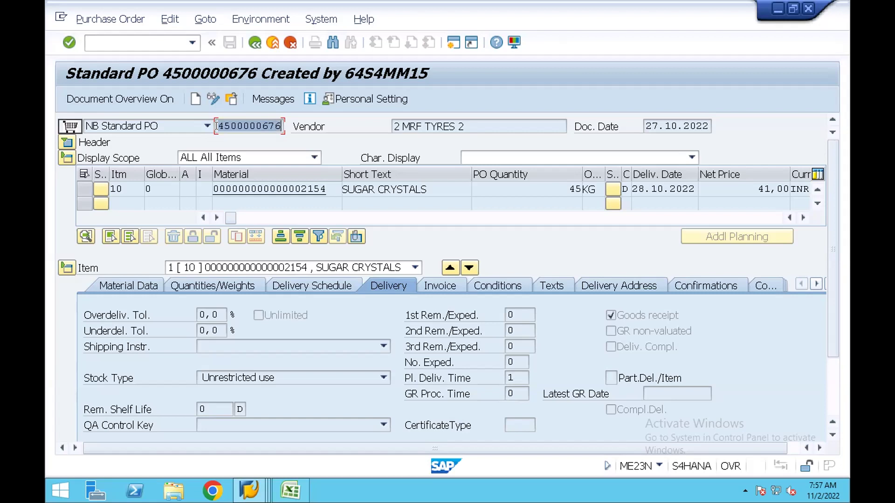
key("ctrl+c")
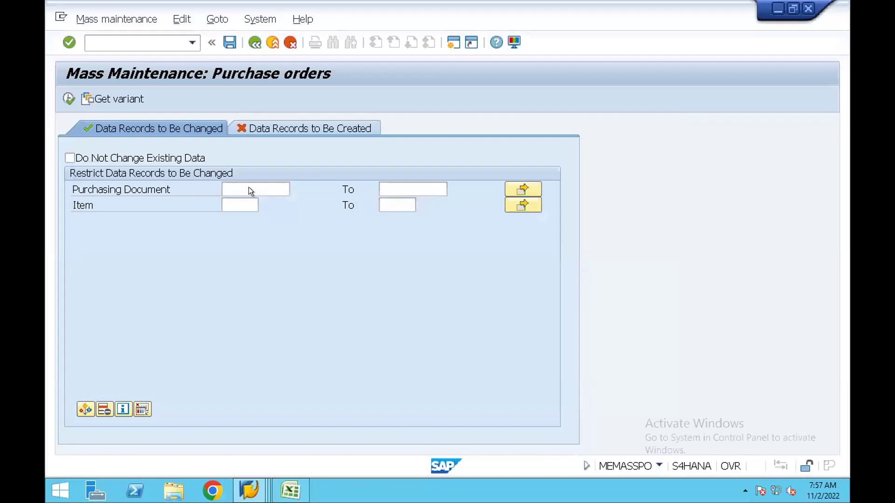
left_click(245, 188)
key("ctrl+v")
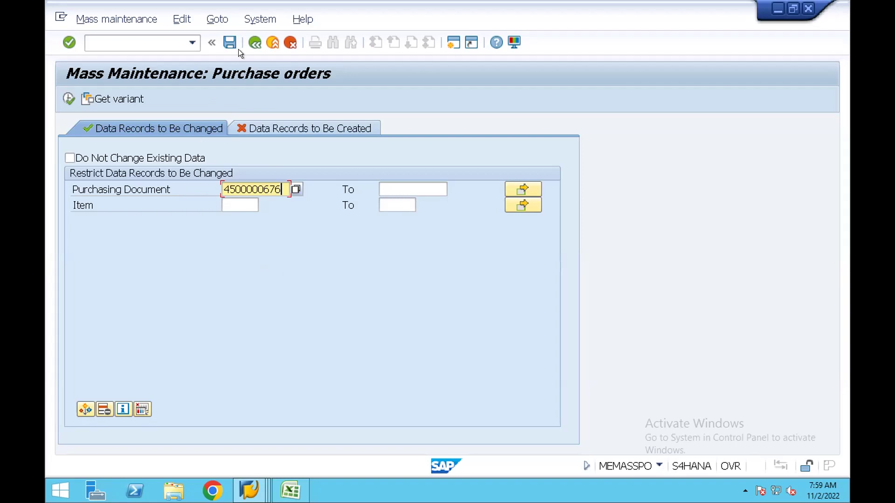
Return to the mass maintenance start screen and look through the MASSEKKO and MASSEKPO field list for the delivery completed field.
key("F8")
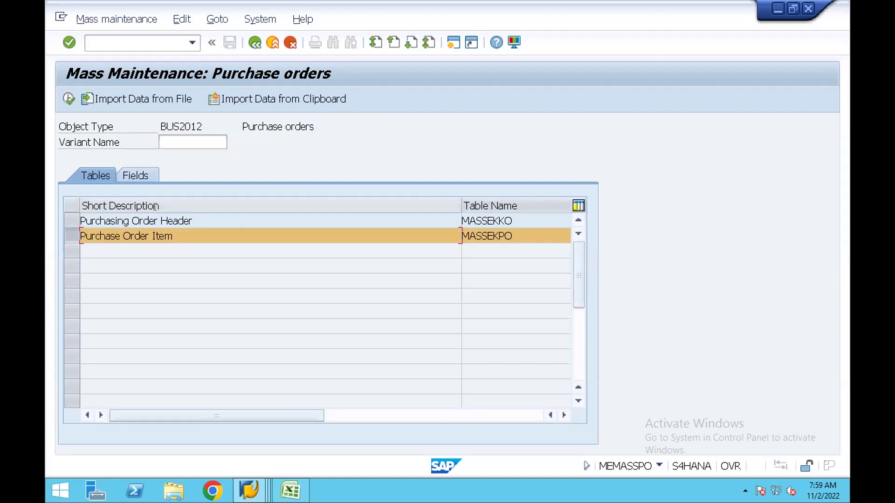
left_click(137, 171)
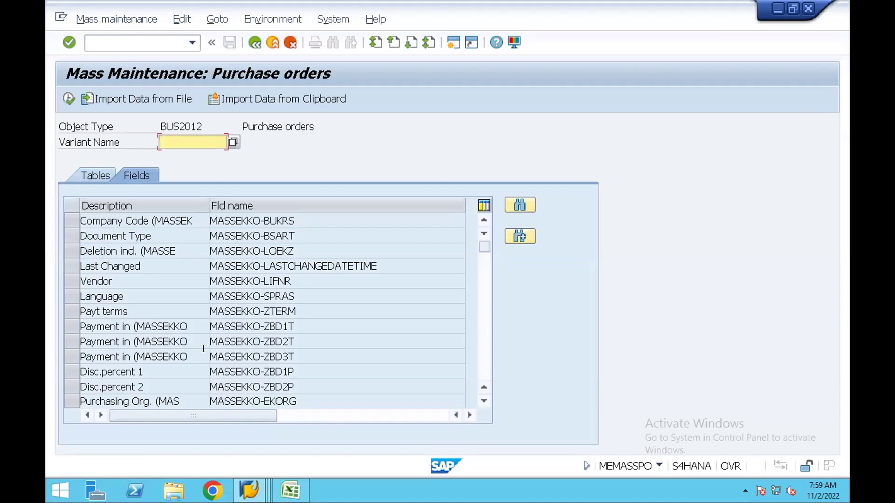
left_click(480, 272)
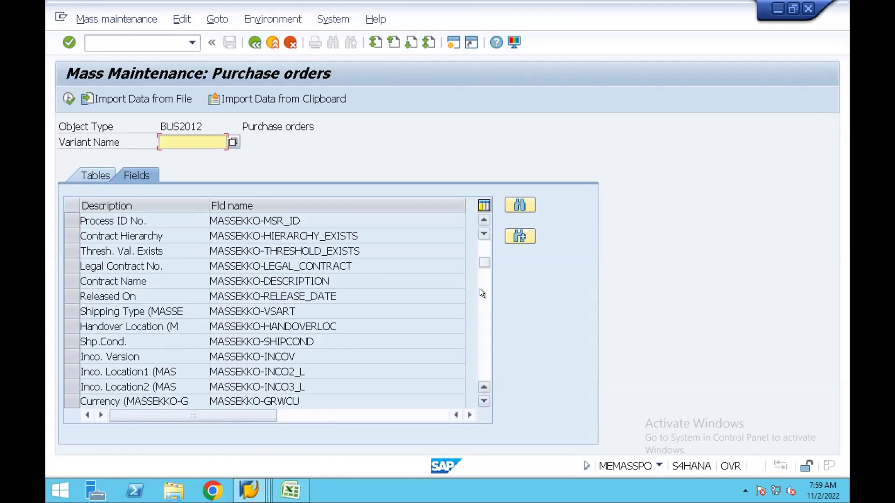
left_click(480, 314)
left_click(477, 331)
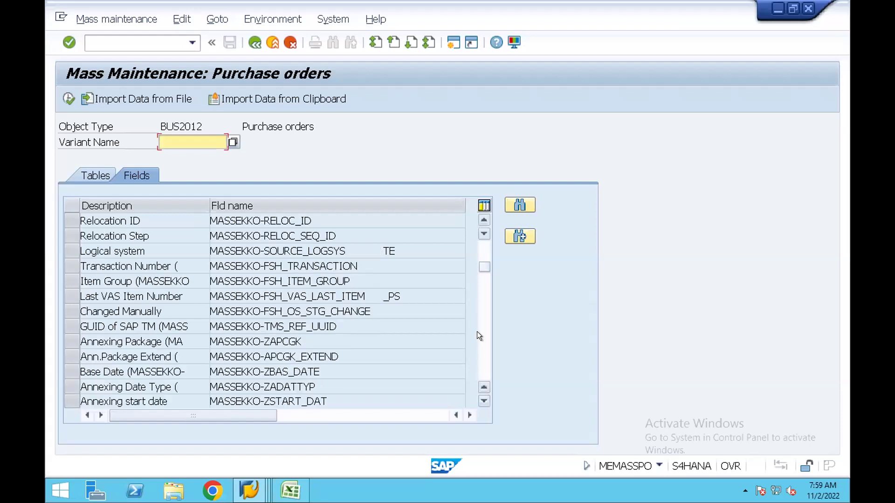
left_click(477, 332)
left_click(478, 332)
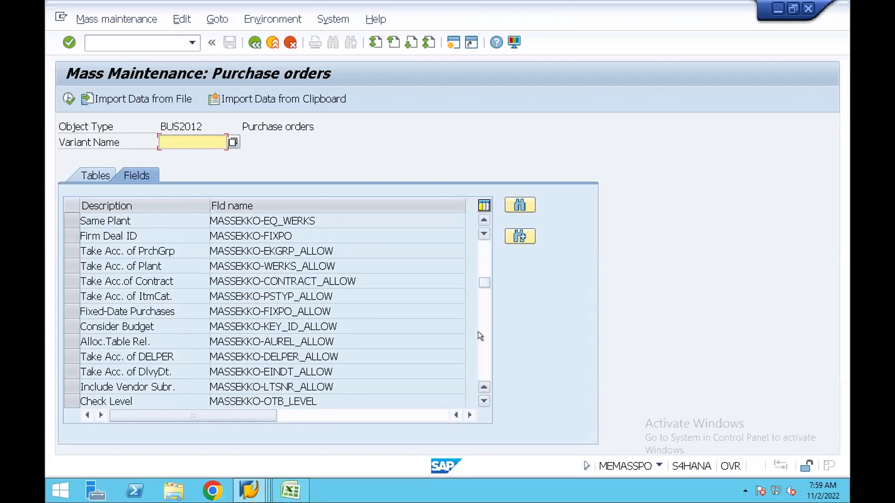
left_click(478, 332)
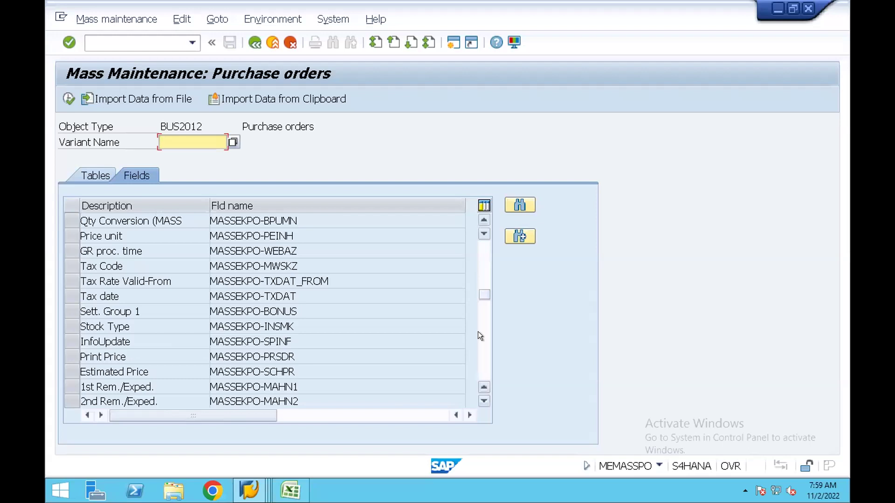
left_click(479, 343)
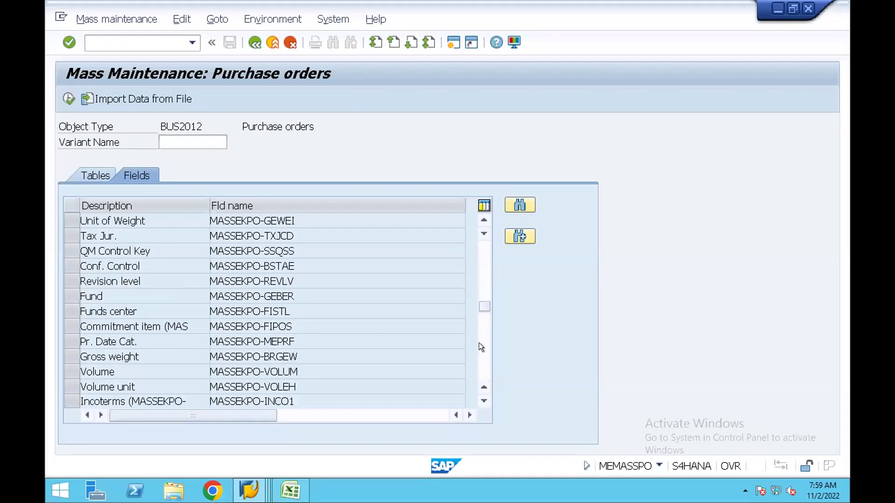
left_click(479, 342)
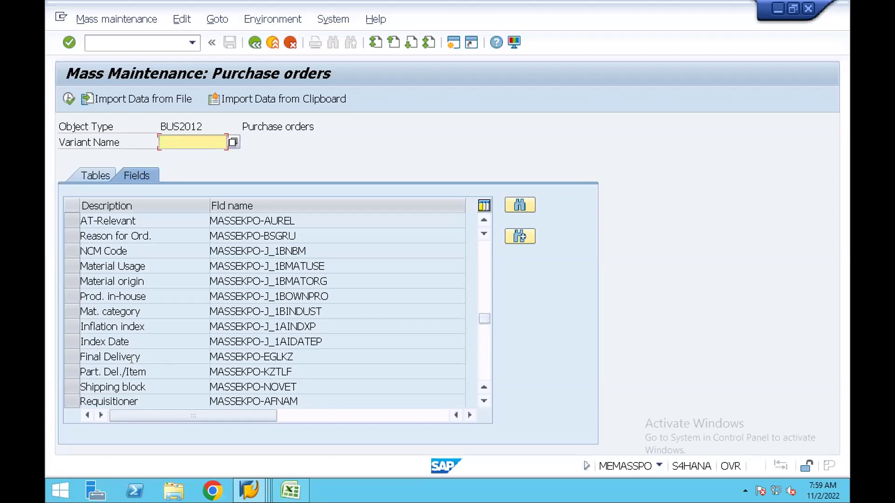
left_click(479, 334)
left_click(483, 350)
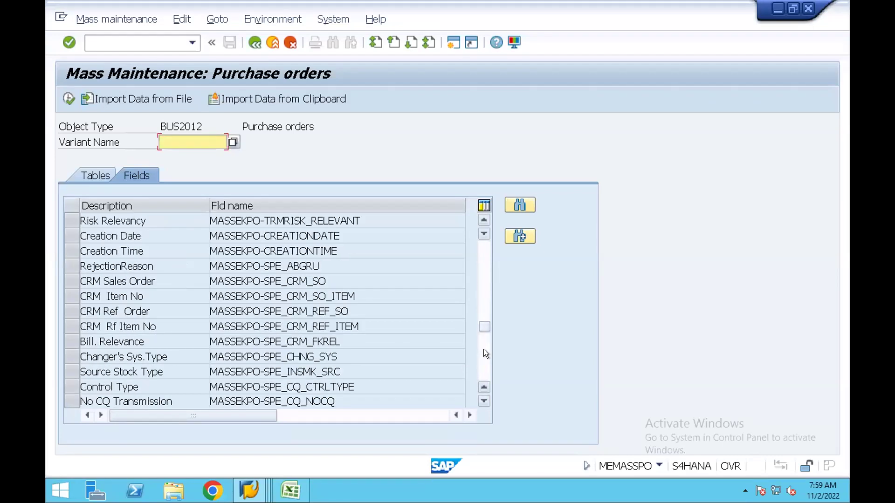
left_click(483, 349)
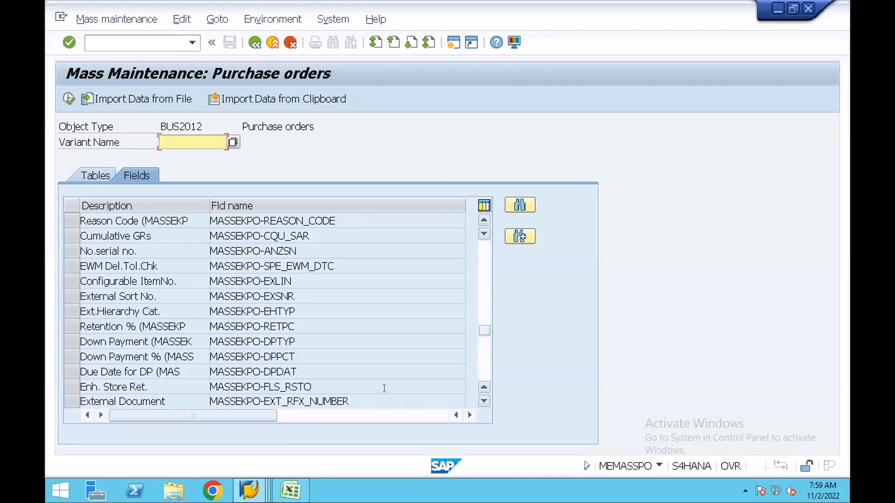
Switch to the displayed purchase order and look up the technical field name of the Deliv. Compl. checkbox.
mouse_move(250, 489)
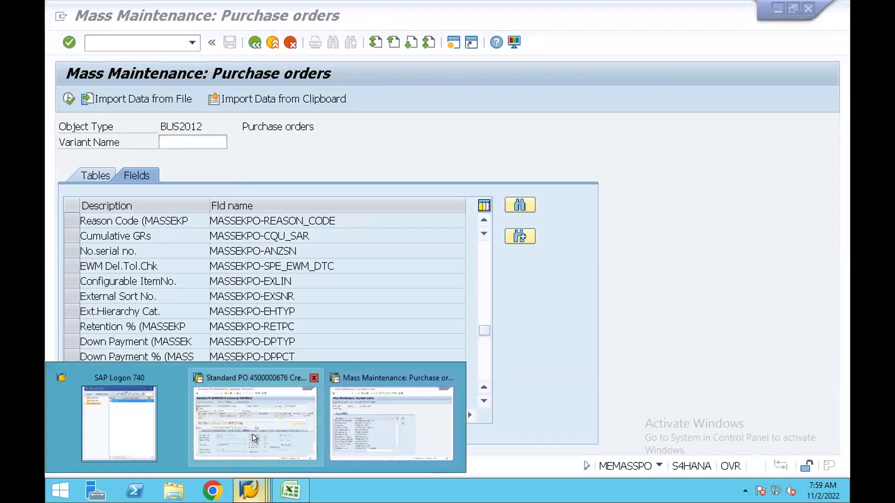
left_click(253, 435)
left_click(632, 346)
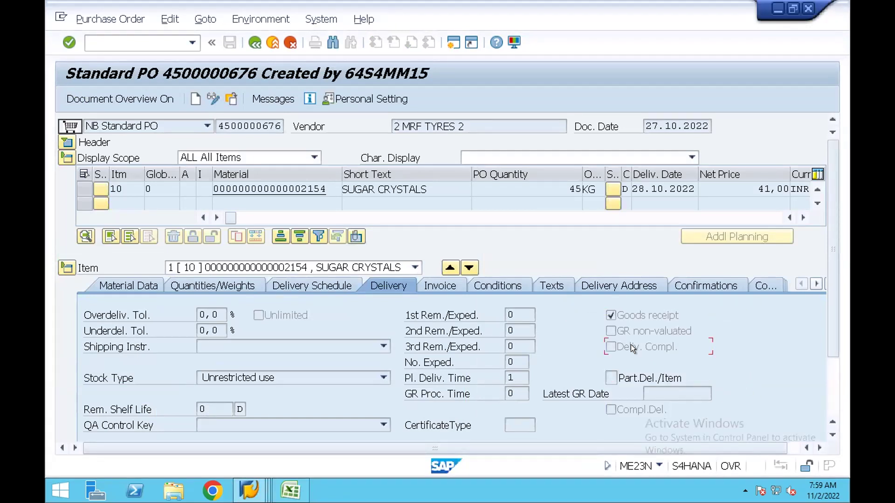
key("F1")
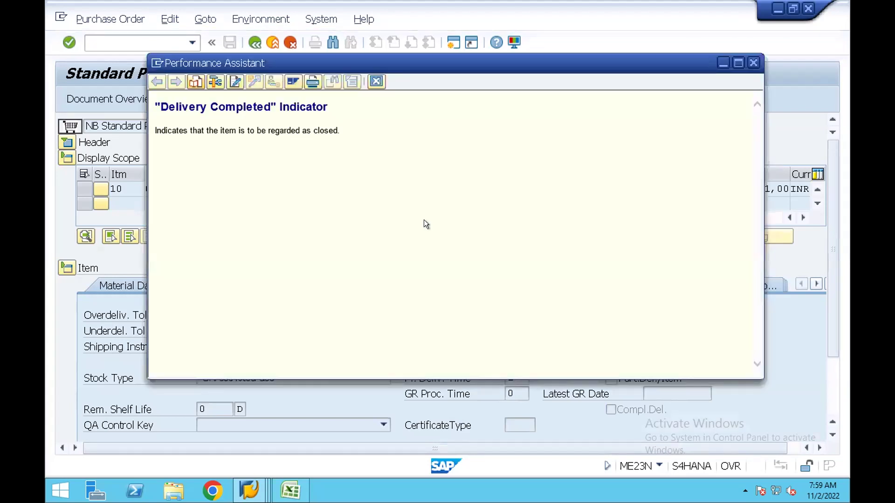
left_click(208, 83)
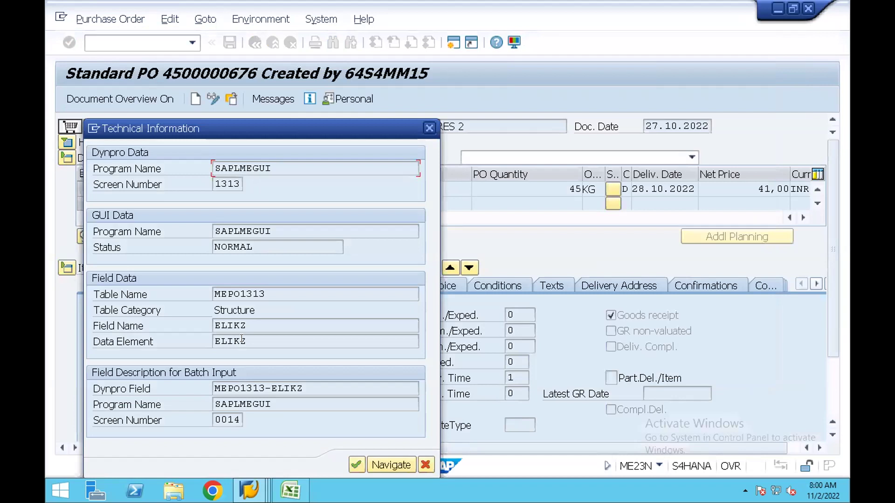
left_click(252, 326)
key("shift+Left")
key("shift+Left")
key("shift+Left")
key("shift+Left")
key("shift+Left")
key("Left")
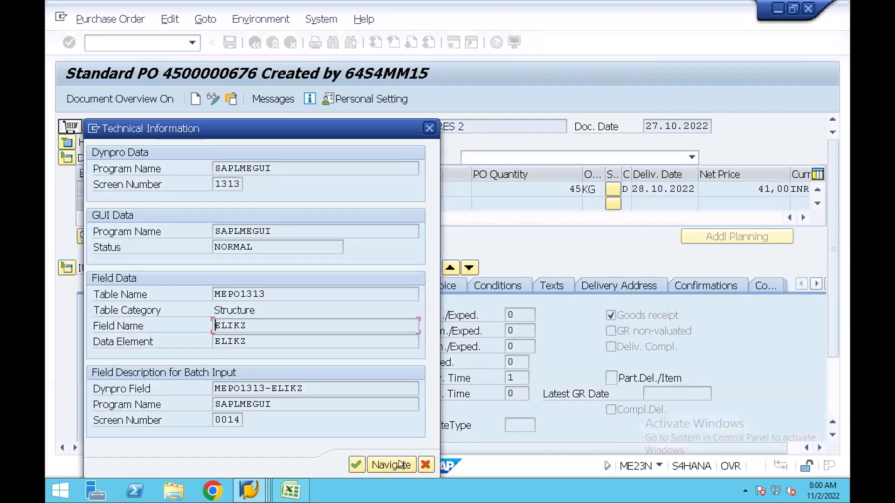
left_click(356, 465)
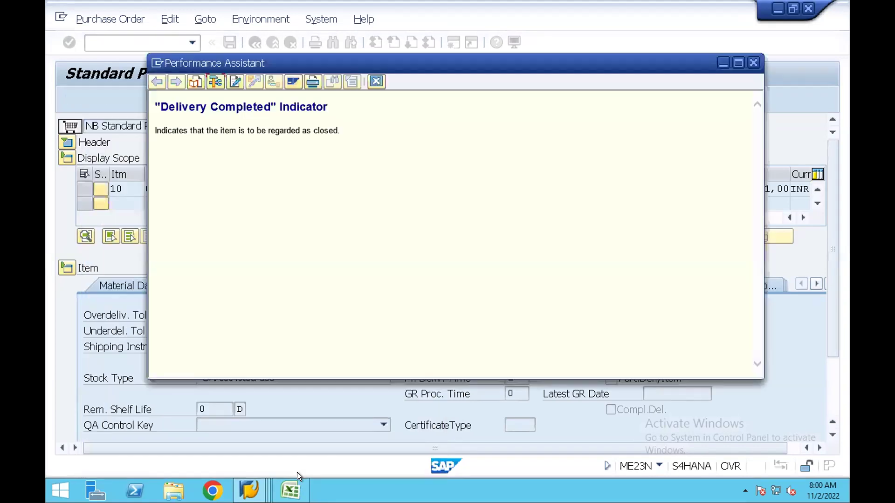
Return to mass maintenance and search the field list for ELIKZ.
left_click(255, 483)
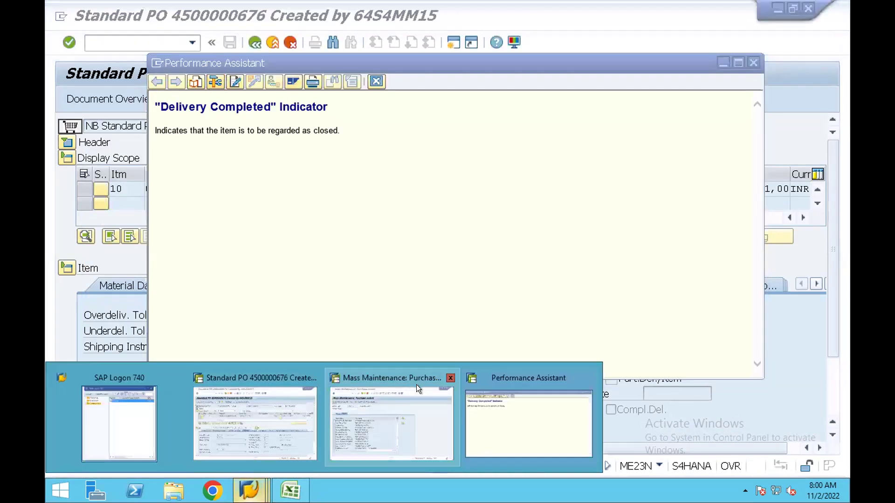
left_click(405, 401)
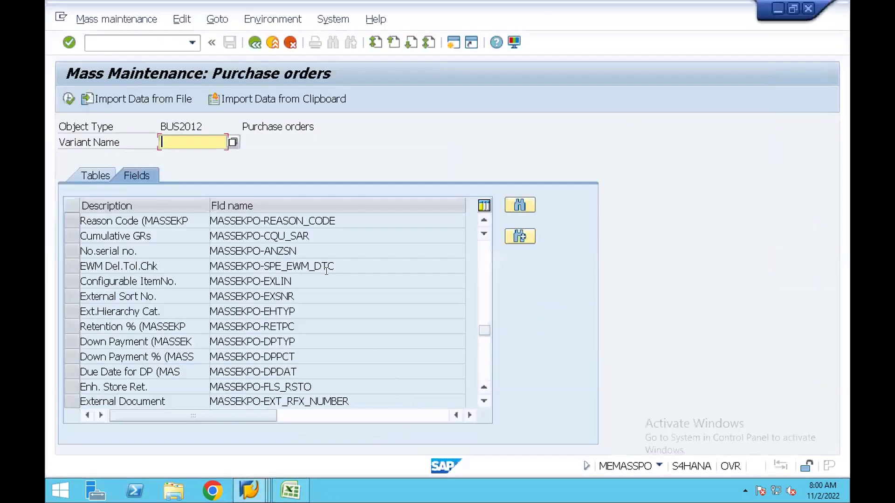
left_click(518, 205)
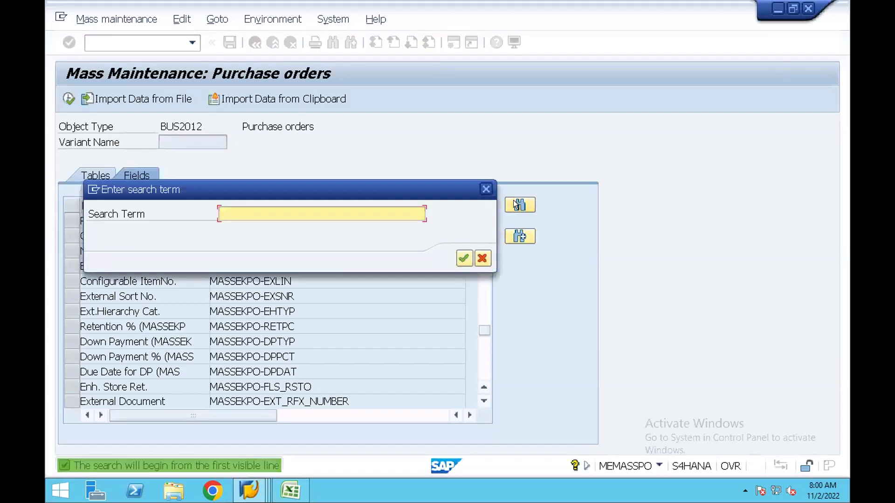
type("ELIKZ")
left_click(461, 255)
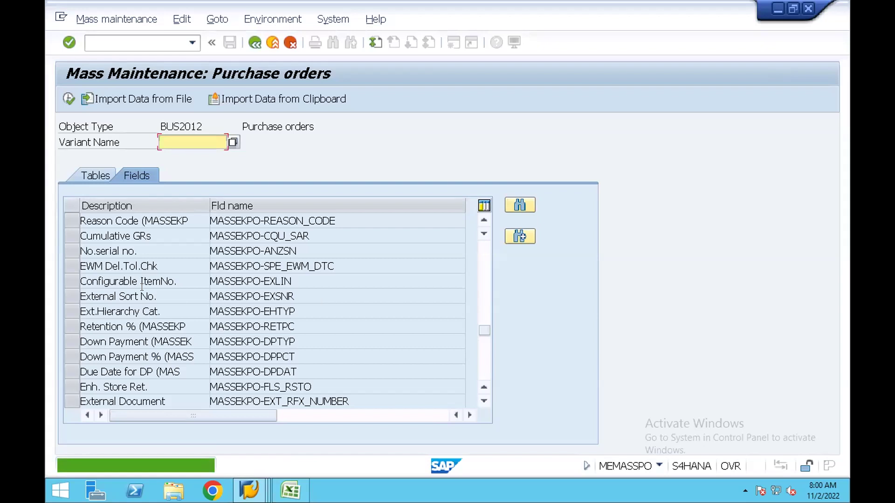
Select the Purchasing Order Header table, and reselect the Purchase Order Item table MASSEKPO.
left_click(94, 176)
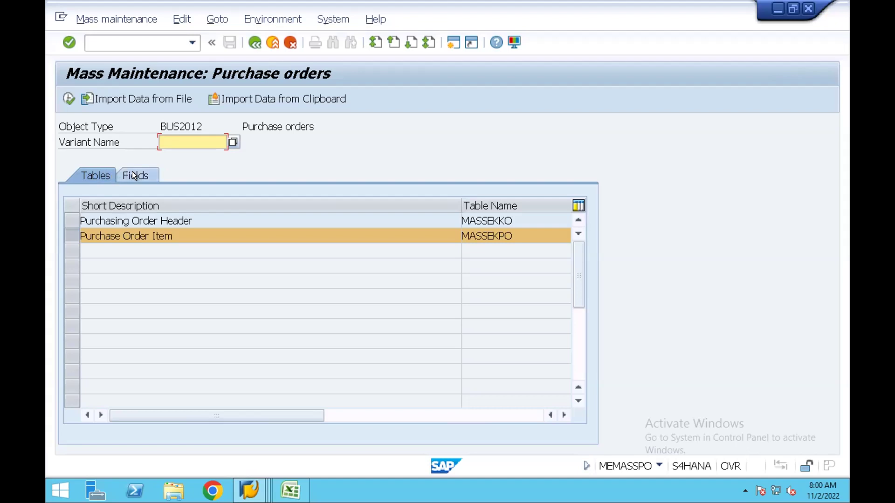
left_click(73, 215)
left_click(66, 233)
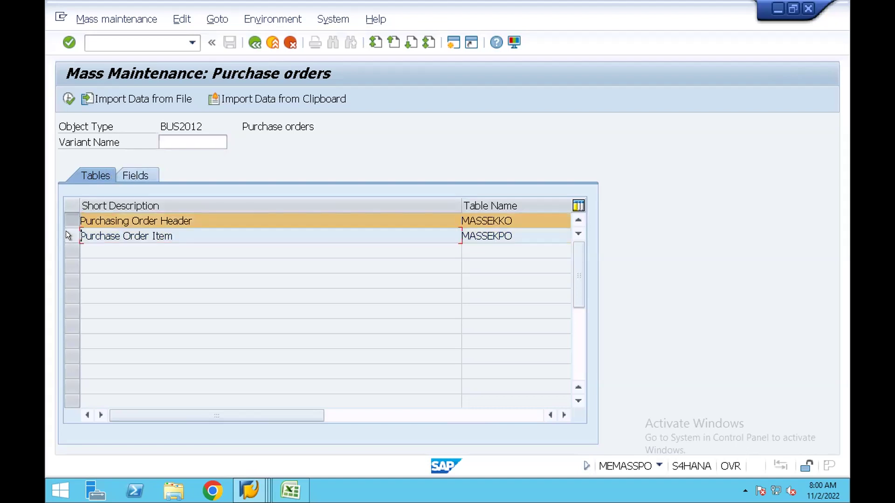
Look through the MASSEKKO and MASSEKPO field list from its beginning for the delivery completed field.
left_click(133, 175)
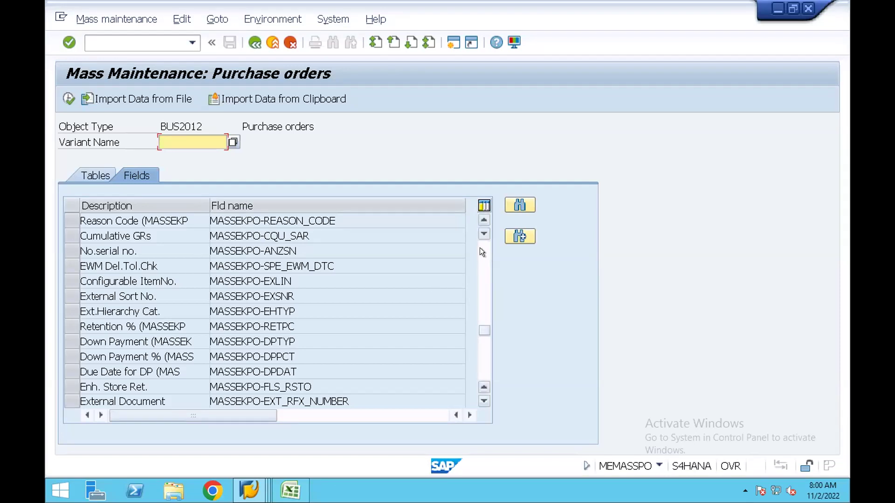
left_click_drag(480, 320, 486, 233)
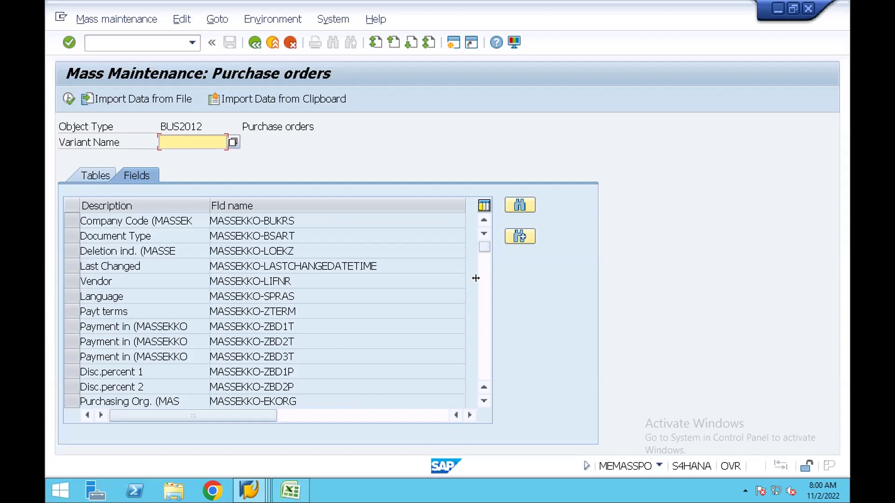
scroll(479, 271, "down", 2)
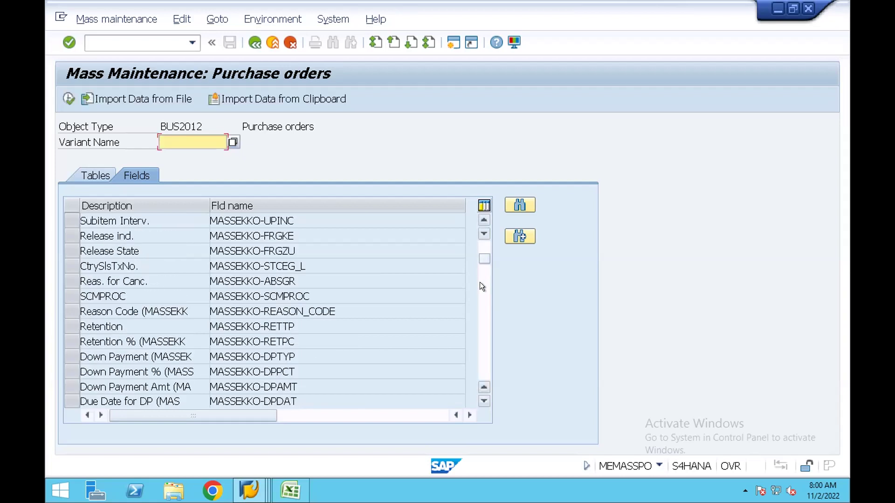
scroll(480, 282, "down", 1)
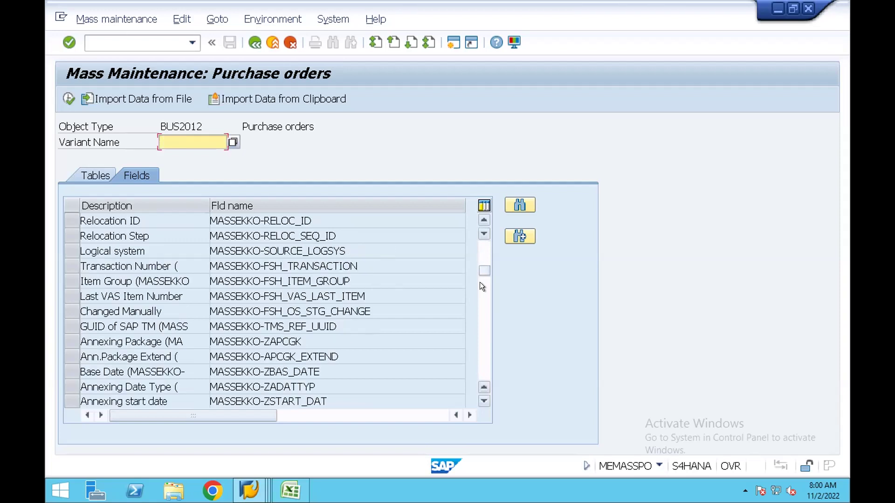
scroll(481, 321, "down", 1)
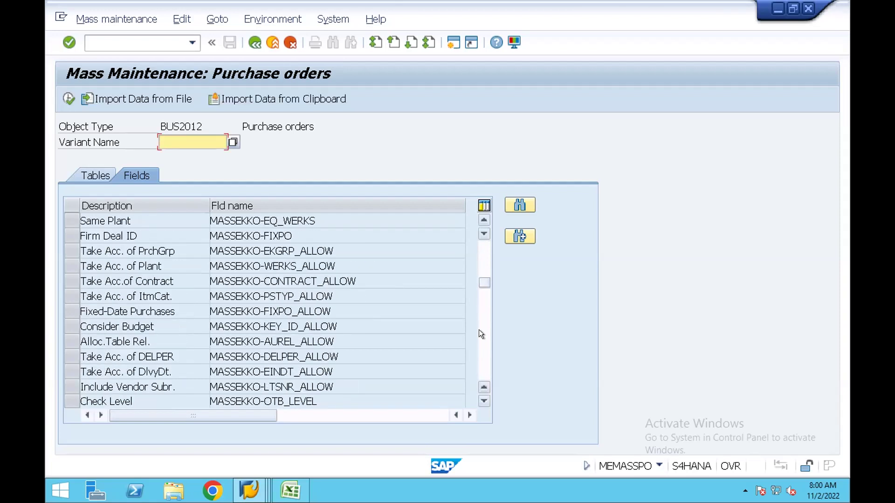
scroll(480, 344, "down", 3)
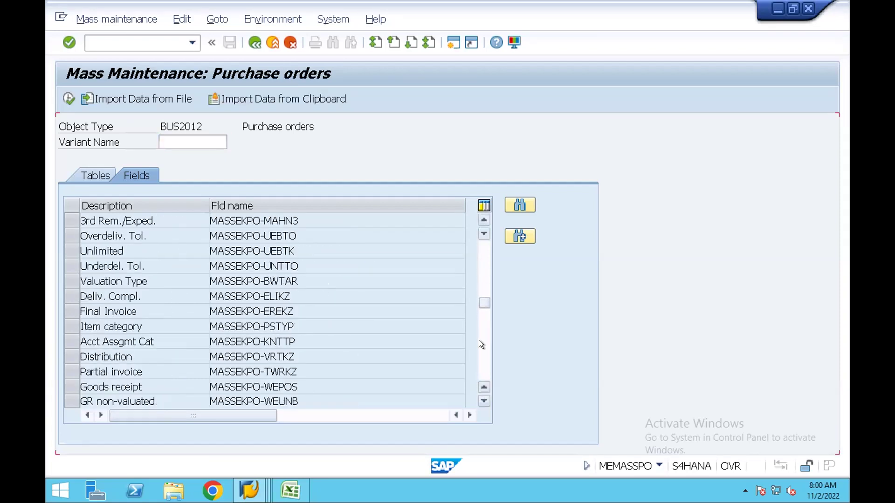
scroll(479, 343, "down", 3)
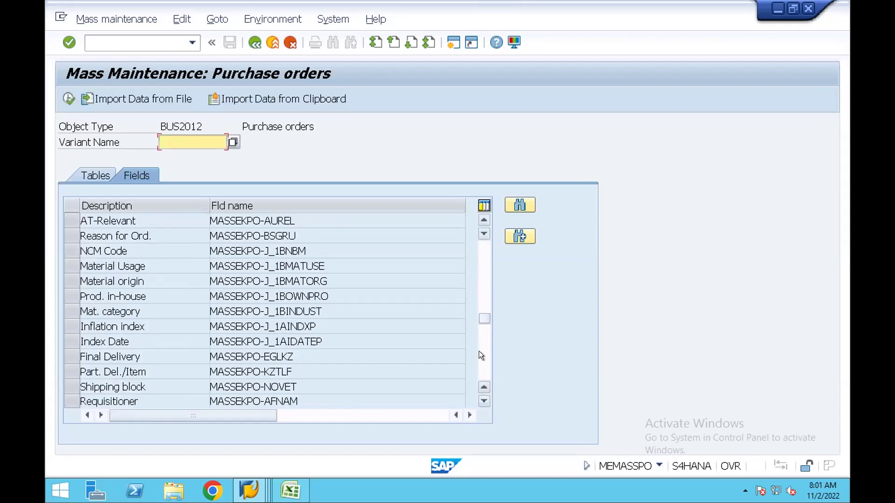
scroll(479, 352, "down", 5)
scroll(479, 353, "down", 5)
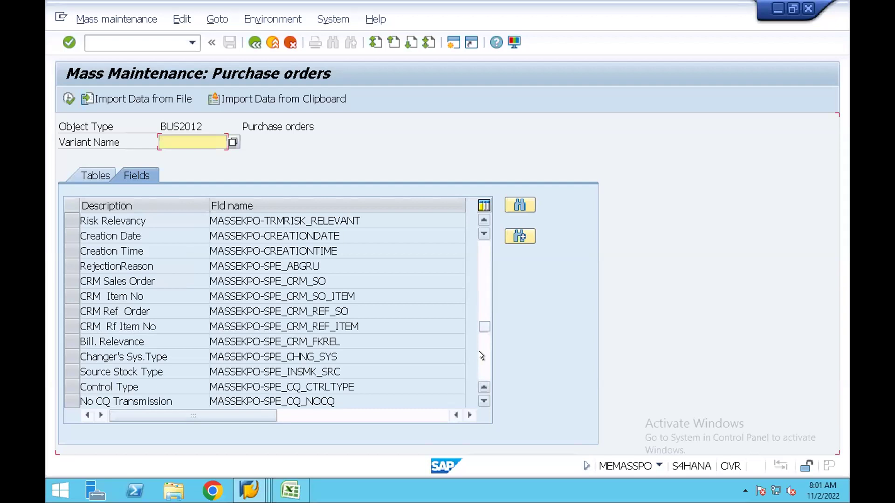
scroll(479, 353, "down", 5)
scroll(479, 352, "down", 5)
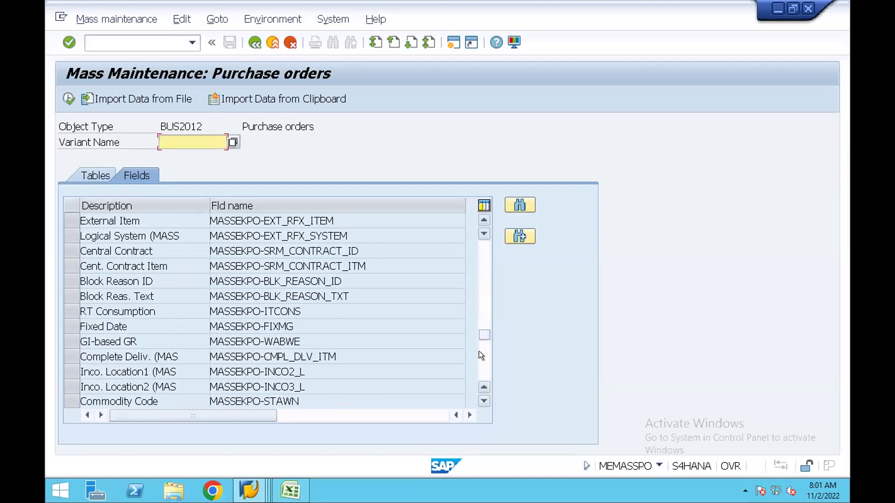
scroll(479, 352, "down", 5)
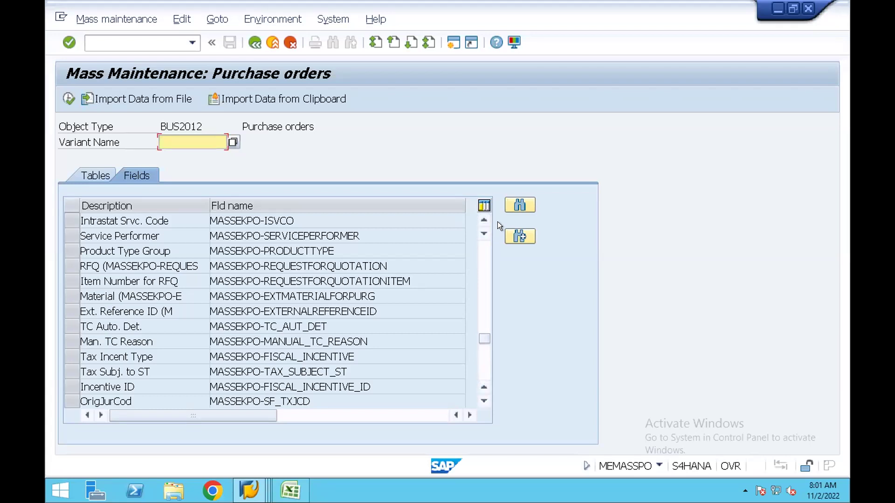
Search the field list for ELIKZ, and look through the remaining MASSEKPO fields.
left_click(510, 206)
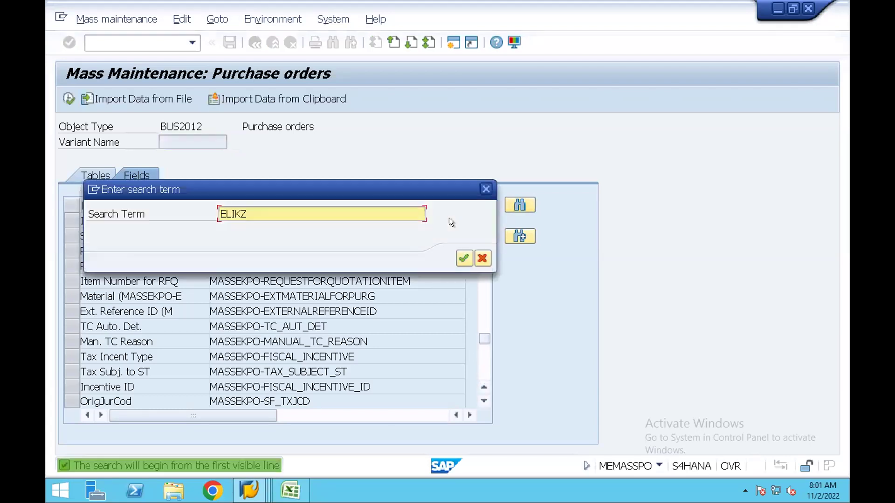
left_click(458, 252)
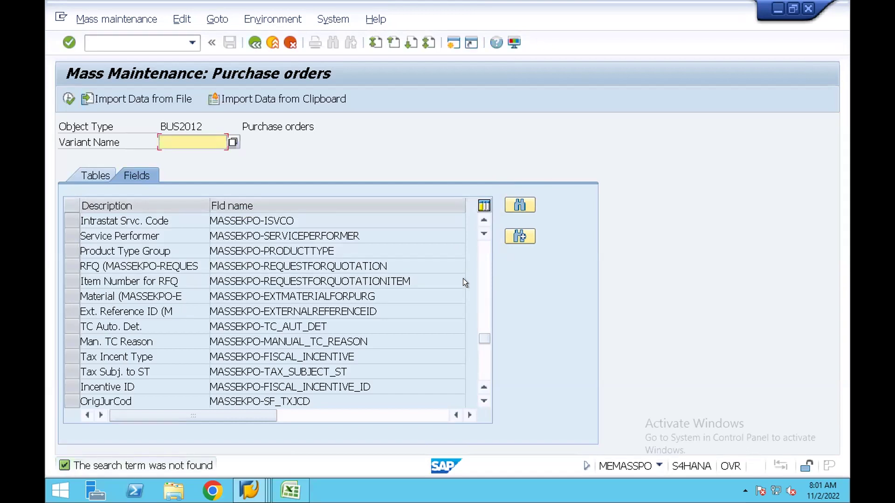
left_click(479, 351)
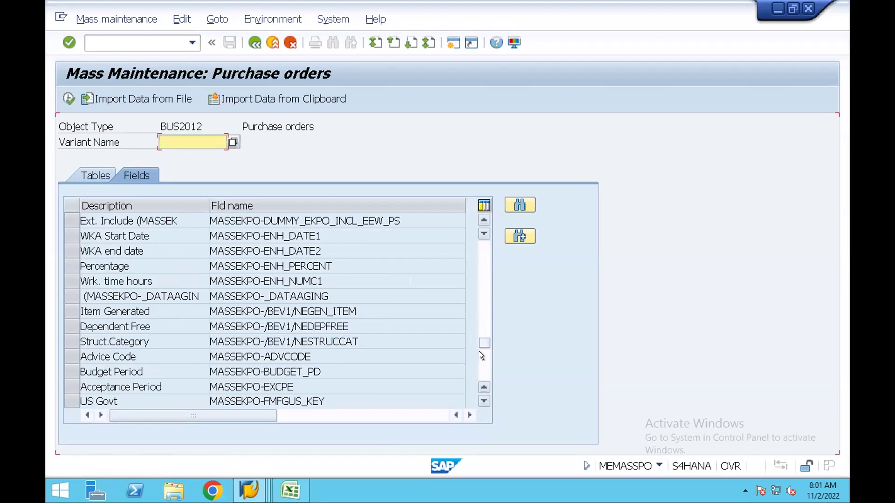
left_click(480, 354)
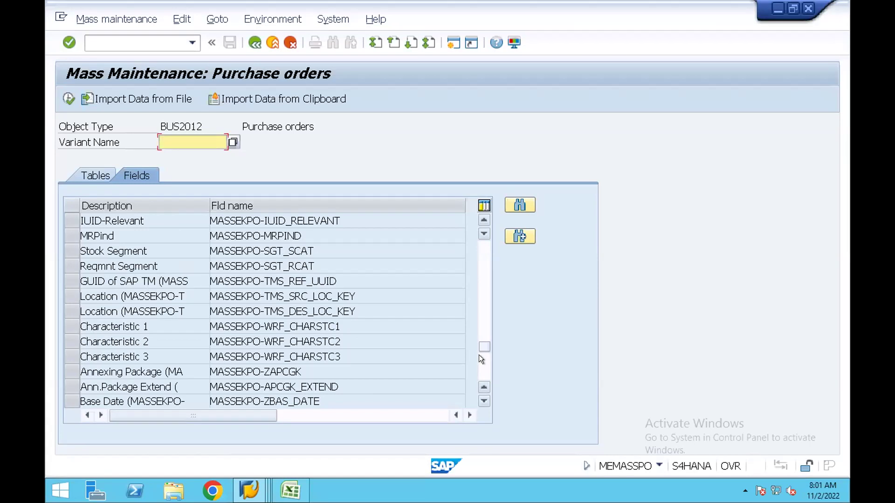
left_click(479, 368)
left_click(479, 368)
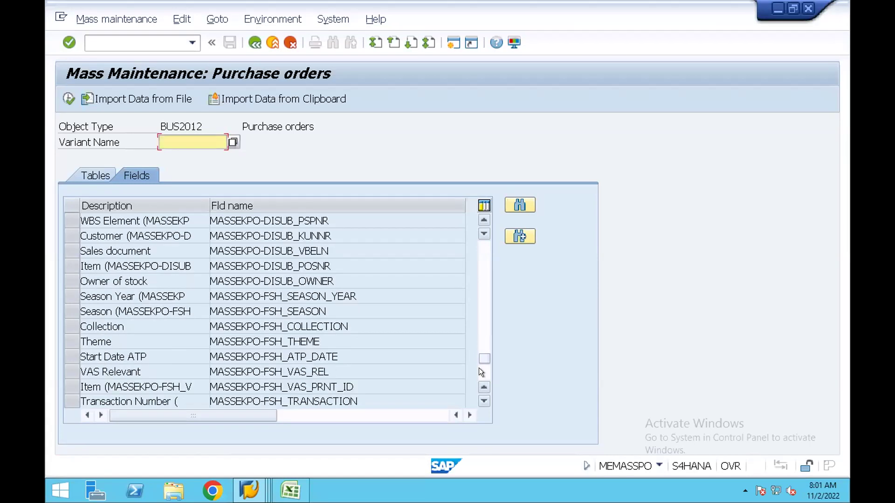
left_click(479, 368)
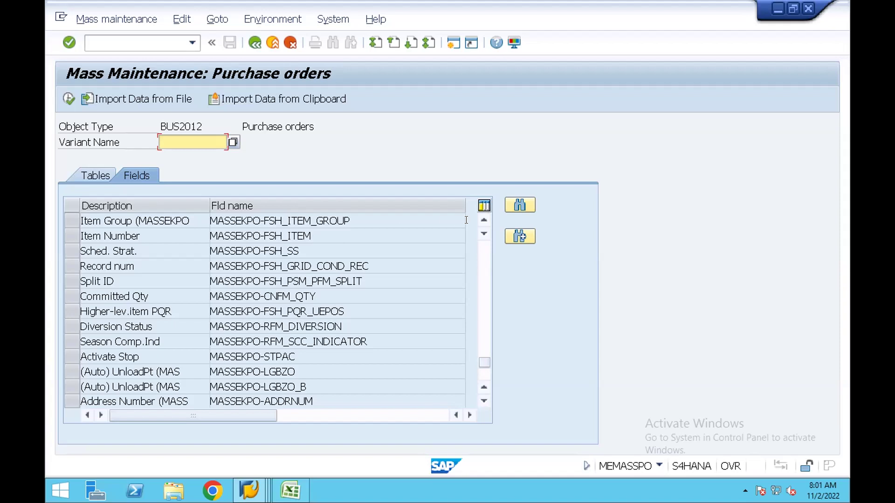
left_click(517, 204)
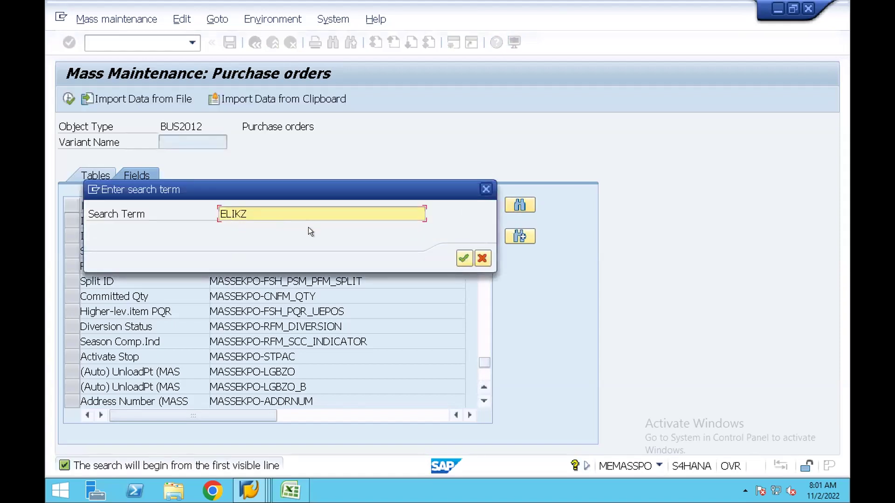
left_click(478, 184)
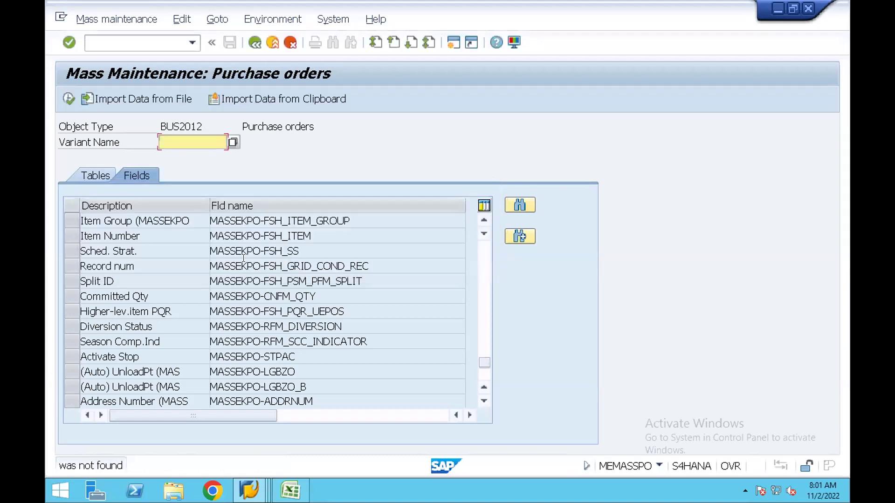
Copy the technical name LIFNR of the Vendor field from the MASSEKKO fields at the start of the list.
left_click(483, 245)
left_click(483, 244)
left_click(483, 244)
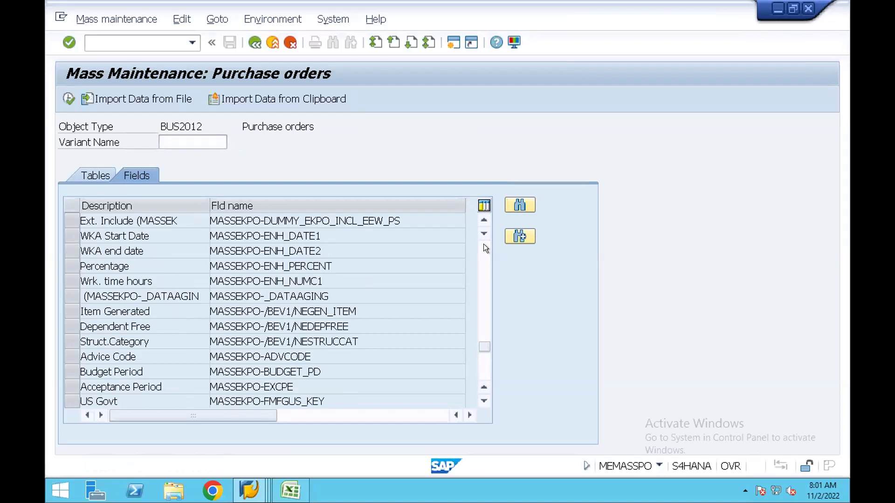
scroll(202, 311, "up", 3)
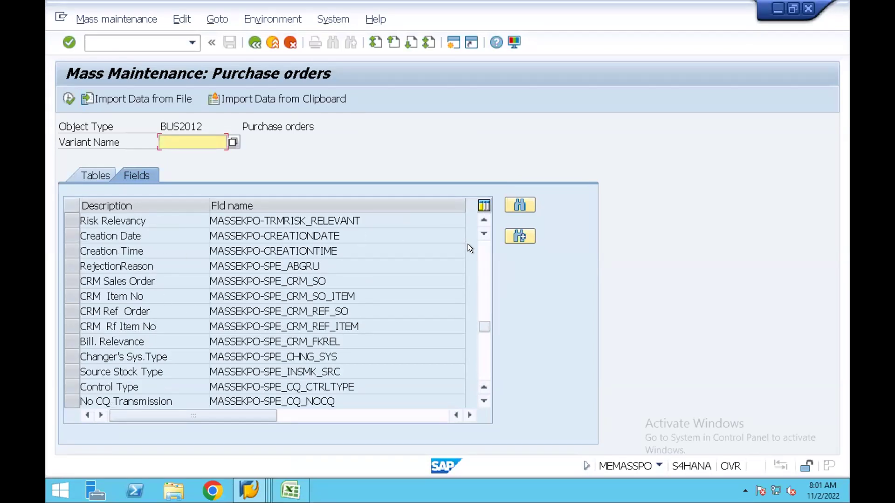
left_click(481, 252)
left_click(480, 252)
left_click(481, 251)
left_click(481, 252)
left_click(481, 251)
left_click(481, 252)
left_click(481, 251)
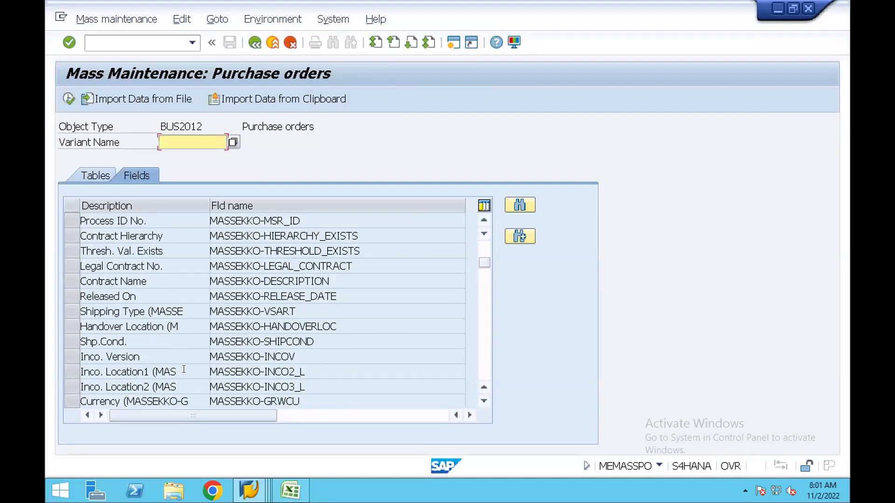
left_click(482, 250)
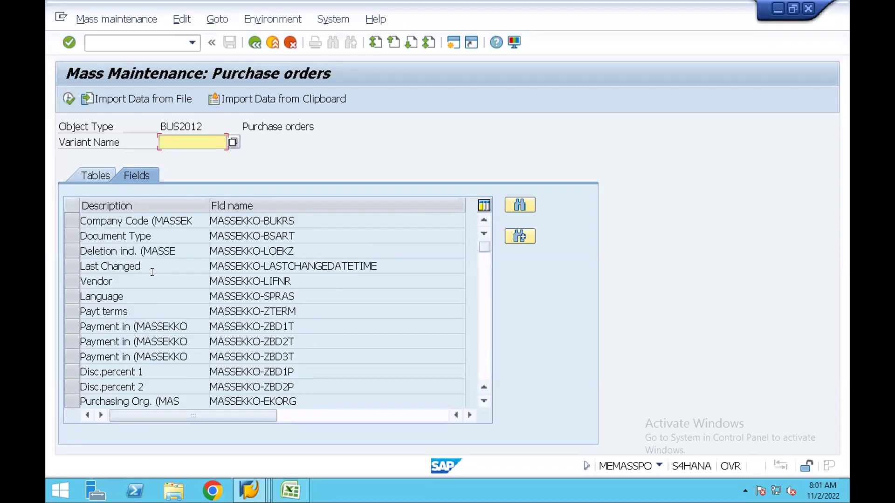
left_click(295, 281)
key("shift+Left")
key("shift+Left")
key("shift+Left")
key("shift+Left")
key("shift+Left")
key("shift+Left")
key("shift+Left")
key("shift+Left")
key("shift+Left")
key("shift+Left")
key("shift+Left")
key("shift+Left")
key("shift+Left")
key("shift+Left")
key("shift+Right")
key("shift+Right")
key("shift+Right")
key("shift+Right")
key("shift+Right")
key("shift+Right")
key("shift+Right")
key("shift+Right")
key("shift+Right")
key("ctrl+c")
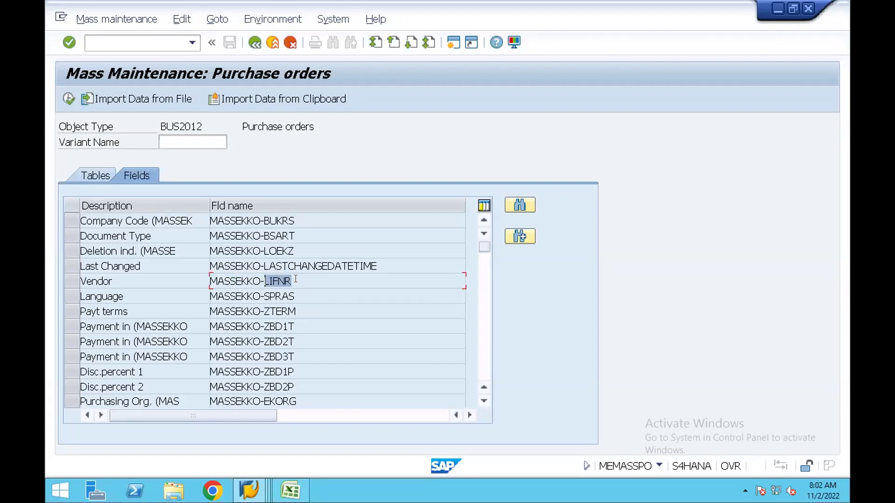
key("Left")
Search the field list for the copied name LIFNR in place of ELIKZ, and select the Vendor field's name.
left_click(512, 205)
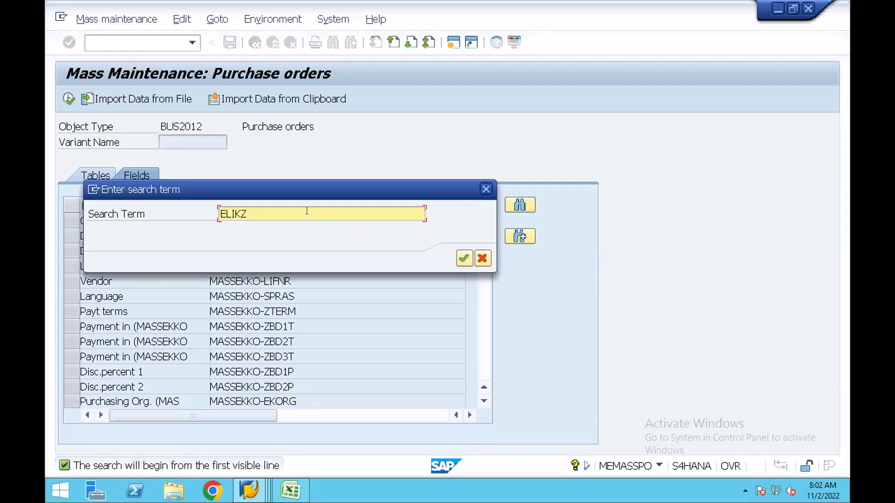
double_click(307, 211)
key("BackSpace")
key("ctrl+v")
left_click(456, 255)
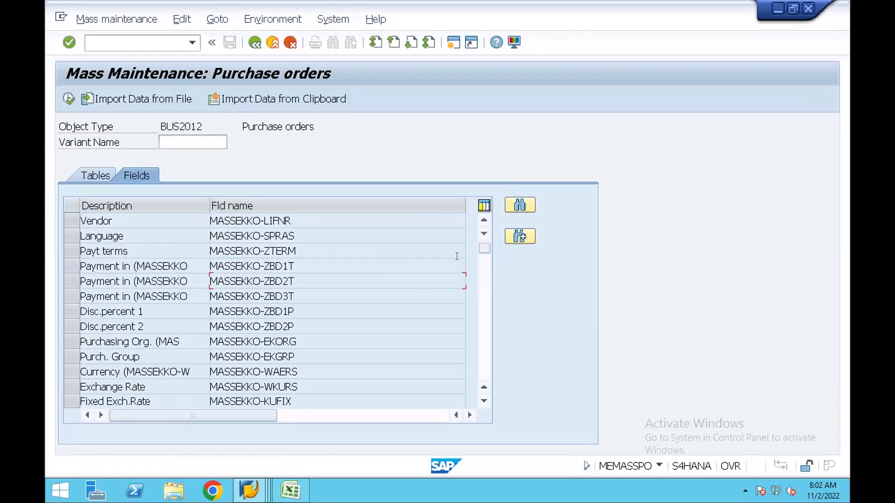
left_click(273, 221)
Leave mass maintenance and close the Performance Assistant and the extra SAP Easy Access session, returning to the displayed purchase order.
left_click(255, 43)
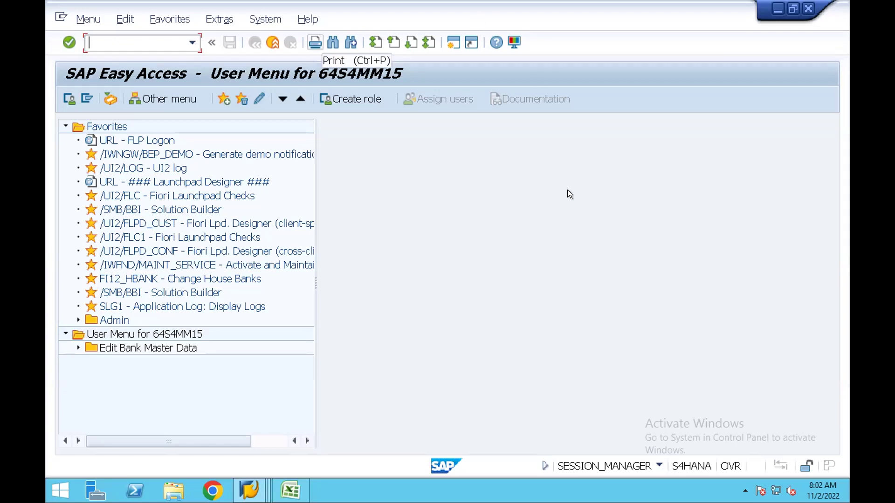
left_click(250, 490)
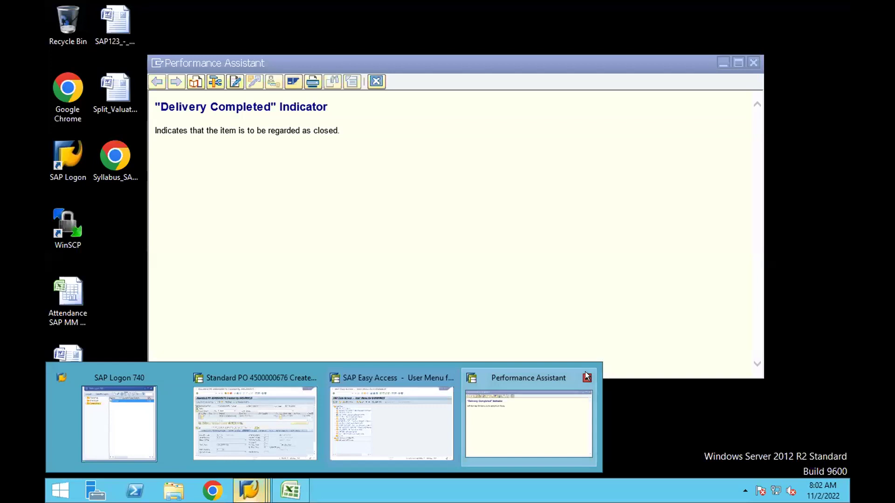
left_click(587, 376)
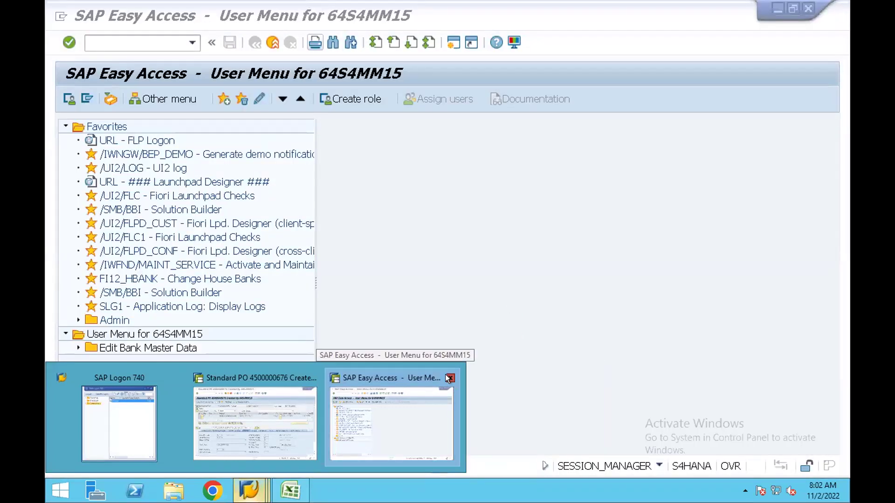
left_click(446, 376)
left_click(345, 404)
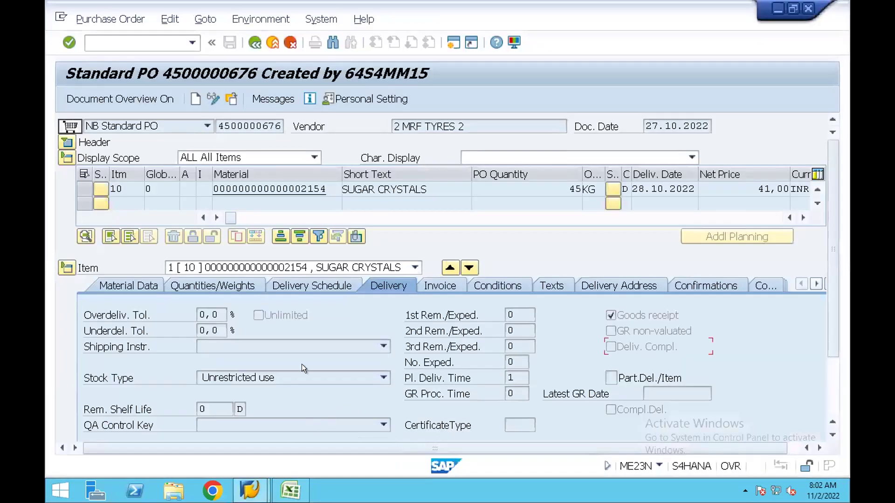
Switch to the Word document to read the session topic, and return to the purchase order in the remote SAP session.
left_click(600, 7)
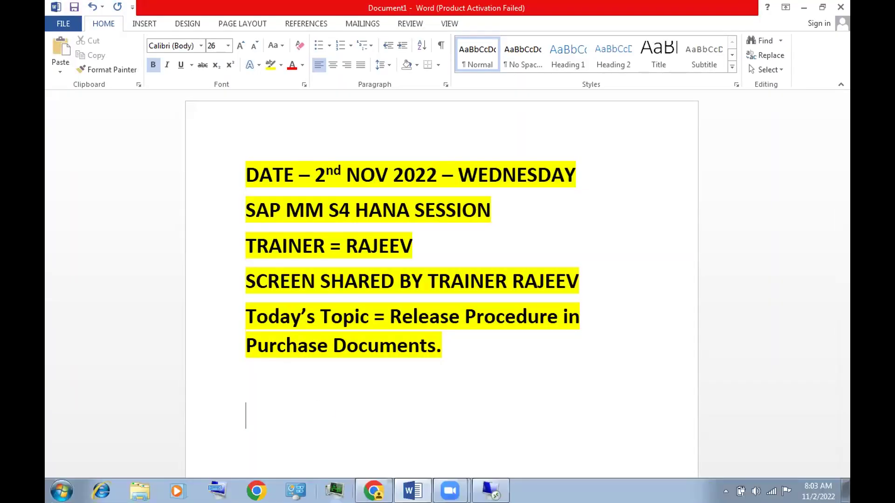
left_click(490, 491)
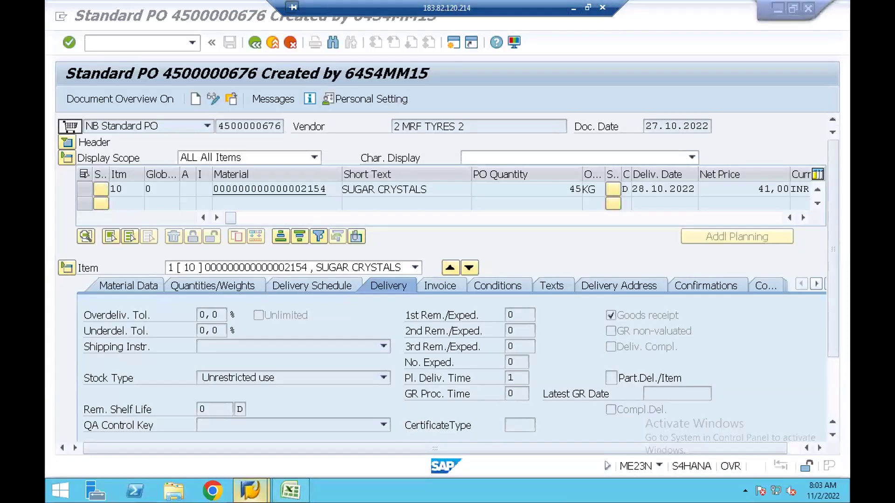
left_click(329, 422)
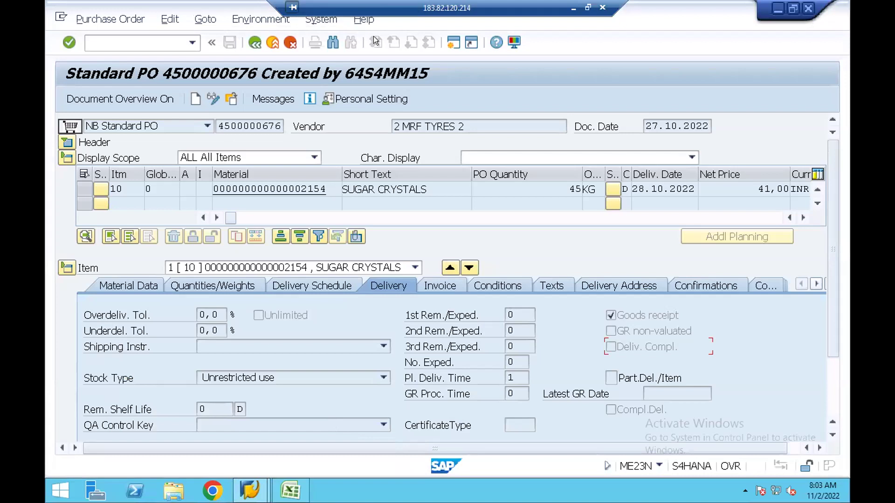
Leave the purchase order display, start transaction SPRO and open the SAP Reference IMG.
key("F3")
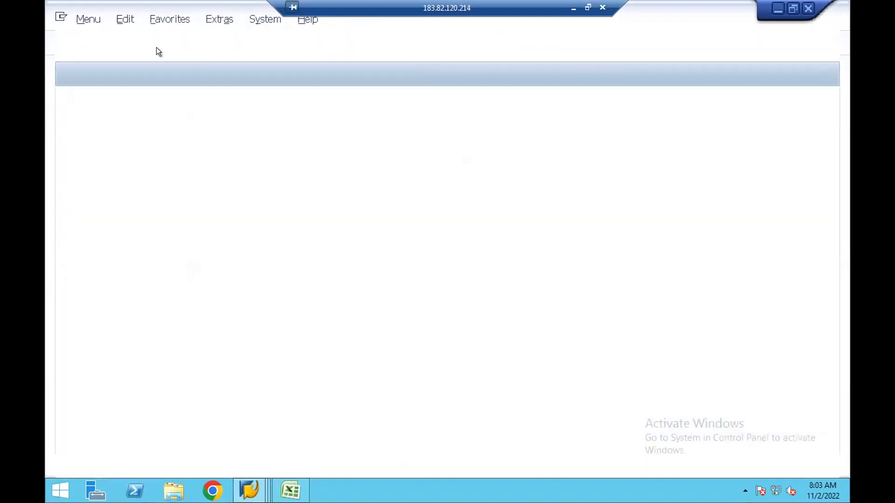
type("spro")
key("Return")
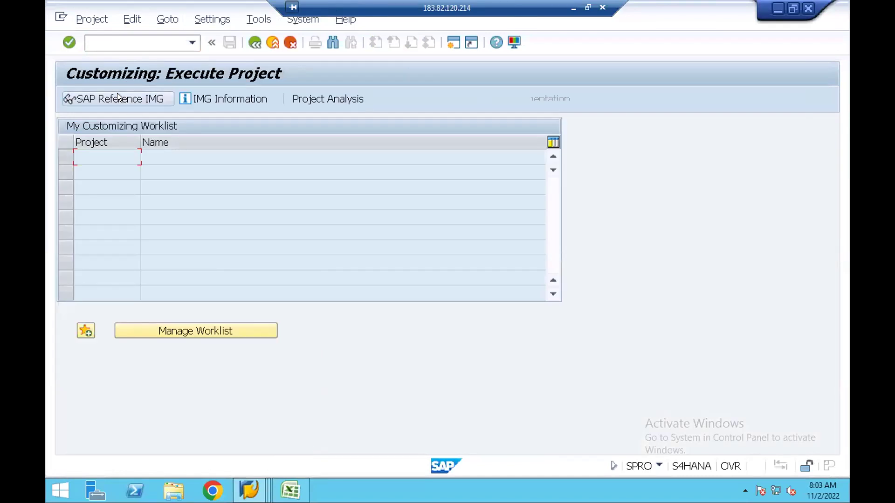
left_click(116, 96)
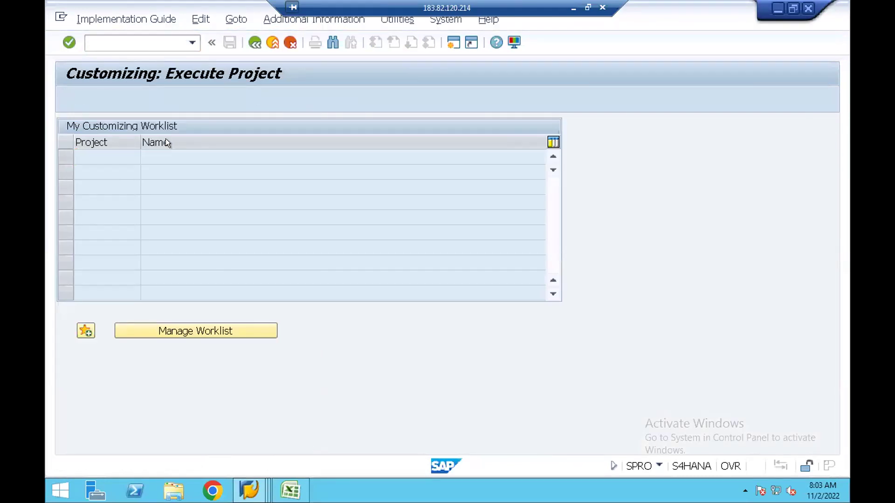
Expand the IMG structure through Materials Management, Purchasing and Purchase Order to Release Procedure for Purchase Orders.
left_click(134, 420)
key("Down")
key("Down")
key("Down")
key("Down")
key("Down")
key("Down")
key("Down")
key("Down")
key("Down")
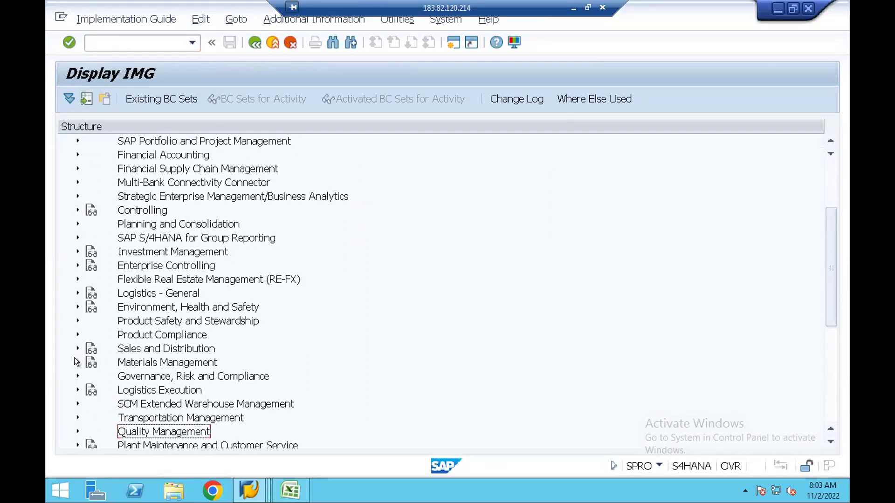
left_click(76, 361)
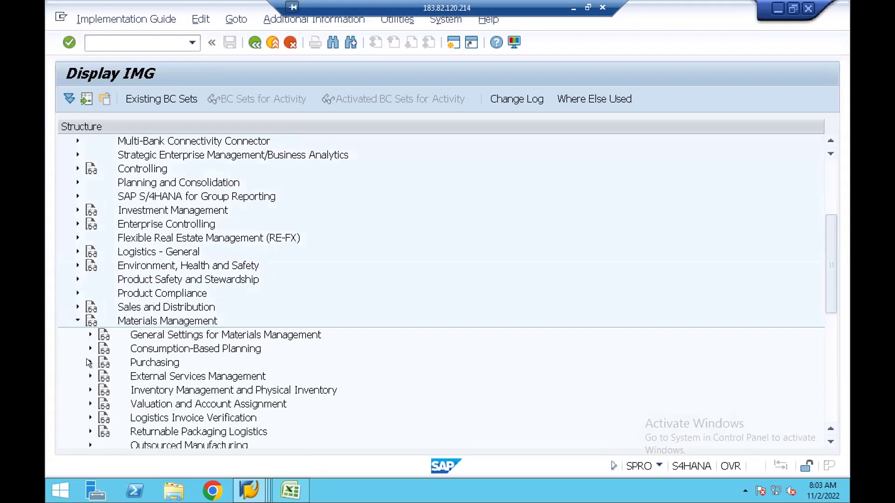
left_click(89, 362)
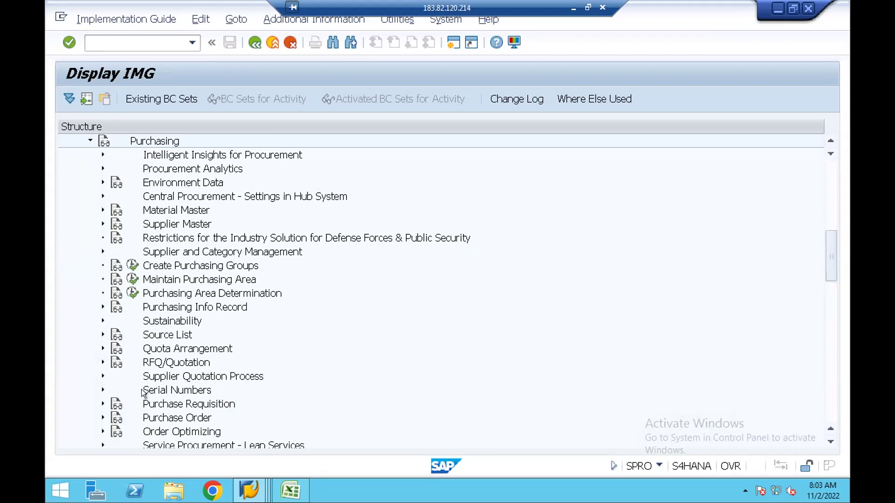
left_click(100, 412)
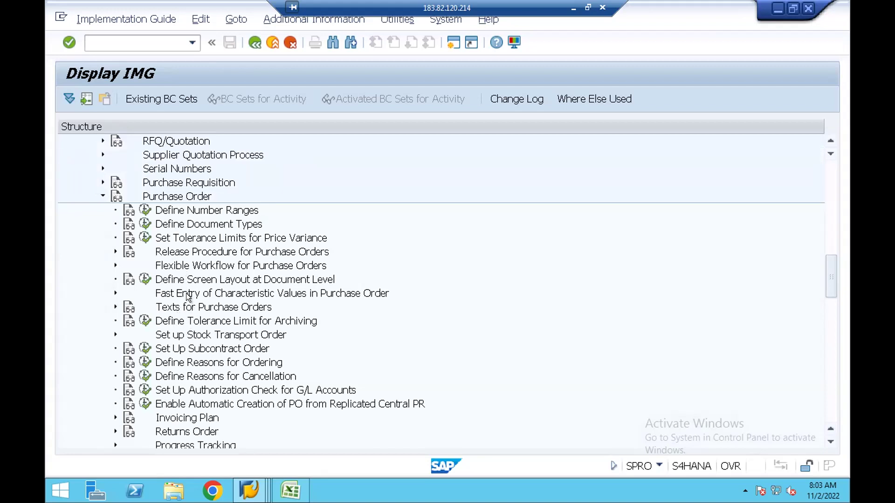
left_click(113, 249)
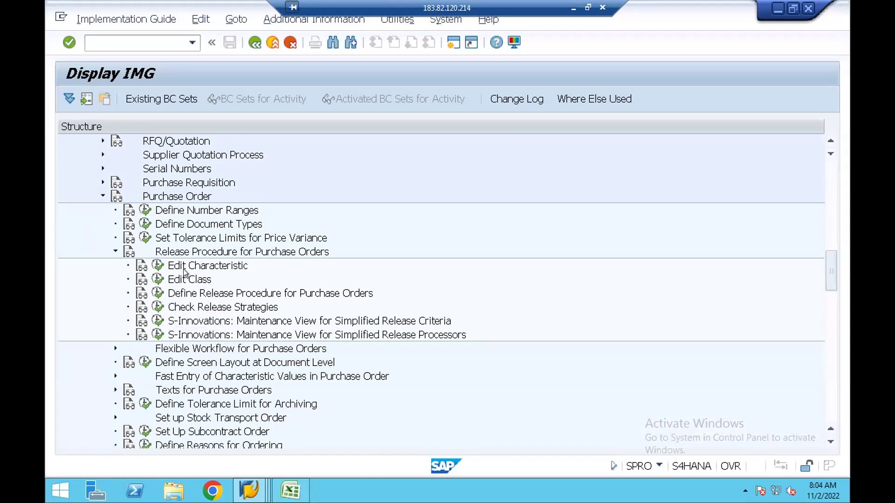
View the Release Groups activity under Define Release Procedure for Purchase Orders, and close the activity selection.
left_click(159, 295)
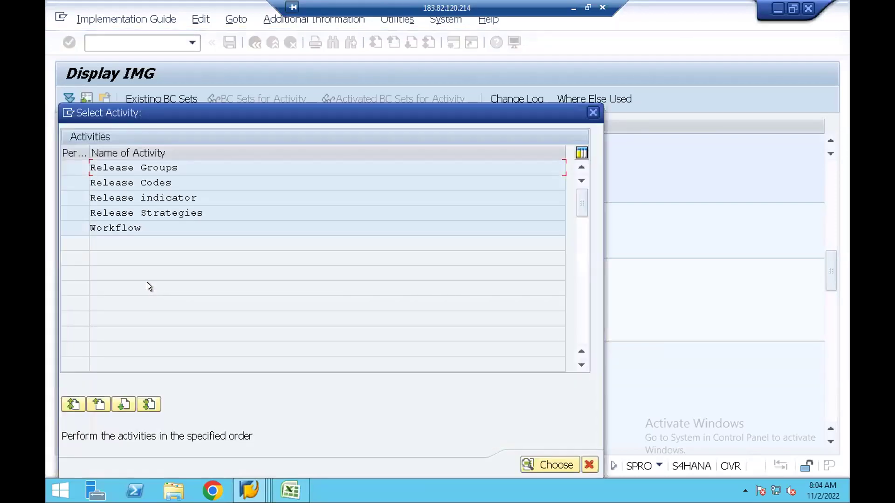
double_click(153, 167)
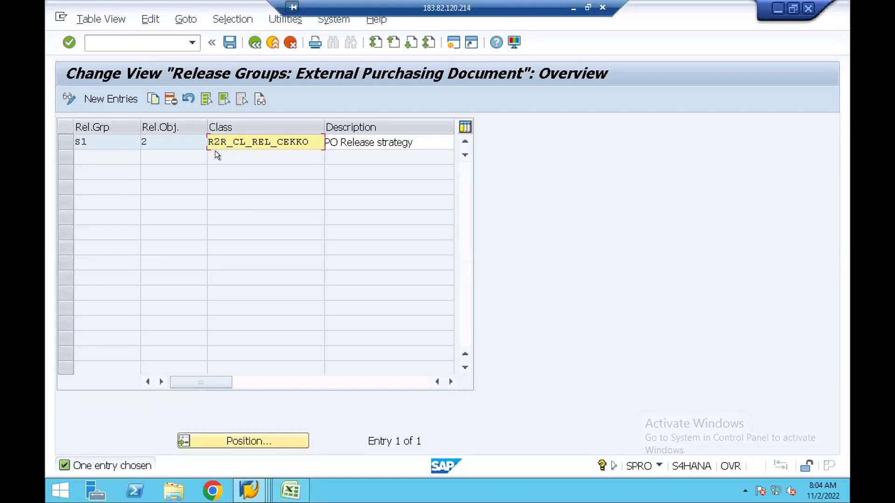
left_click(254, 42)
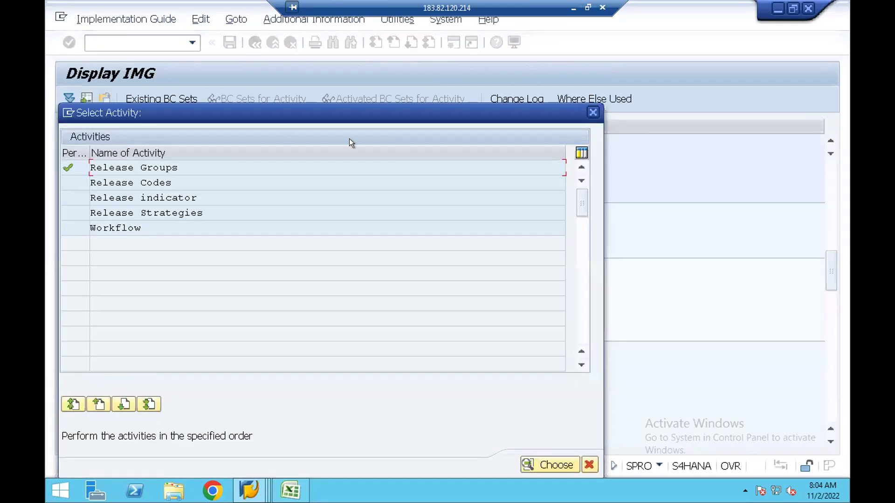
left_click(592, 113)
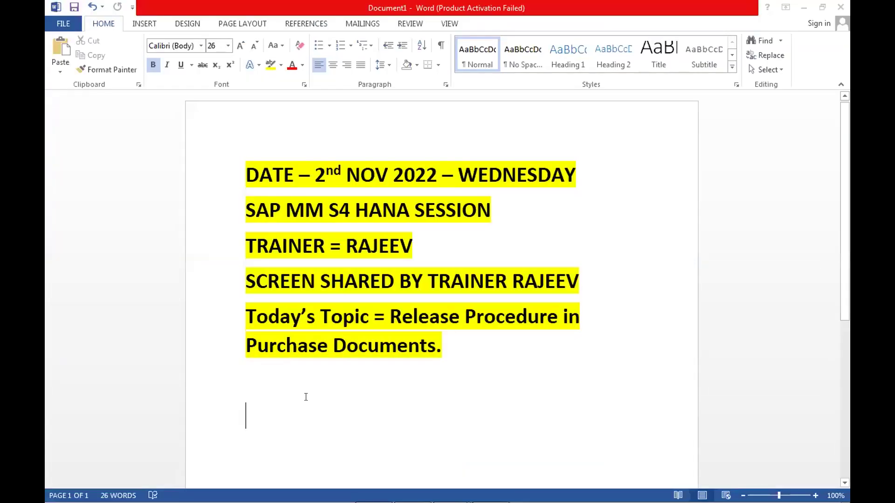
In the Word document, write the heading "Prerequisites for the Settings" below the session topic.
type("1")
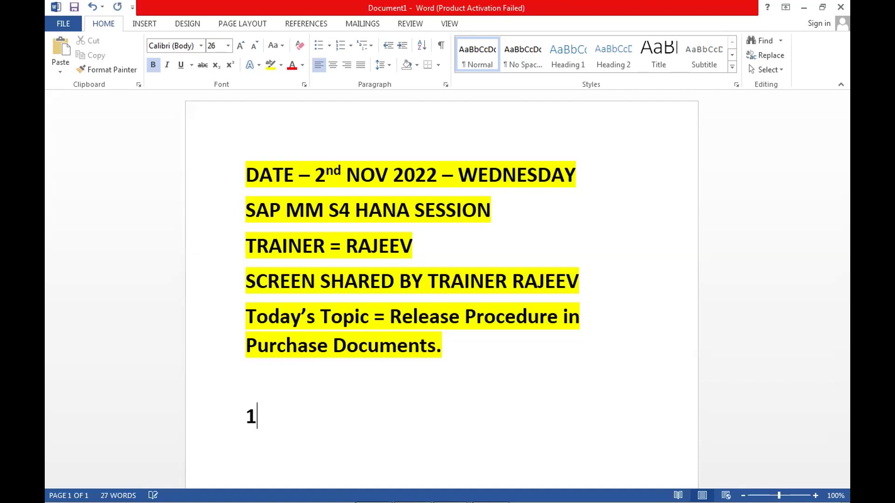
key("BackSpace")
type("Prerequisi")
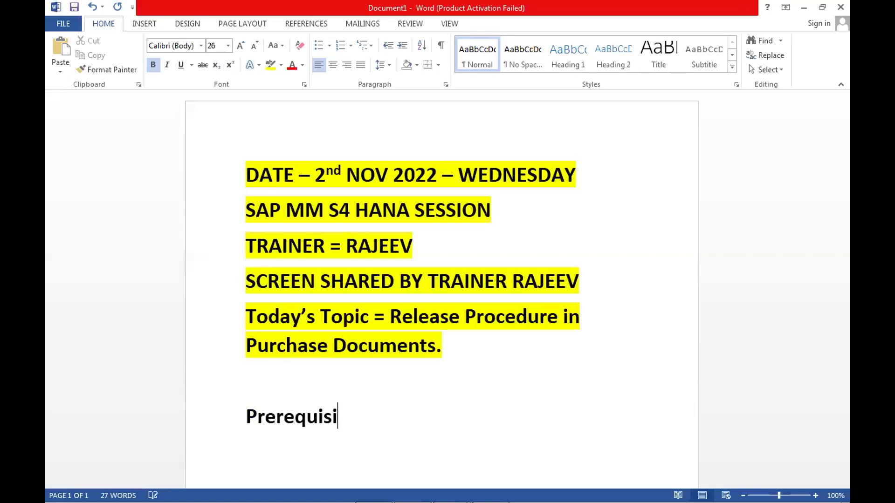
type("tes for ")
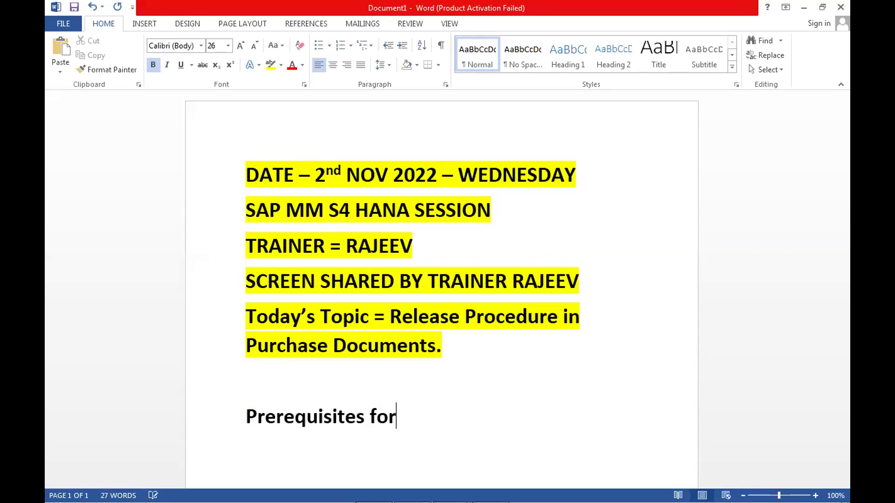
type("the Settings")
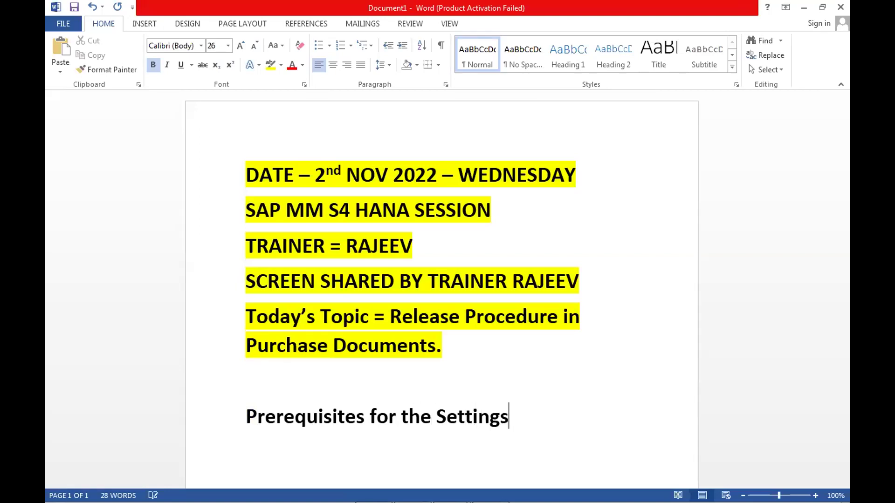
Remove the bold formatting from the "Prerequisites for the Settings" line and the blank line above it.
key("shift+Left")
key("shift+Left")
key("shift+Left")
key("shift+Left")
key("shift+Left")
key("shift+Left")
key("shift+Left")
key("shift+Left")
key("shift+Left")
key("shift+Left")
key("shift+Left")
key("shift+Left")
key("shift+Left")
key("shift+Left")
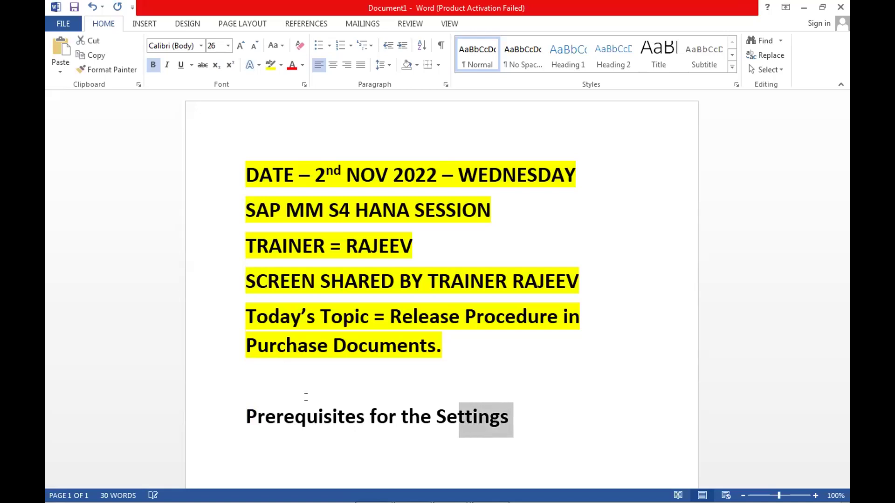
key("shift+Left")
key("shift+Left")
key("shift+Left")
key("shift+Left")
key("shift+Left")
key("shift+Left")
key("shift+Left")
key("shift+Left")
key("shift+Left")
key("shift+Left")
key("shift+Left")
key("shift+Left")
key("shift+Left")
key("shift+Left")
key("shift+Left")
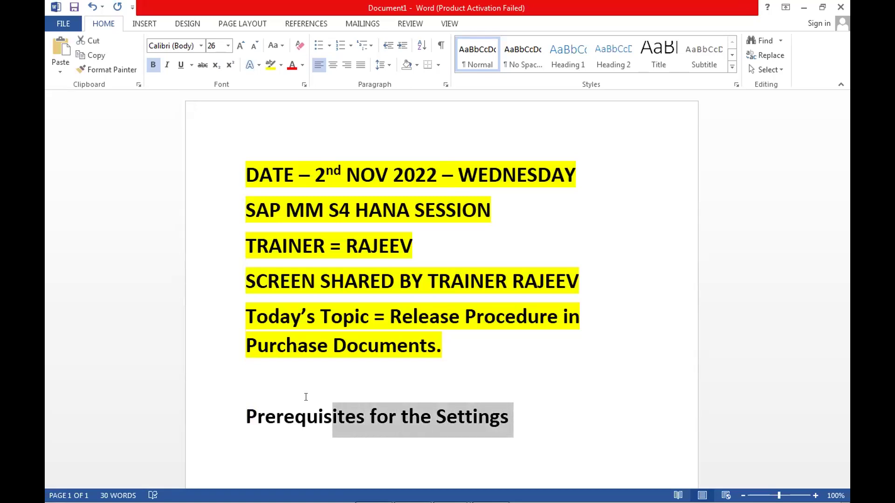
key("shift+Left")
key("shift+Left")
key("shift+Left")
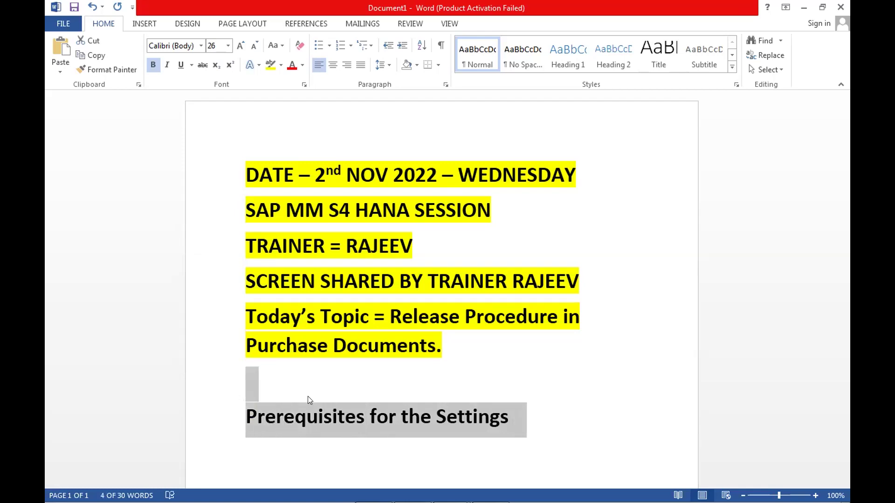
key("ctrl+b")
key("Right")
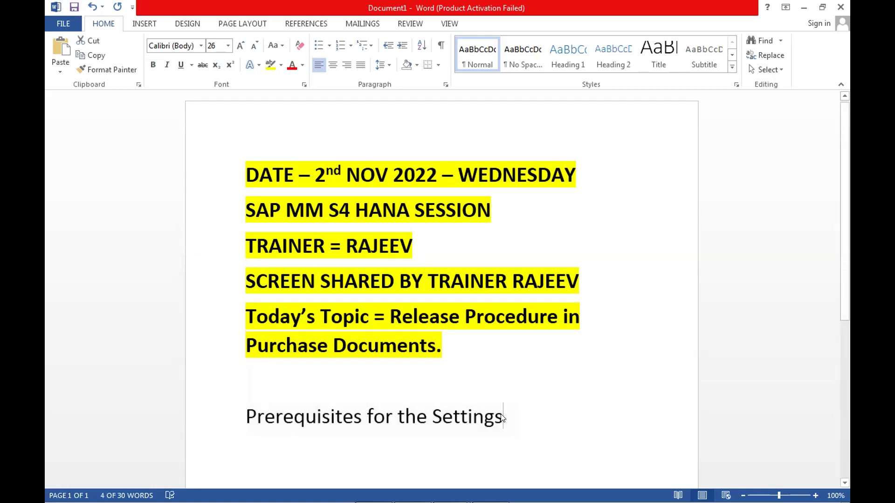
End the prerequisites heading with a colon and start a numbered list with 1) on the line below.
type(":")
key("Return")
type("1)")
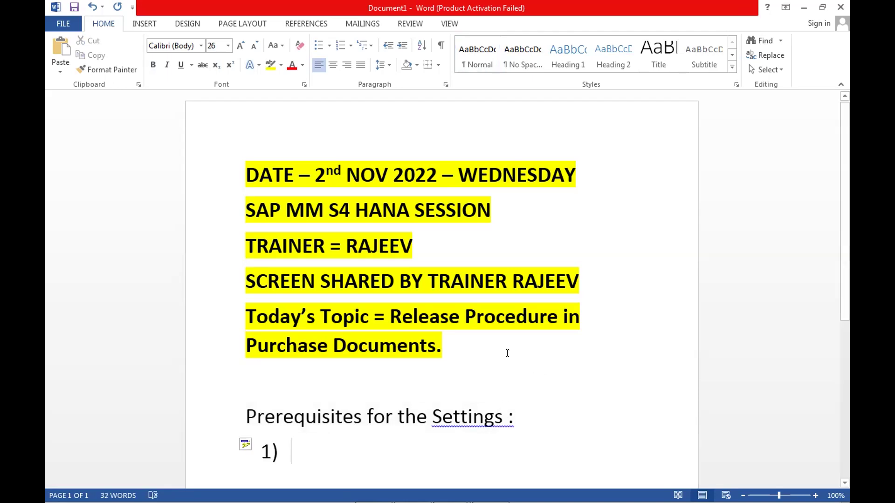
Insert "/ Approval" after "Release" in the topic line, making it "Release / Approval Procedure in Purchase Documents.".
left_click(462, 317)
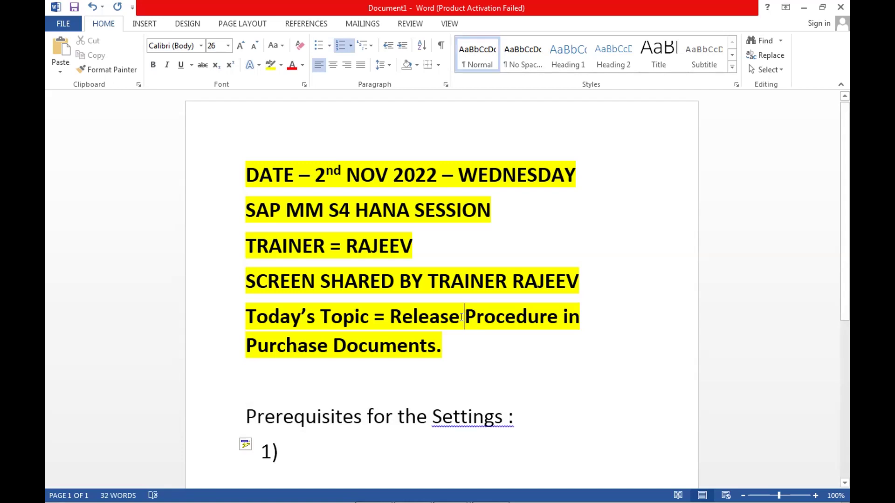
type("/ Appro")
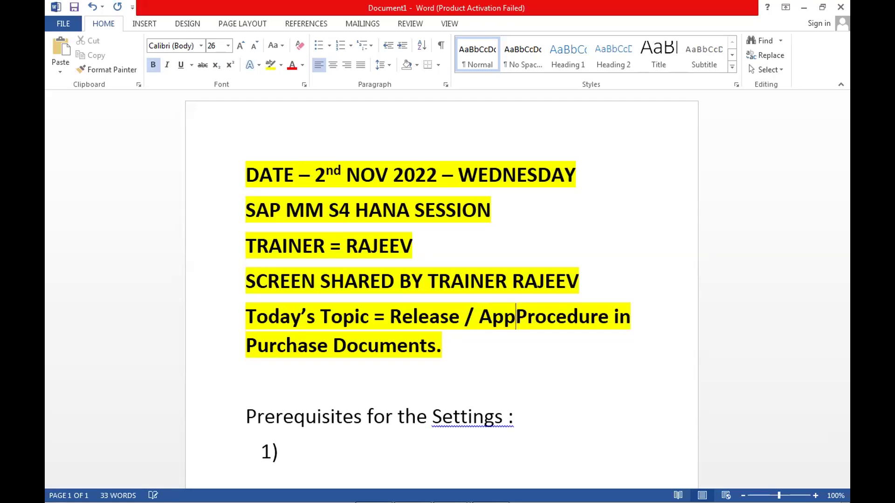
type("vl")
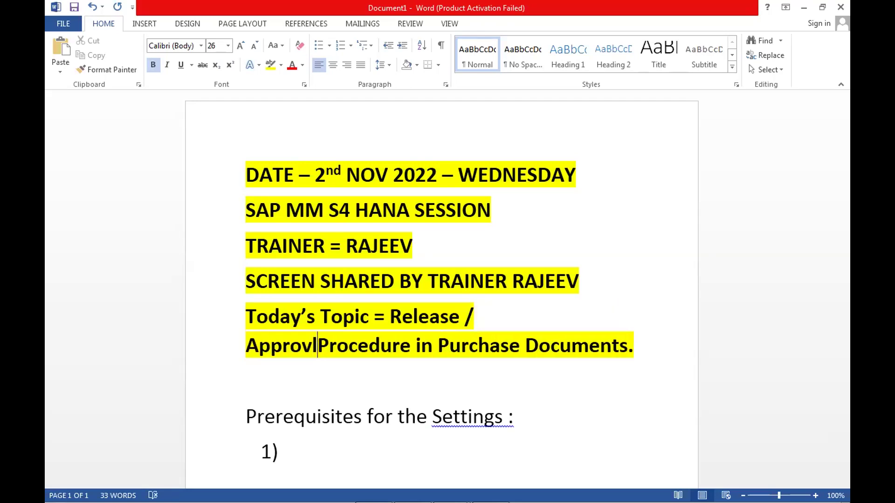
key("BackSpace")
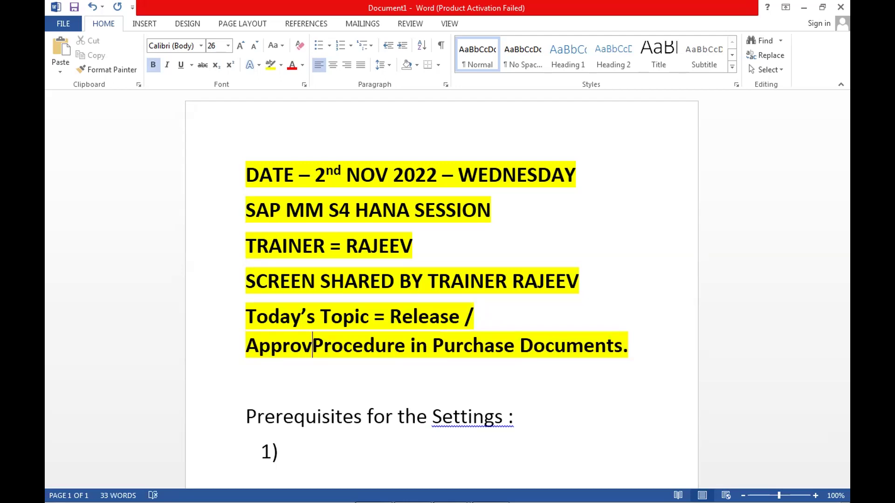
type("AL")
key("BackSpace")
key("BackSpace")
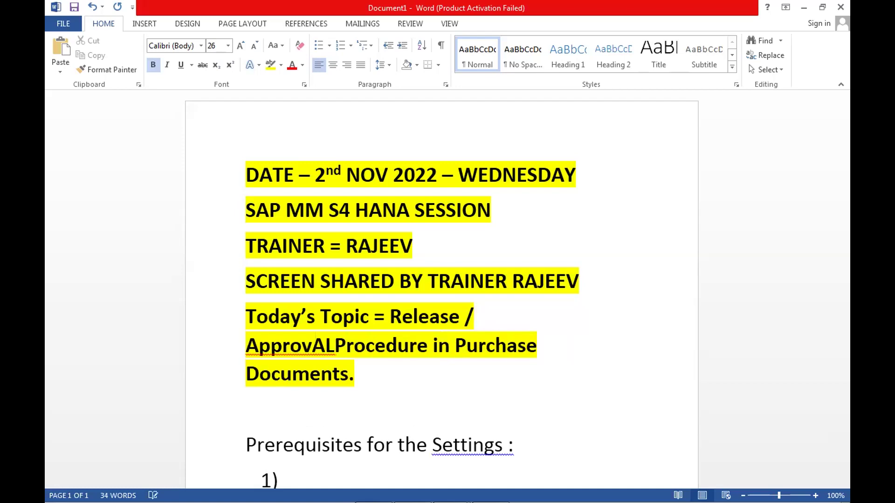
key("BackSpace")
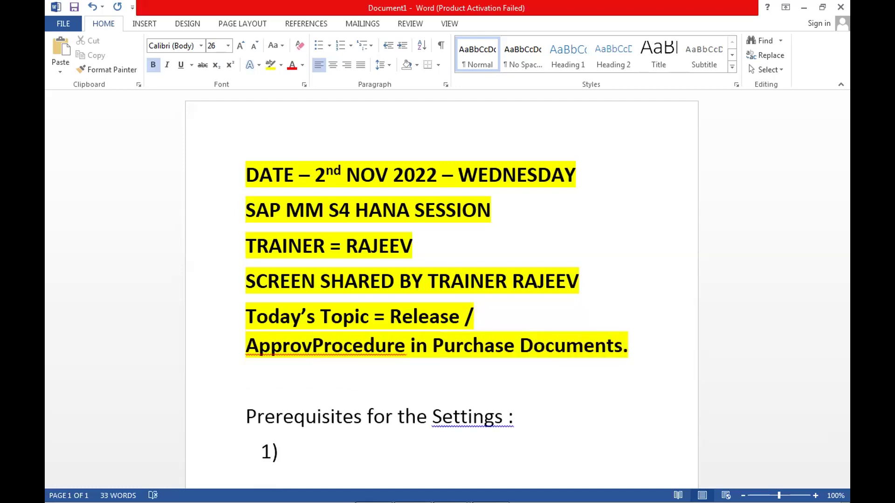
type("al")
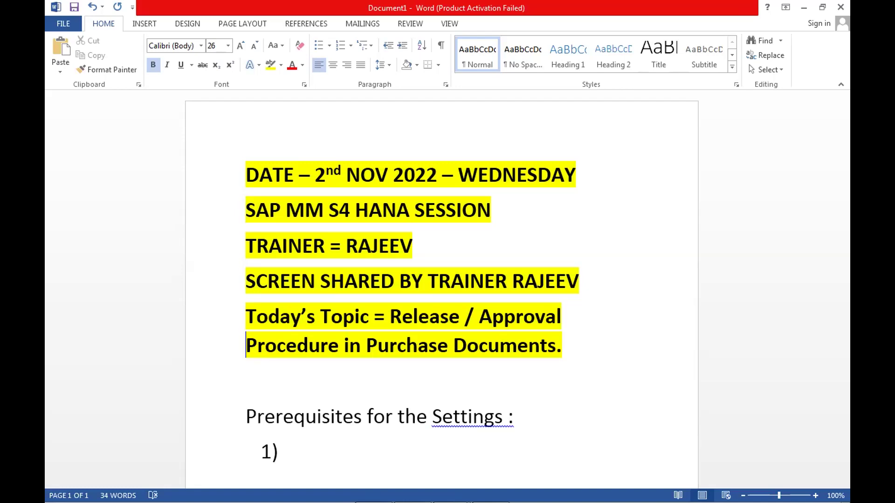
Fill in list item 1 with "CREATE CHARACTERSTICS – Plant, Purchase Org, Purchase Group".
left_click(297, 452)
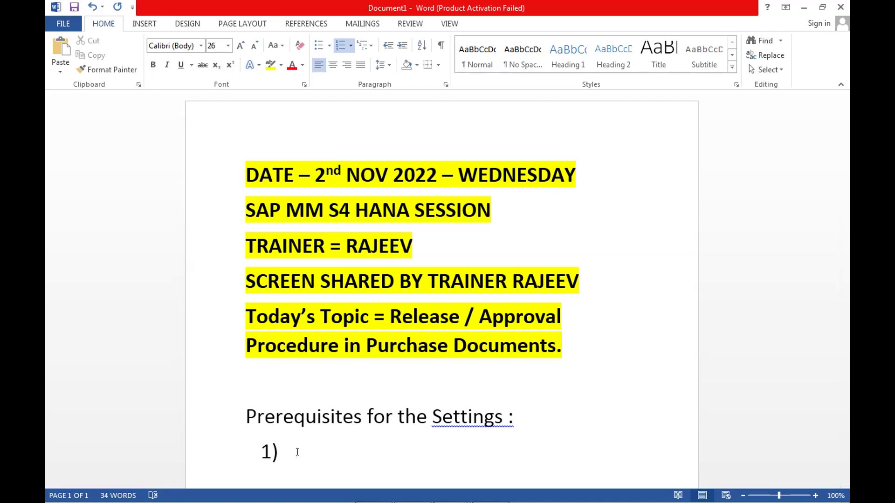
type("CREATE")
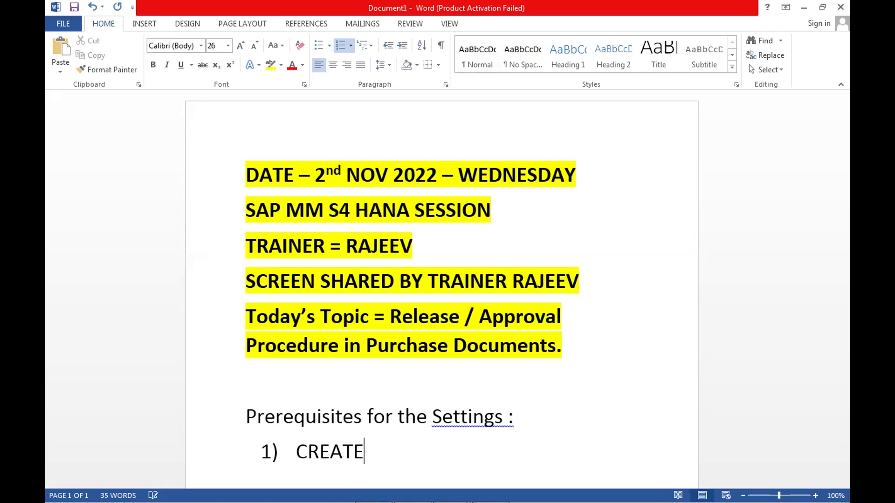
key("BackSpace")
type("E CHARAT")
key("BackSpace")
type("CTERSTICS - ")
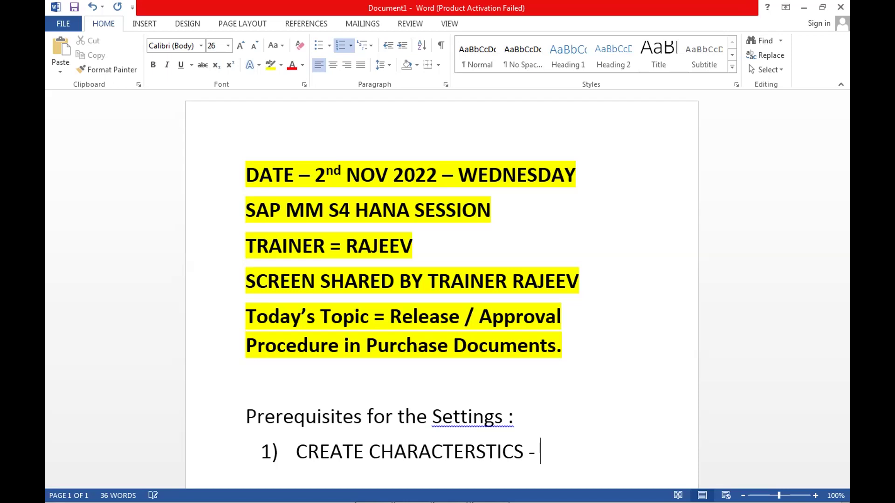
type("Plant, Pu")
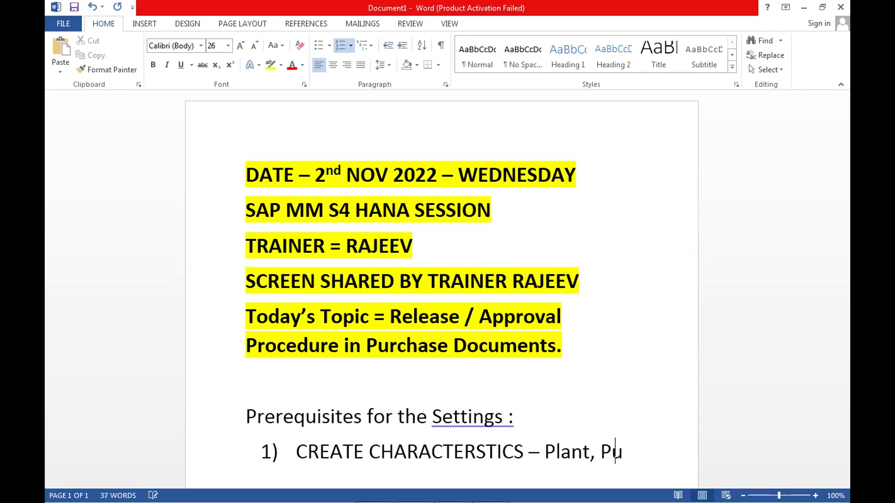
type("rchase O")
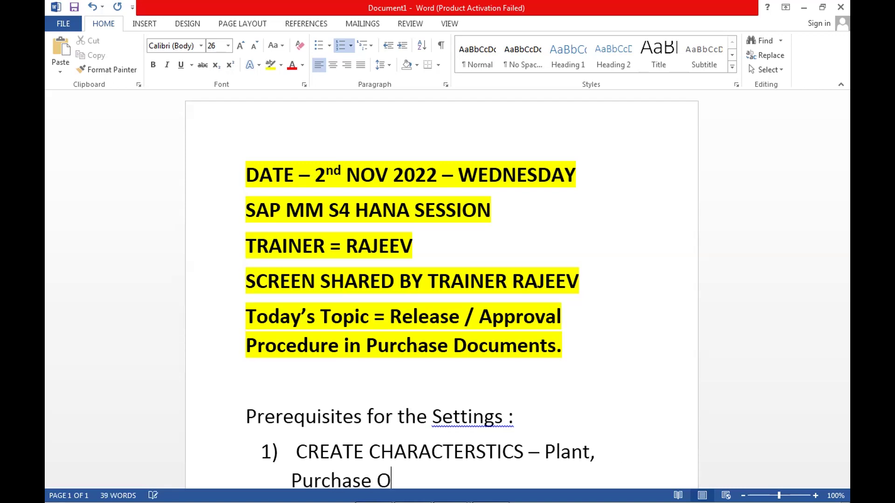
type("rg, Purchase Group")
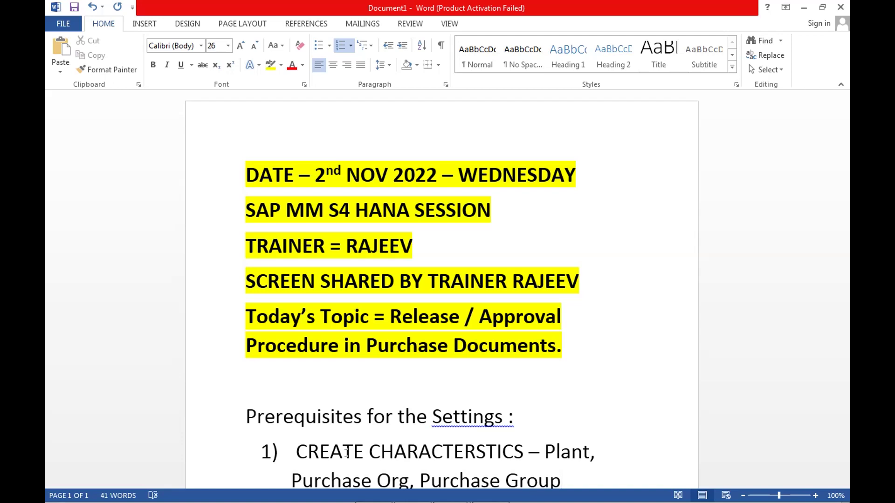
left_click_drag(843, 285, 843, 338)
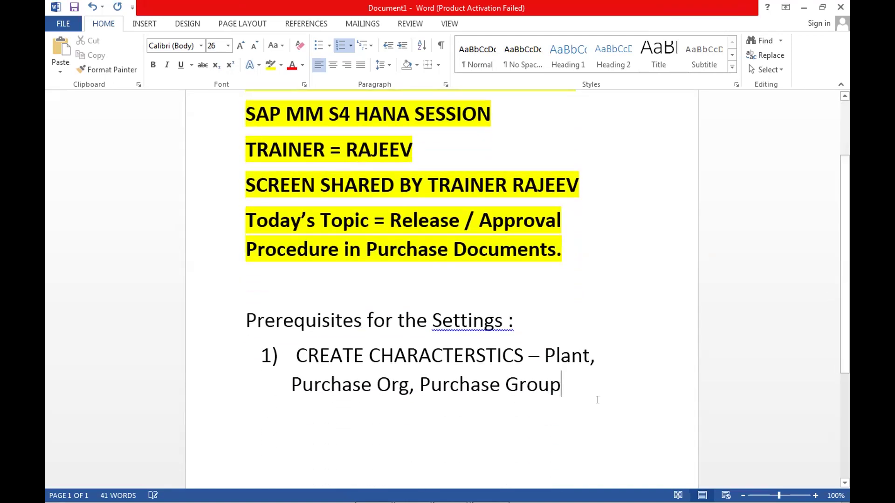
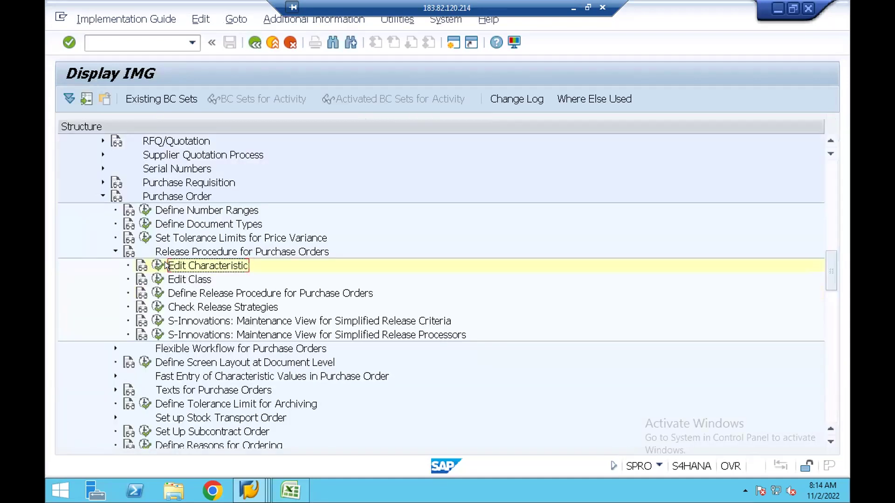
Open the Edit Characteristic activity for purchase order release and enter PLANT as the characteristic name.
left_click(163, 263)
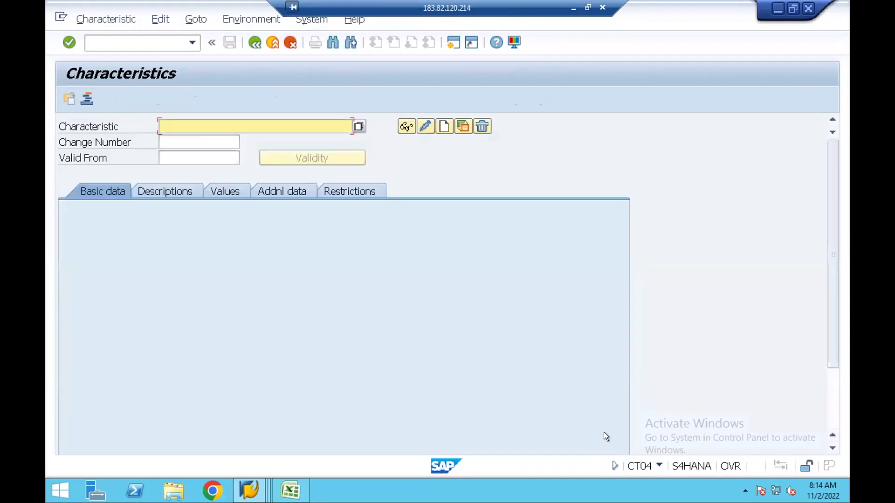
left_click(192, 125)
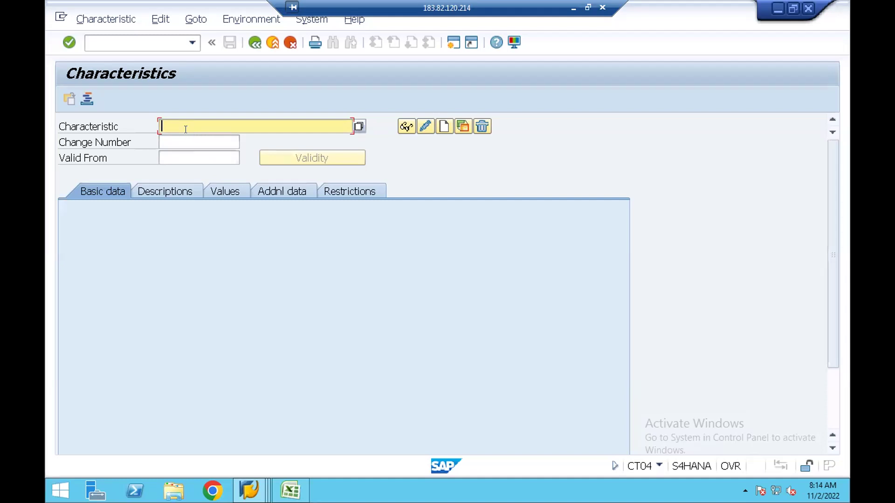
type("PLANT")
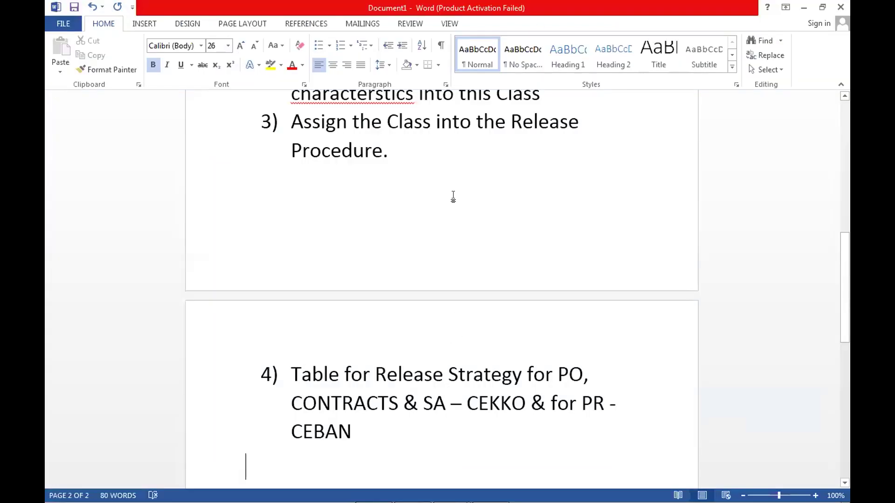
Switch to the Word notes and delete "Purchase Group" from the characteristics listed in prerequisite item 1.
key("Up")
key("Up")
key("Up")
key("Up")
key("Up")
key("Up")
key("Up")
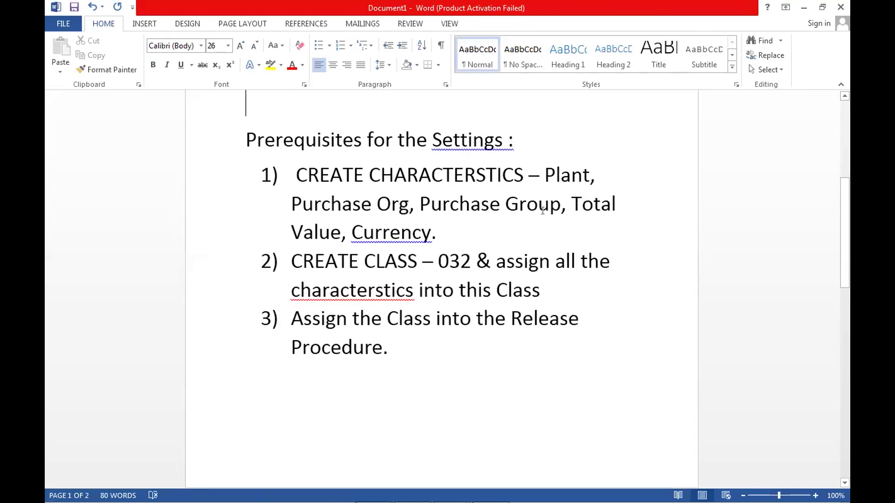
left_click(558, 201)
key("BackSpace")
key("BackSpace")
key("BackSpace")
key("BackSpace")
key("BackSpace")
key("BackSpace")
key("BackSpace")
key("BackSpace")
key("BackSpace")
key("BackSpace")
key("BackSpace")
key("BackSpace")
key("BackSpace")
key("BackSpace")
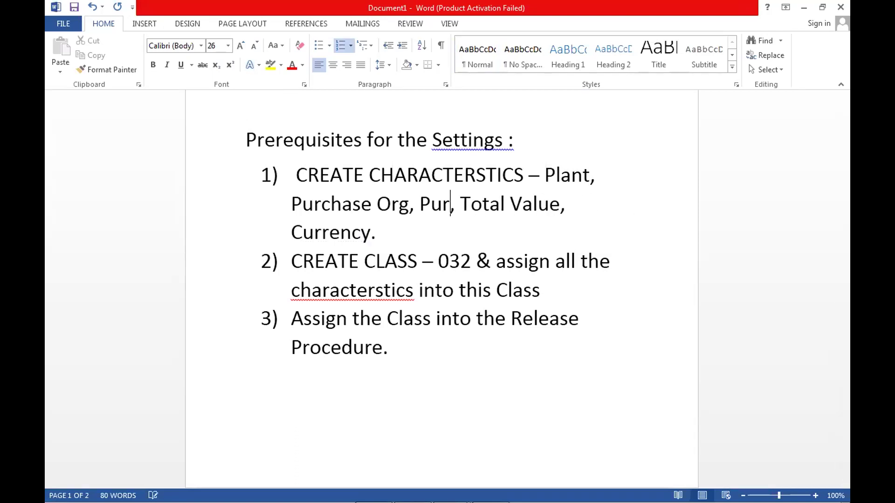
key("BackSpace")
key("BackSpace")
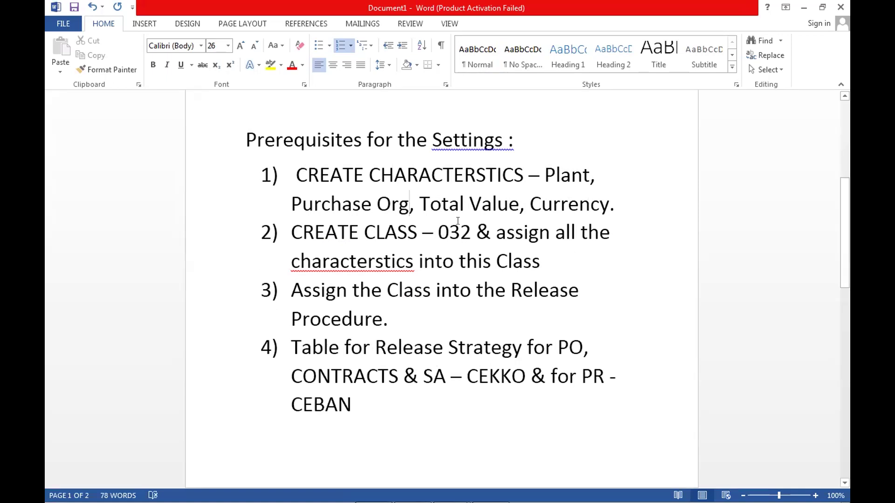
Replace the comma between "Total Value" and "Currency" in item 1 with "&".
left_click(525, 206)
key("BackSpace")
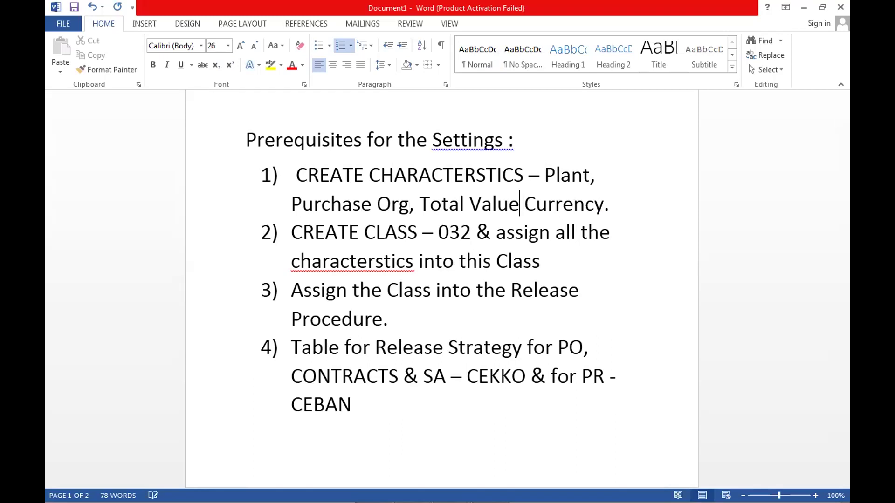
type("&")
key("Left")
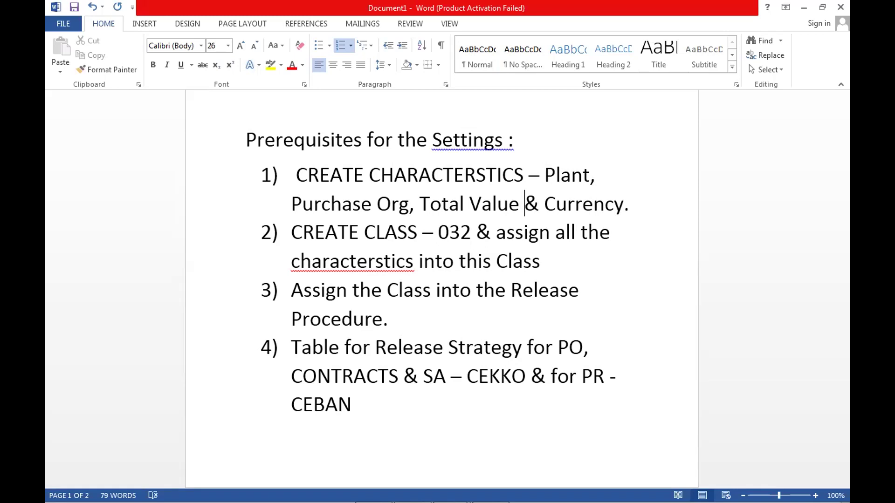
Switch back to SAP, extend the characteristic name to PLANT1710 and start creating that characteristic.
key("alt+Tab")
key("alt+Tab")
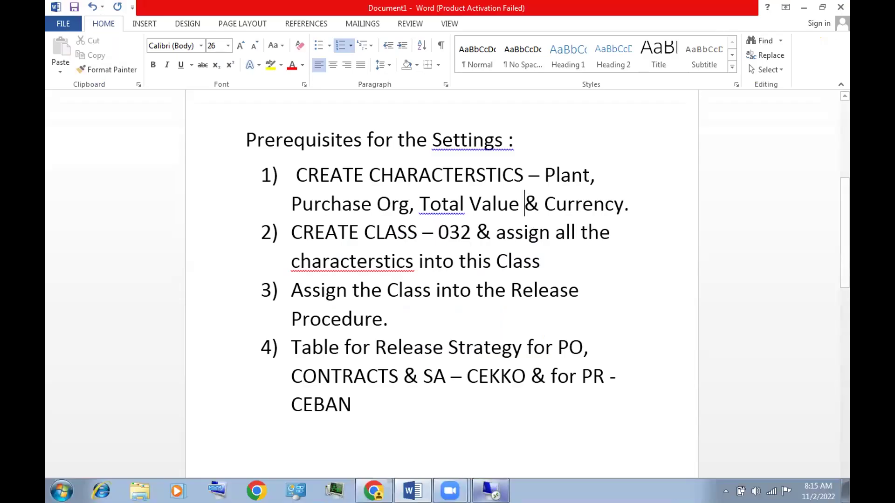
left_click(492, 493)
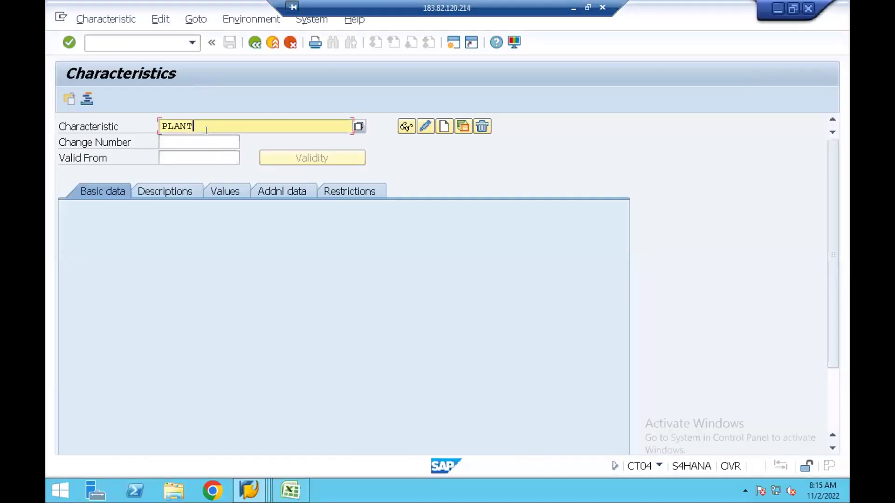
type("1710")
key("shift+Left")
key("shift+Left")
key("shift+Left")
key("shift+Left")
key("shift+Left")
key("shift+Left")
key("shift+Left")
key("shift+Left")
key("shift+Left")
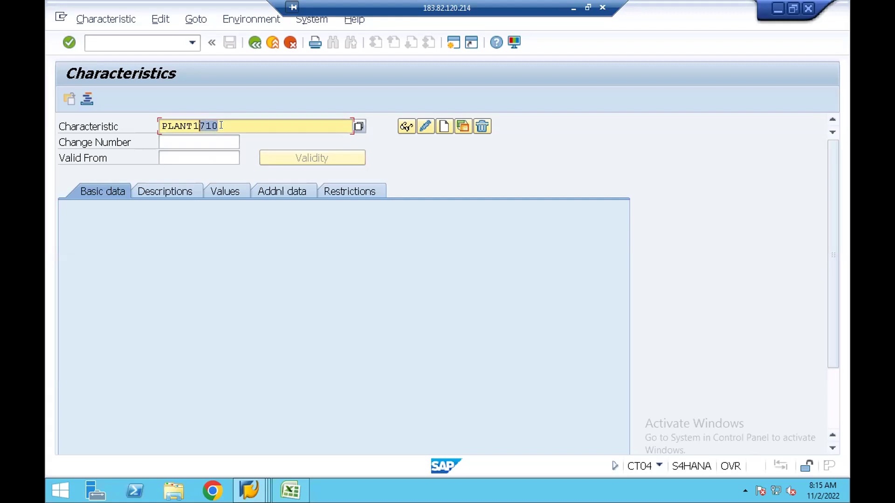
key("Left")
left_click(441, 127)
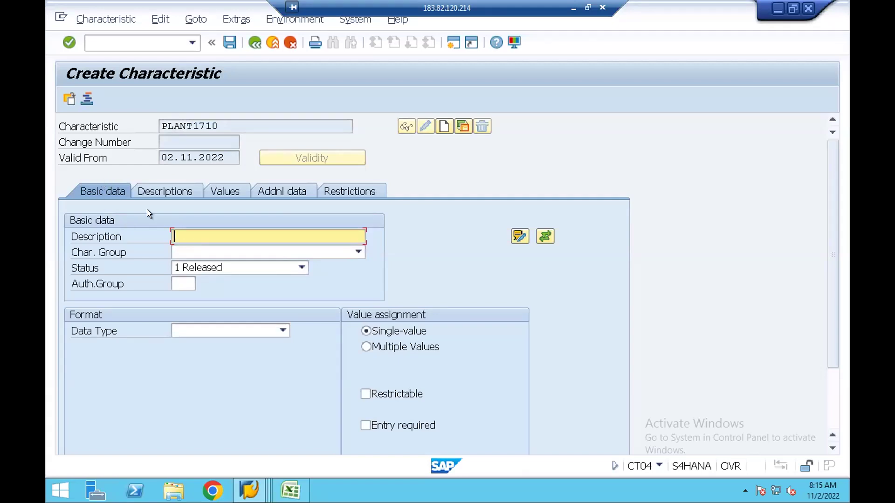
Enter the description PLANT1710, choose Numeric Format with 4 characters, and allow multiple values for the characteristic.
type("PLANT1710")
left_click(283, 329)
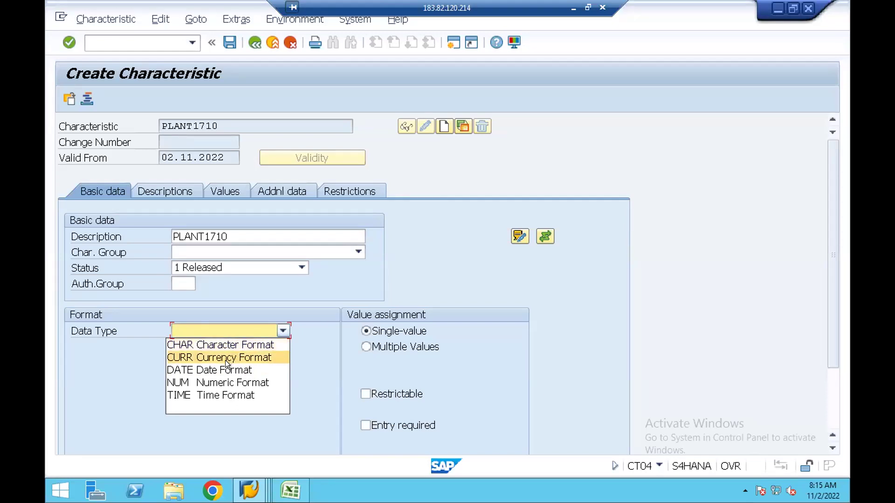
left_click(213, 383)
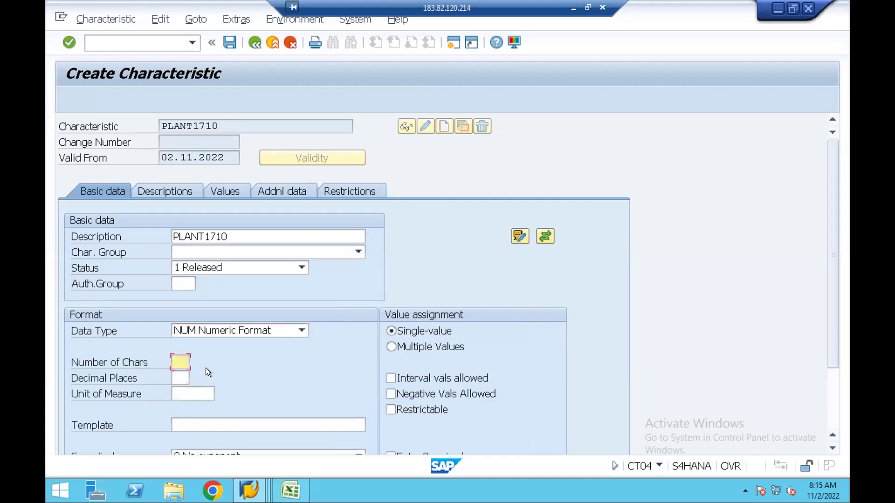
type("4")
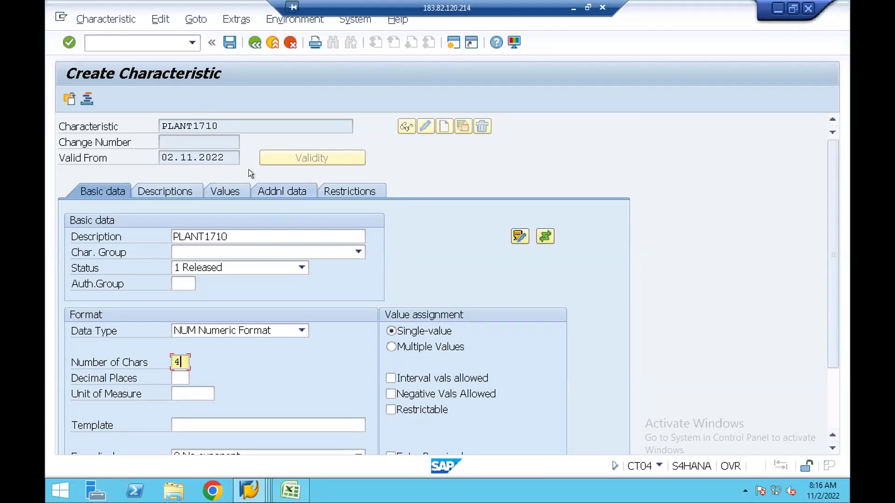
left_click(387, 345)
In the characteristic's additional data, enter table name CEKKO and field name WERKS as the table field reference.
left_click(283, 190)
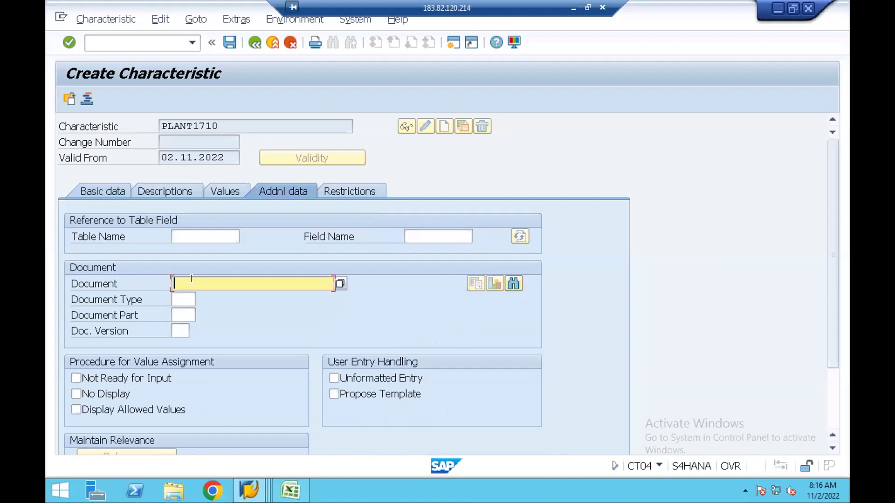
left_click(194, 232)
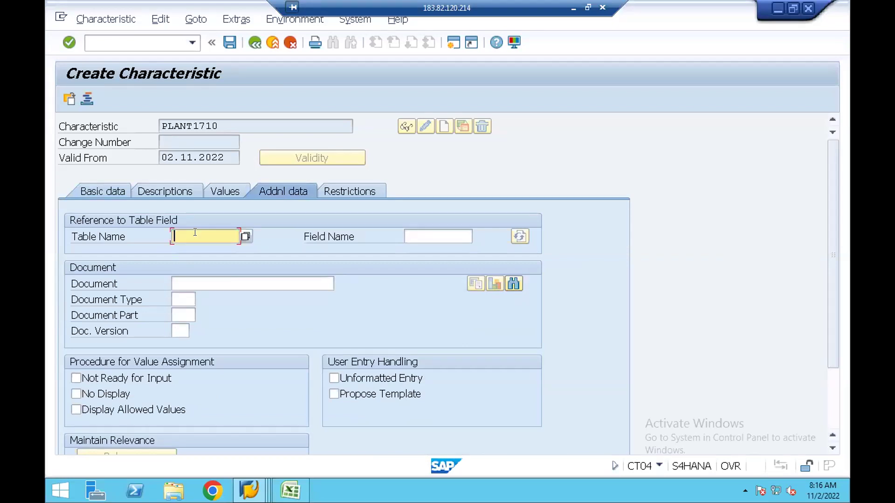
type("CEKKO")
left_click(426, 227)
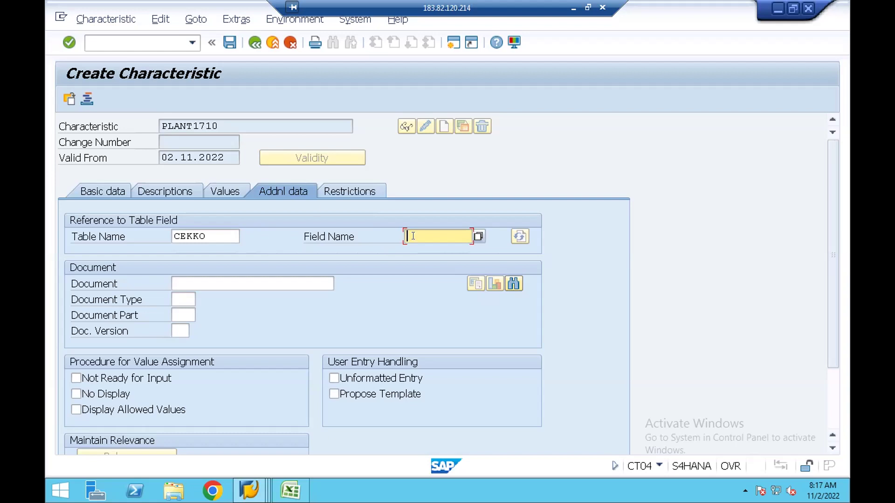
type("WERKS")
Open a new SAP session, start transaction SE11 and display the CEKKO structure.
left_click(448, 41)
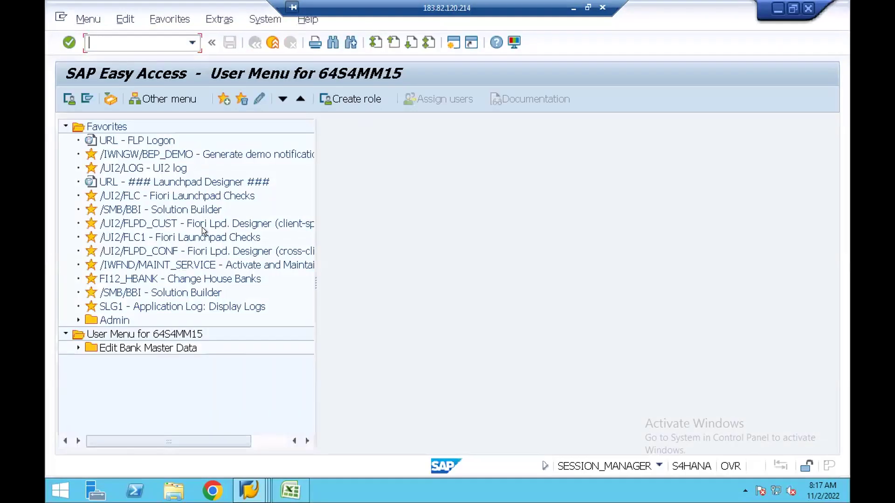
key("alt+Tab")
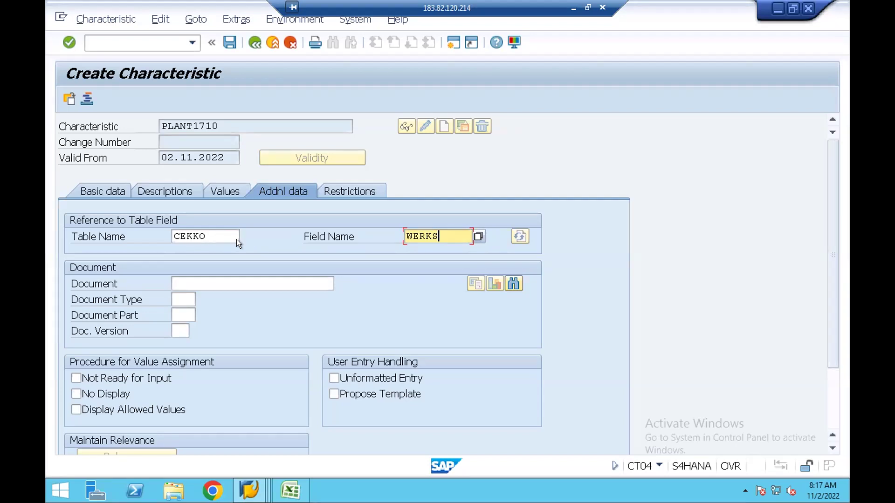
mouse_move(249, 491)
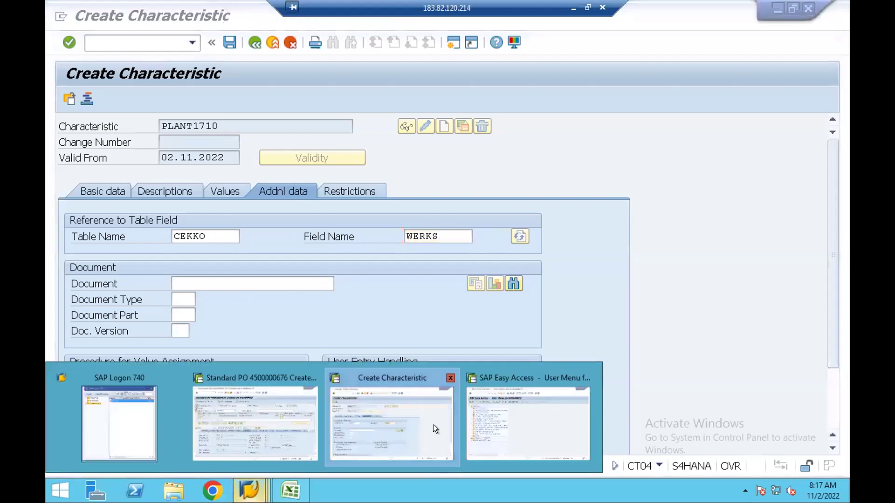
left_click(519, 409)
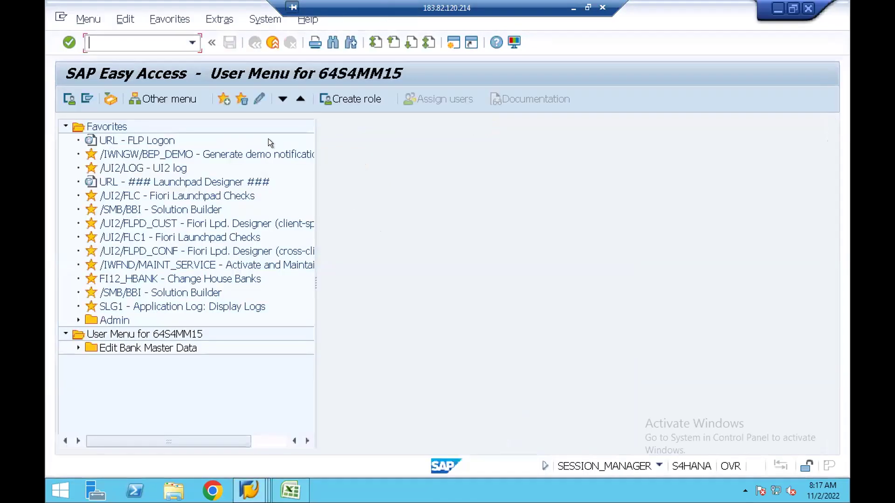
type("SE11")
key("Return")
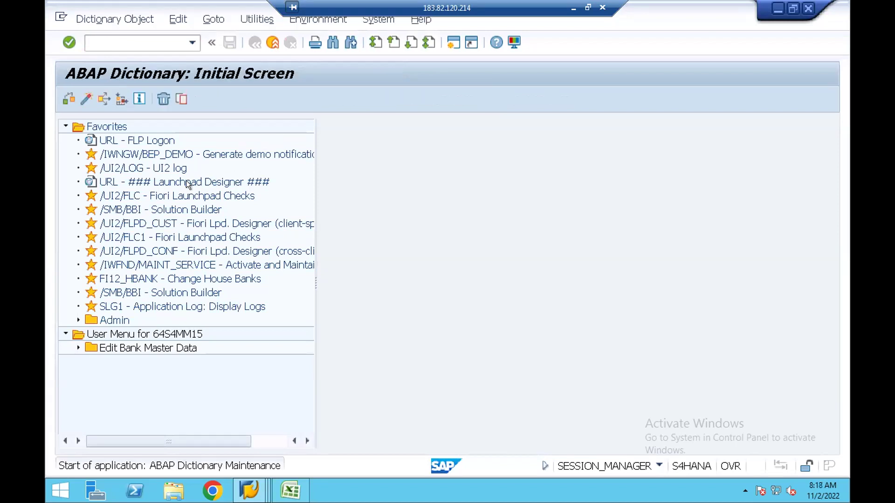
type("CEKKO")
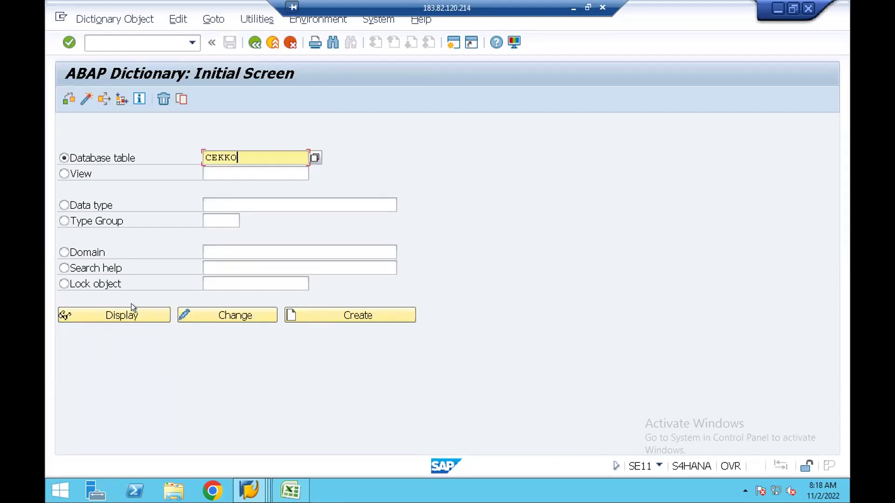
left_click(115, 308)
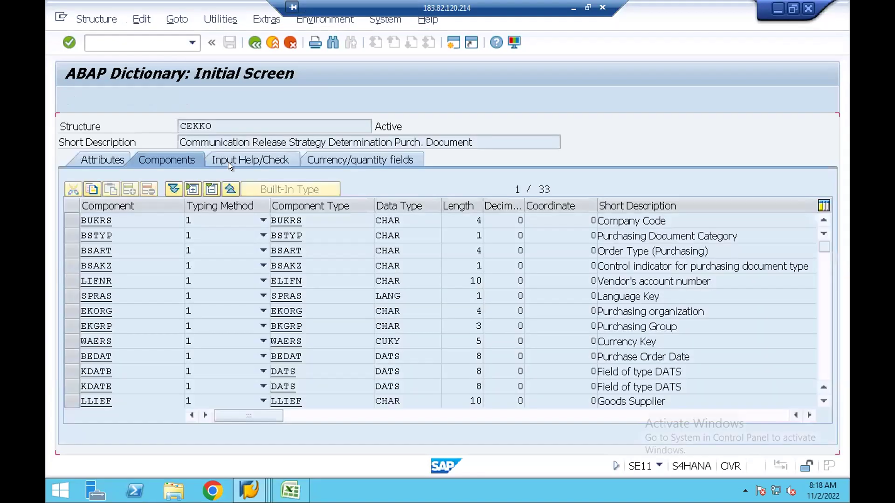
Look through the description and components of CEKKO for the plant field and select the WERKS row.
left_click(228, 142)
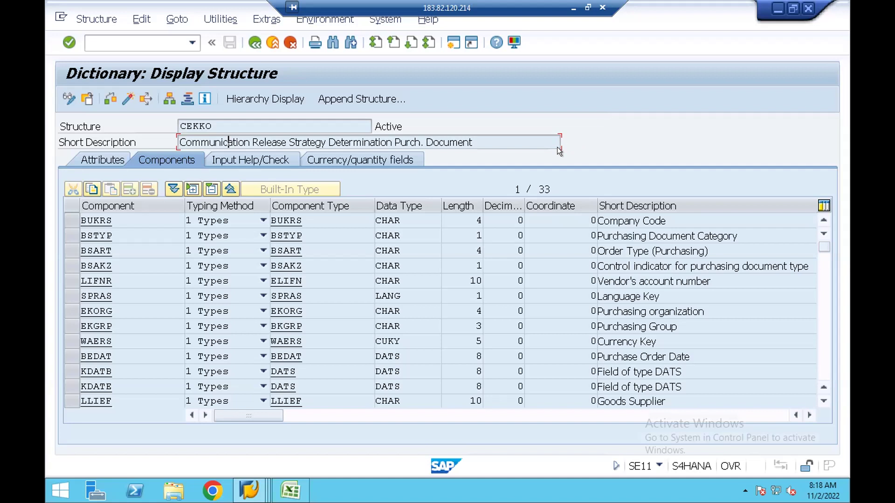
left_click(486, 140)
left_click(820, 397)
left_click(821, 396)
left_click(821, 396)
left_click(820, 396)
left_click(821, 397)
left_click(820, 396)
left_click(820, 396)
left_click(820, 397)
left_click(821, 396)
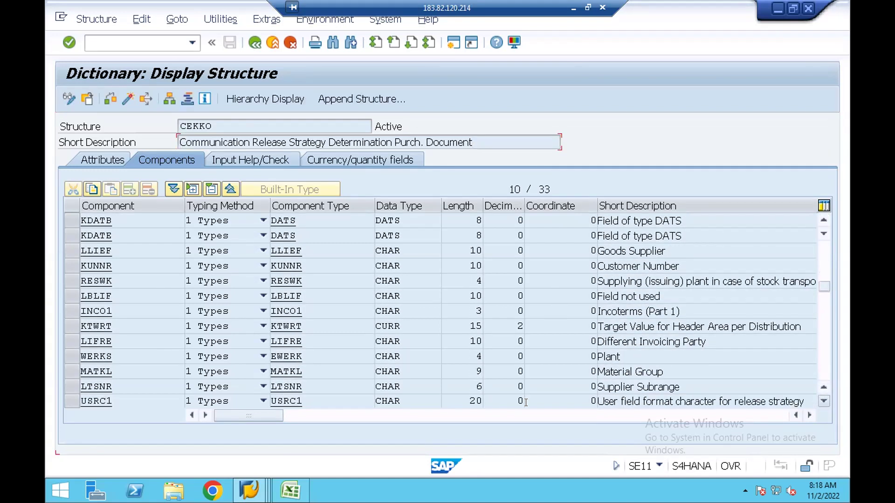
left_click(820, 397)
left_click(820, 396)
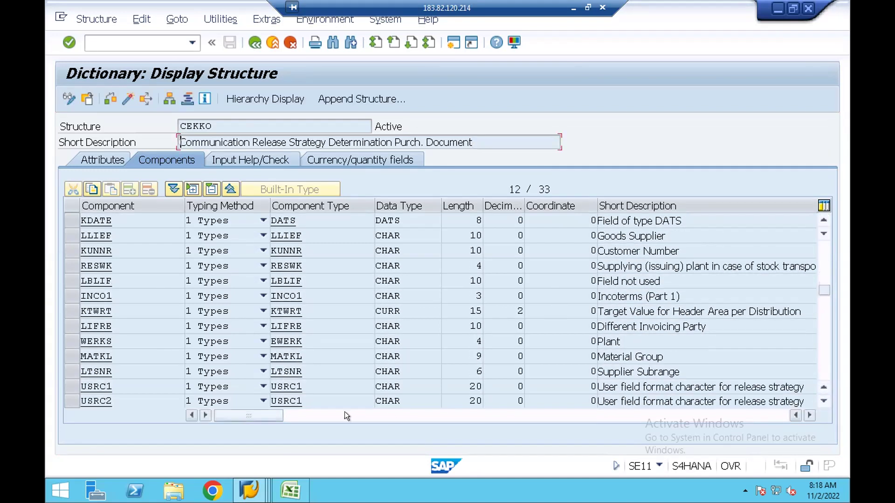
left_click(66, 335)
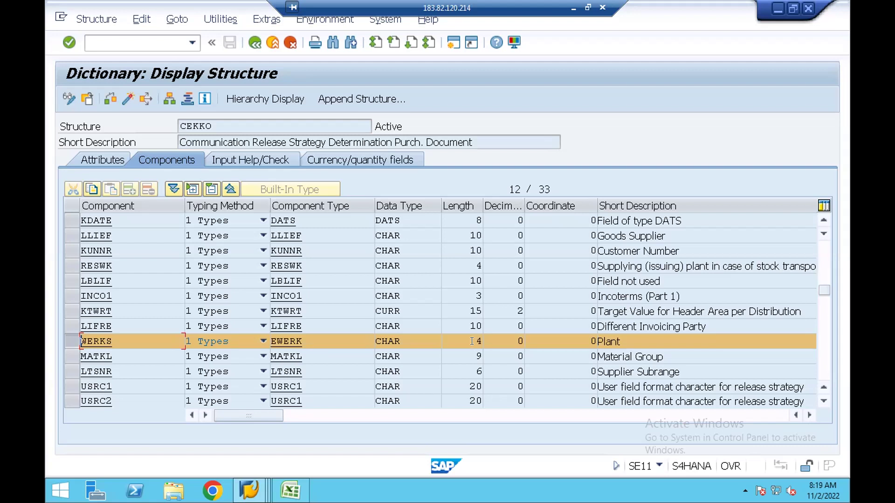
Return to the PLANT1710 characteristic, apply the CEKKO-WERKS reference and accept the format data from the ABAP Dictionary.
key("alt+Tab")
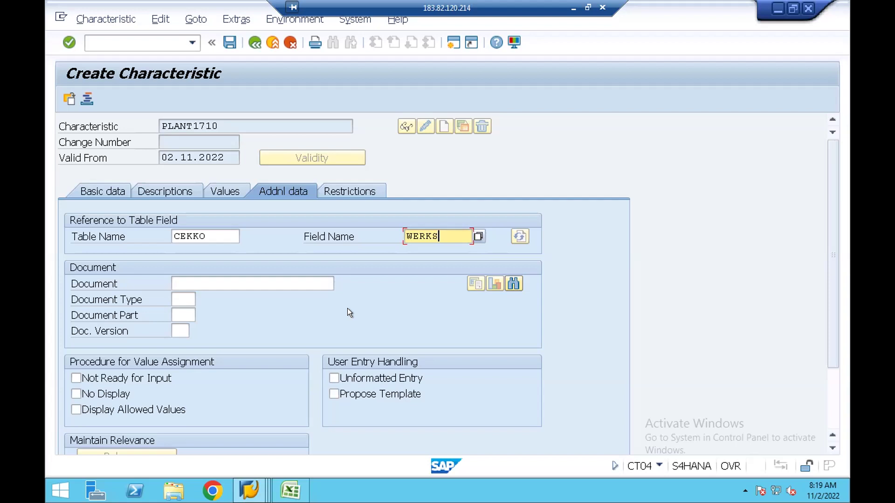
key("Return")
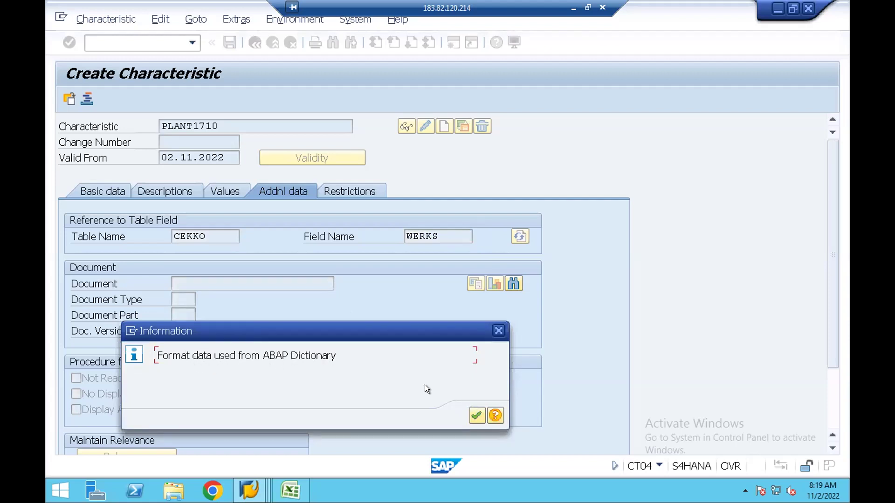
left_click(469, 411)
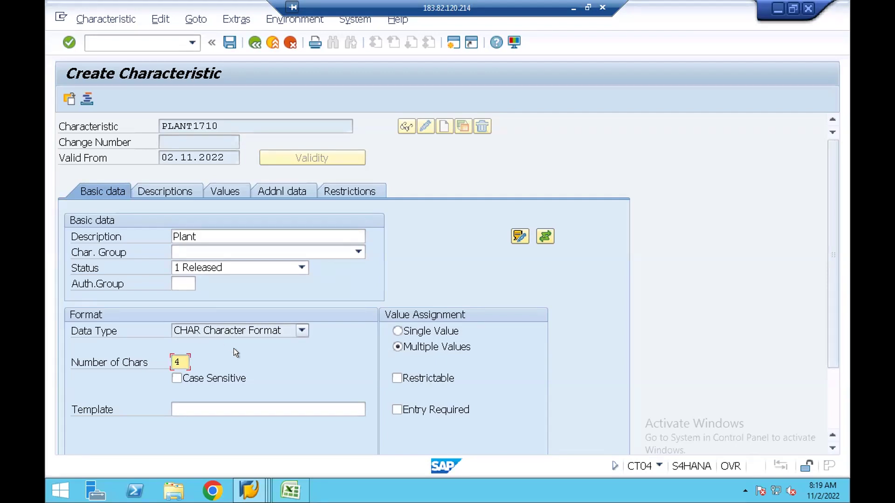
Compare the characteristic's data type and length with the WERKS row in the CEKKO dictionary display.
left_click(249, 491)
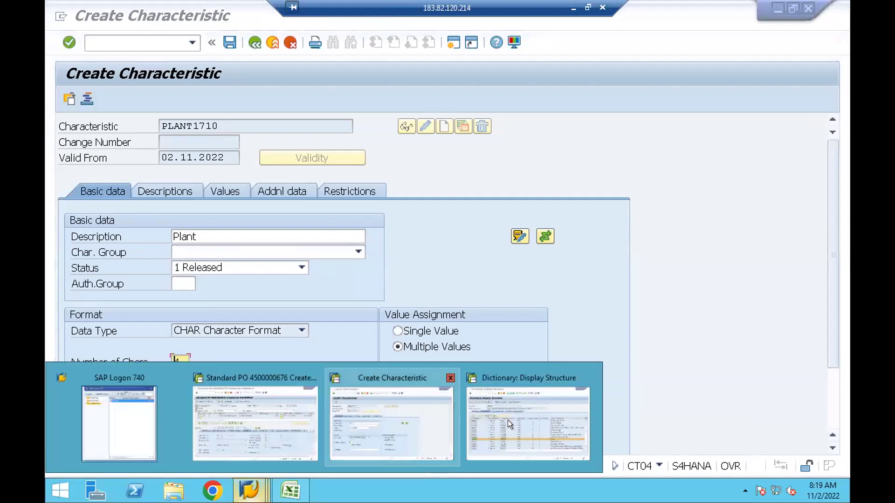
left_click(508, 421)
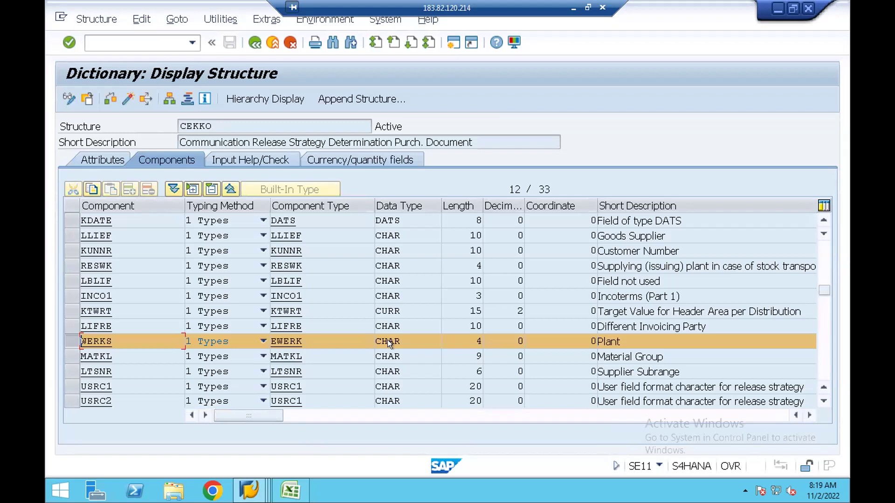
key("alt+Tab")
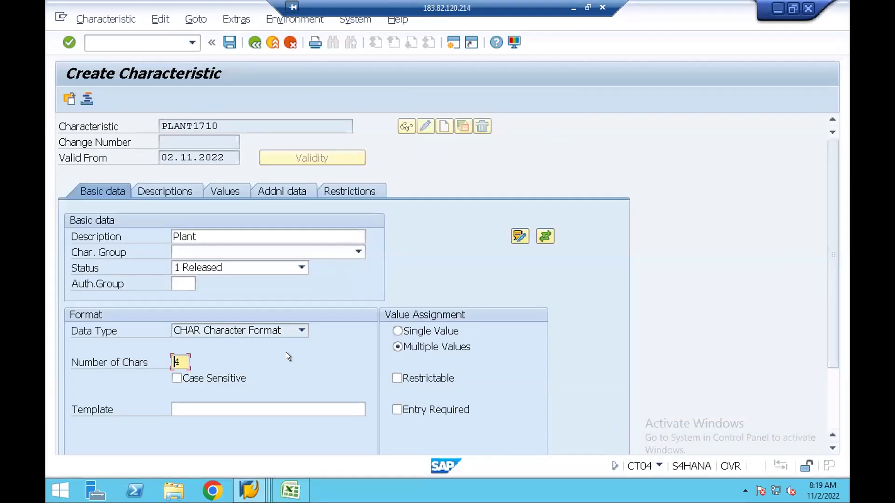
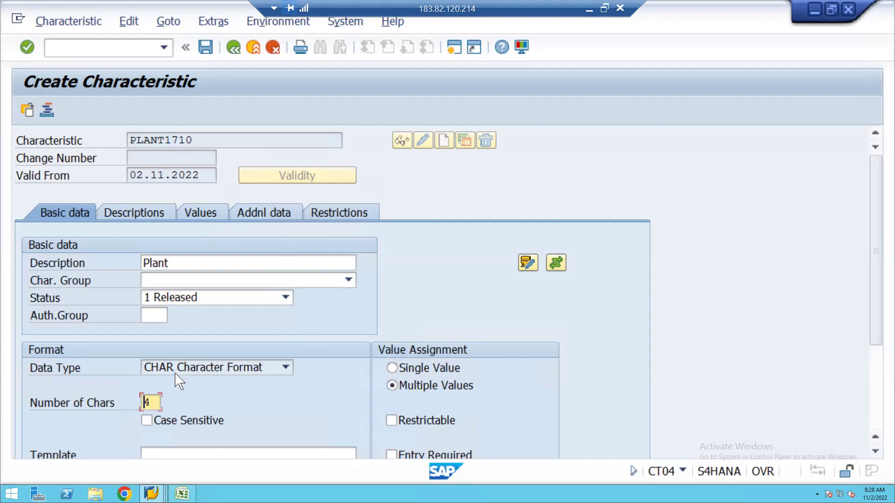
View the available data types for the PLANT1710 characteristic without changing the format, and save the characteristic.
left_click(291, 372)
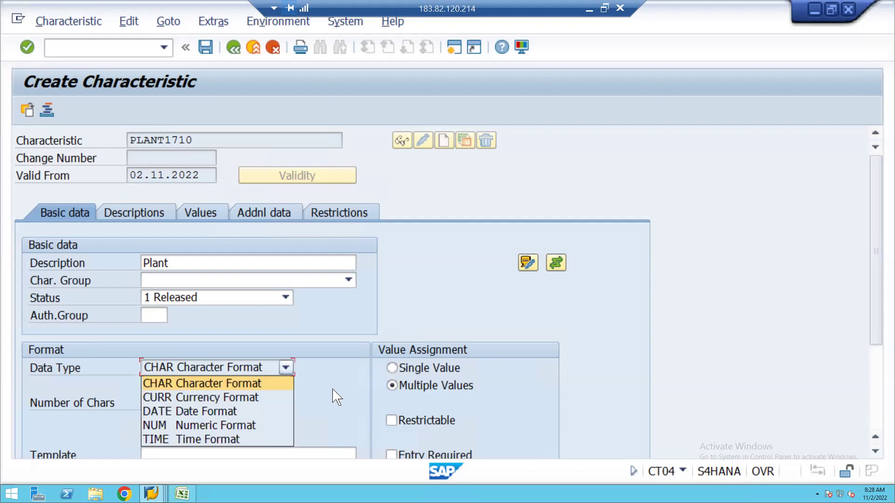
left_click(335, 396)
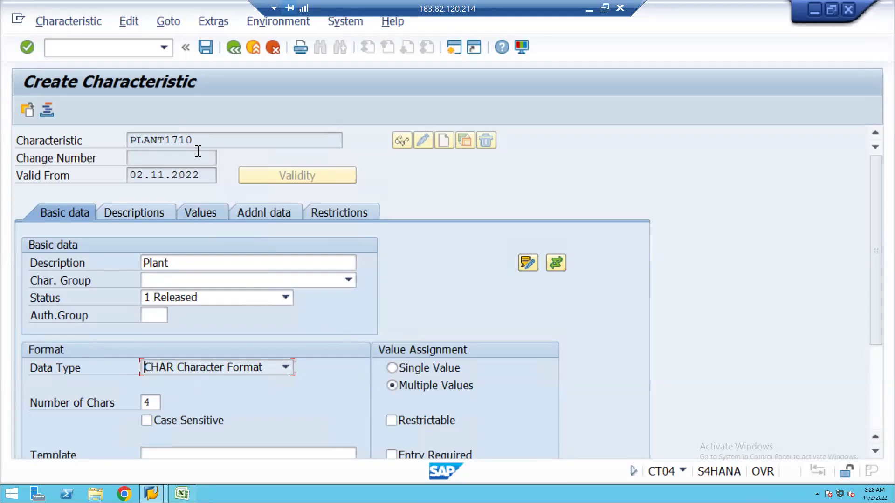
left_click(205, 47)
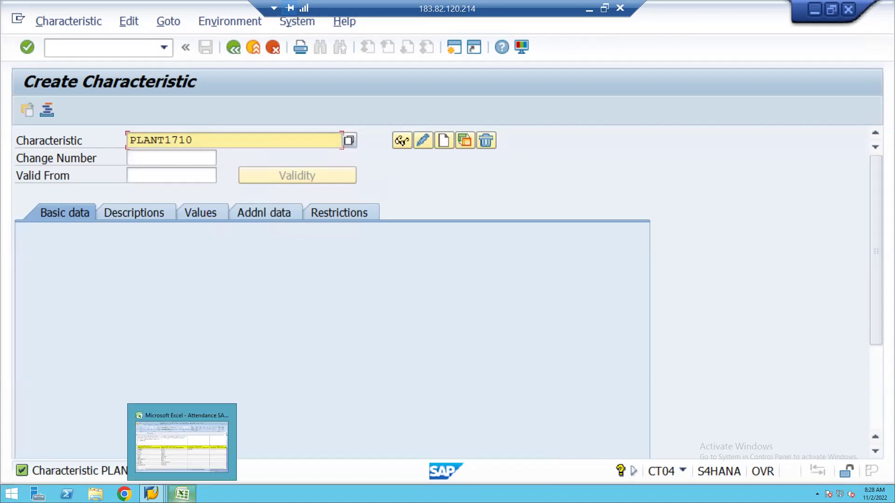
Switch to the Excel attendance workbook, insert a new worksheet and widen its column A.
left_click(181, 494)
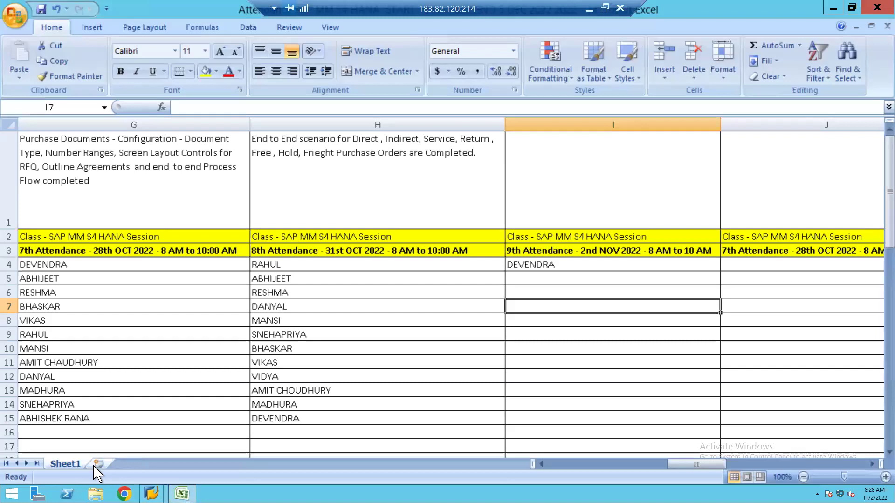
left_click(96, 464)
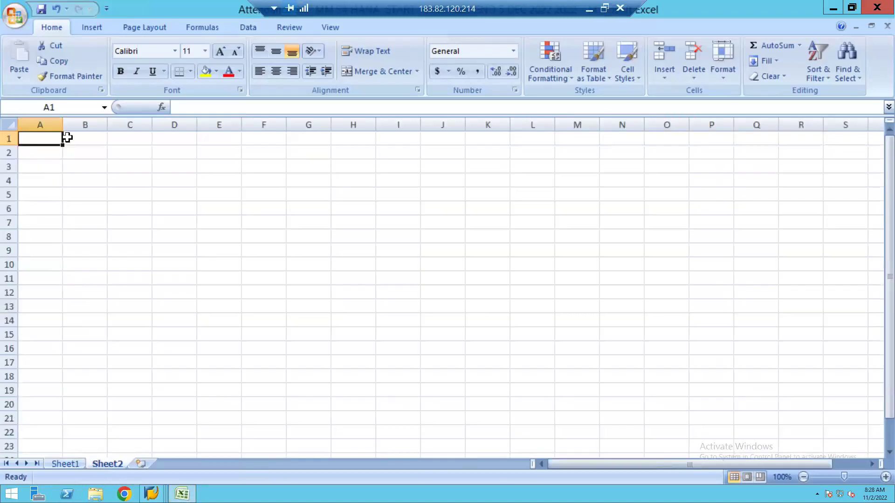
left_click_drag(62, 122, 147, 128)
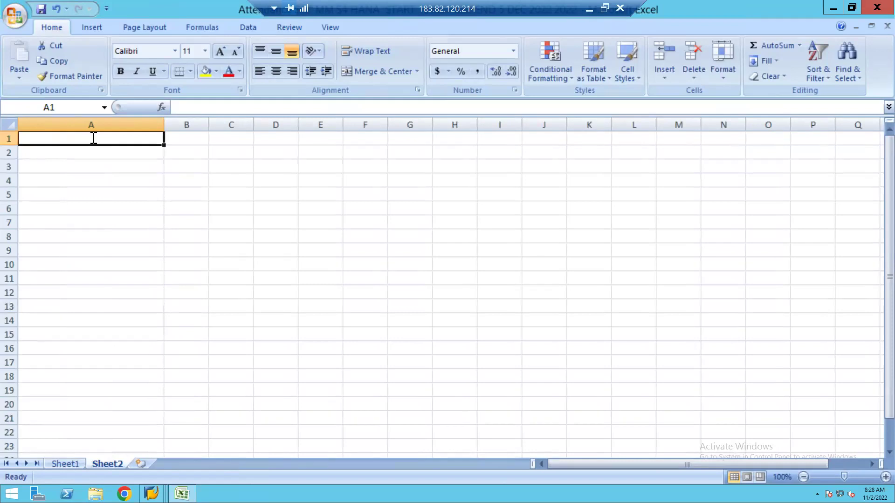
Record the characteristic name PLANT1710 in cell A1 of Sheet2.
type("plani")
key("BackSpace")
key("BackSpace")
key("BackSpace")
key("BackSpace")
key("BackSpace")
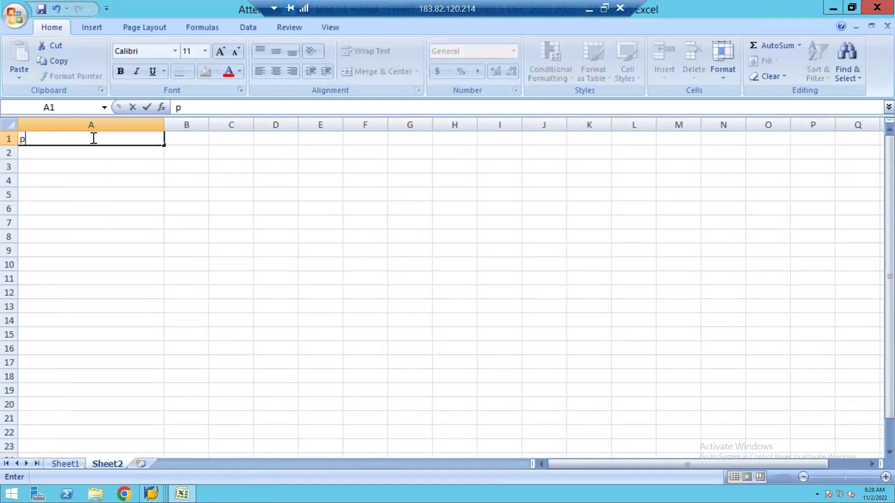
type("PLANT")
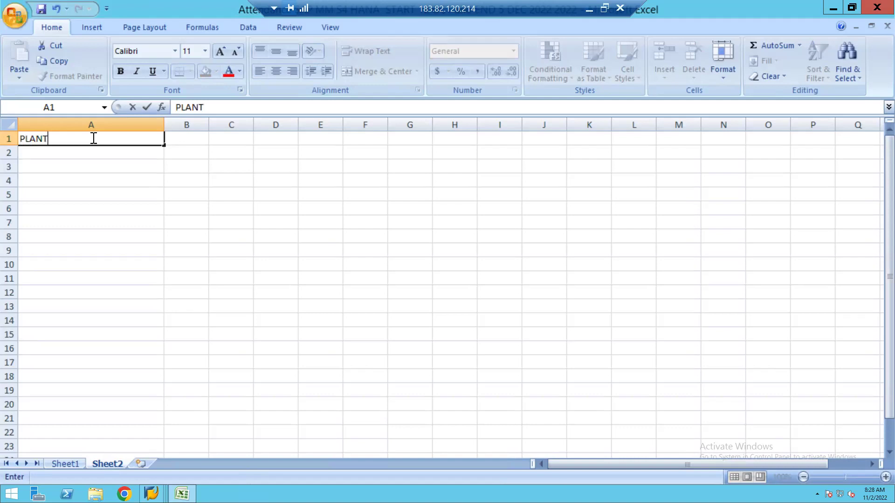
type("1710")
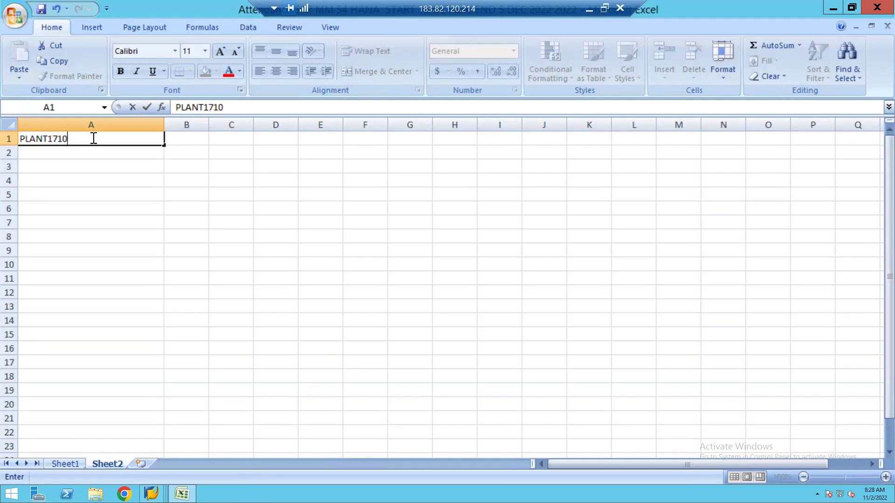
left_click(49, 155)
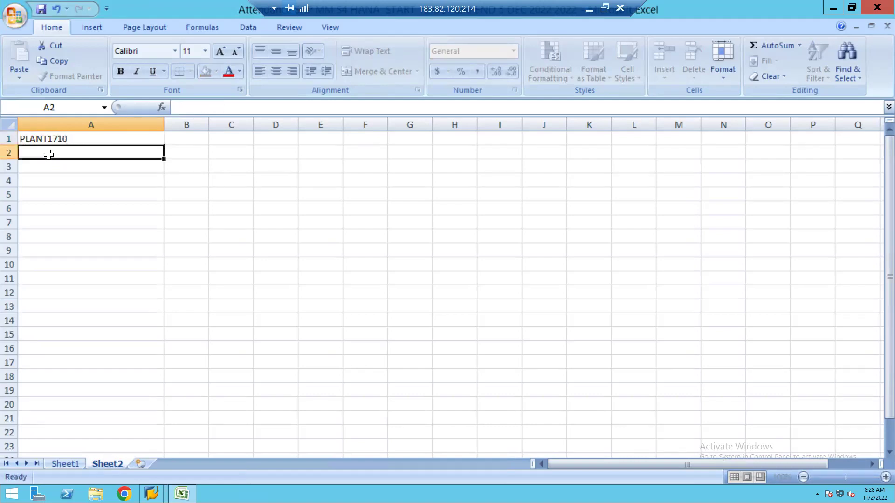
Switch back to the SAP Create Characteristic screen and start creating a new characteristic named PORG1710.
key("alt+Tab")
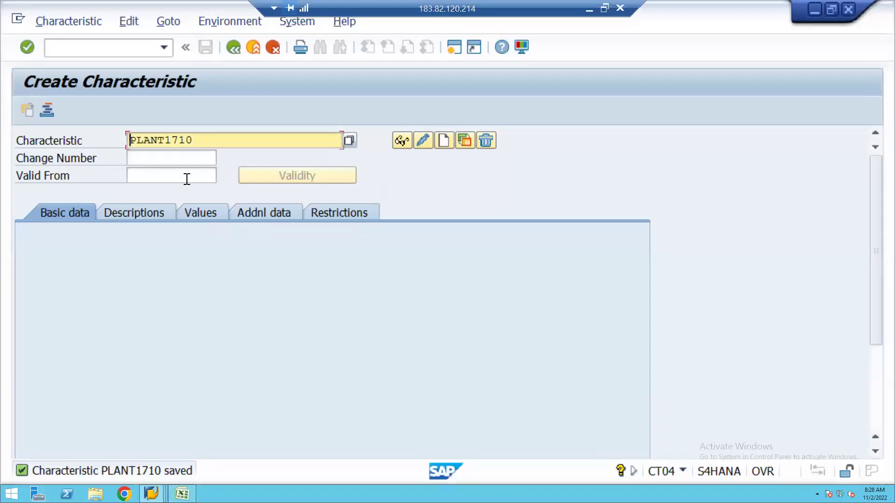
key("BackSpace")
key("BackSpace")
key("BackSpace")
key("BackSpace")
key("BackSpace")
key("BackSpace")
key("BackSpace")
key("BackSpace")
key("BackSpace")
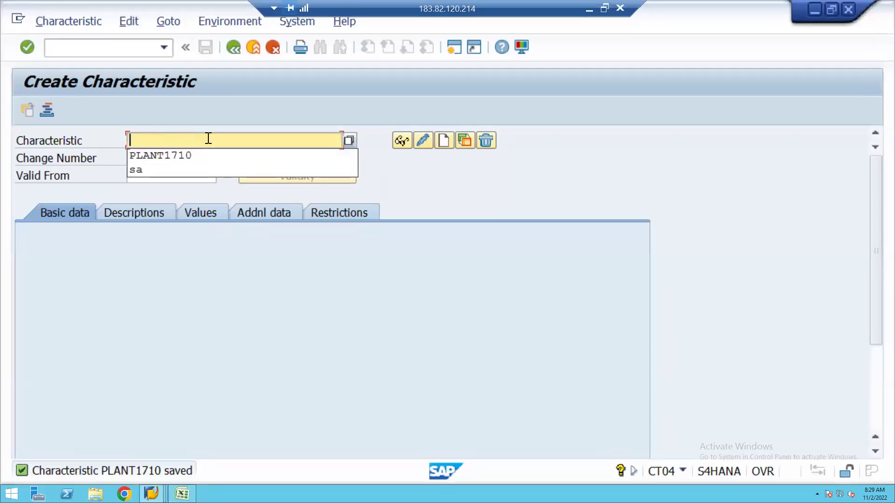
type("PUR")
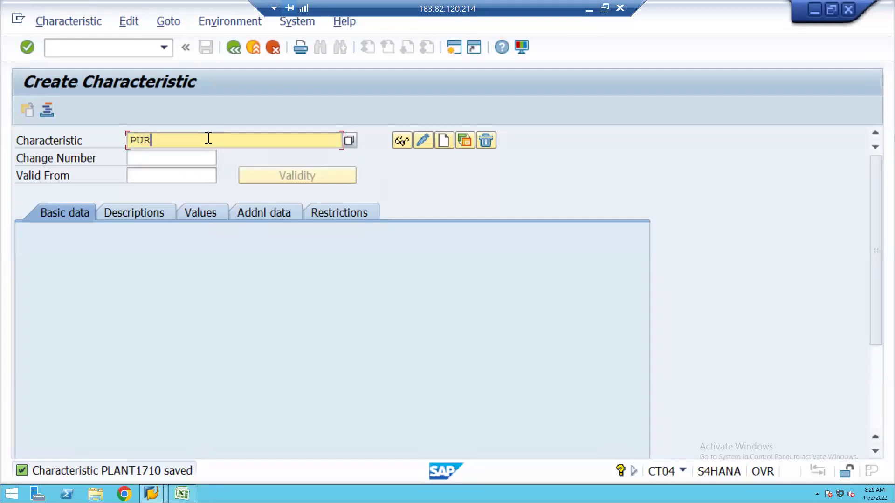
key("BackSpace")
key("BackSpace")
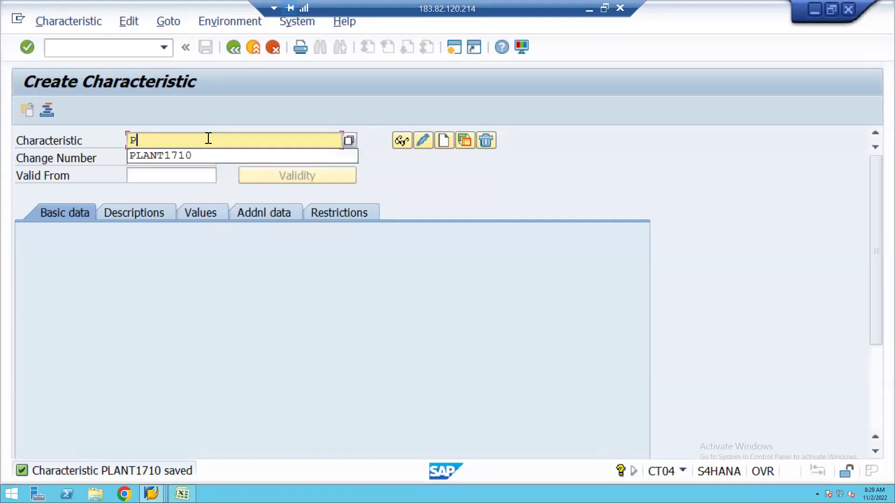
type("ORG1710")
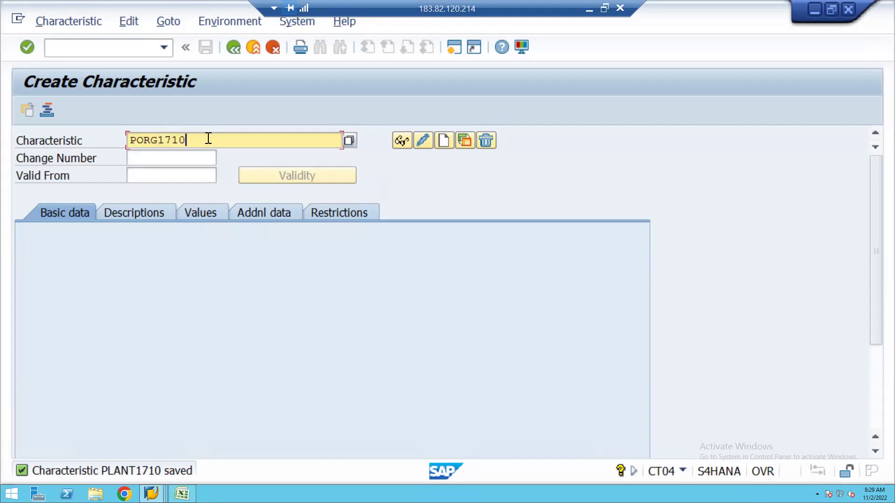
left_click(443, 140)
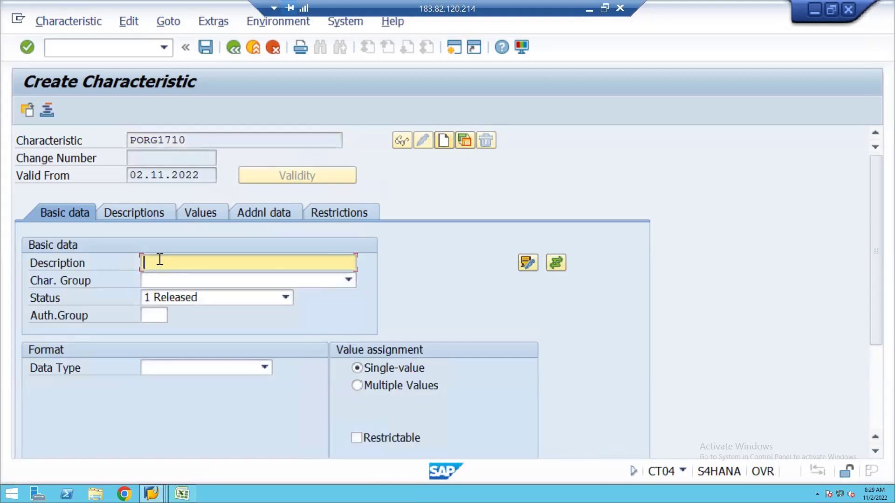
Fill in the basic data with description PORG1710, data type CHAR Character Format, 4 characters and multiple values.
type("PORG1710")
left_click(264, 368)
left_click(205, 381)
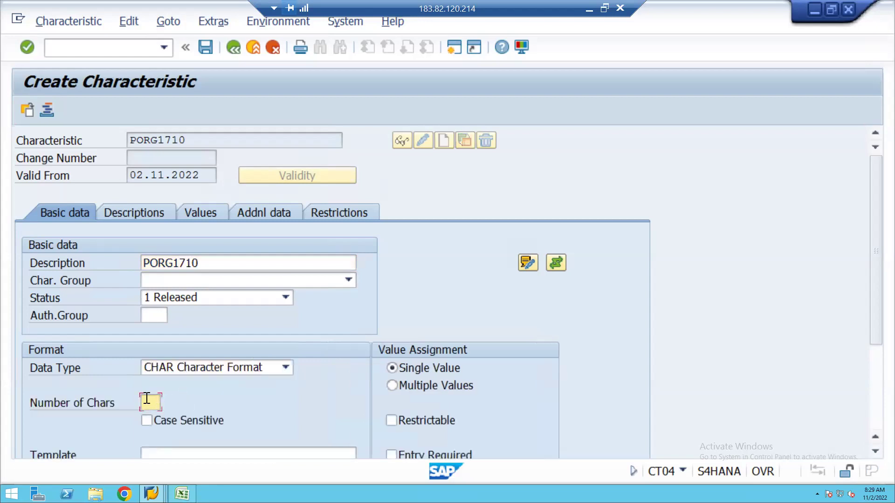
left_click(393, 386)
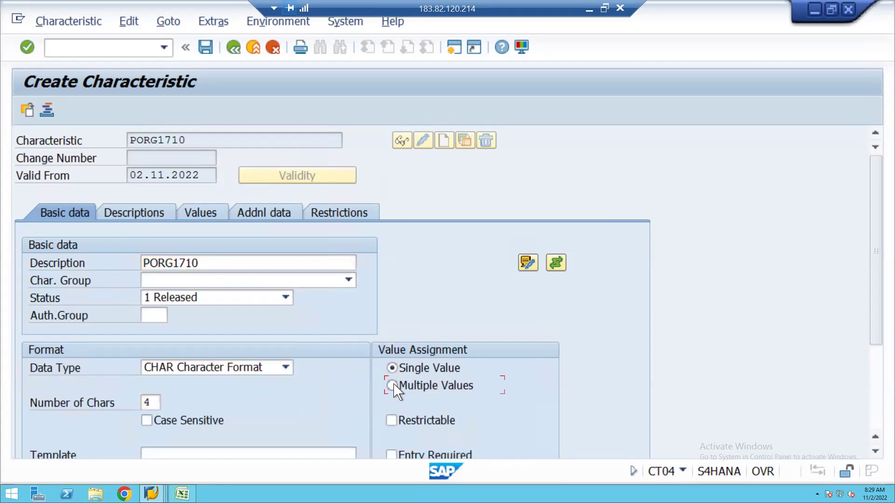
Enter CEKKO as the reference table name in the additional data of PORG1710.
left_click(264, 213)
left_click(161, 267)
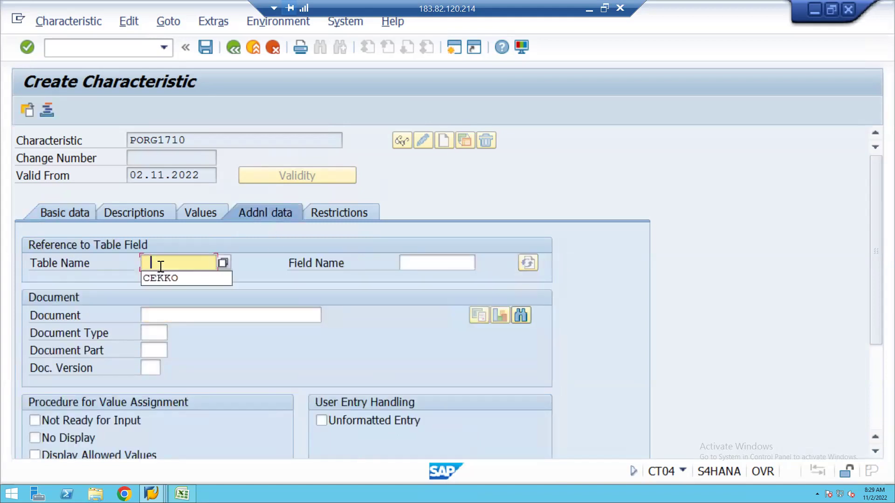
left_click(186, 281)
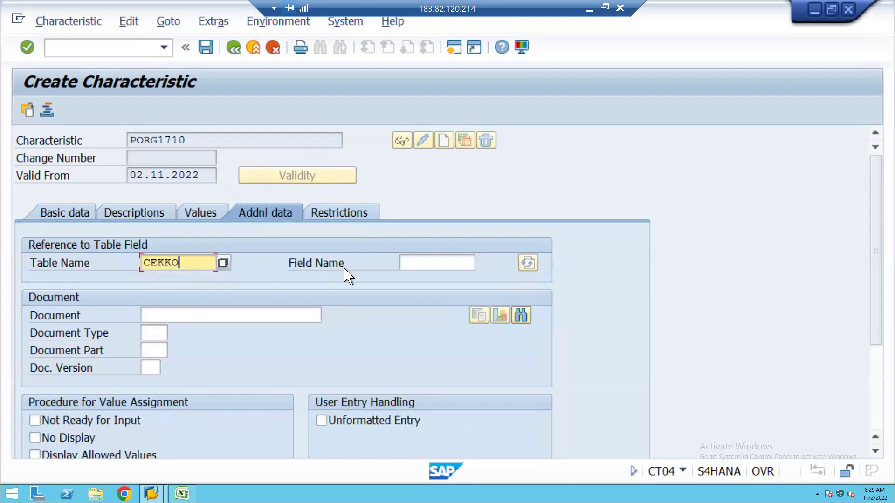
left_click(437, 259)
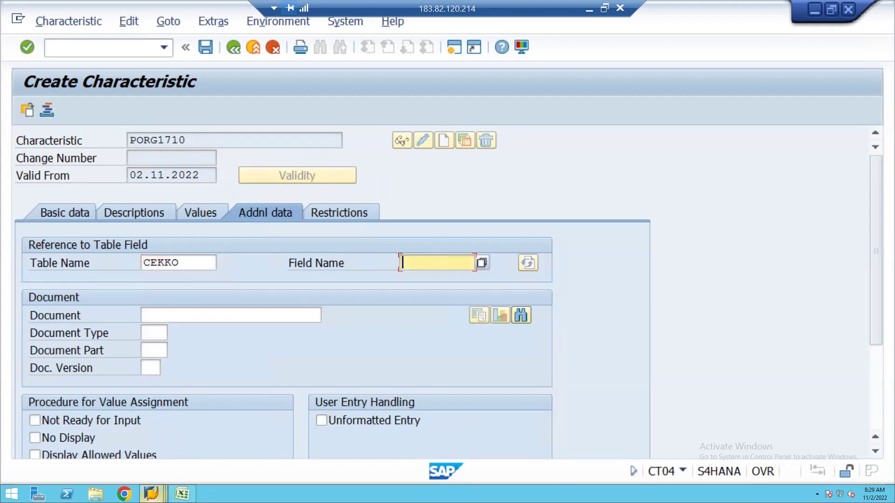
Look up the purchasing organization field in the CEKKO dictionary display and select the EKORG row.
left_click(152, 494)
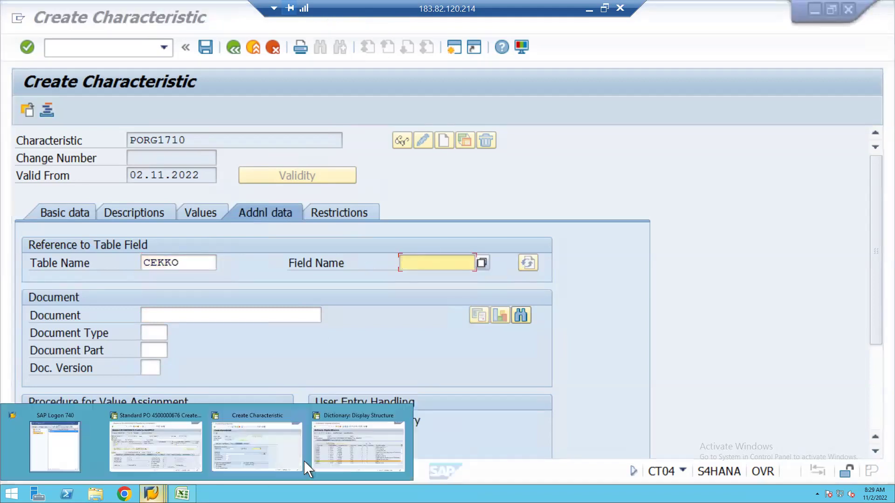
left_click(376, 453)
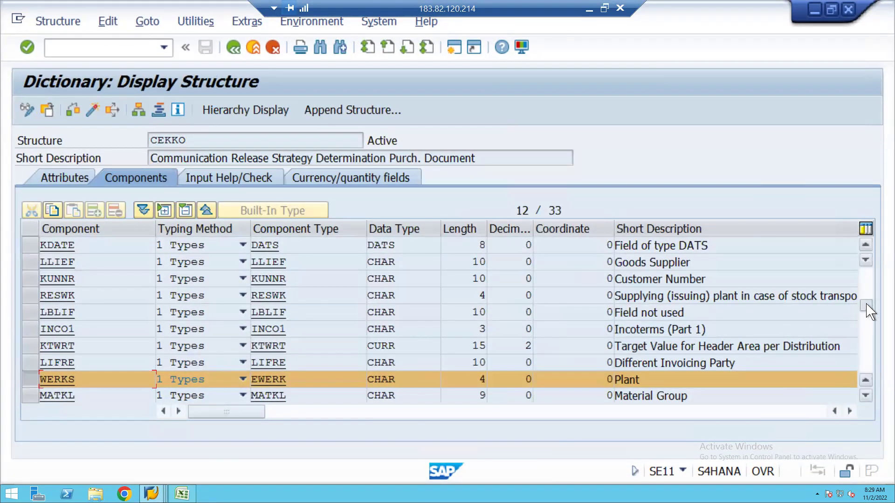
left_click_drag(867, 298, 867, 290)
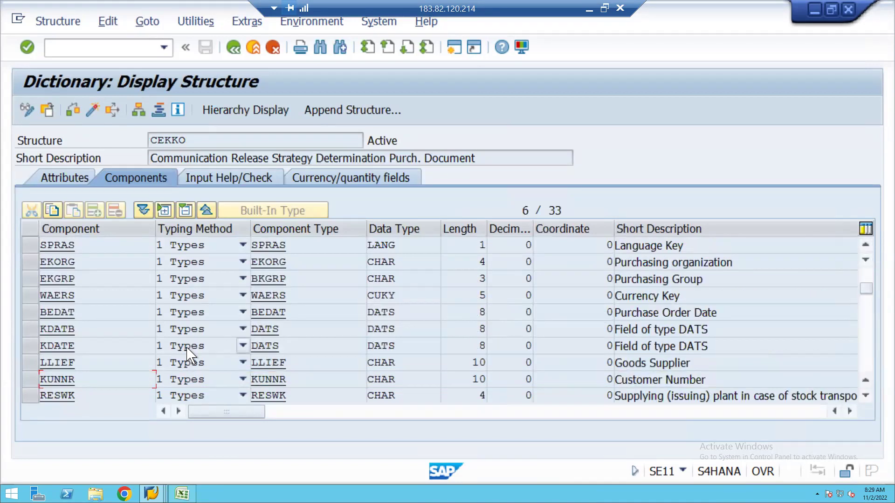
left_click(28, 261)
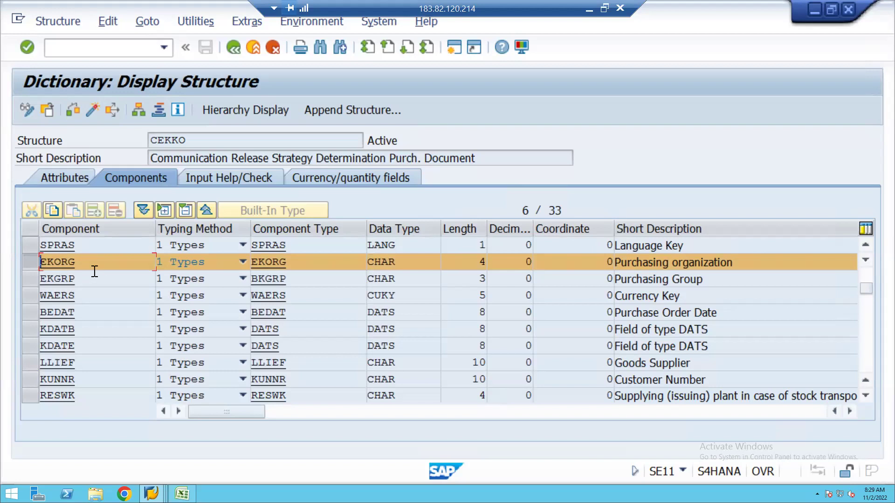
Return to the PORG1710 characteristic, enter EKORG as the reference field name and accept the ABAP Dictionary format data.
key("alt+Tab")
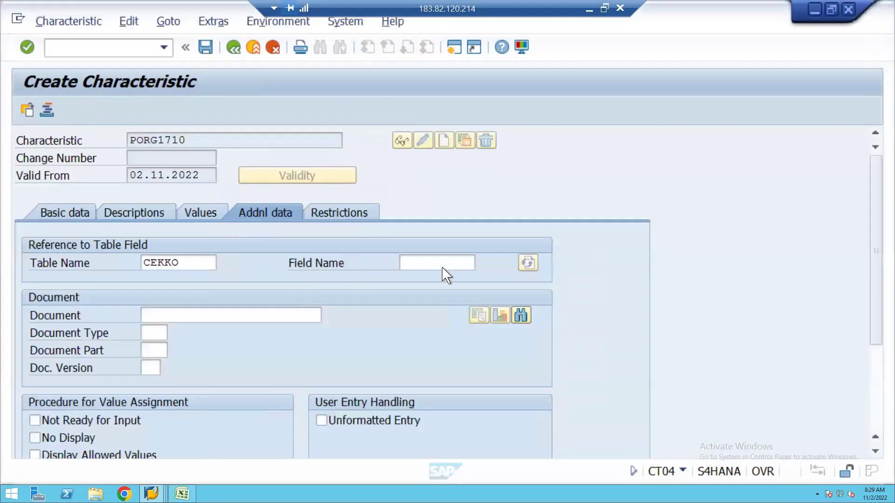
left_click(441, 265)
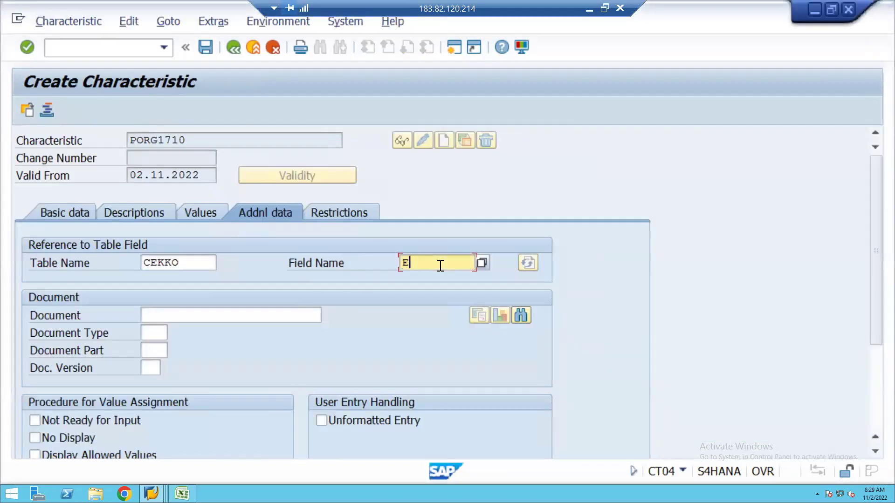
type("EKORG")
key("Return")
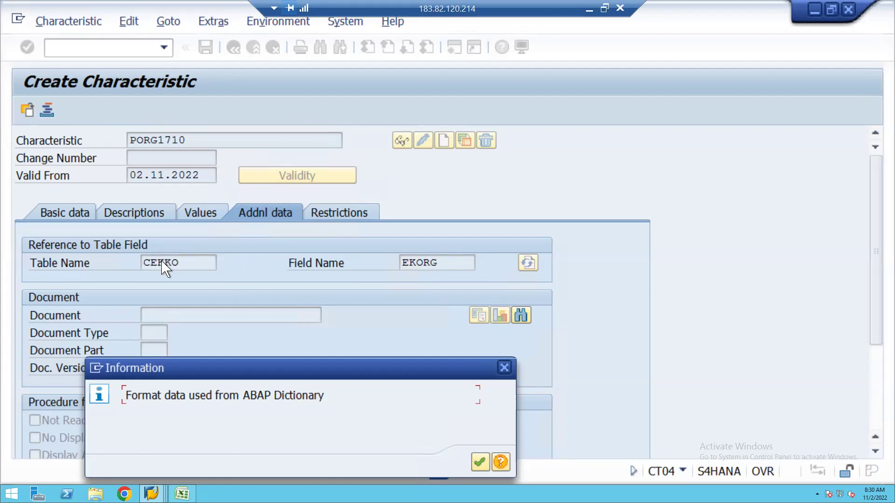
left_click(481, 466)
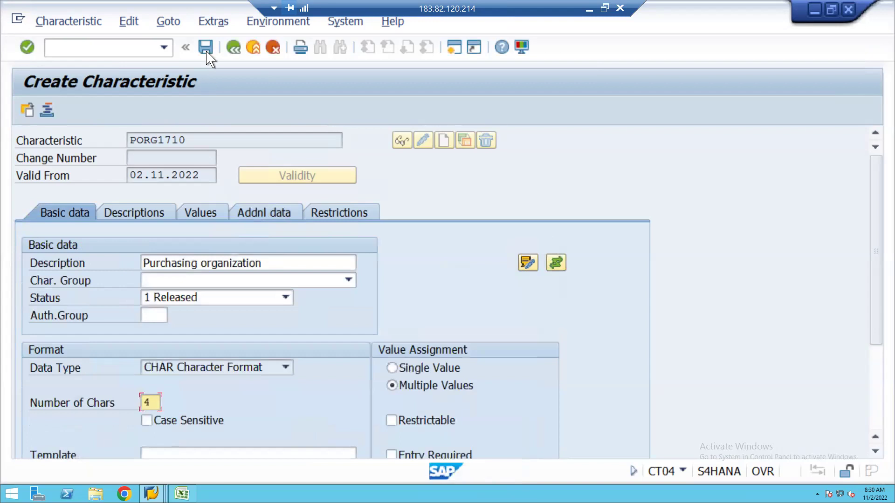
Copy the characteristic name PORG1710 and save the characteristic.
left_click(191, 140)
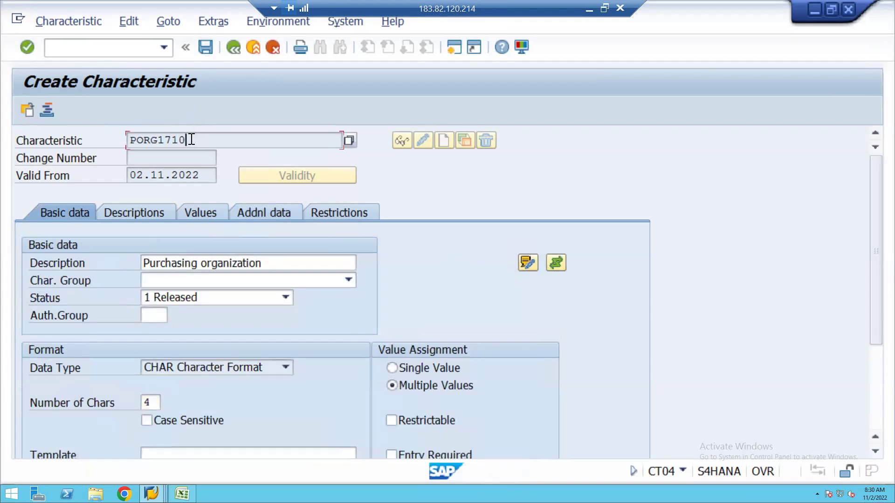
key("shift+Left")
key("shift+Left")
key("shift+Left")
key("shift+Left")
key("shift+Left")
key("shift+Left")
key("shift+Left")
key("ctrl+c")
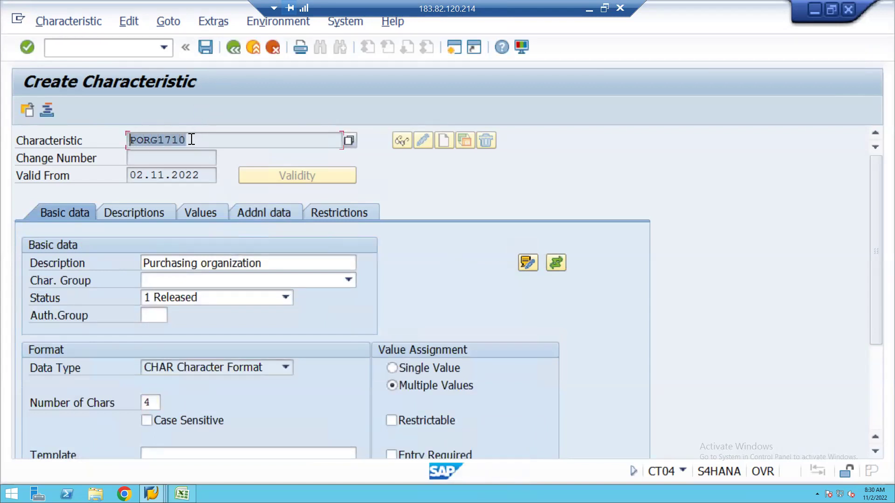
key("Left")
left_click(205, 47)
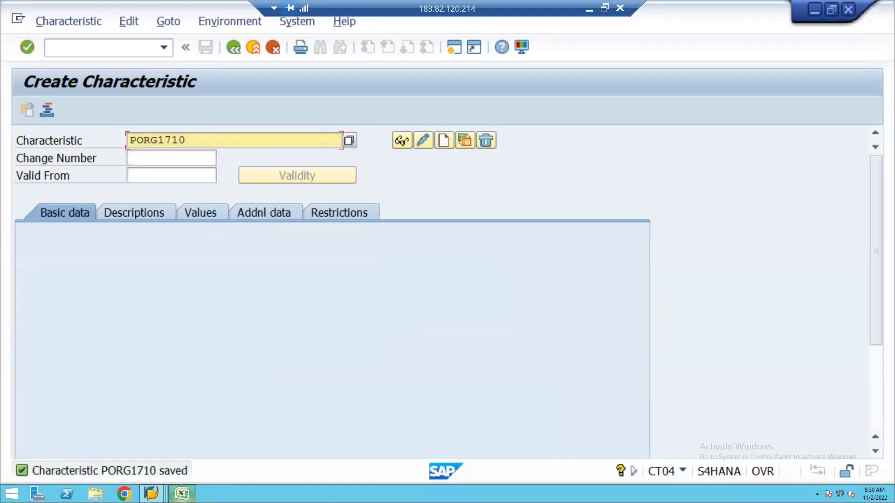
Switch to the Excel workbook and paste PORG1710 into cell A2 of Sheet2.
left_click(182, 495)
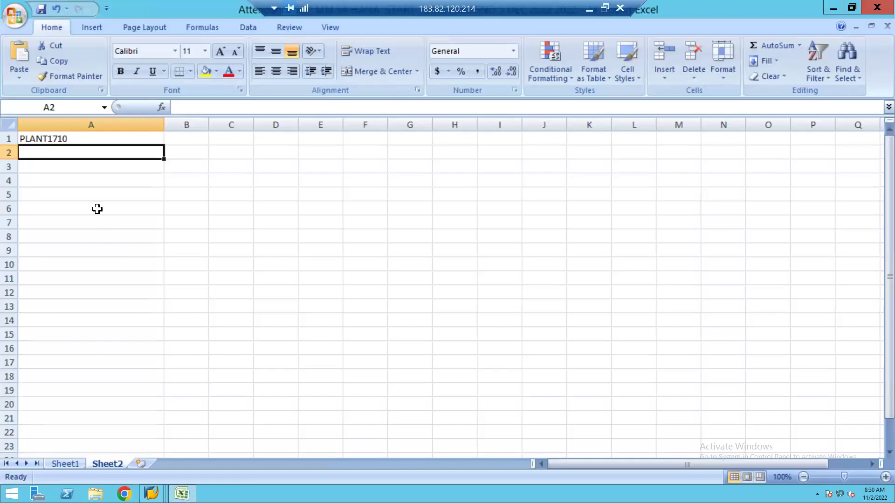
key("ctrl+v")
left_click(48, 165)
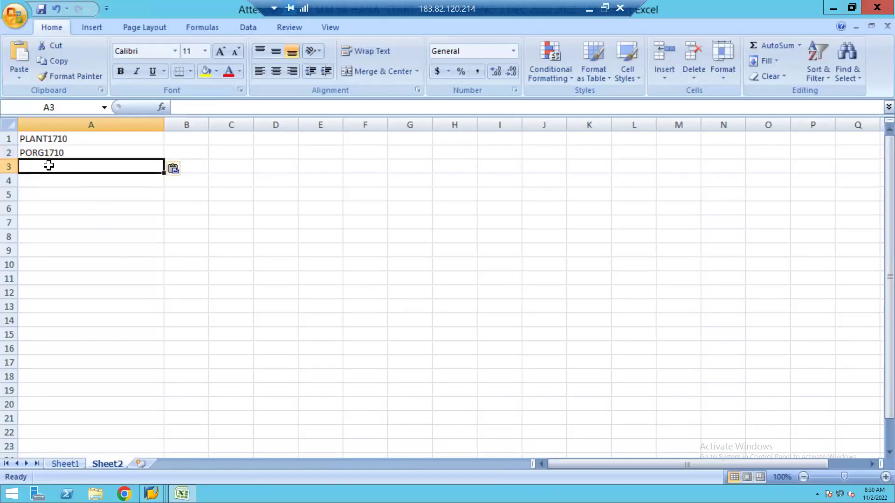
Switch back to the SAP Create Characteristic screen and replace the characteristic name with TOTALVALUE.
key("alt+Tab")
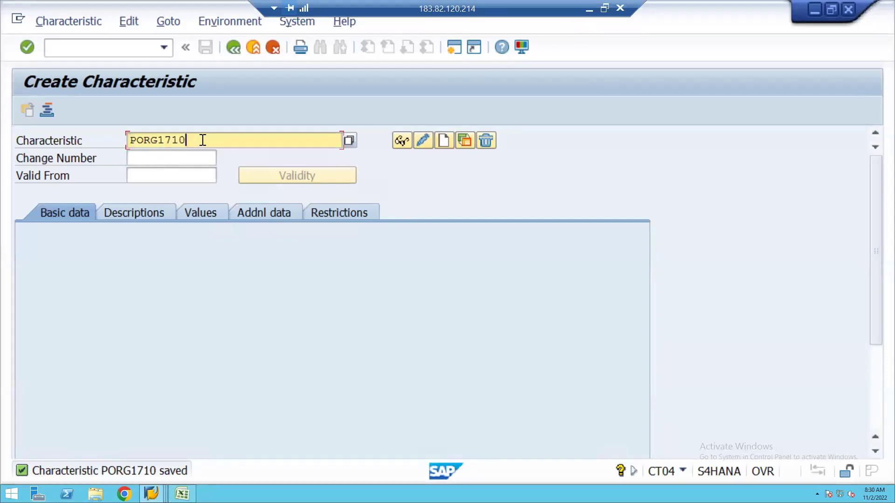
key("BackSpace")
key("BackSpace")
key("BackSpace")
key("BackSpace")
key("BackSpace")
key("BackSpace")
key("BackSpace")
key("BackSpace")
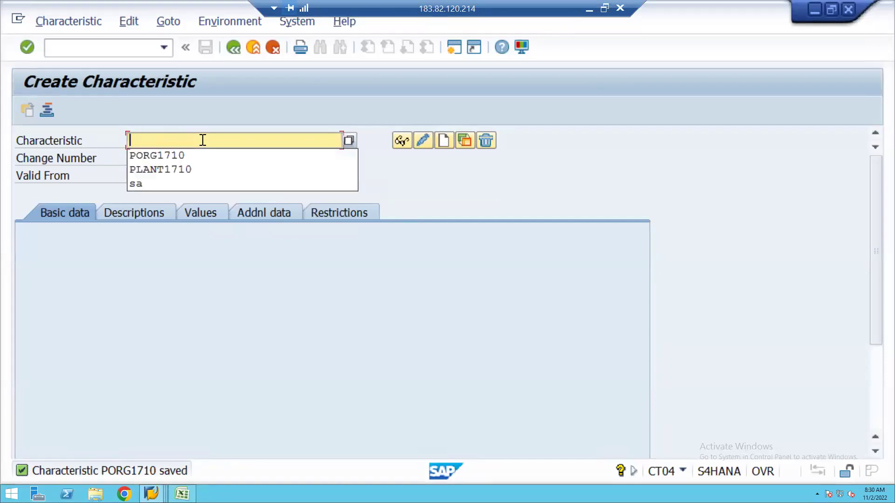
type("TOTAL")
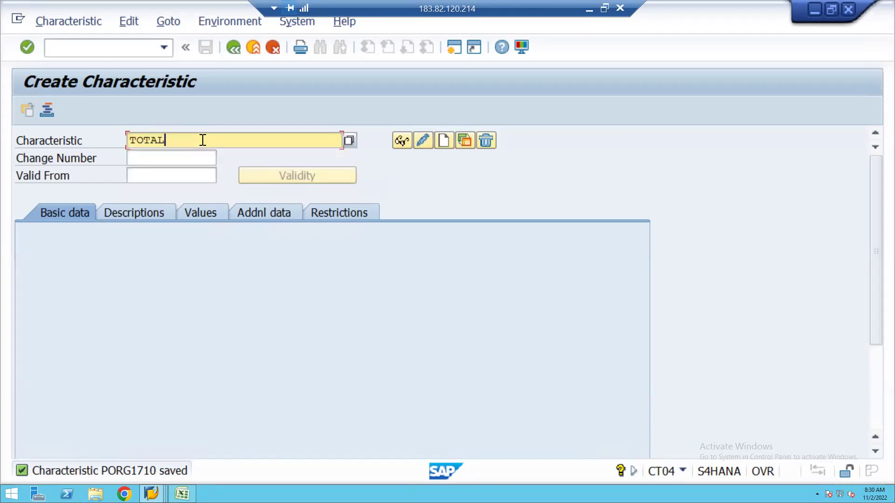
type("VALUE")
Copy the characteristic name, create the new characteristic and paste TOTALVALUE as its description.
key("shift+Left")
key("shift+Left")
key("shift+Left")
key("shift+Left")
key("shift+Left")
key("shift+Left")
key("shift+Left")
key("shift+Left")
key("shift+Left")
key("ctrl+c")
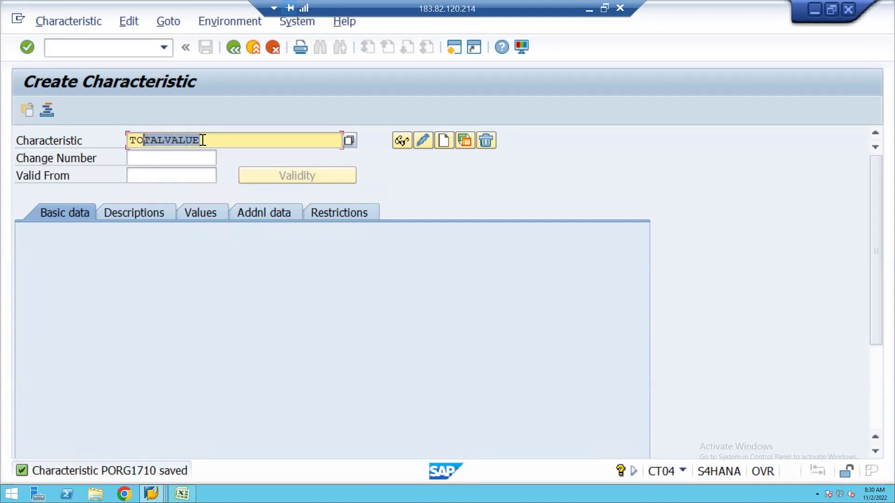
key("Left")
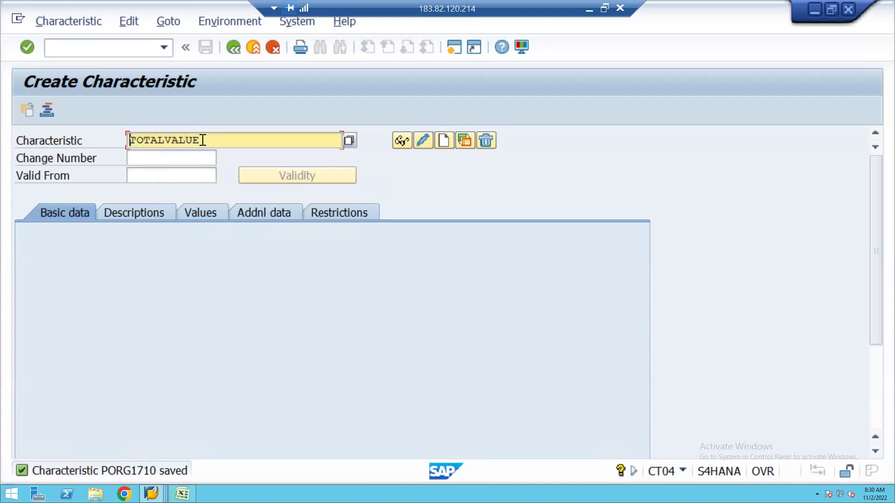
left_click(444, 142)
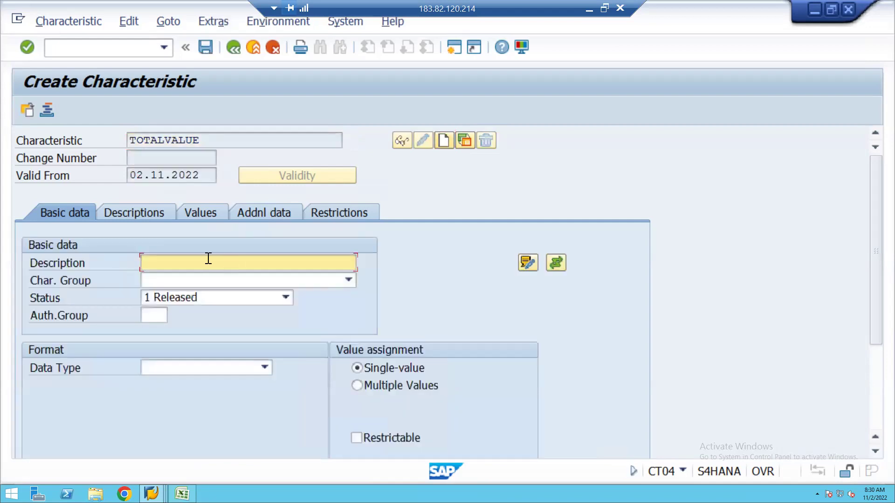
key("ctrl+v")
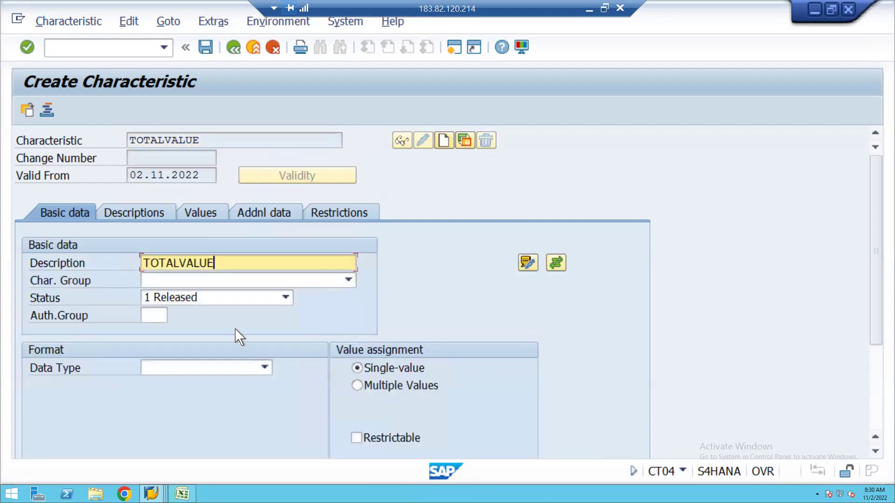
Set the characteristic's data type to NUM Numeric Format with 15 characters and allow interval values.
left_click(266, 368)
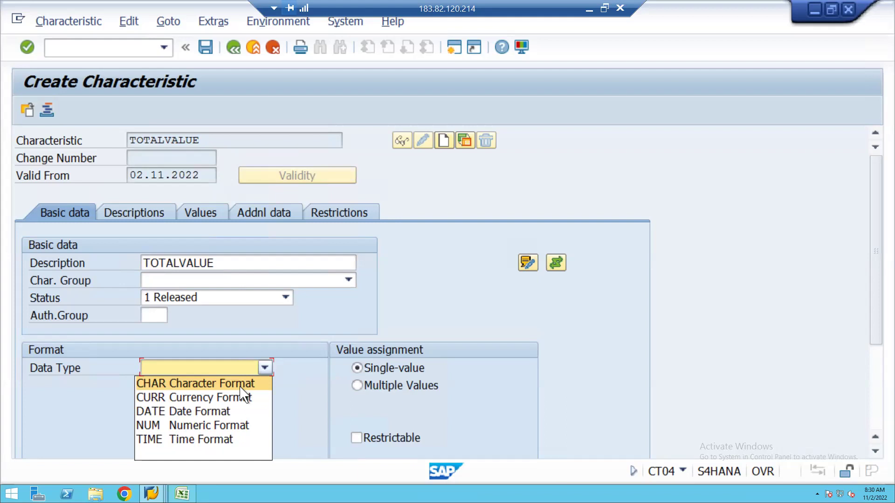
left_click(188, 425)
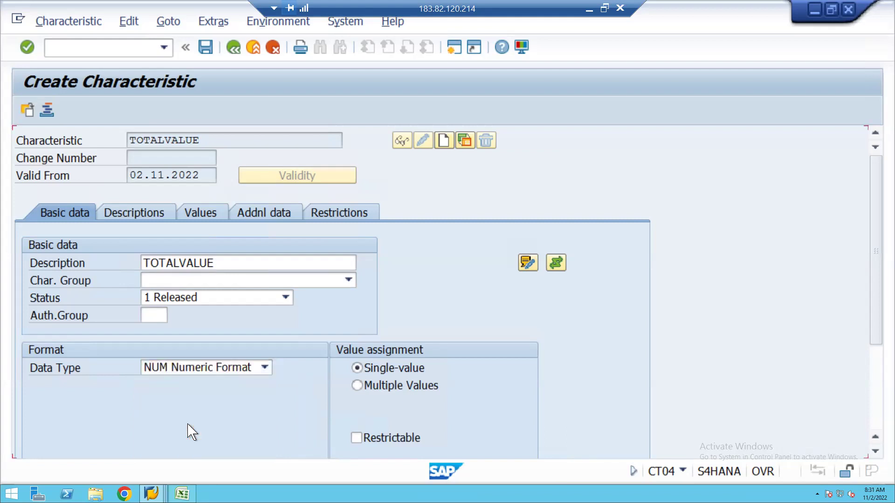
left_click(144, 408)
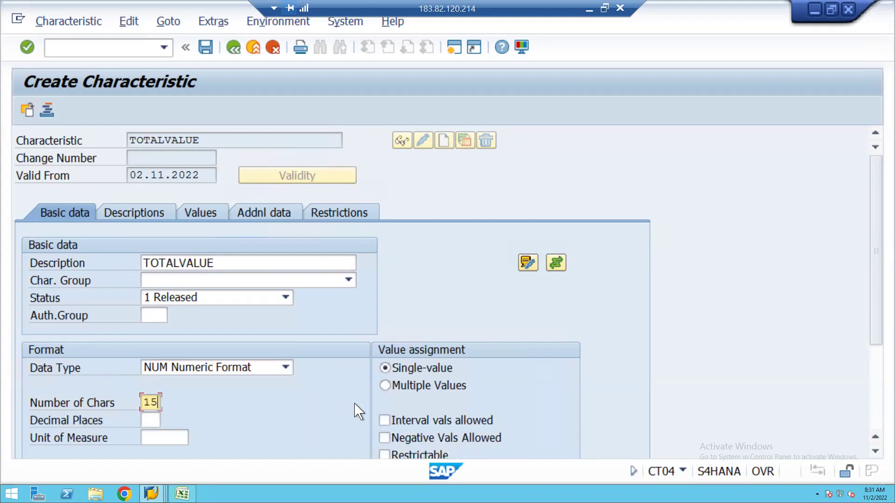
left_click(384, 421)
Switch to the Excel workbook and enter the example value interval 10000~50000 in cell A9 of Sheet2.
left_click(182, 493)
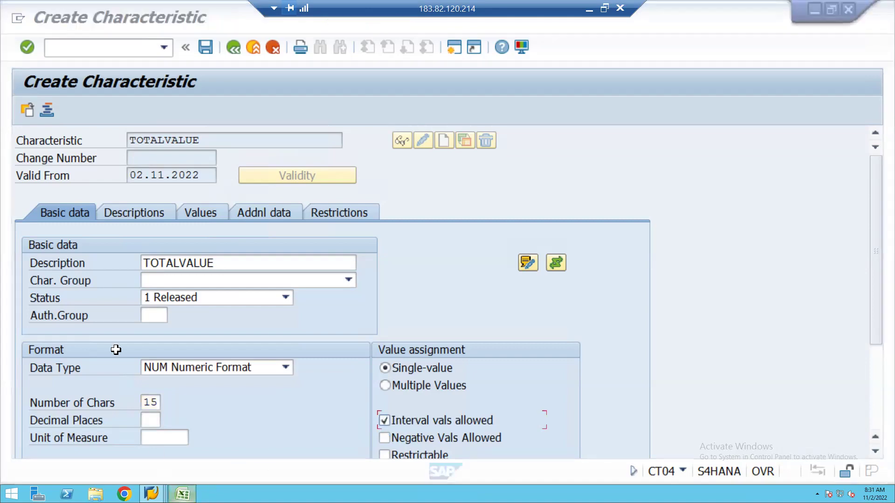
left_click(58, 252)
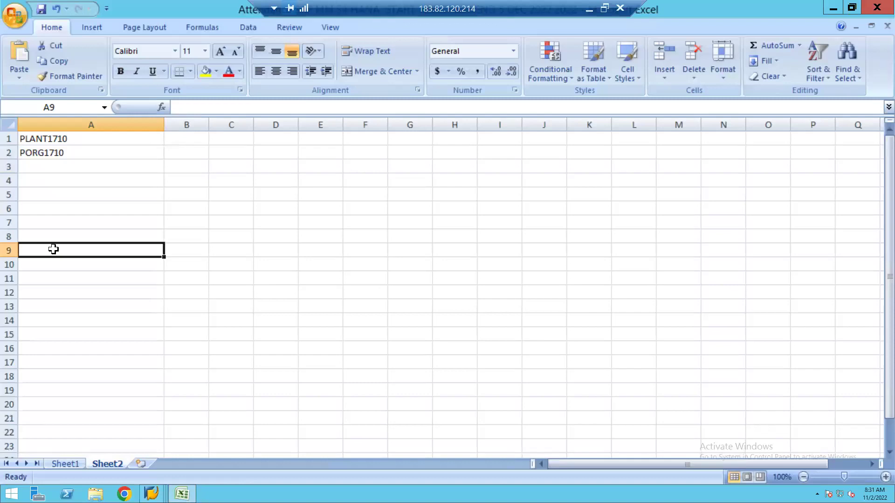
key("alt+Tab")
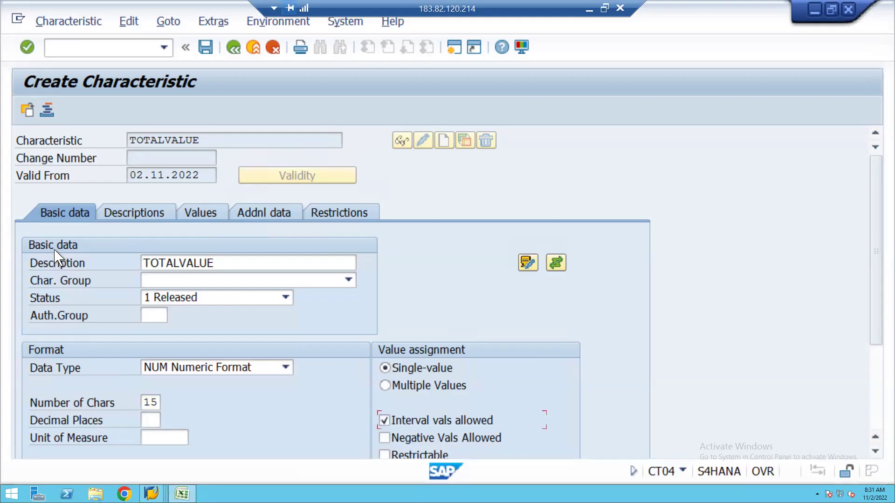
key("alt+Tab")
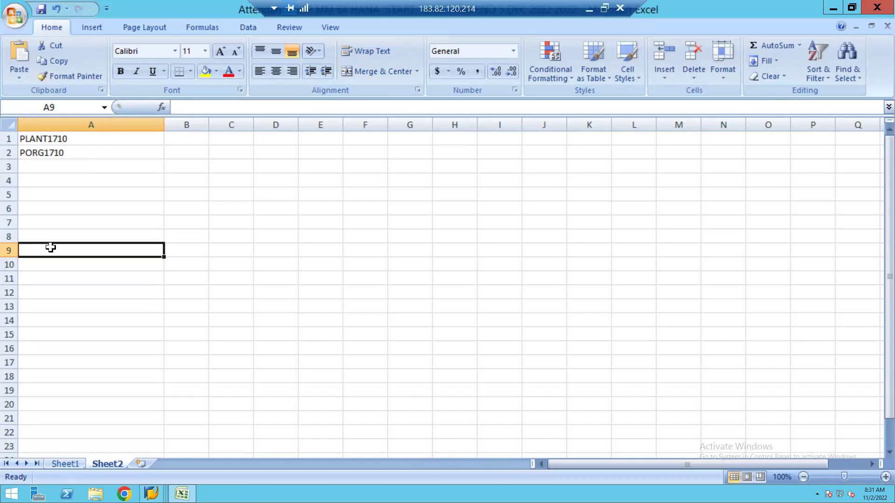
type("10000")
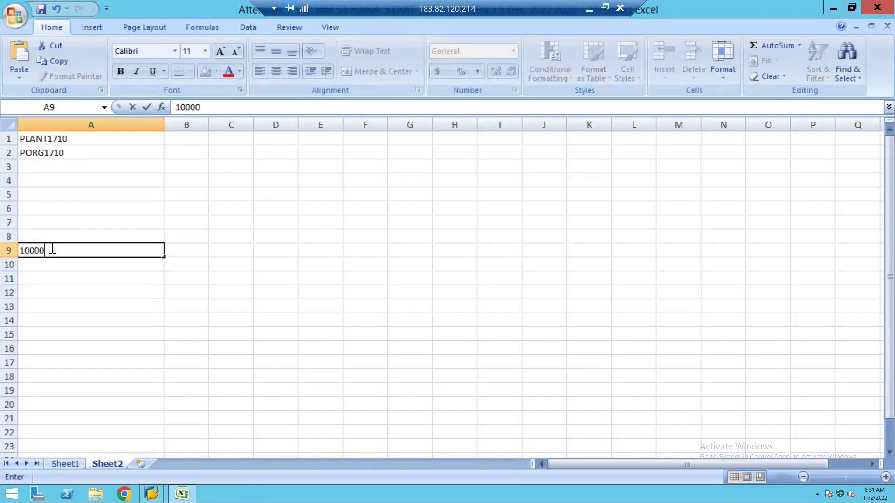
type("~50000")
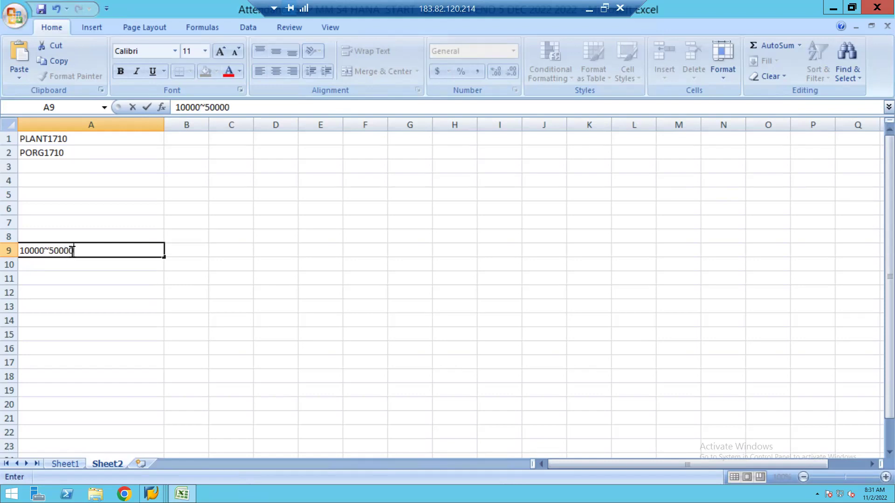
left_click(109, 251)
key("Left")
key("Left")
key("Left")
key("Left")
key("Left")
key("Left")
key("Left")
key("Left")
key("Left")
key("Left")
key("alt+Tab")
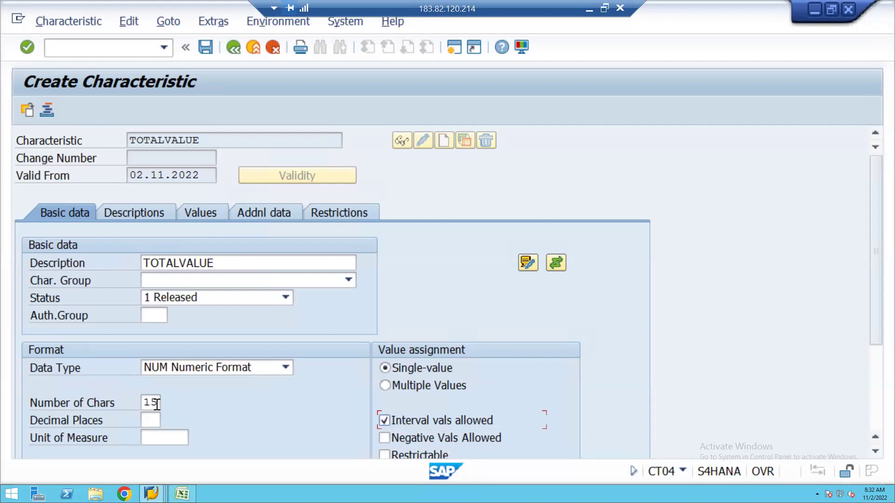
key("alt+Tab")
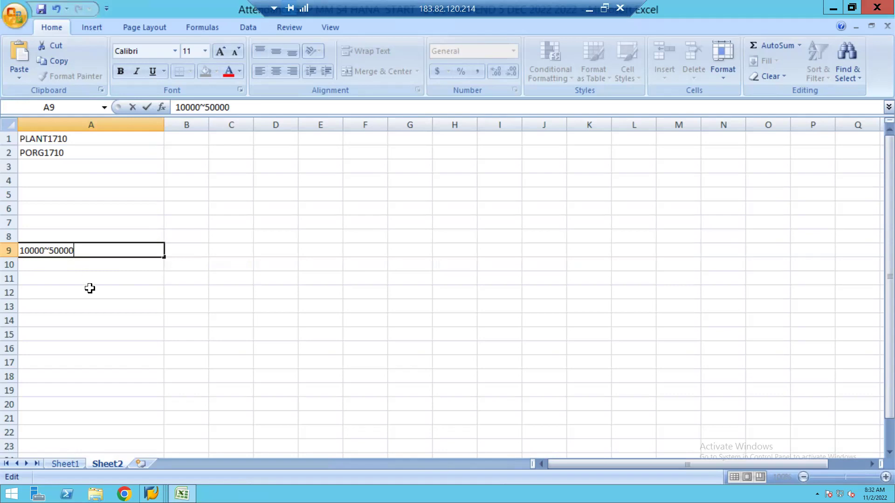
key("alt+Tab")
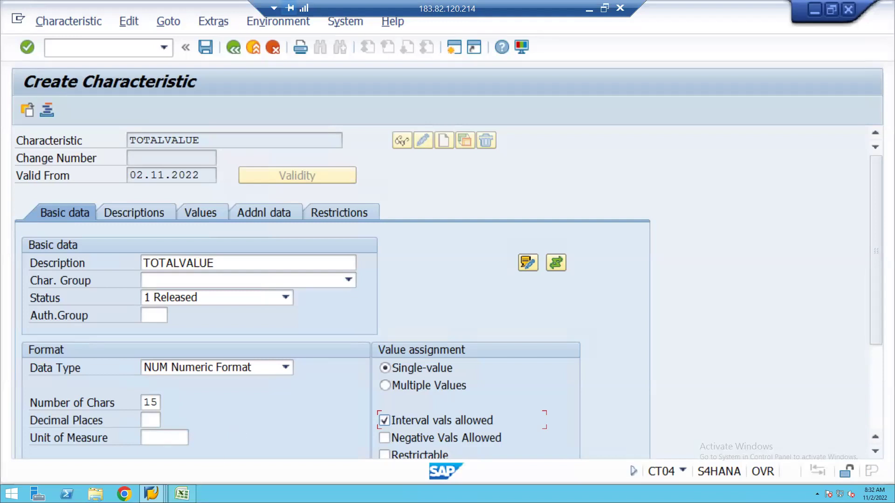
key("alt+Tab")
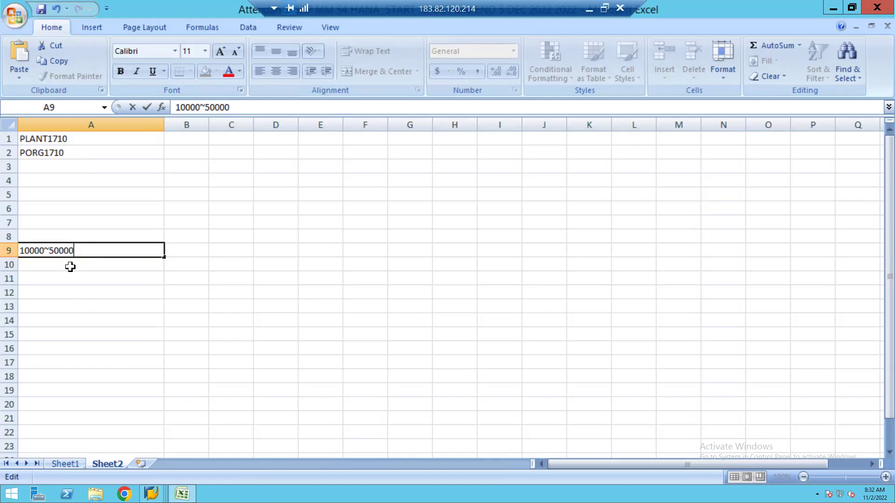
Return to the TOTALVALUE characteristic in SAP and set CEKKO as the reference table name in its additional data.
key("alt+Tab")
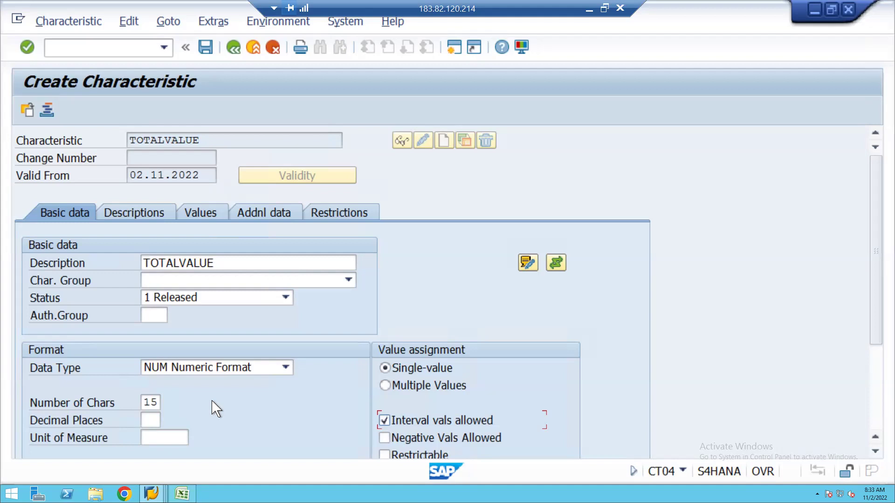
left_click(263, 213)
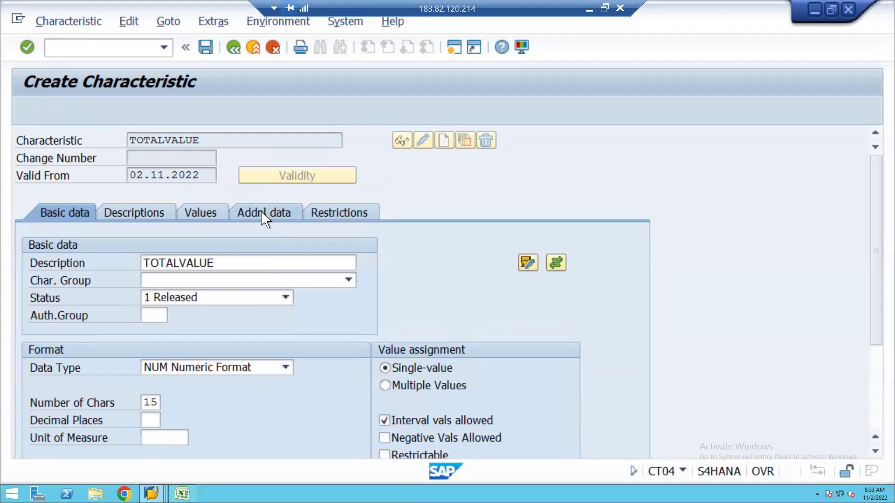
left_click(166, 261)
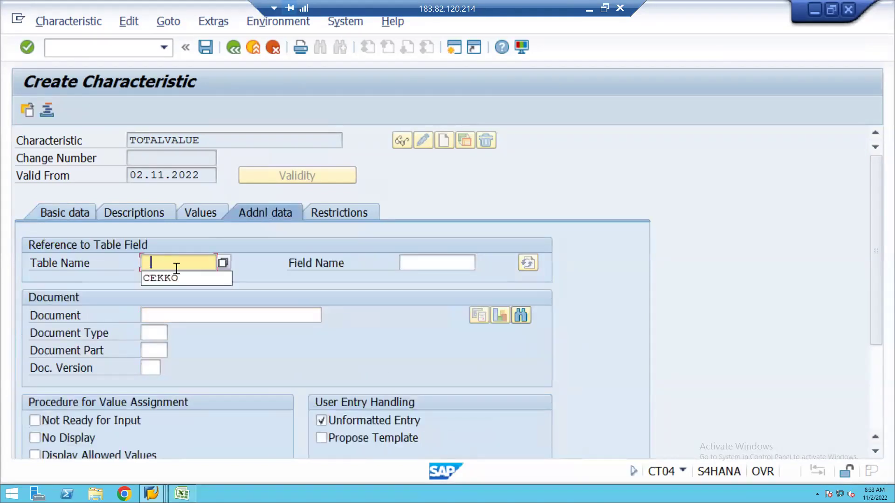
left_click(197, 284)
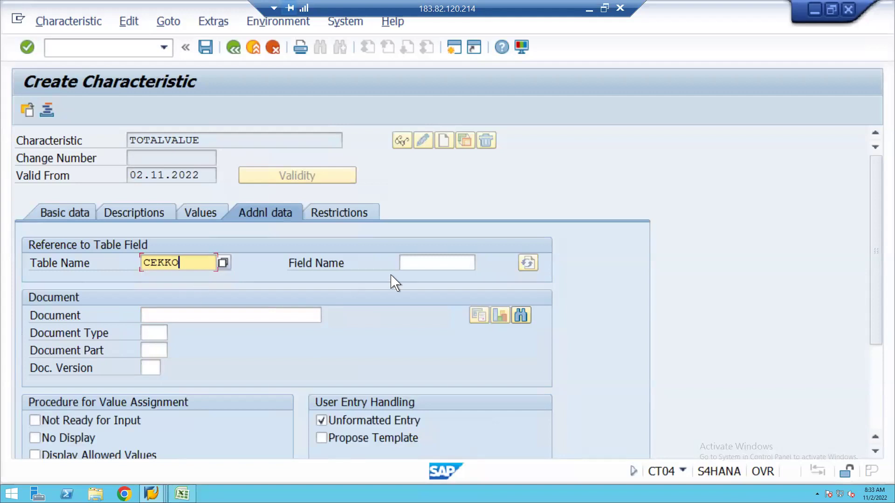
left_click(434, 263)
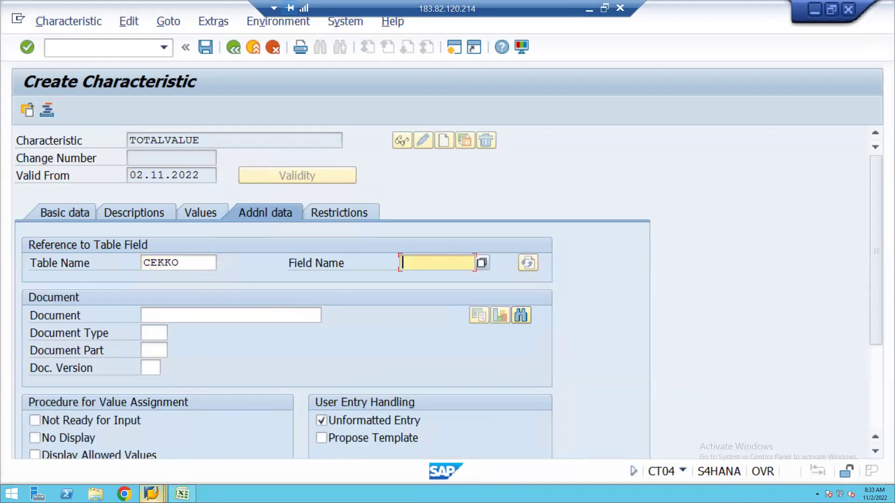
Find the total net order value field in the CEKKO dictionary structure display and copy its component name GNETW.
left_click(152, 493)
left_click(357, 444)
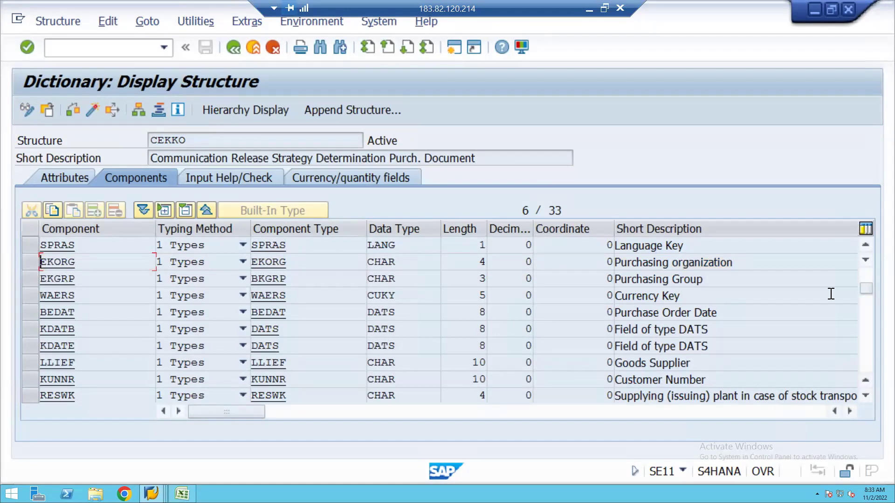
scroll(866, 282, "up", 2)
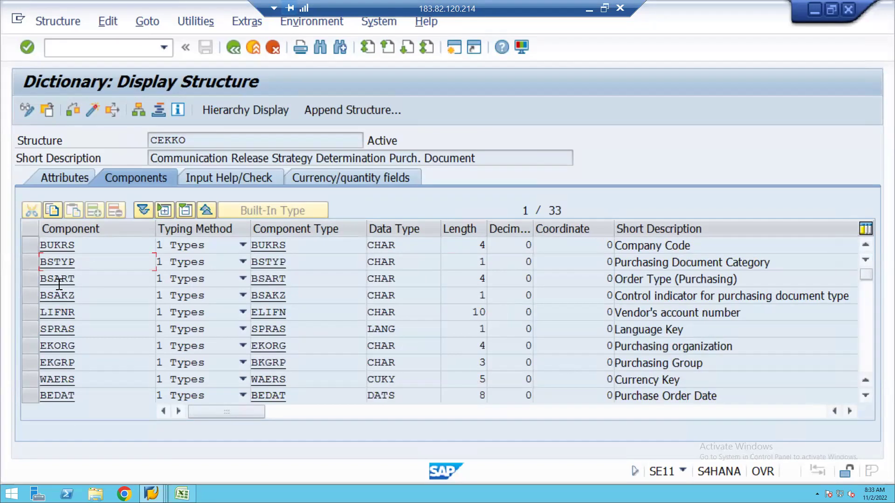
left_click(866, 397)
left_click(867, 397)
left_click(867, 397)
left_click(866, 397)
left_click(866, 397)
left_click(867, 397)
left_click(866, 397)
left_click(867, 397)
left_click(867, 397)
left_click(866, 397)
left_click(866, 397)
left_click(866, 397)
left_click(867, 397)
left_click(866, 396)
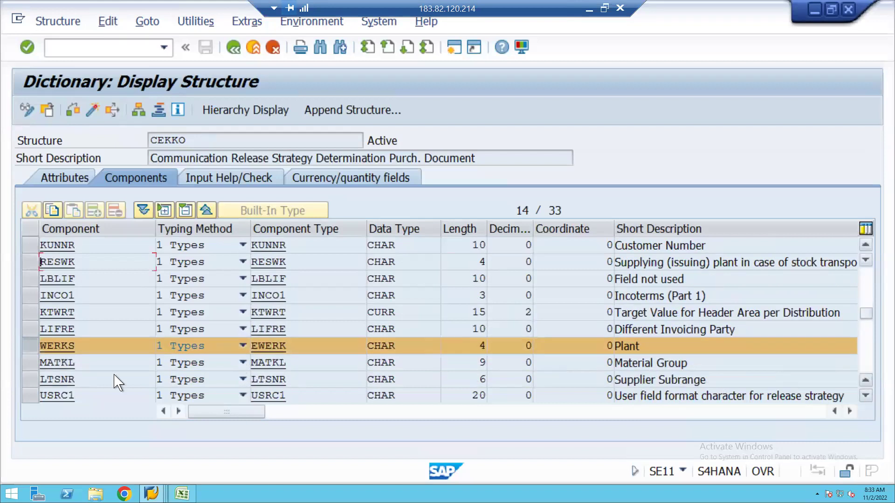
left_click(31, 330)
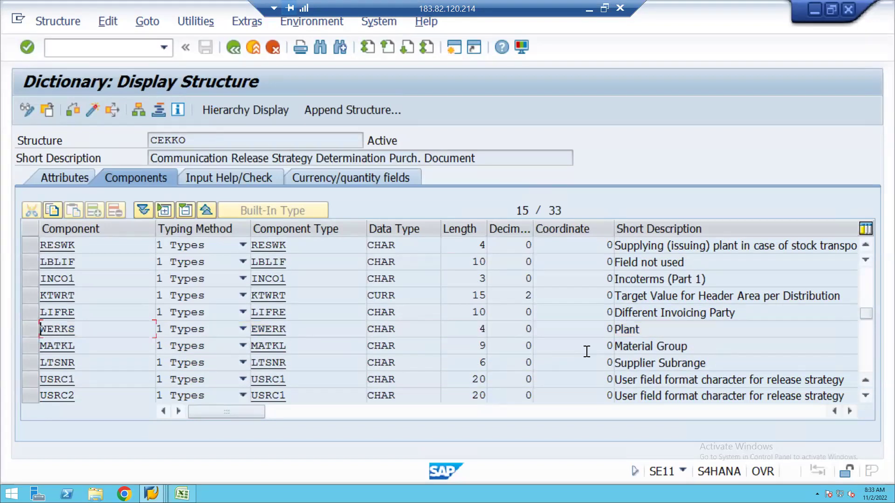
left_click(866, 397)
left_click(866, 397)
left_click(866, 397)
left_click(867, 397)
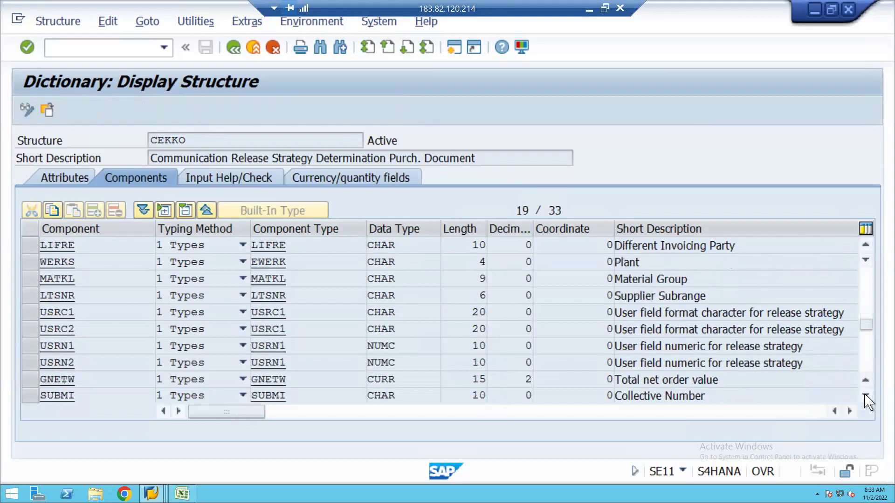
left_click(866, 396)
left_click(866, 397)
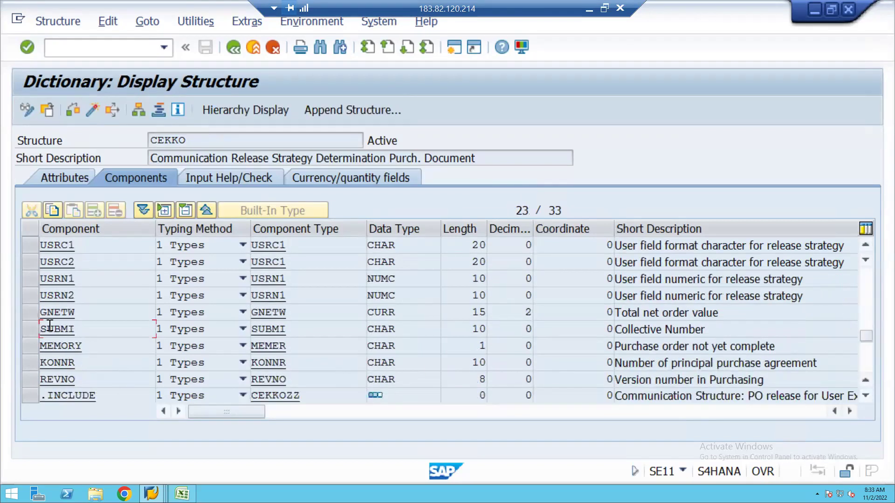
left_click(28, 312)
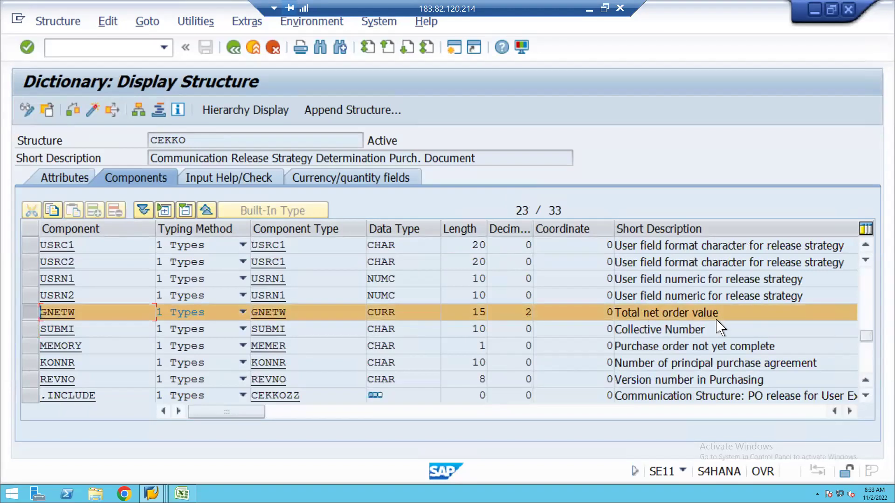
double_click(90, 311)
key("ctrl+c")
Return to the TOTALVALUE characteristic, enter GNETW as the reference field name and accept the ABAP Dictionary format data.
key("alt+Tab")
left_click(427, 263)
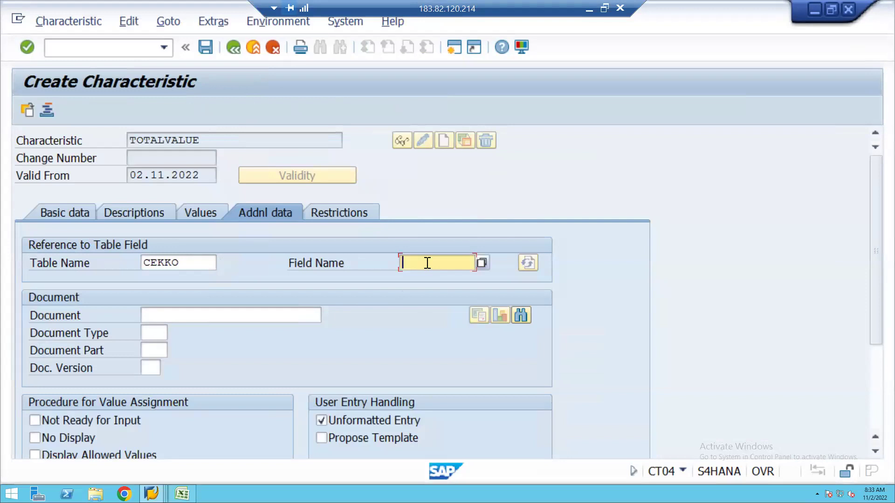
key("ctrl+v")
key("Return")
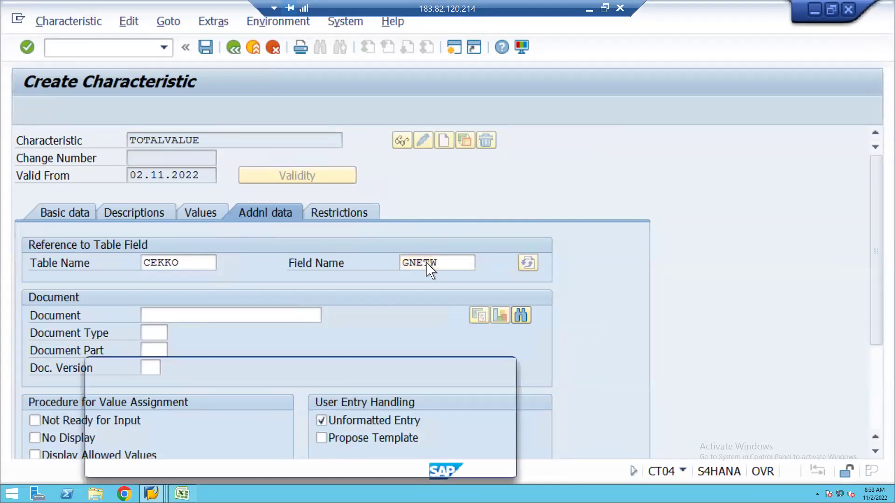
left_click(480, 462)
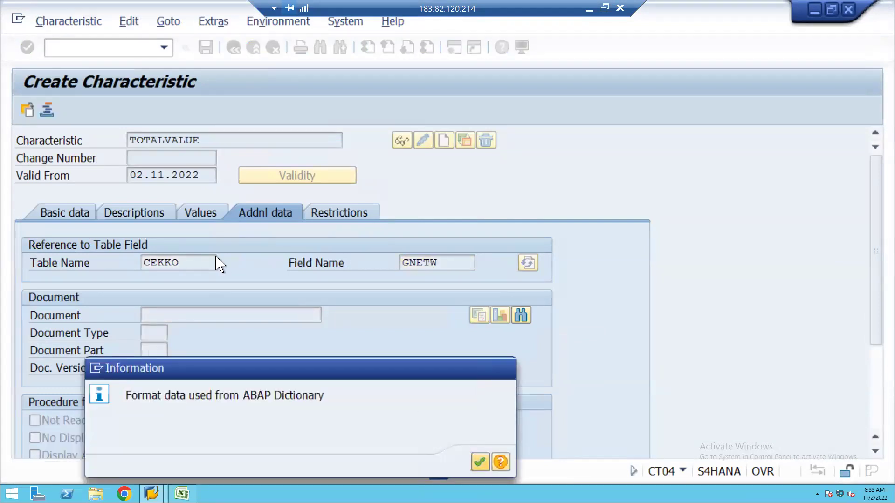
Confirm the dictionary format data message and try to open TOTALVALUE's additional data with its currency left empty.
left_click(480, 463)
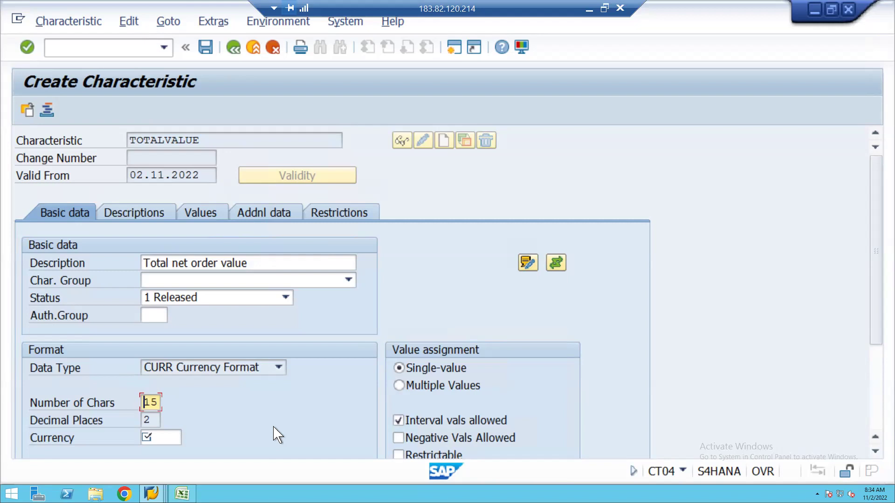
left_click(166, 437)
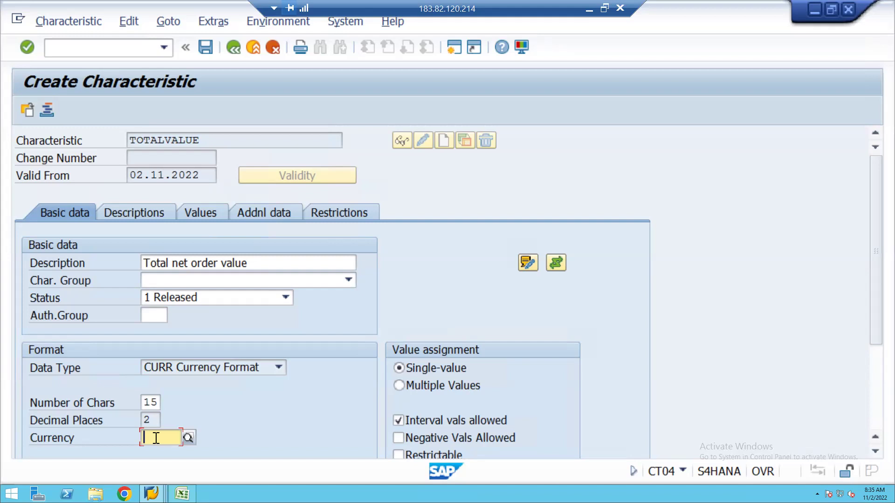
left_click(273, 218)
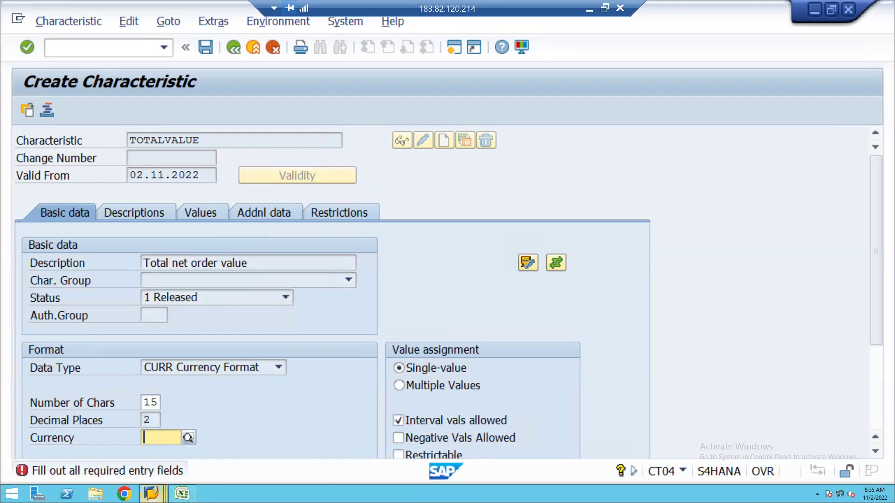
Switch to the purchase order display and check the currency of the sugar crystals item.
left_click(152, 493)
left_click(156, 452)
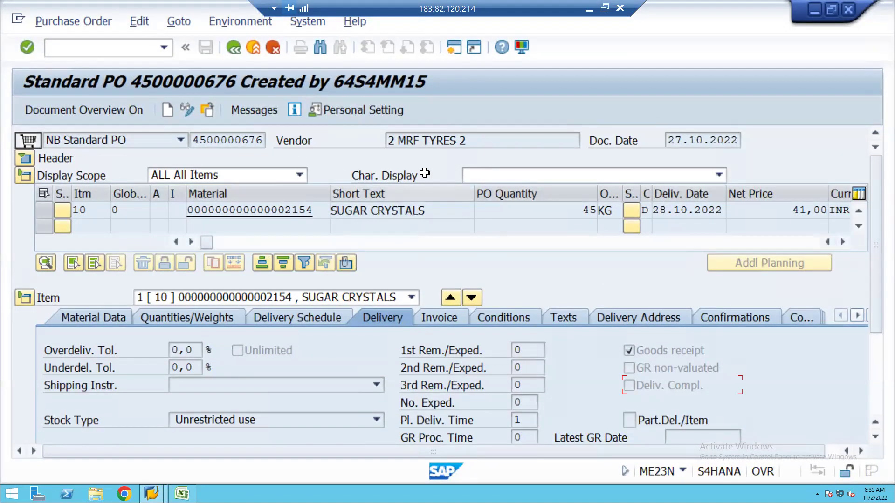
left_click(842, 242)
left_click(842, 242)
left_click(842, 242)
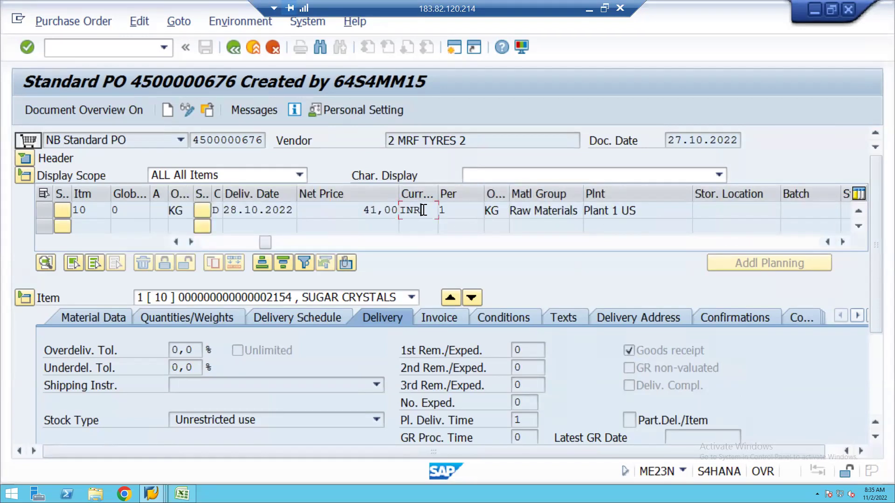
left_click(216, 243)
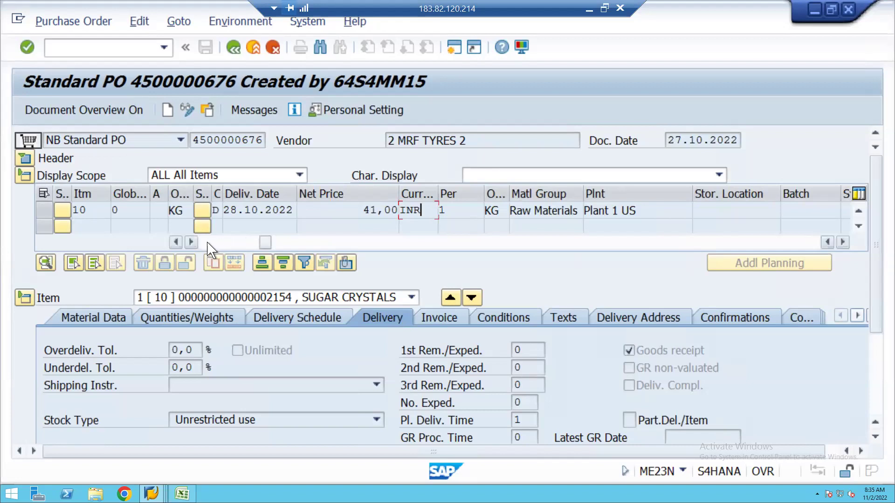
Display another standard purchase order by its document number to check its item currency.
left_click(207, 110)
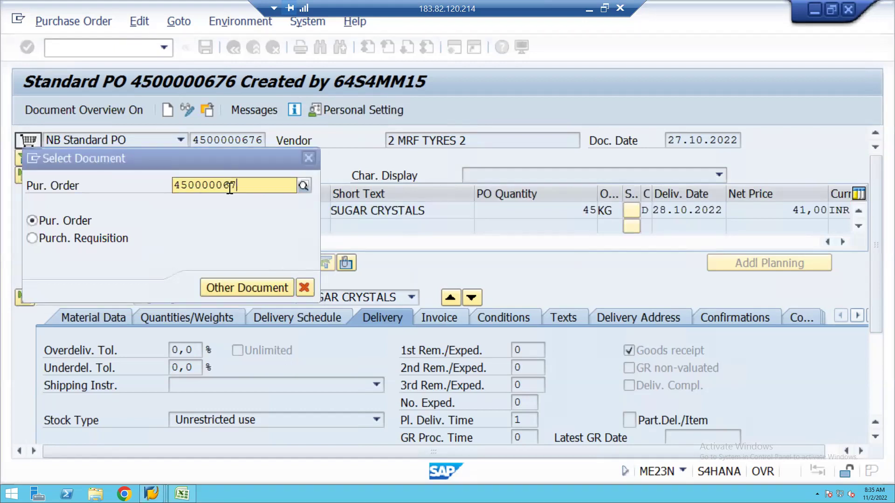
key("BackSpace")
type("4")
key("F4")
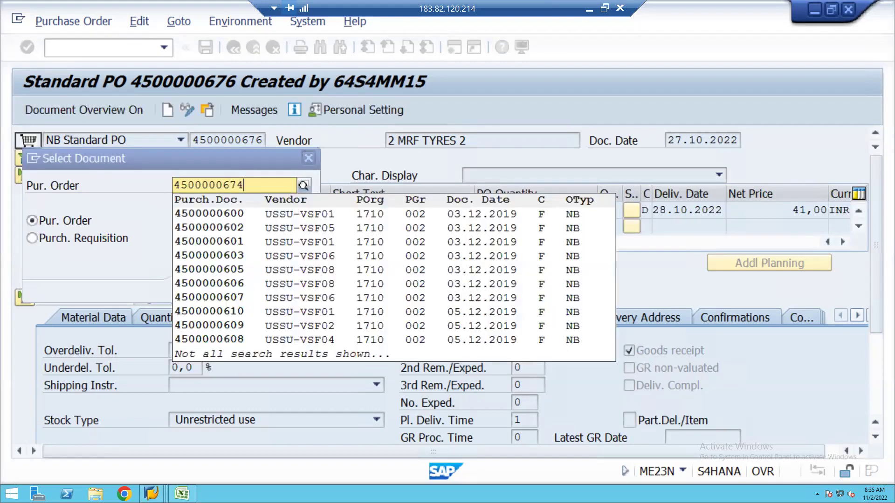
left_click(225, 220)
key("Return")
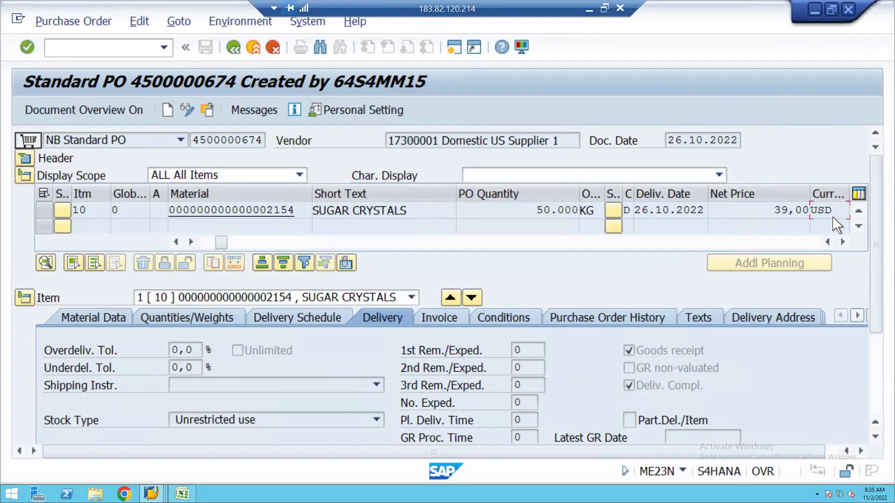
Return to the TOTALVALUE characteristic, set its currency to USD and save the characteristic.
key("alt+Tab")
left_click(155, 438)
left_click(167, 436)
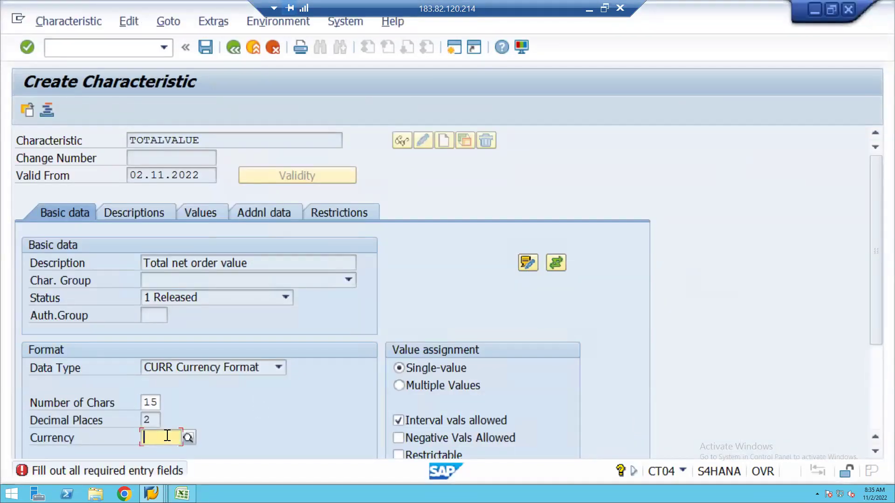
type("USD")
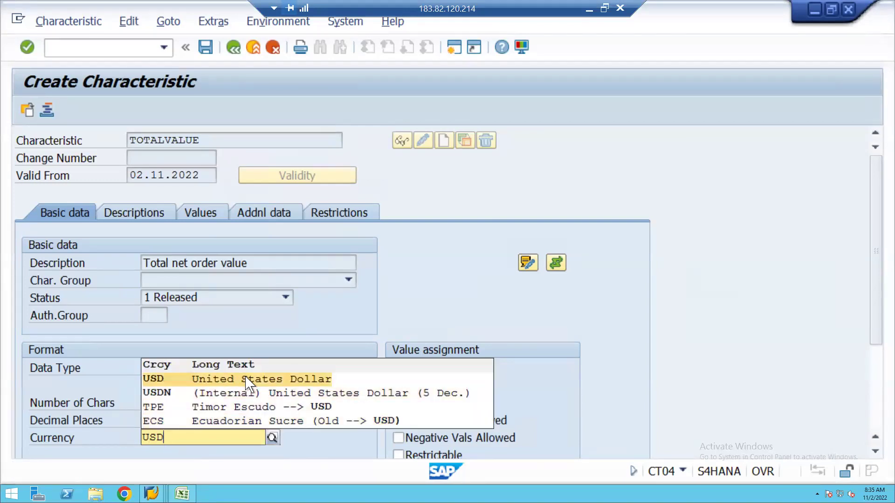
left_click(245, 378)
key("Return")
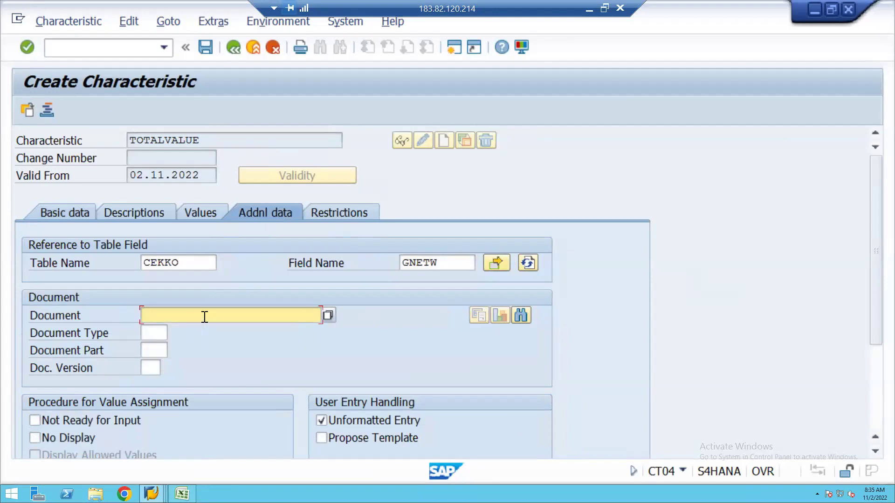
left_click(74, 214)
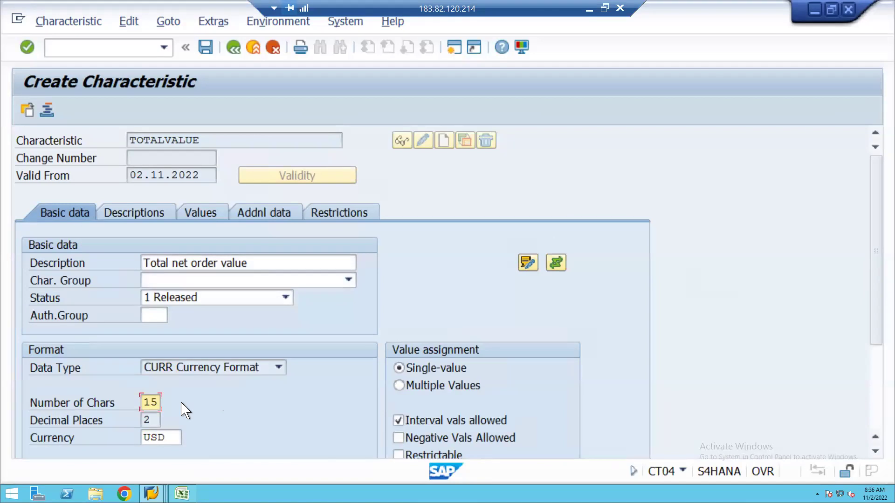
left_click(205, 47)
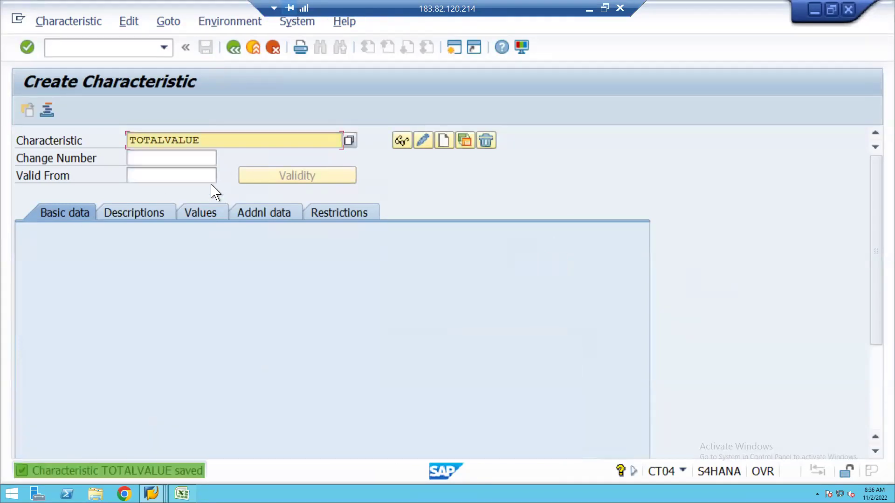
Copy the characteristic name TOTALVALUE and paste it into cell A3 of Sheet2 in the Excel workbook.
key("shift+Left")
key("shift+Left")
key("shift+Left")
key("shift+Left")
key("shift+Left")
key("shift+Left")
key("shift+Left")
key("shift+Left")
key("shift+Left")
key("shift+Left")
key("ctrl+c")
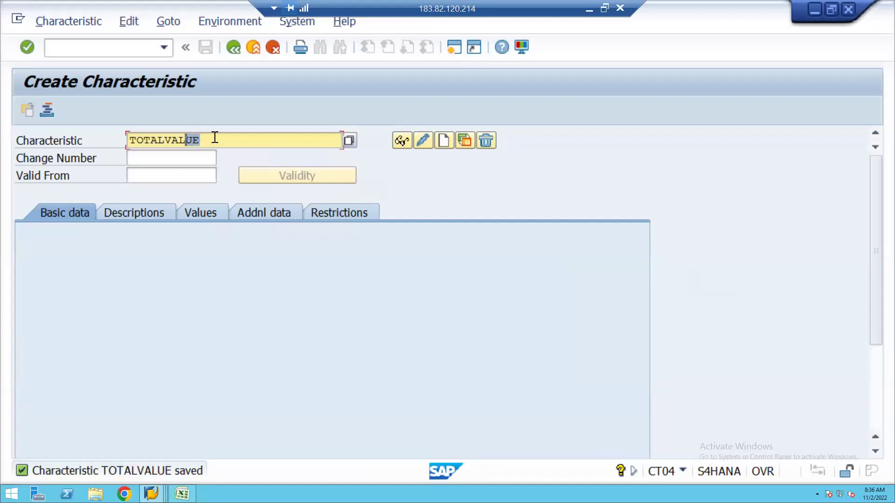
key("Left")
left_click(181, 494)
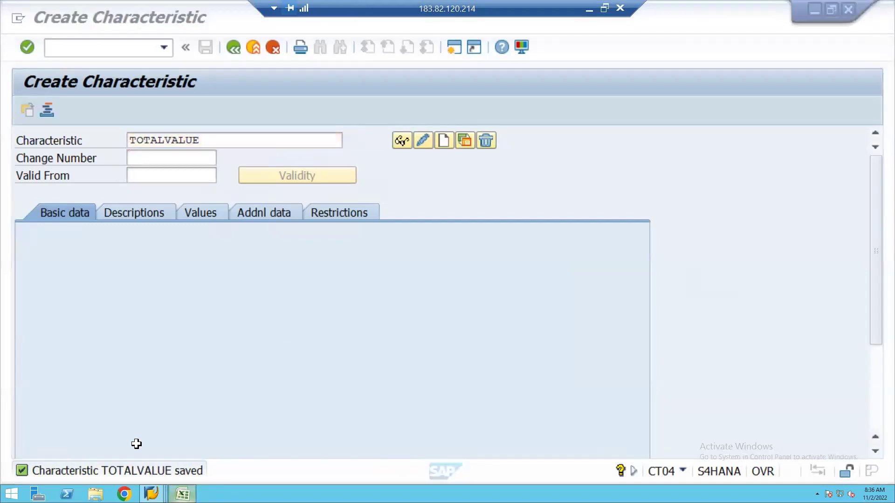
left_click(45, 163)
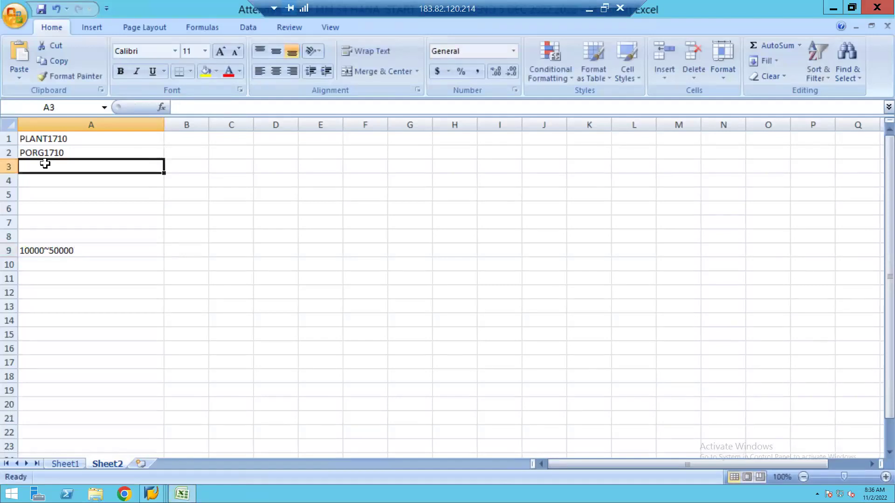
key("ctrl+v")
left_click(84, 207)
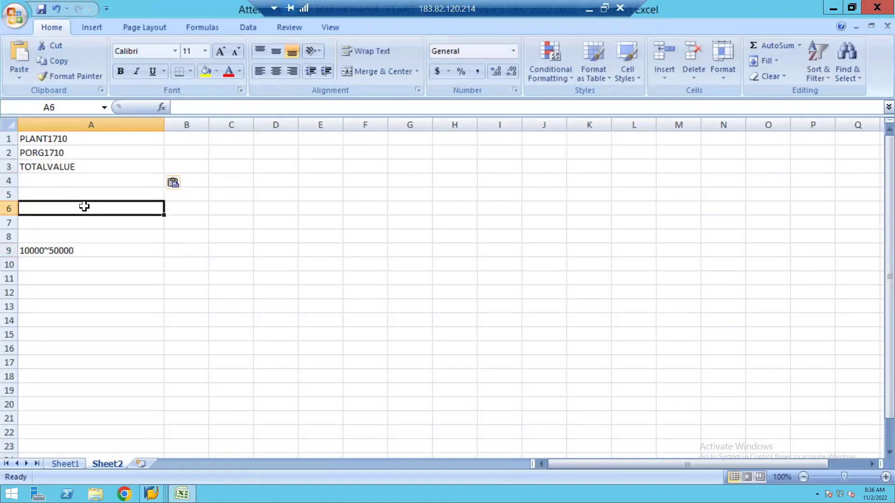
Return to SAP and start creating a characteristic named CURRENCY1710, copying its name for reuse.
key("alt+Tab")
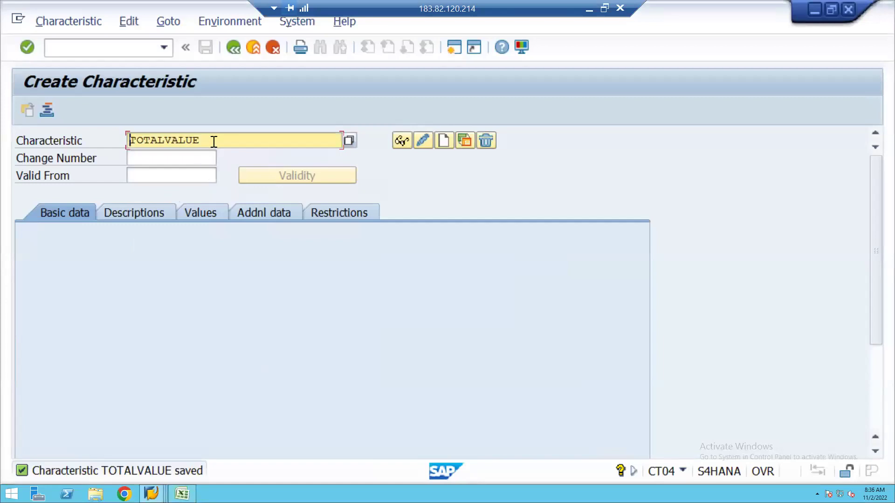
key("BackSpace")
key("BackSpace")
key("BackSpace")
key("BackSpace")
key("BackSpace")
key("BackSpace")
key("BackSpace")
key("BackSpace")
key("BackSpace")
key("BackSpace")
type("CU")
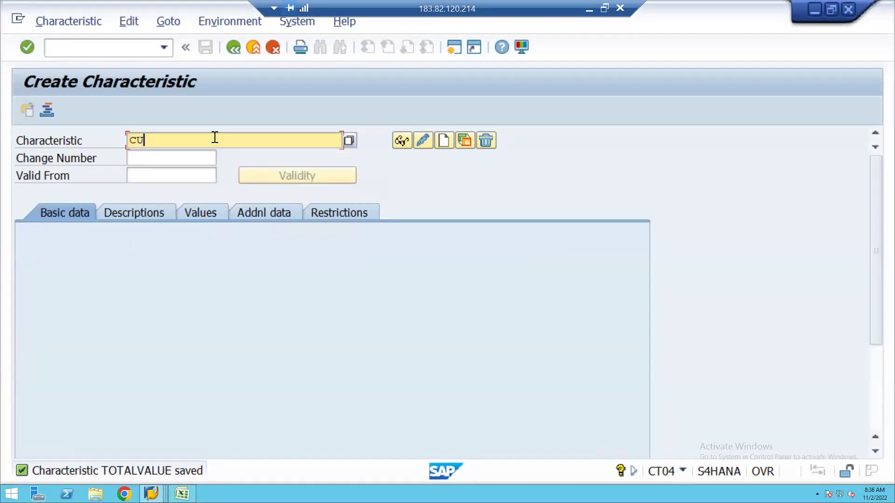
type("RRENCY1710")
key("shift+Left")
key("shift+Left")
key("shift+Left")
key("shift+Left")
key("shift+Left")
key("shift+Left")
key("shift+Left")
key("shift+Left")
key("shift+Left")
key("shift+Left")
key("shift+Left")
key("shift+Left")
key("ctrl+c")
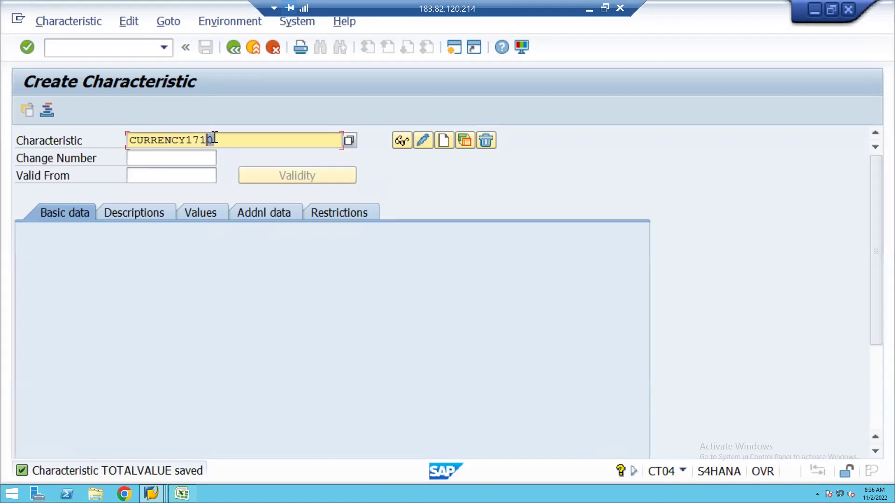
key("Left")
left_click(444, 143)
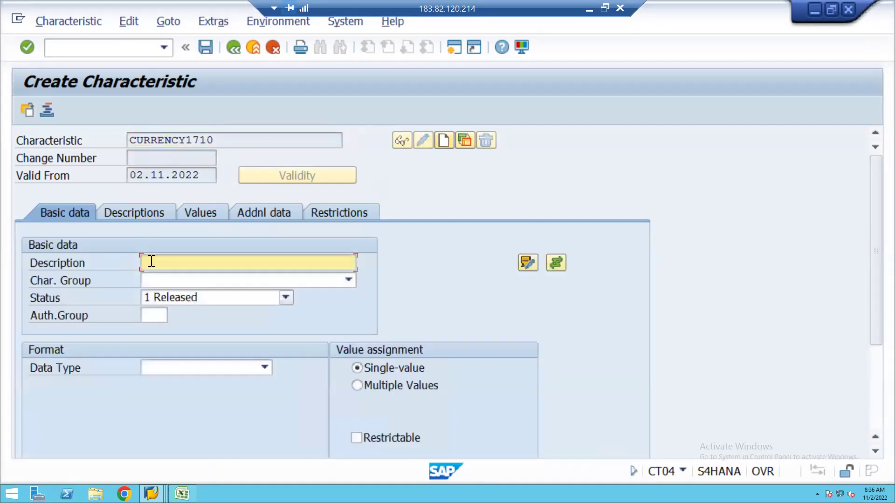
Enter CURRENCY1710 as the description and set CEKKO as the reference table name in the additional data.
key("ctrl+v")
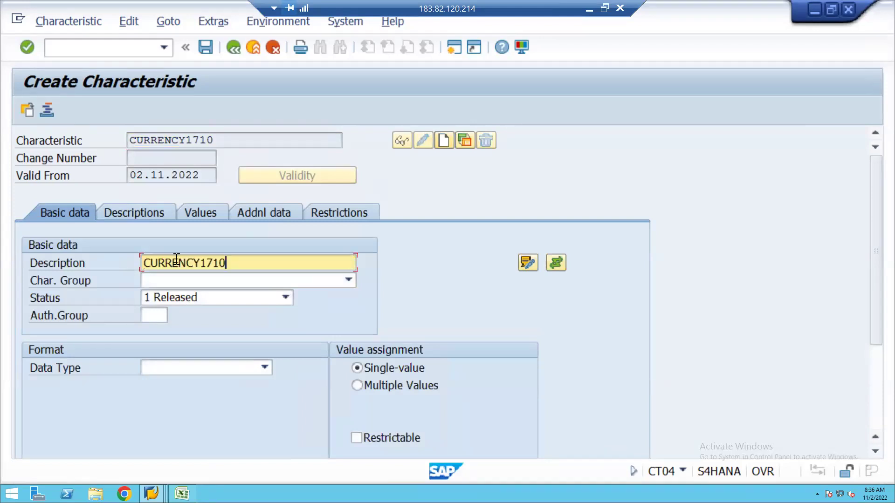
left_click(265, 368)
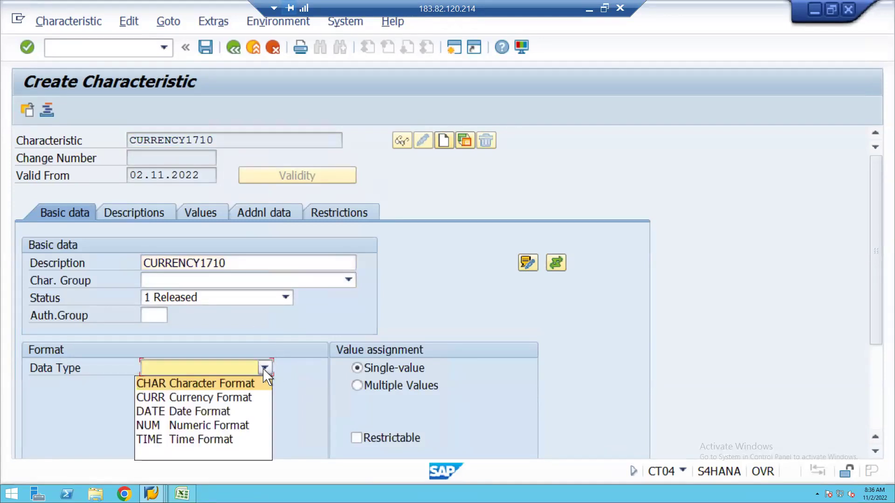
left_click(300, 403)
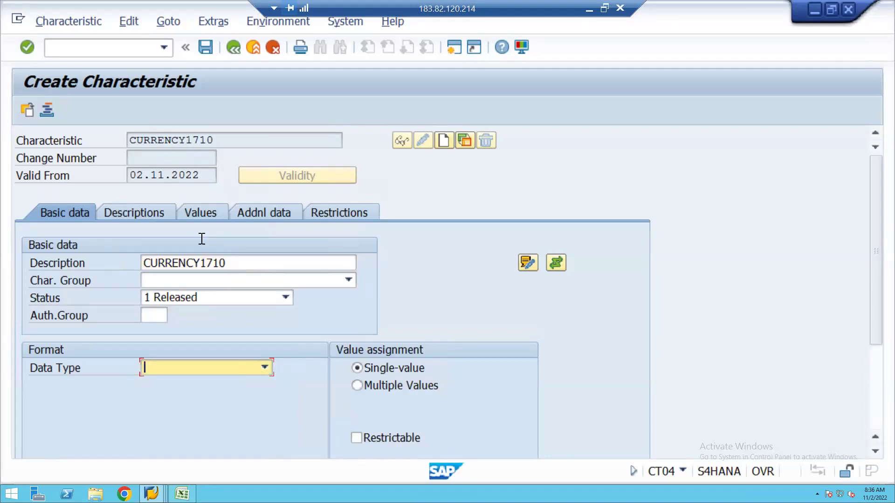
left_click(272, 217)
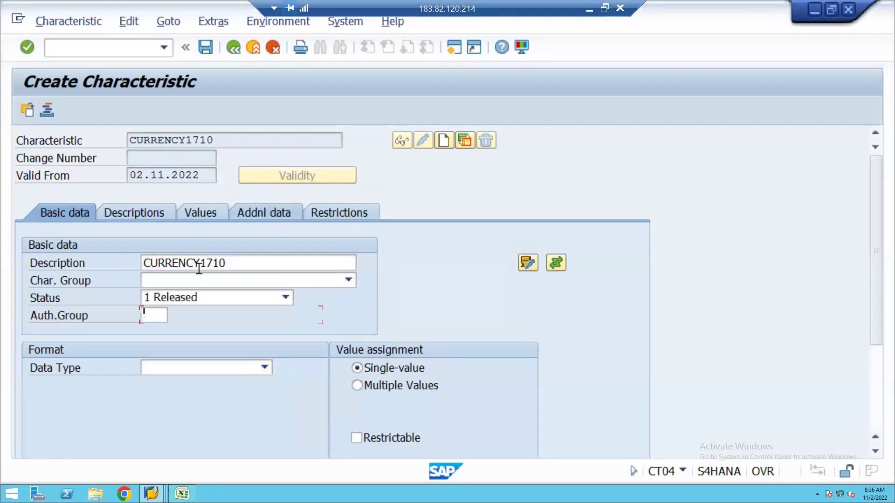
left_click(174, 262)
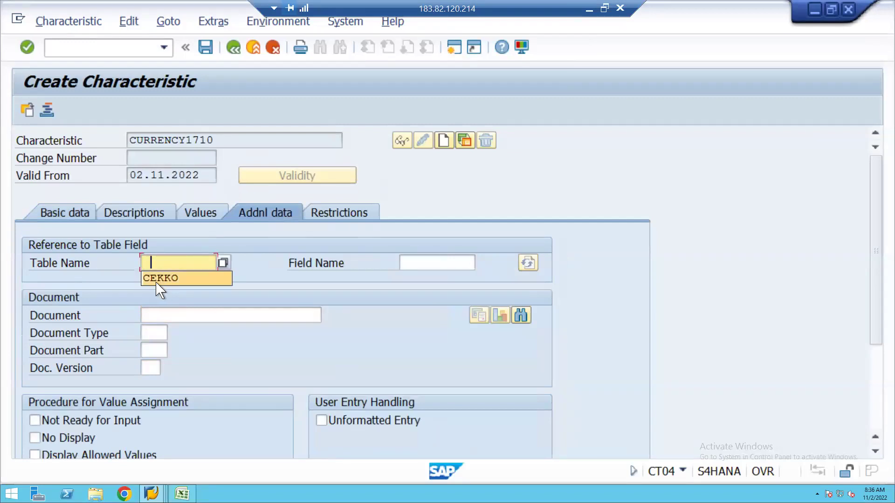
left_click(164, 279)
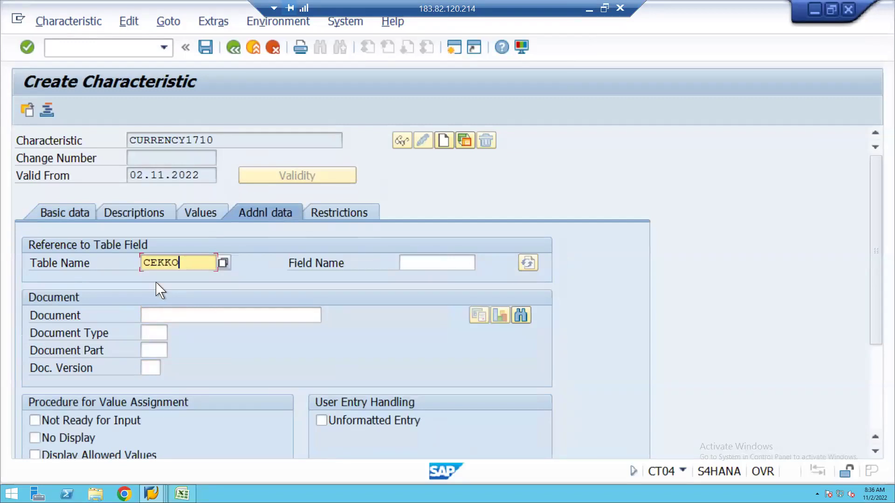
Switch to the CEKKO dictionary structure display and locate the component for the currency key.
left_click(344, 459)
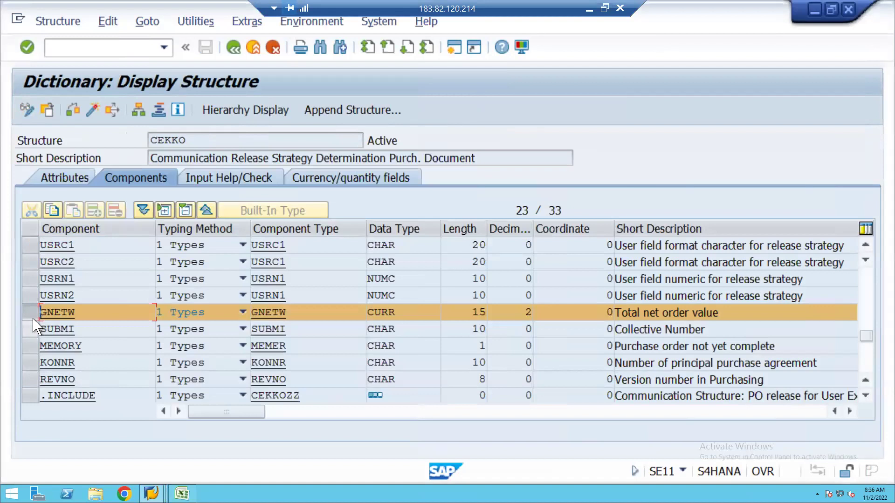
left_click(30, 313)
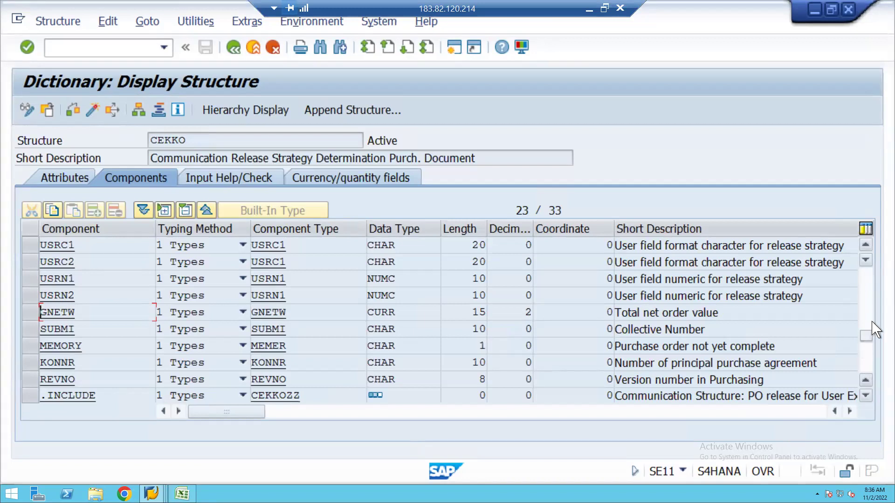
left_click_drag(871, 332, 871, 260)
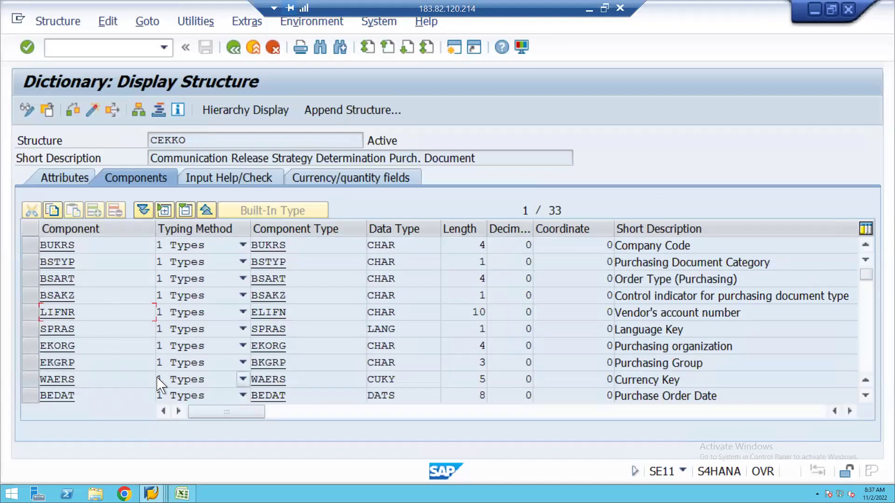
left_click(50, 381)
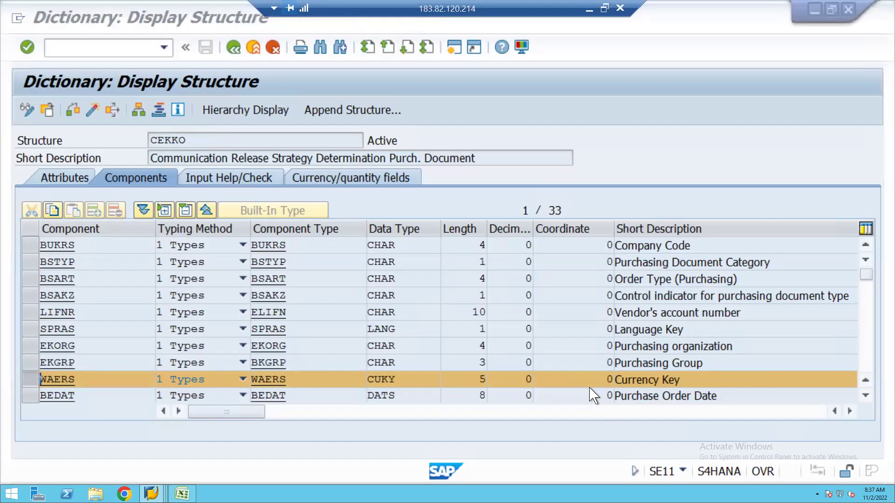
Return to CURRENCY1710, enter WAERS as the reference field name with the dictionary format data, and save the characteristic.
key("alt+Tab")
left_click(421, 264)
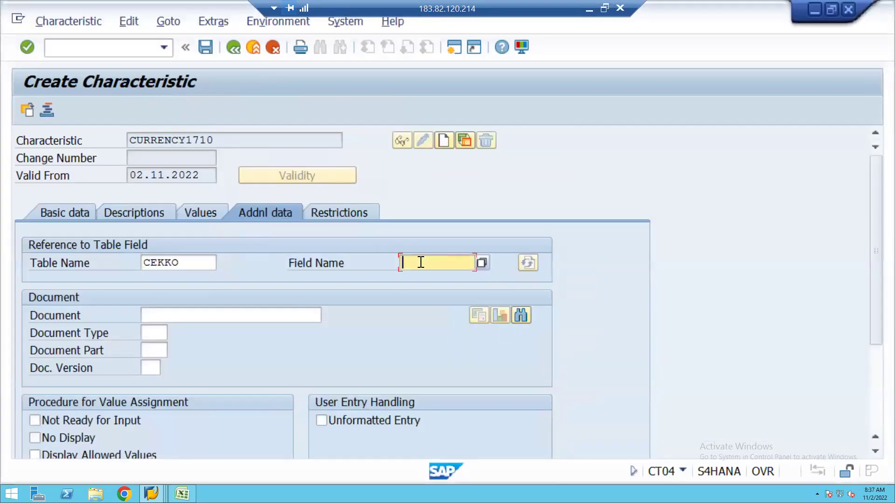
type("WAERS")
key("Return")
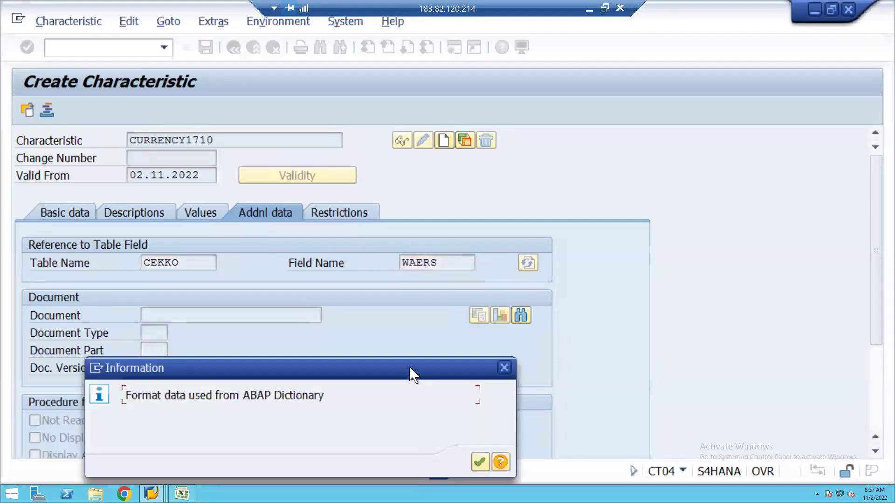
left_click(480, 463)
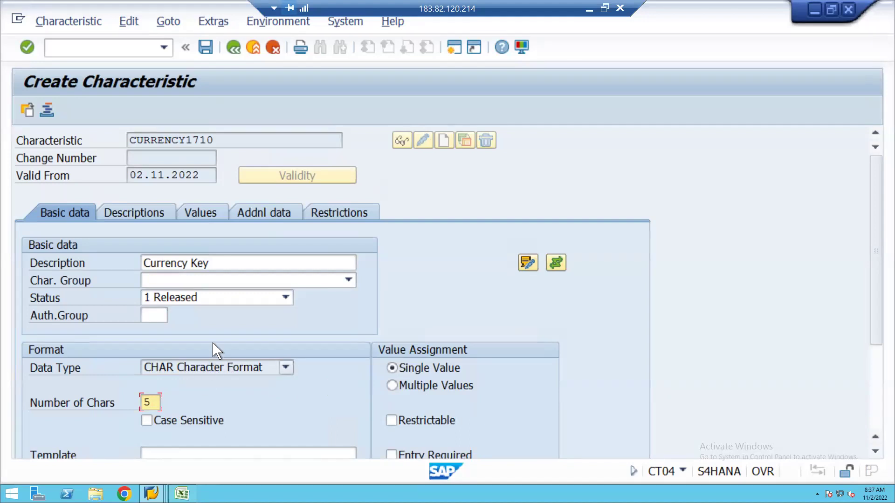
left_click(206, 47)
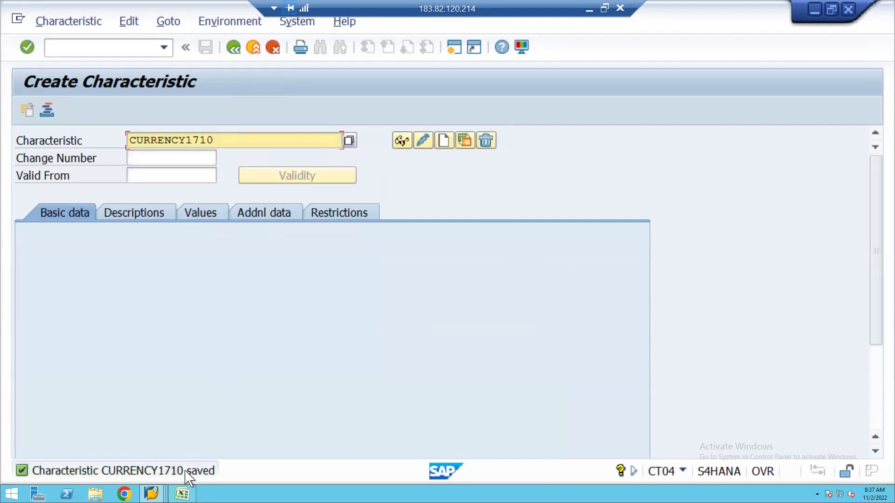
Switch to Excel, record CURRENCY1710 in cell A4 of Sheet2 and clear the value range in cell A9.
left_click(182, 493)
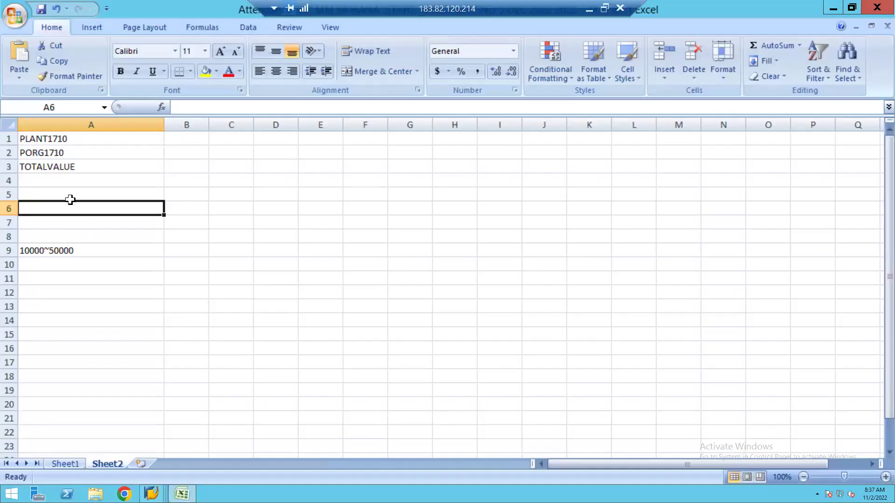
left_click(63, 180)
type("CURRENCY1710")
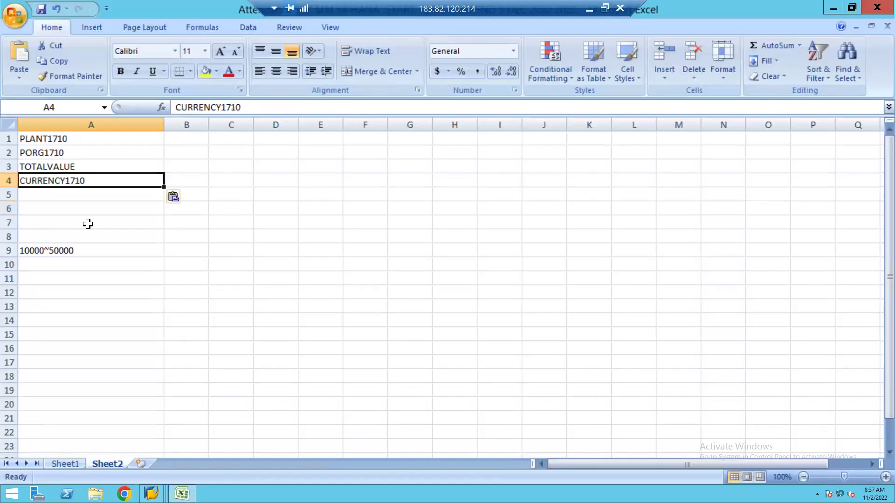
left_click(62, 252)
key("Delete")
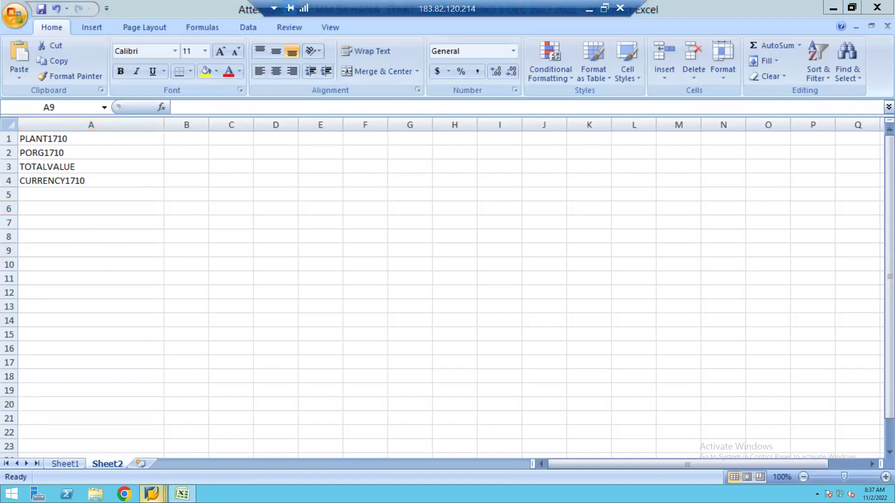
Switch to the SAP session displaying the CEKKO dictionary structure and close that session.
mouse_move(151, 493)
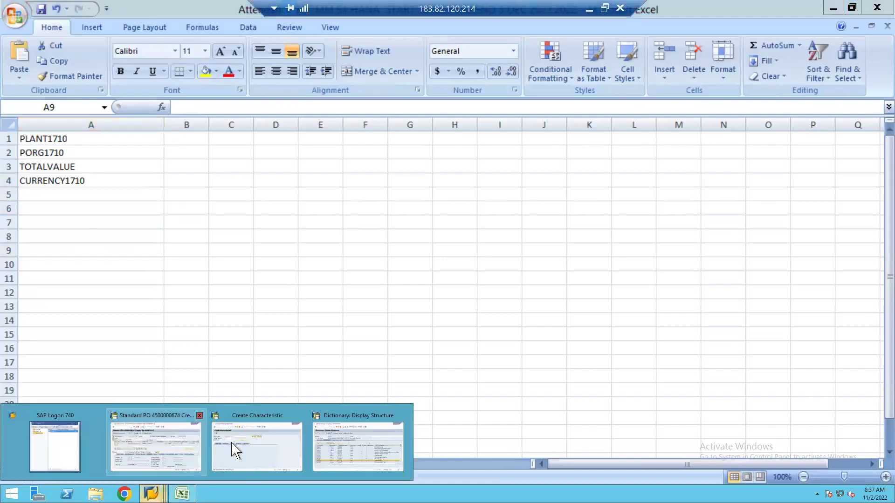
left_click(359, 454)
left_click(19, 21)
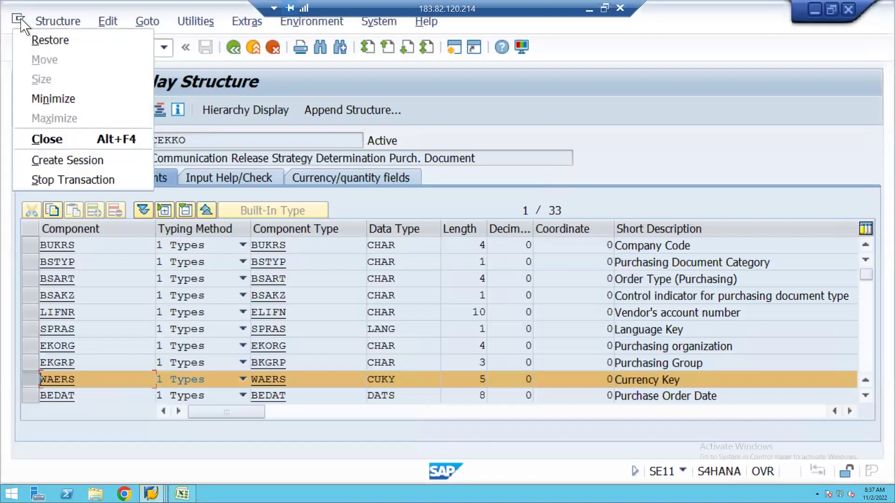
left_click(46, 139)
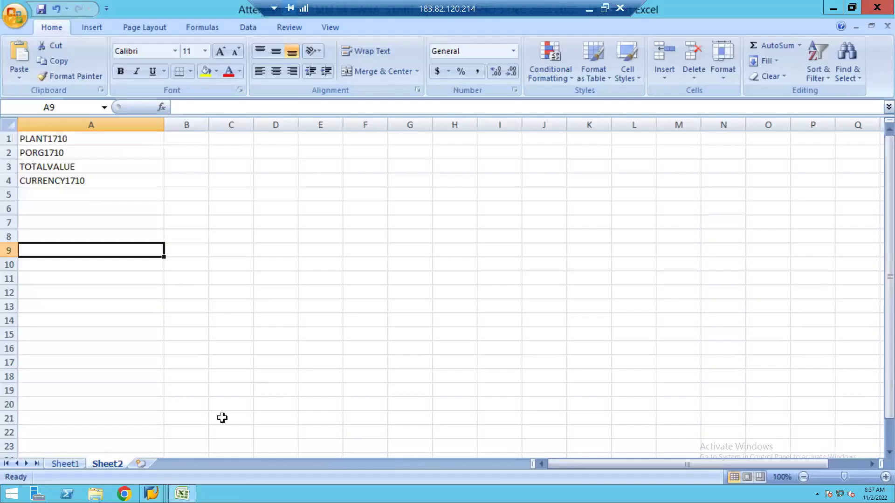
Switch to the Create Characteristic session in SAP and return to the IMG structure.
mouse_move(151, 494)
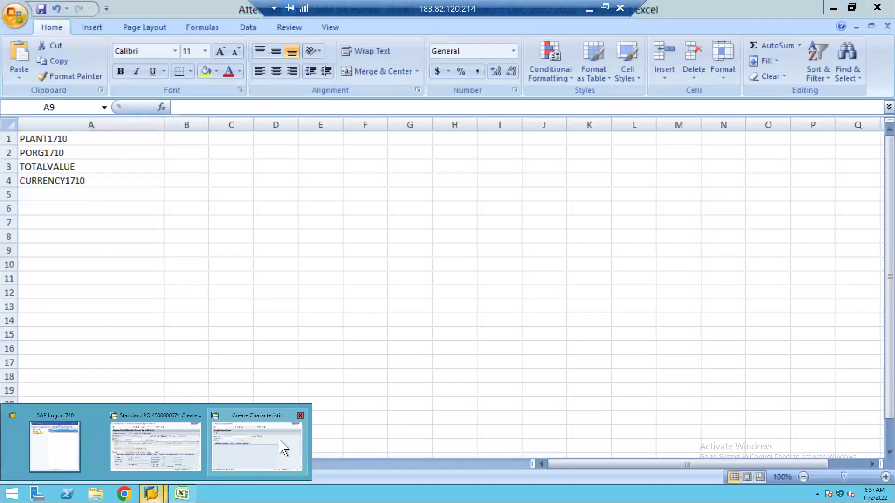
left_click(283, 448)
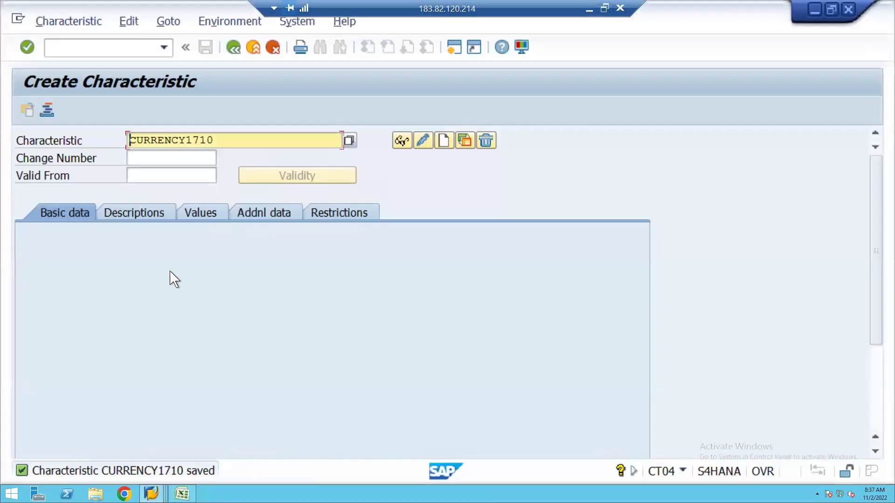
left_click(233, 47)
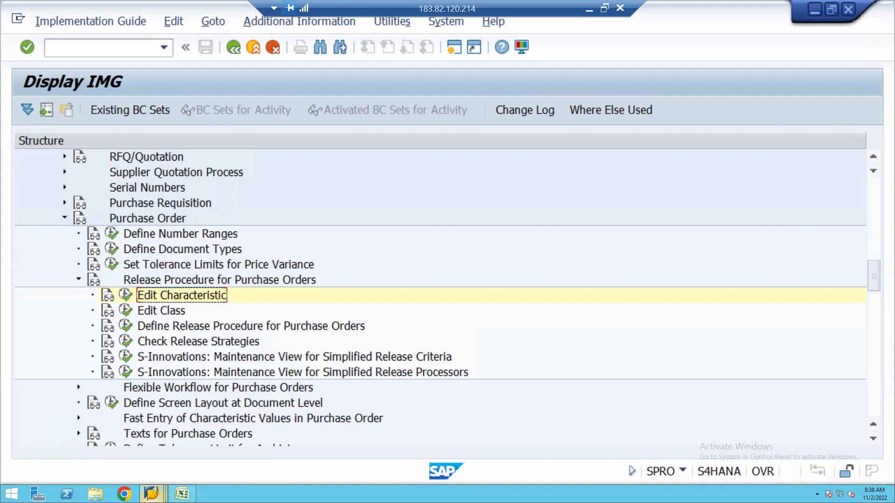
In the sugar crystals purchase order's session, examine the item's price, currency, plant and material group, plus the header's status amounts.
left_click(152, 494)
left_click(159, 450)
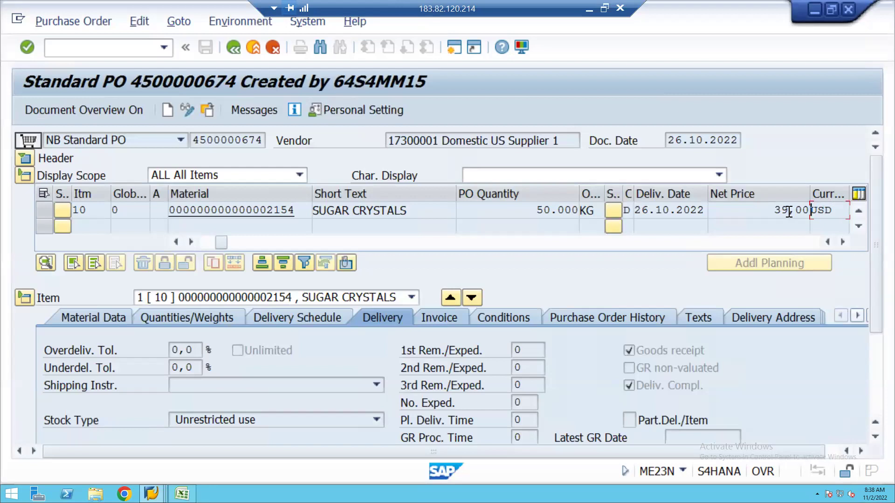
left_click(24, 300)
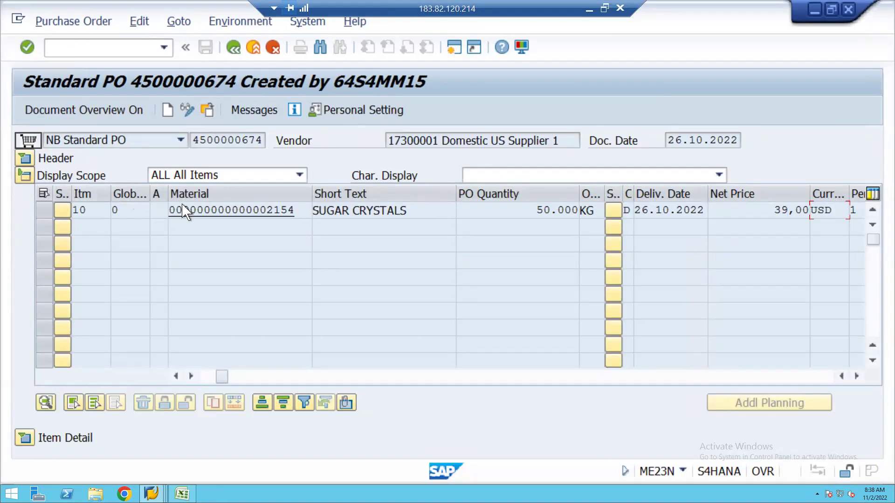
left_click(857, 376)
left_click(857, 377)
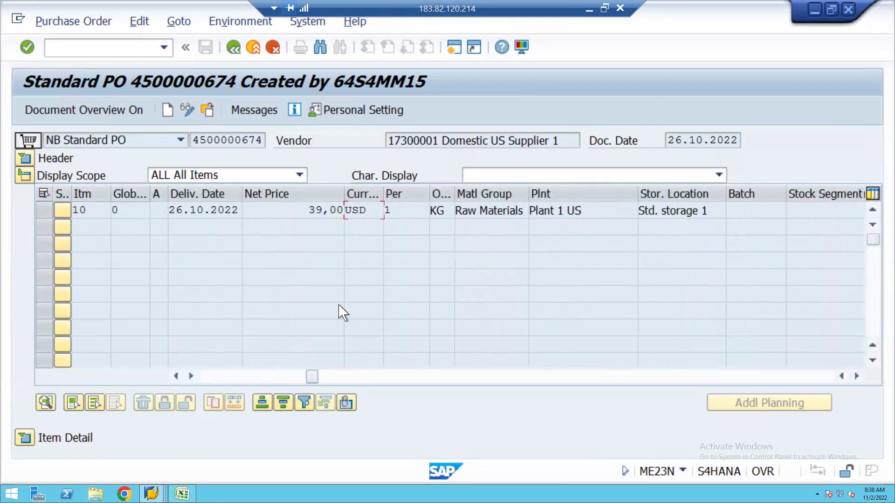
left_click(206, 377)
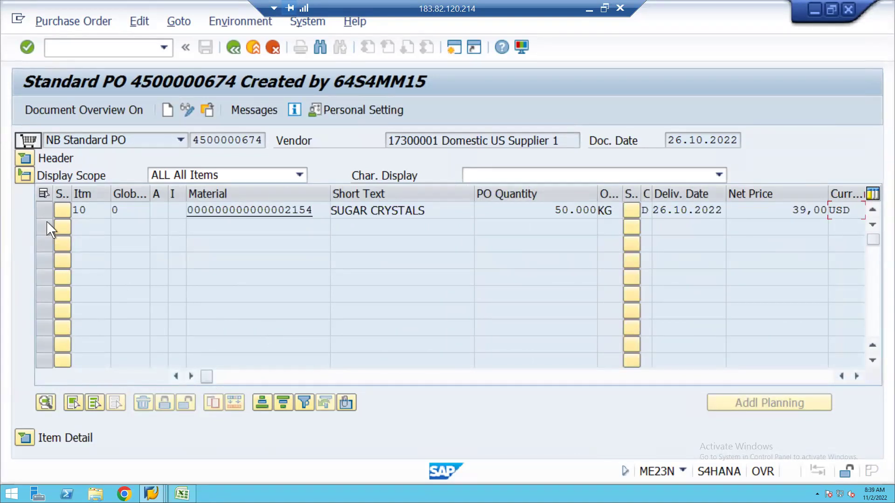
left_click(24, 160)
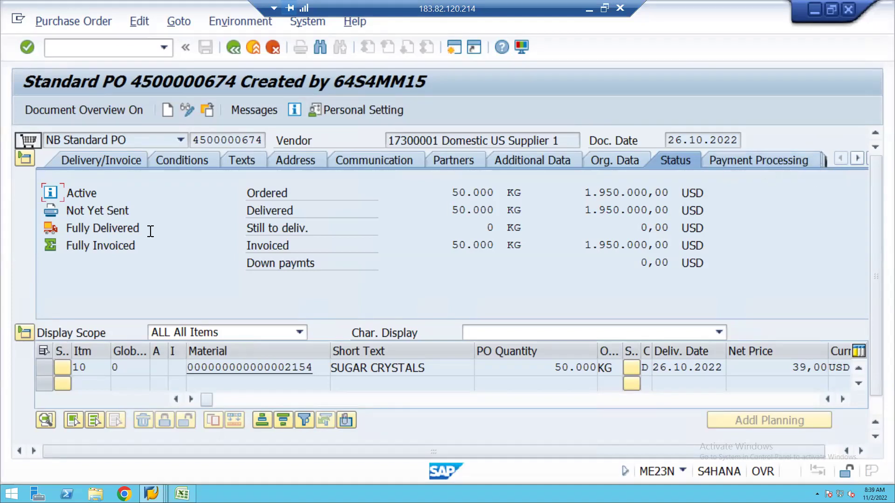
Open Edit Class in the purchase order release procedure customizing, enter POCLASS2NOV2022 as the class name and copy that name.
key("alt+Tab")
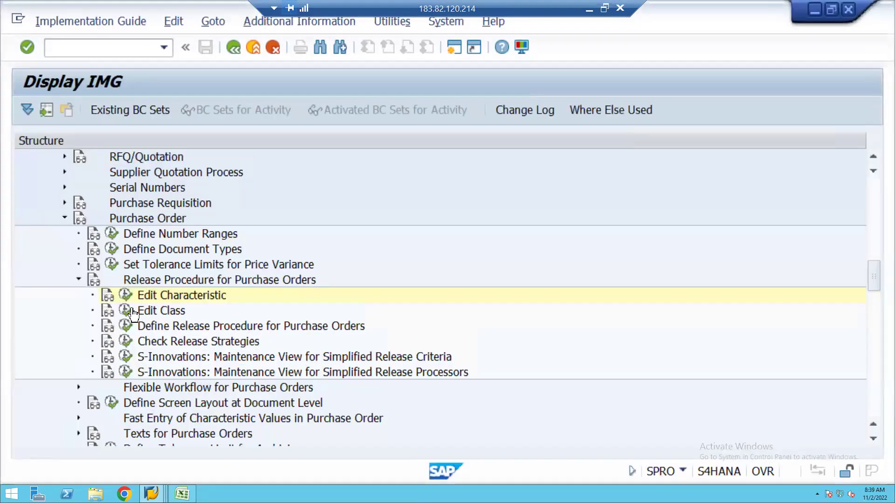
left_click(124, 310)
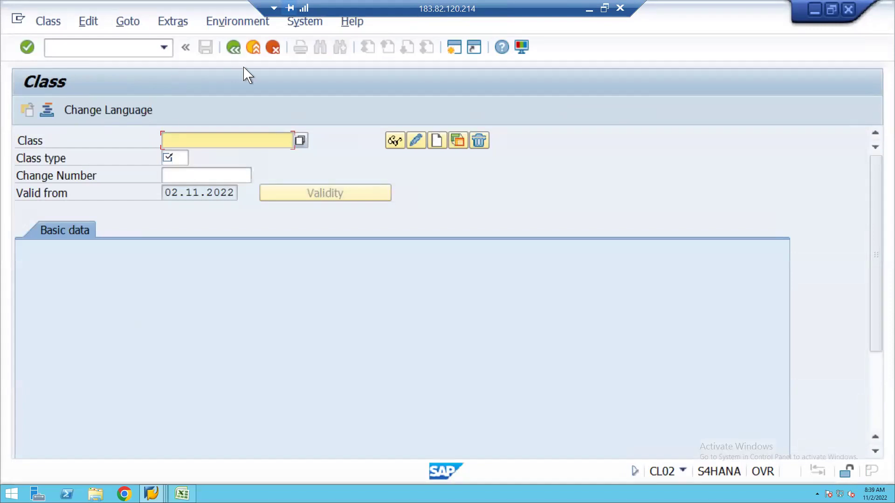
left_click(208, 140)
type("POCLASS")
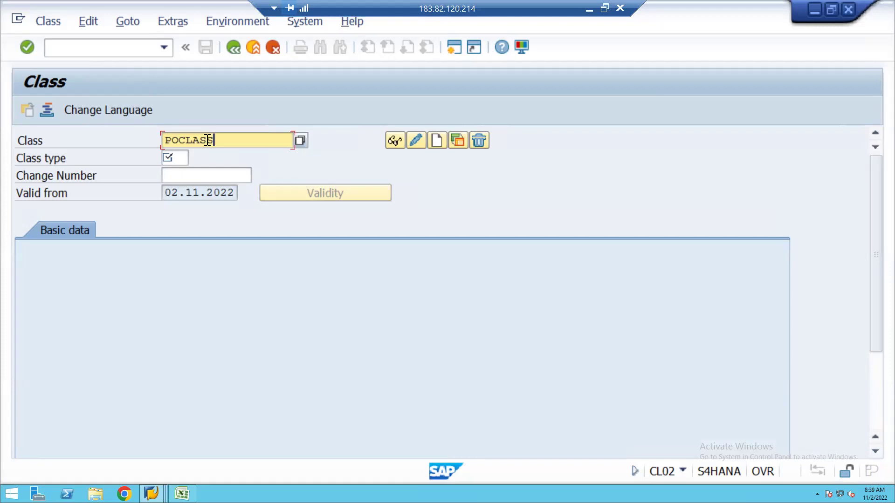
type("2NOV2022")
key("shift+Left")
key("shift+Left")
key("shift+Left")
key("shift+Left")
key("shift+Left")
key("shift+Left")
key("shift+Left")
key("shift+Left")
key("shift+Left")
key("shift+Left")
key("shift+Left")
key("shift+Left")
key("shift+Left")
key("shift+Left")
key("shift+Left")
key("ctrl+c")
Set the class type to 032 Release Strategy using the list of class types.
left_click(177, 158)
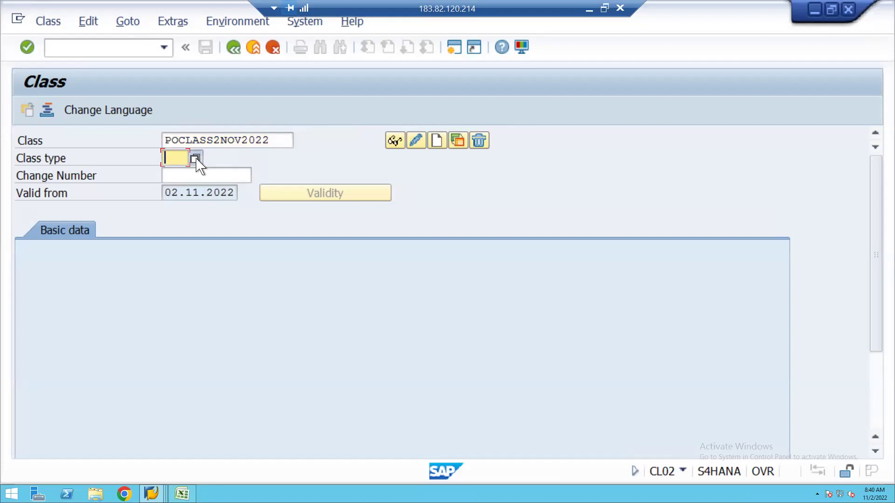
type("032")
key("Return")
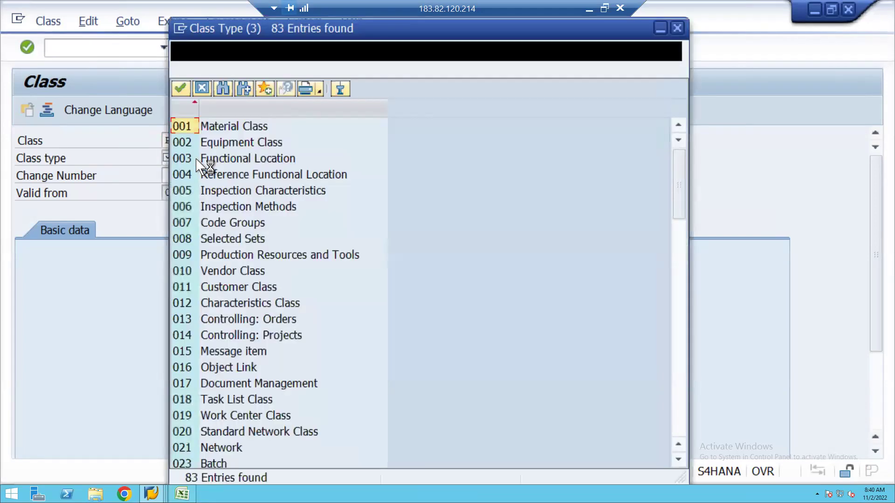
left_click(213, 450)
key("Down")
key("Down")
key("Down")
key("Down")
key("Down")
key("Down")
key("Down")
key("Down")
key("Down")
key("Down")
key("Down")
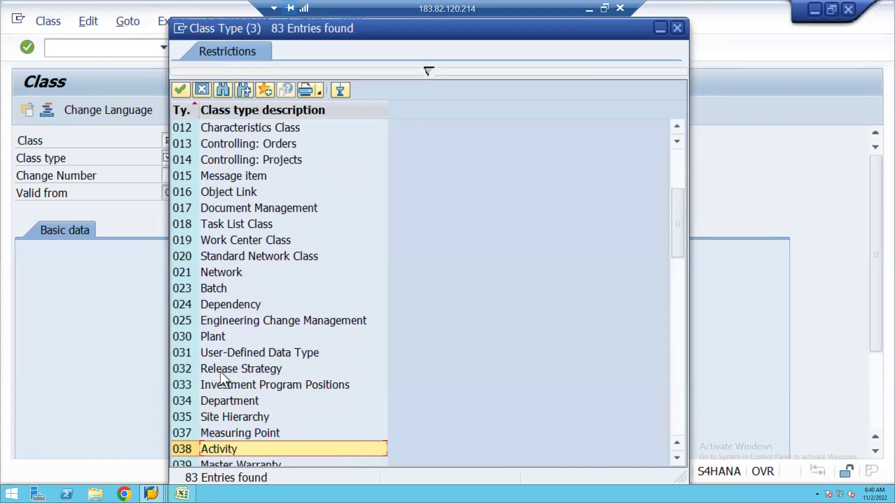
double_click(223, 371)
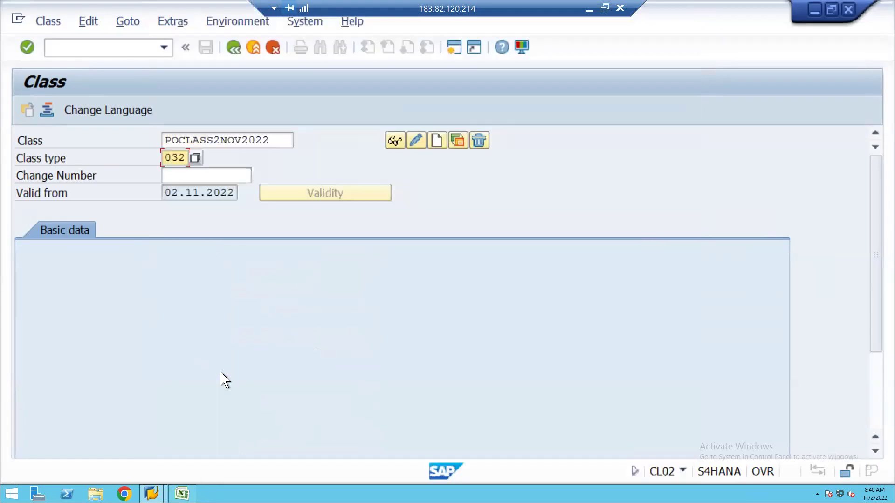
Start creating the class with POCLASS2NOV2022 as its description and open its characteristics list.
left_click(437, 141)
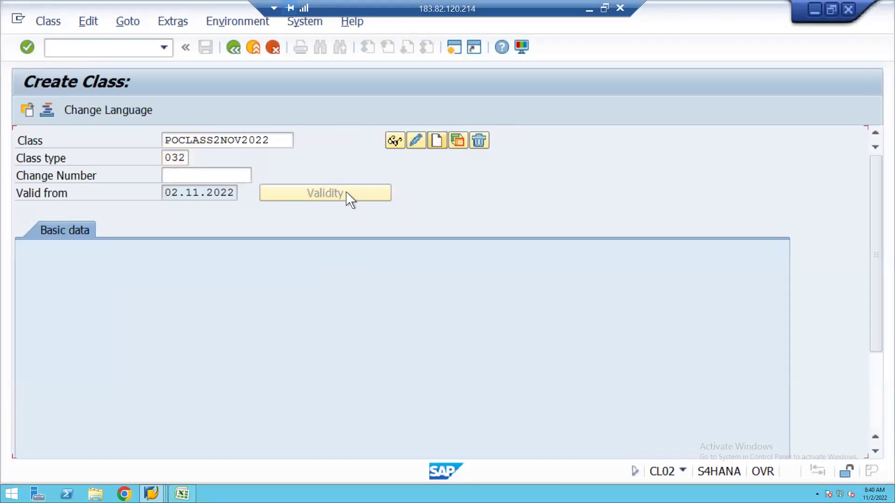
key("ctrl+v")
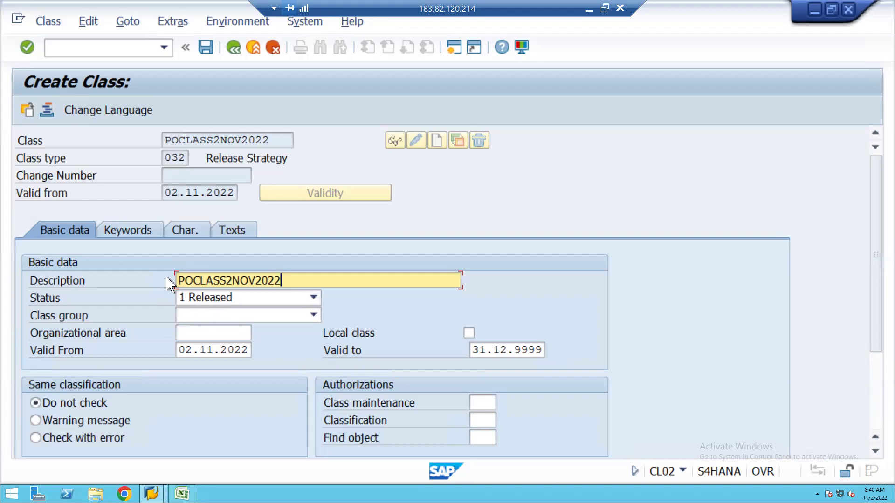
left_click(185, 230)
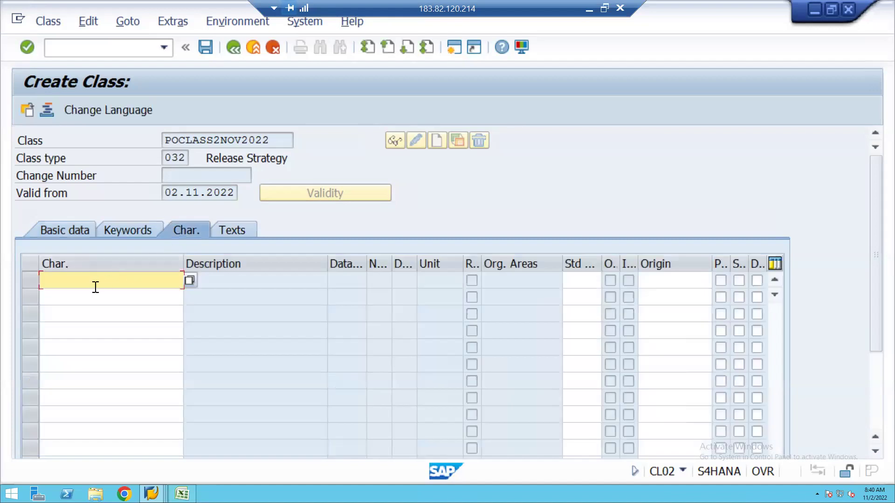
Copy PLANT1710 from cell A1 of the Excel sheet into the first row of the class's characteristics.
left_click(182, 494)
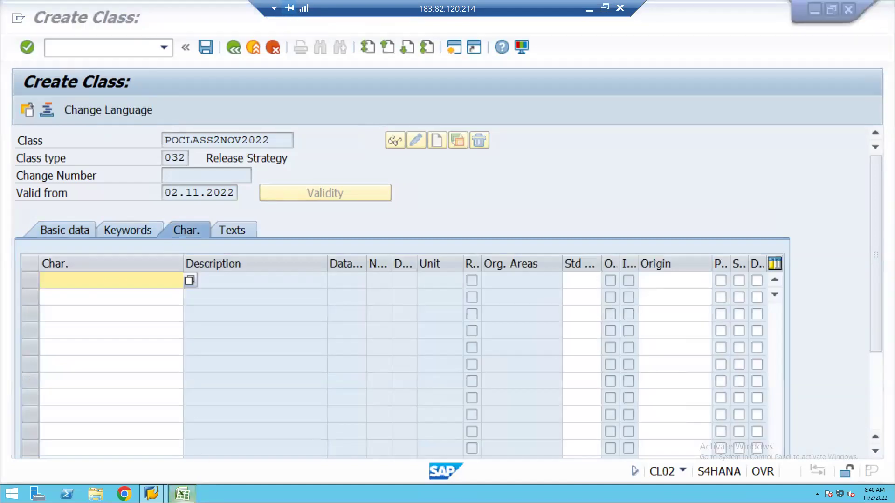
left_click(72, 138)
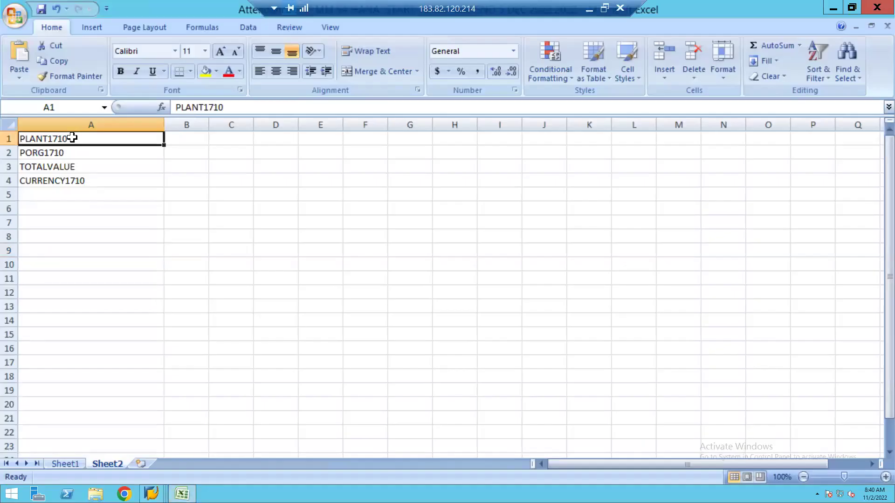
key("ctrl+c")
key("alt+Tab")
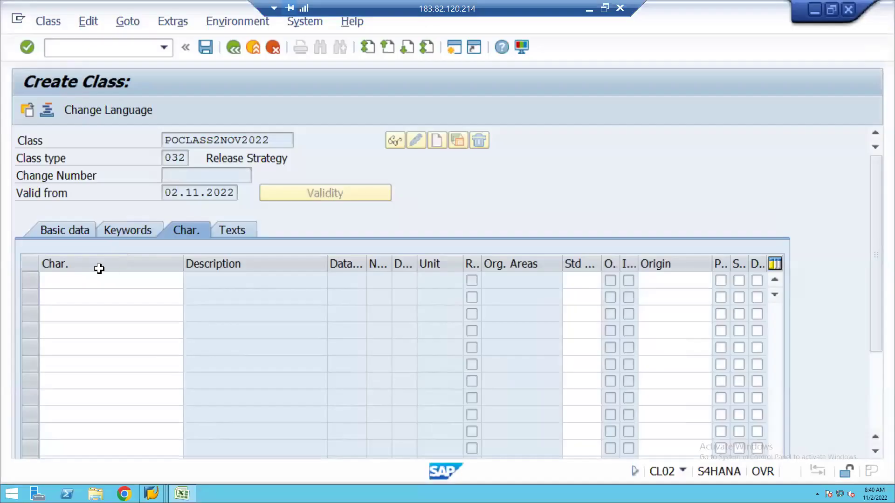
left_click(91, 278)
key("ctrl+v")
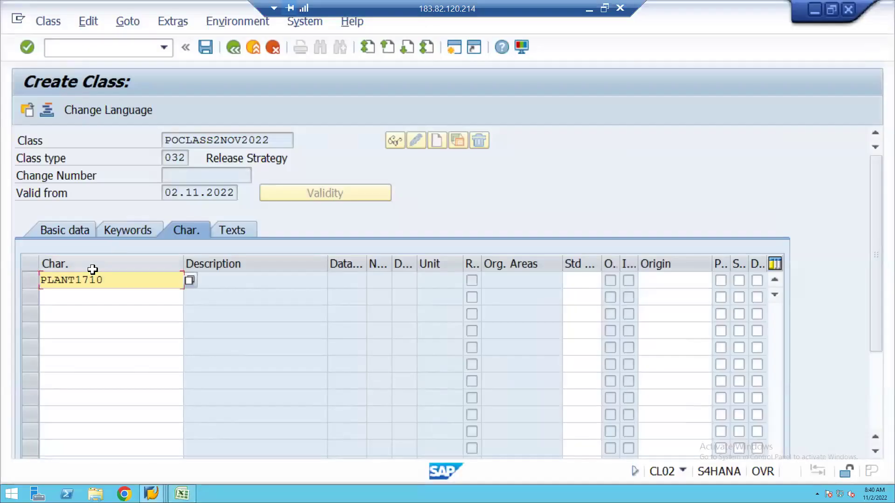
Copy PORG1710 from cell A2 of the Excel sheet into the second row of the class's characteristics.
left_click(74, 297)
key("alt")
key("alt+Tab")
left_click(61, 154)
key("ctrl+c")
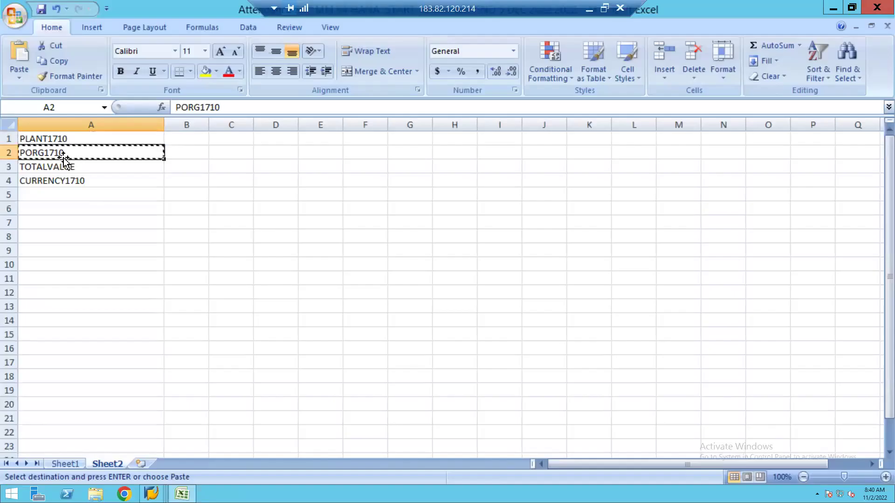
key("alt+Tab")
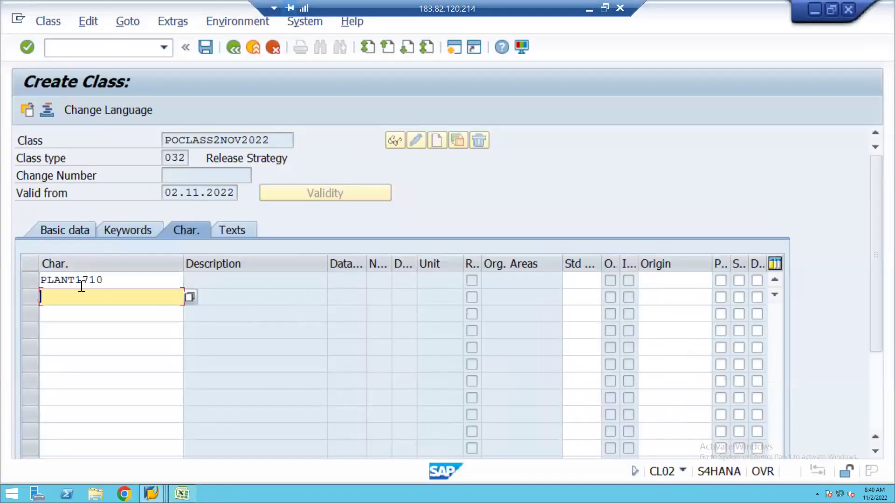
key("ctrl+v")
Copy TOTALVALUE from cell A3 of the Excel sheet into the third row of the class's characteristics.
key("alt+Tab")
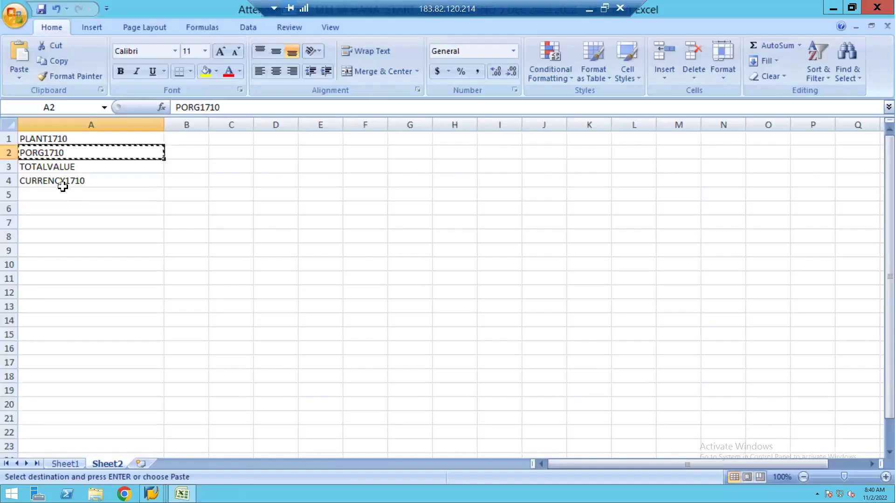
left_click(57, 168)
key("ctrl+c")
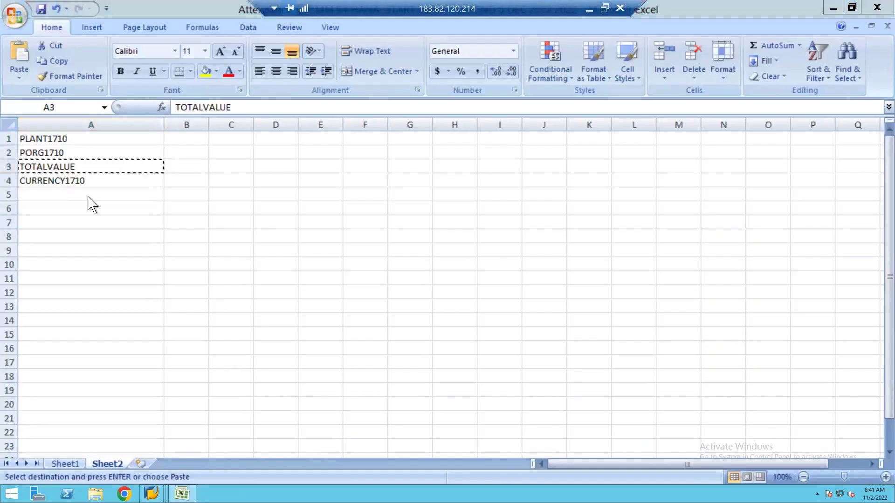
key("alt+Tab")
left_click(69, 312)
key("ctrl+v")
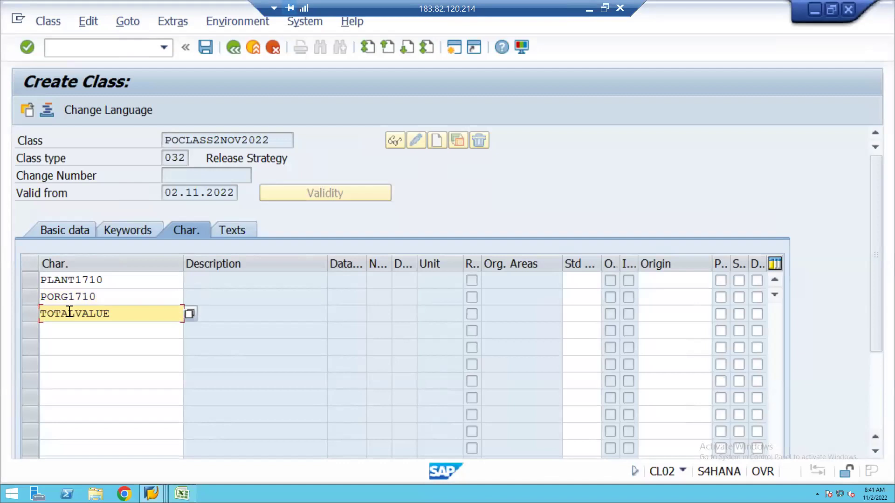
Copy CURRENCY1710 from cell A4 of the Excel sheet into the fourth row of the class's characteristics.
key("alt+Tab")
left_click(71, 182)
key("ctrl+c")
key("alt+Tab")
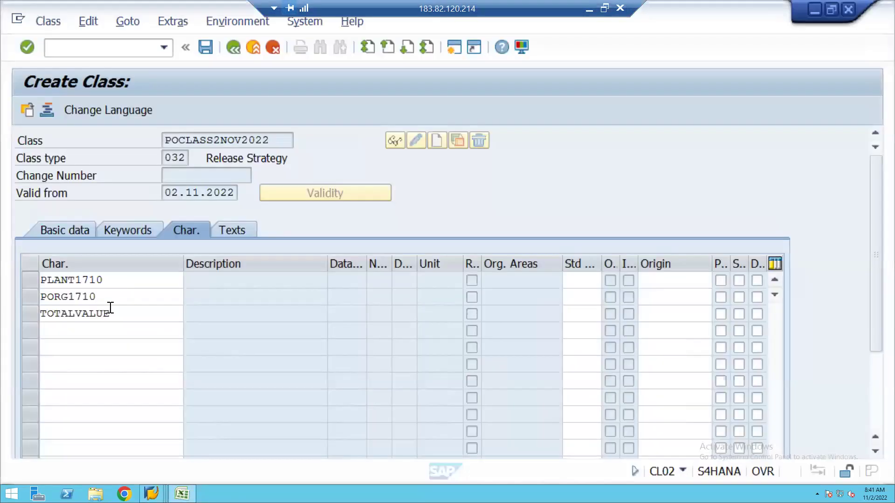
left_click(73, 331)
key("ctrl+v")
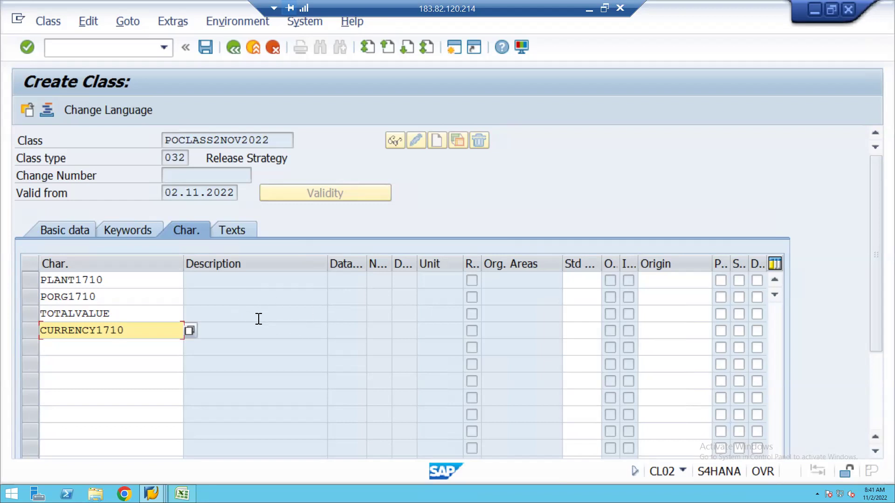
Confirm the class's four characteristics and copy the class name POCLASS2NOV2022 into cell A6 of the Excel sheet.
key("Return")
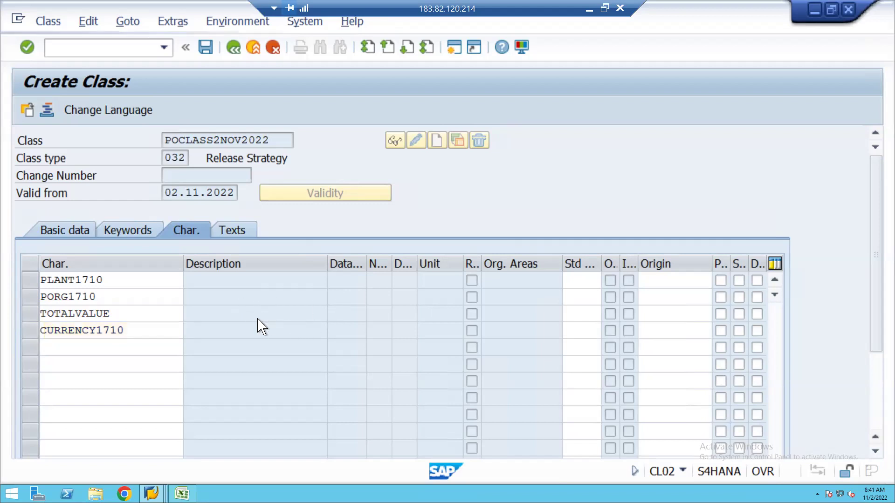
left_click(238, 414)
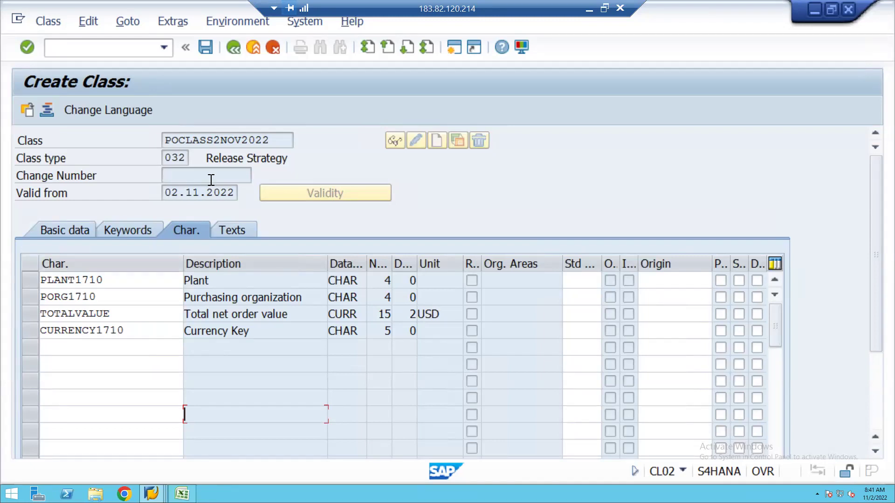
left_click(277, 139)
key("shift+Left")
key("shift+Left")
key("shift+Left")
key("shift+Left")
key("shift+Left")
key("shift+Left")
key("shift+Left")
key("shift+Left")
key("shift+Left")
key("shift+Left")
key("shift+Left")
key("shift+Left")
key("shift+Left")
key("shift+Left")
key("shift+Left")
key("Left")
key("alt+Tab")
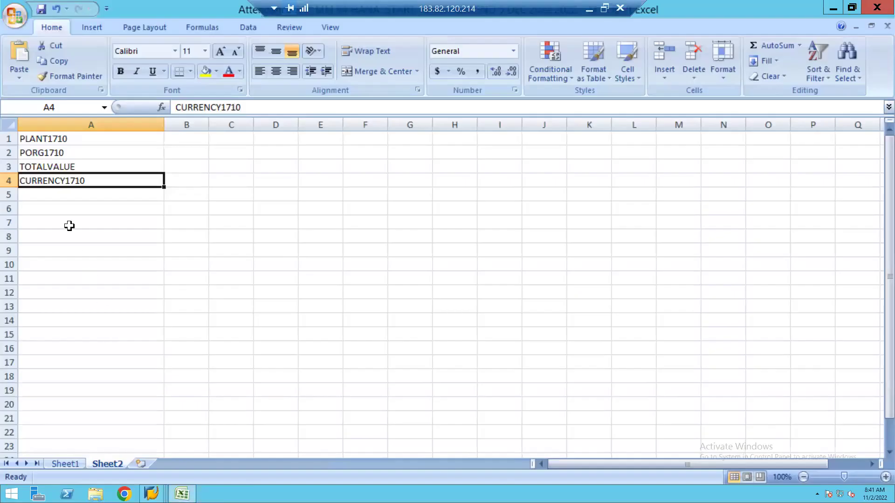
left_click(38, 210)
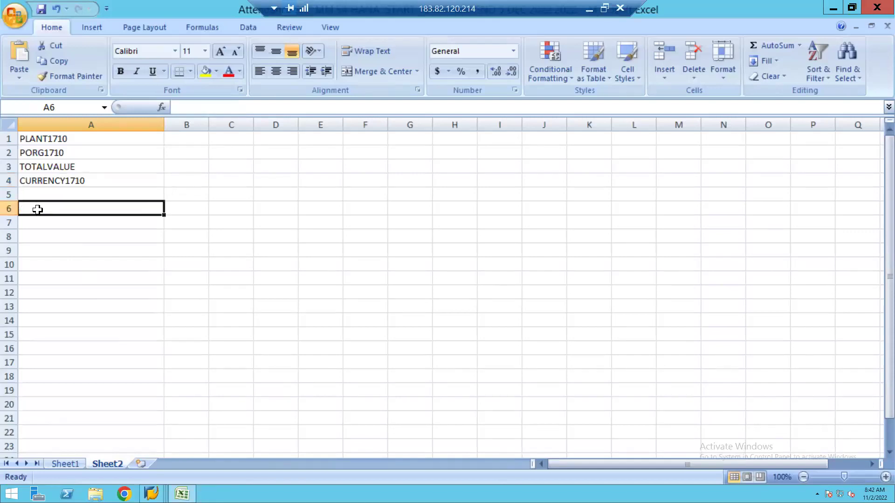
key("ctrl+v")
key("alt+Tab")
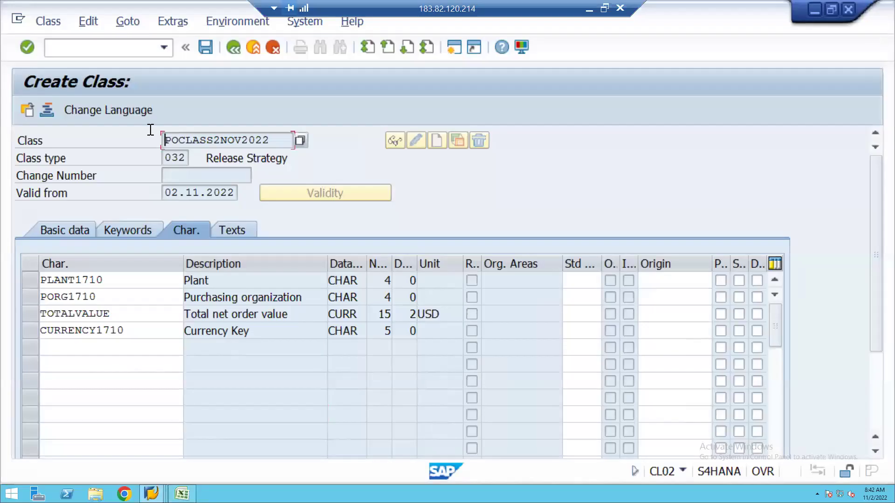
Save the class in SAP and open the Release Groups activity under Define Release Procedure for Purchase Orders.
left_click(206, 48)
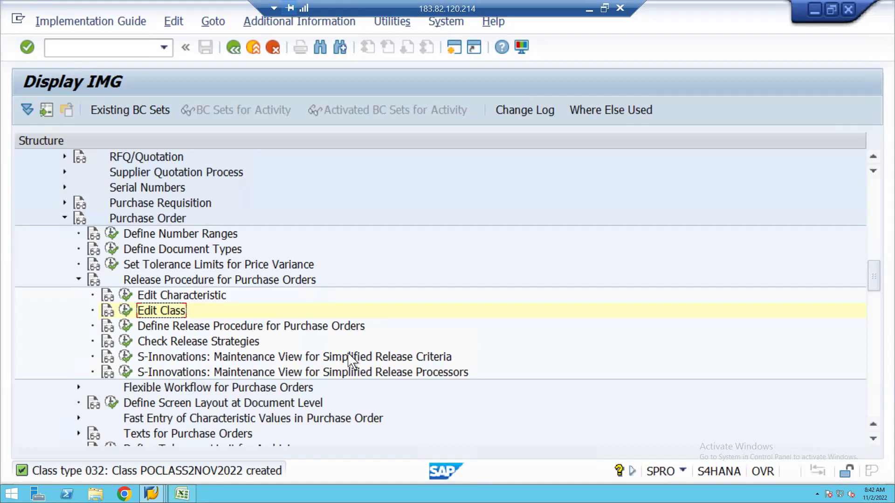
left_click(125, 327)
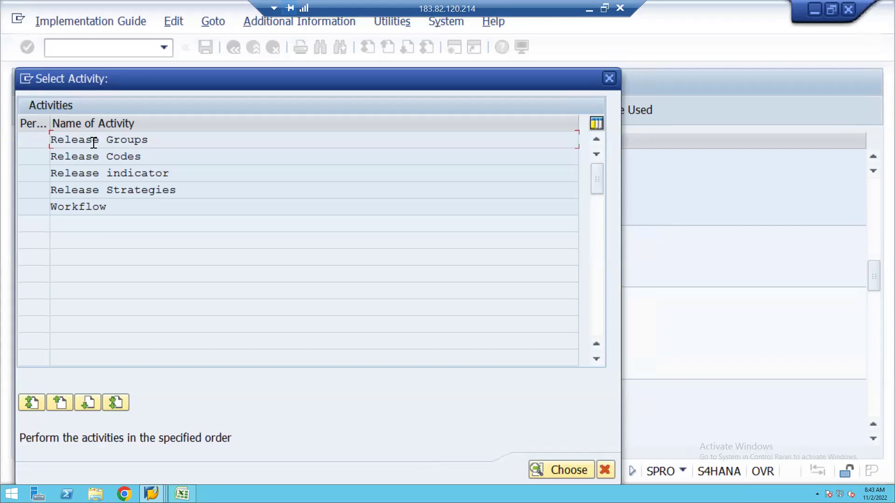
double_click(83, 140)
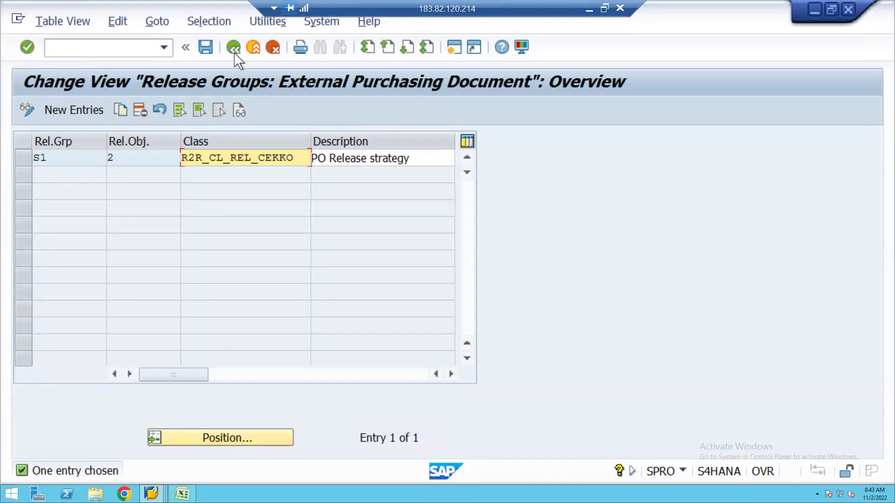
Delete release group S1 with class R2R_CL_REL_CEKKO and save the deletion under the proposed customizing request.
left_click(22, 158)
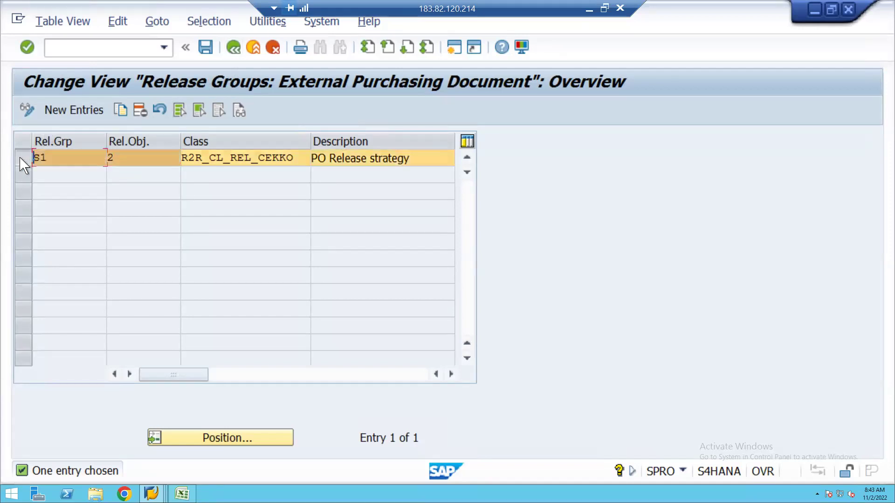
left_click(140, 112)
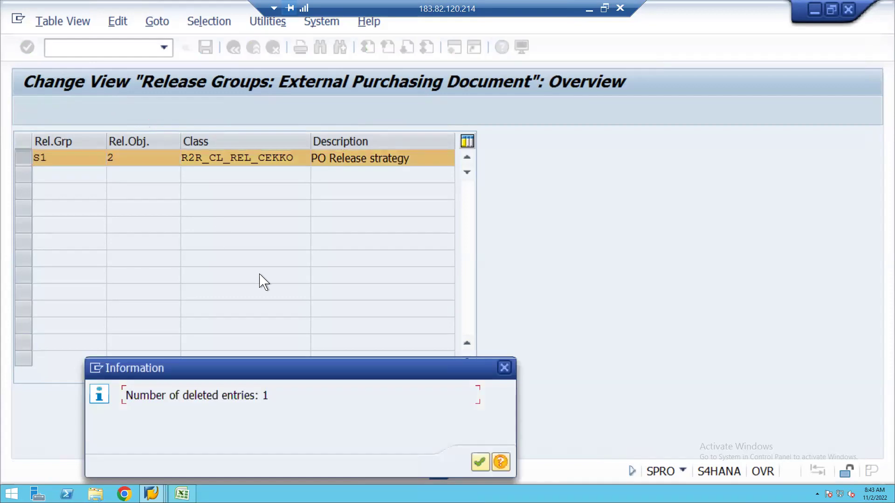
left_click(480, 462)
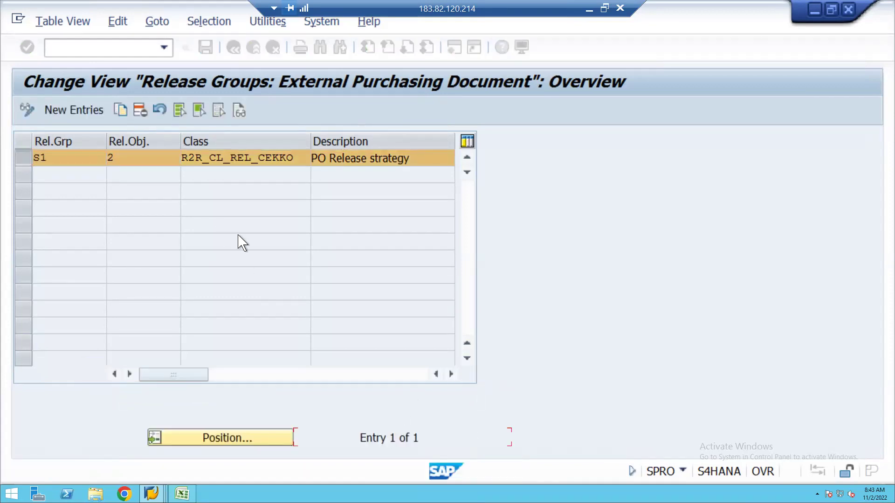
left_click(205, 46)
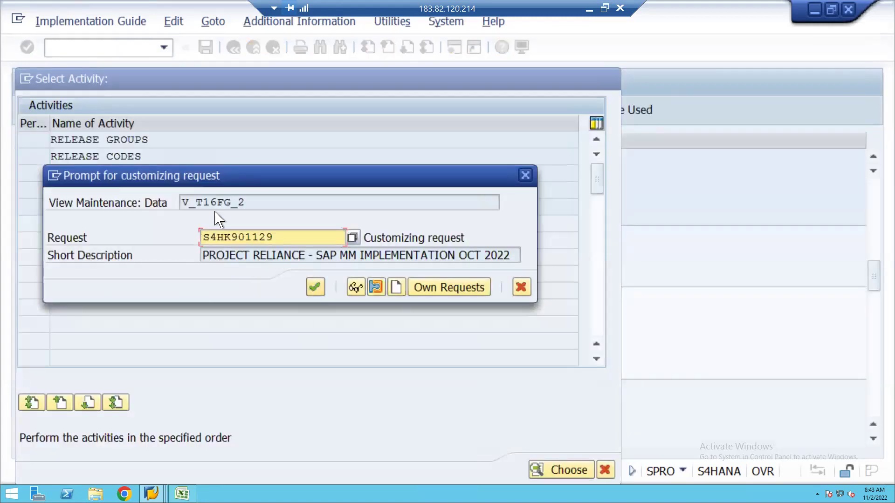
left_click(314, 288)
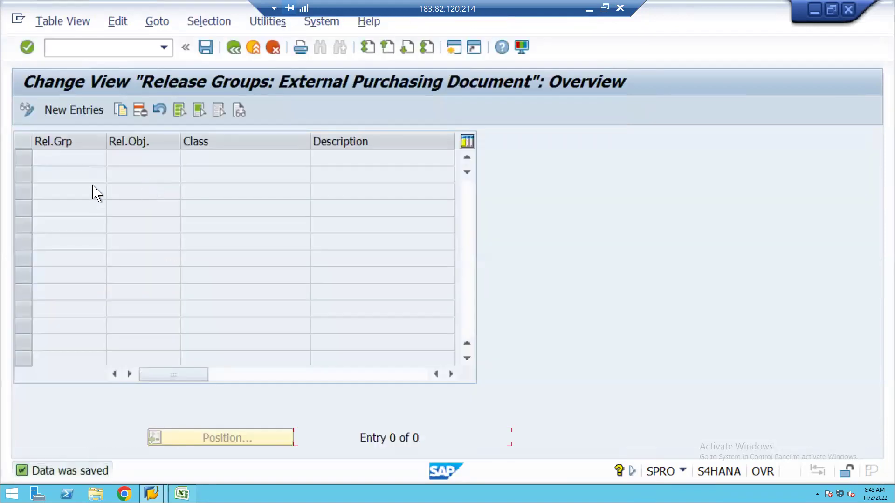
left_click(233, 46)
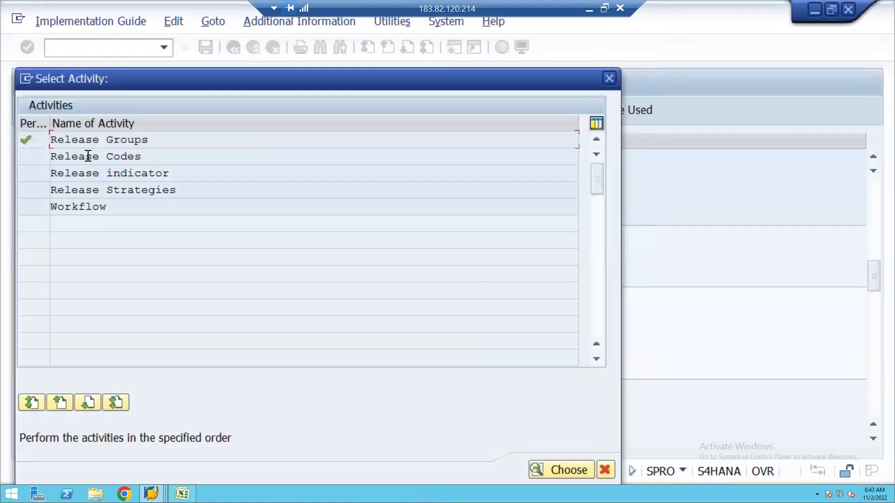
Check the existing entries for release codes, release indicators and release strategies of external purchasing documents.
double_click(86, 157)
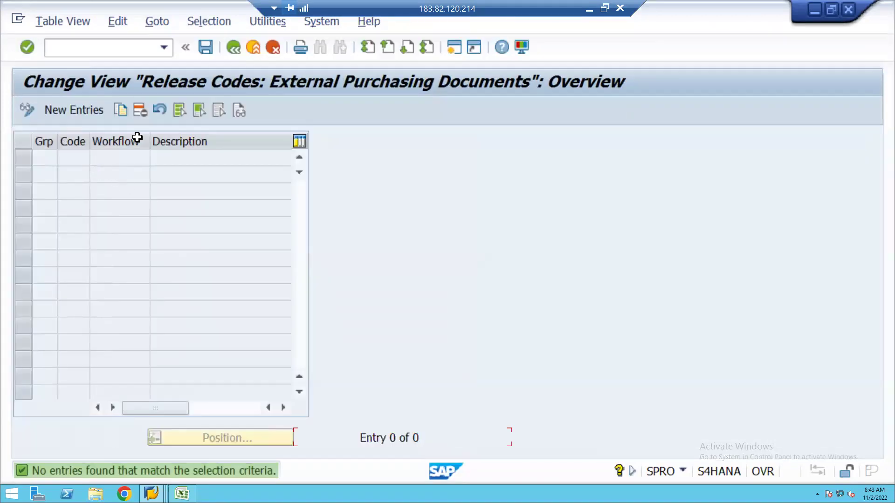
left_click(233, 47)
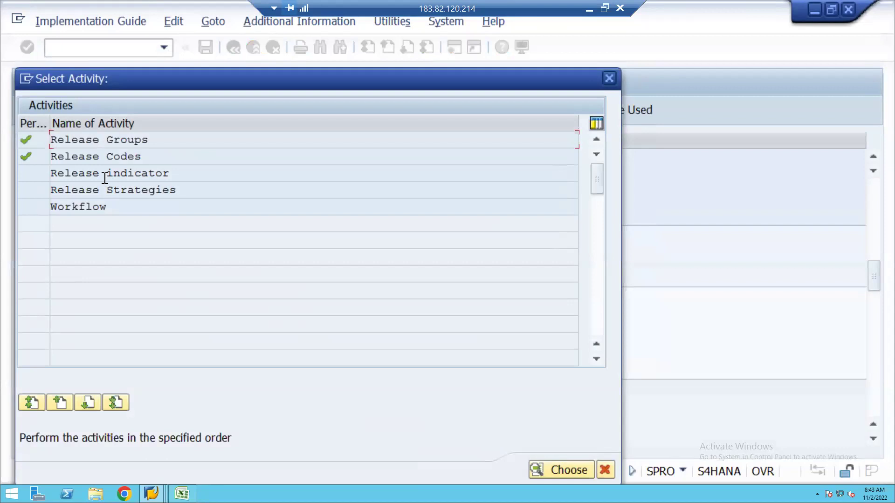
double_click(83, 173)
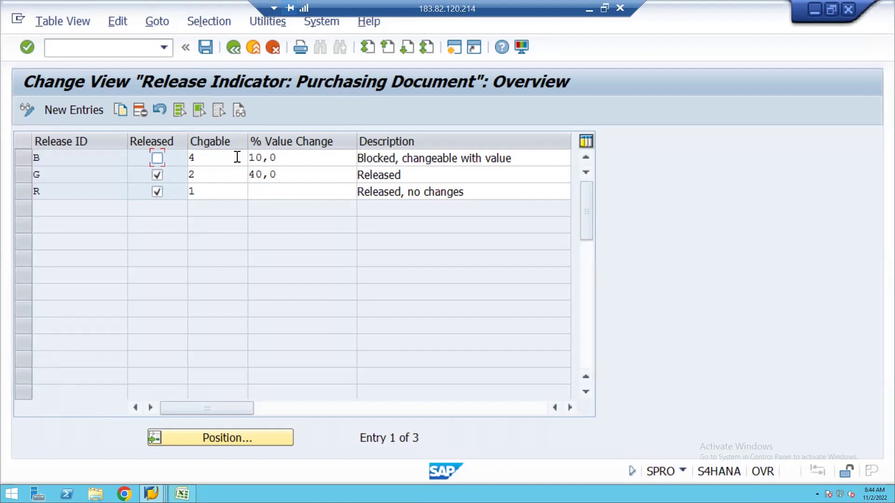
left_click(238, 48)
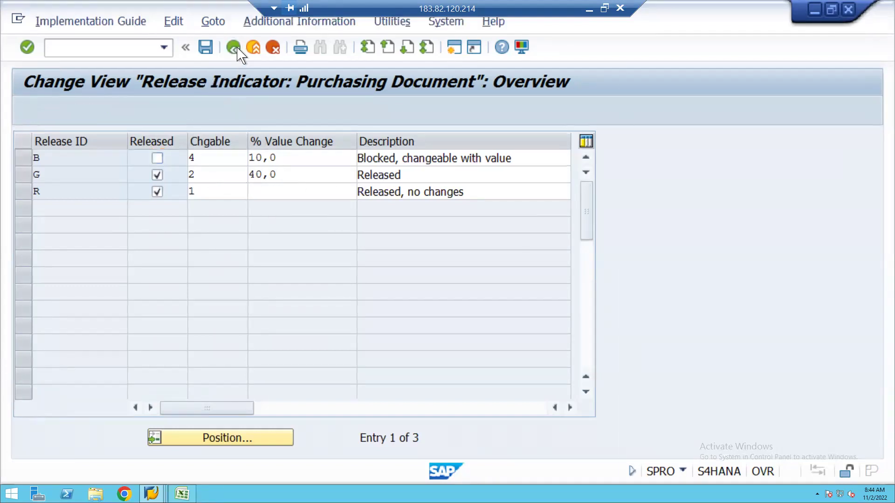
double_click(89, 191)
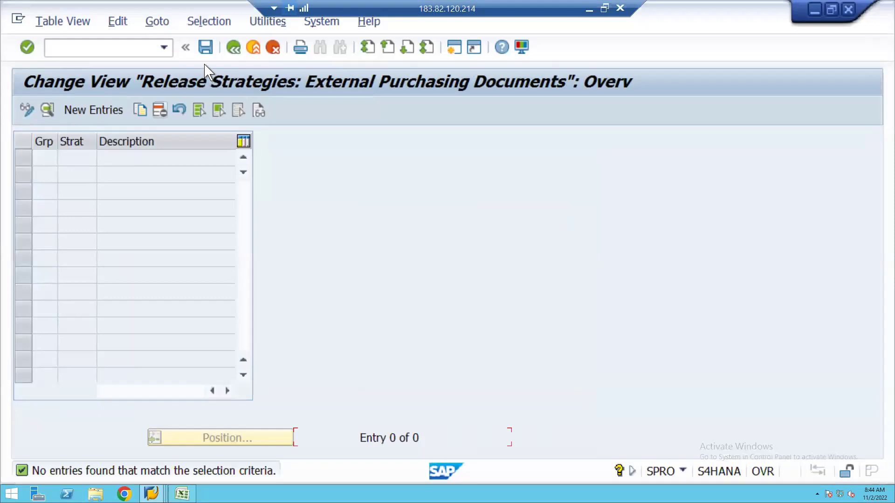
left_click(234, 48)
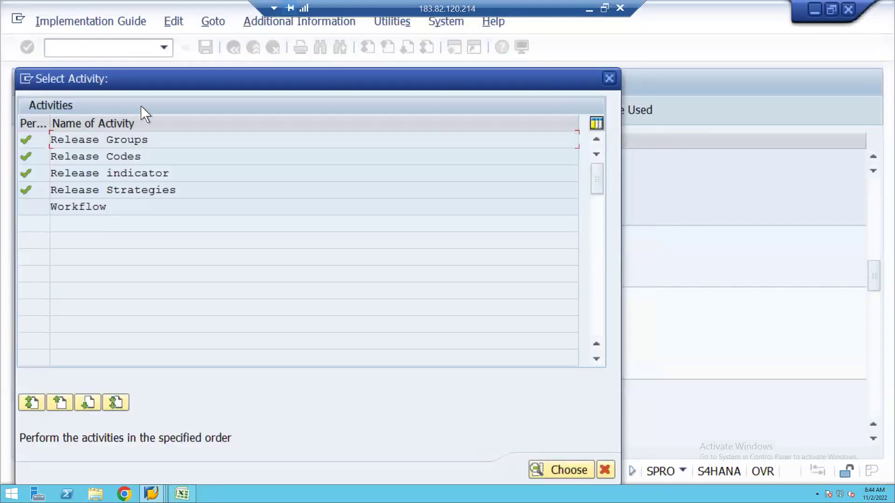
Add a new release group PO with class POCLASS2NOV2022, copied from cell A6 of the Excel sheet.
double_click(79, 142)
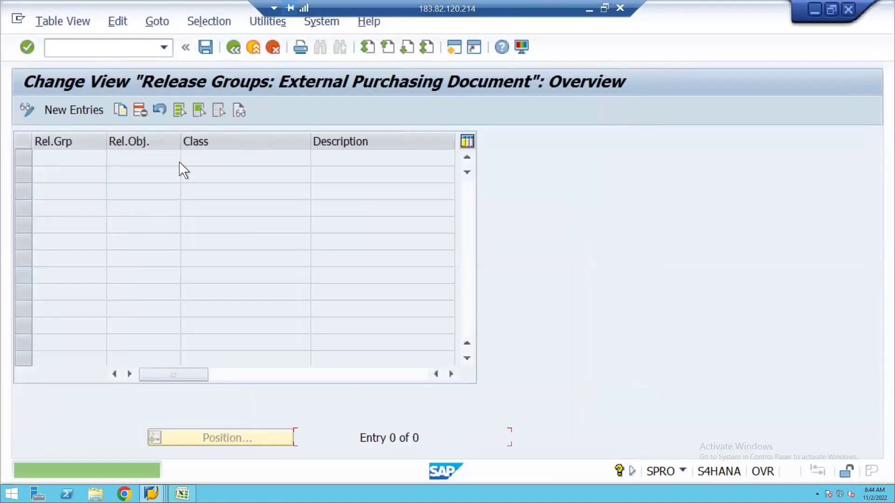
left_click(70, 111)
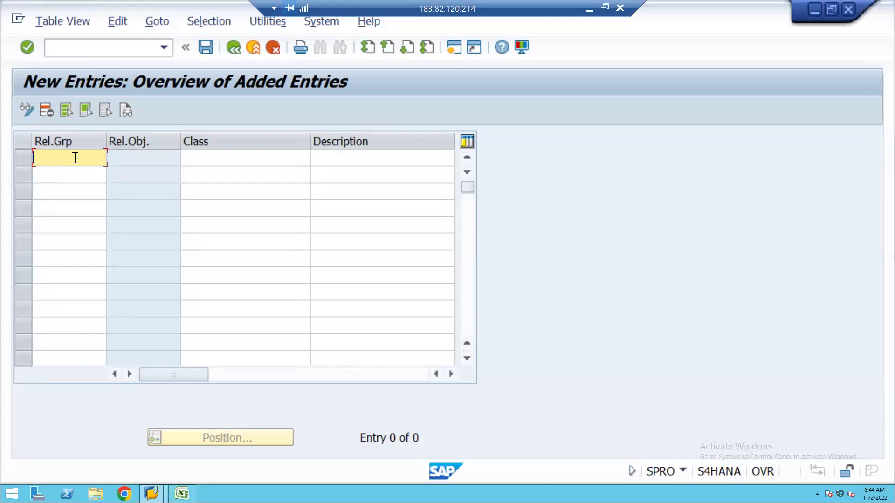
type("PO")
left_click(224, 154)
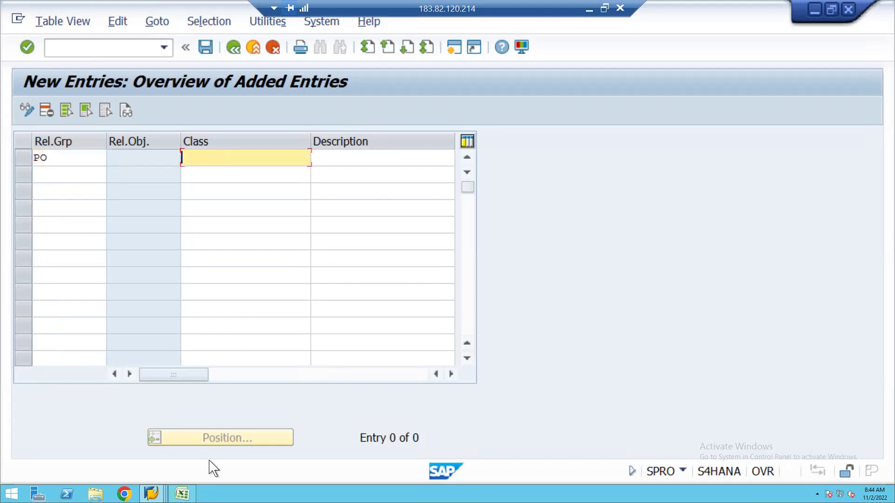
left_click(182, 494)
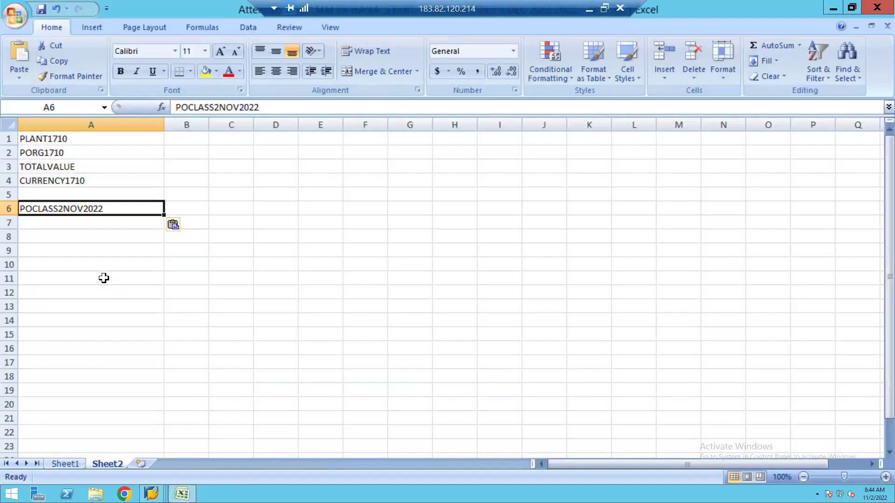
key("ctrl+c")
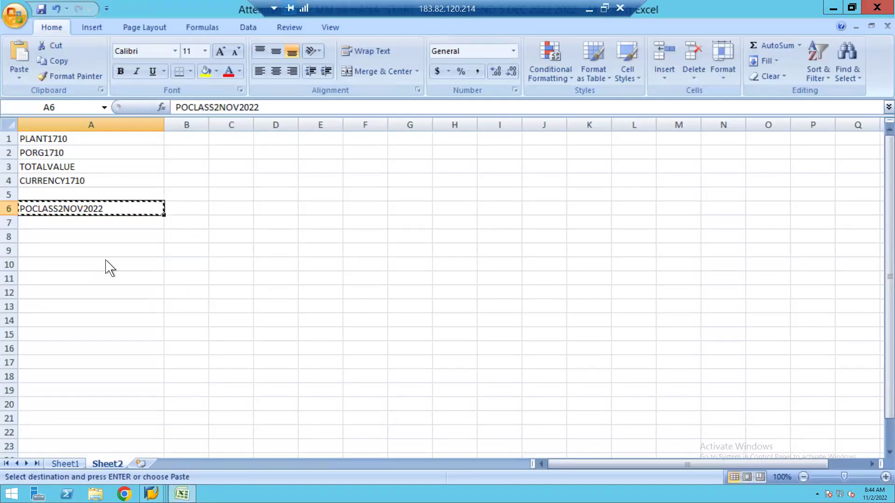
key("alt+Tab")
left_click(209, 160)
key("ctrl+v")
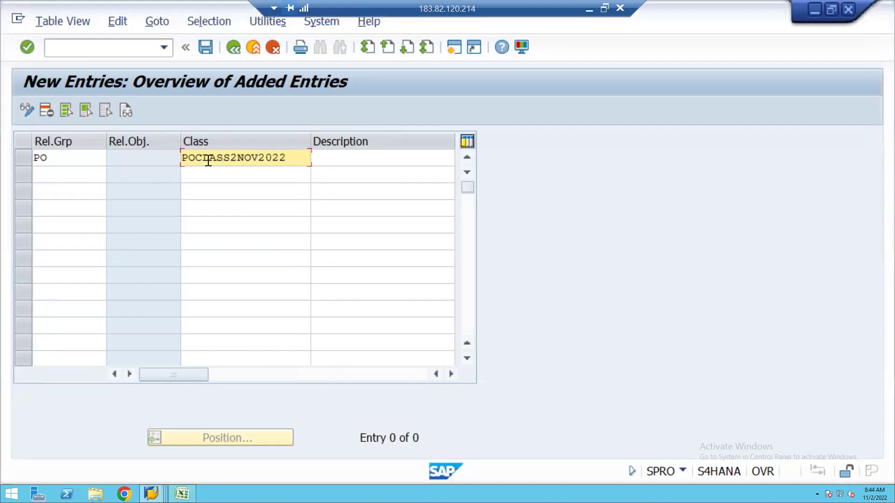
key("Return")
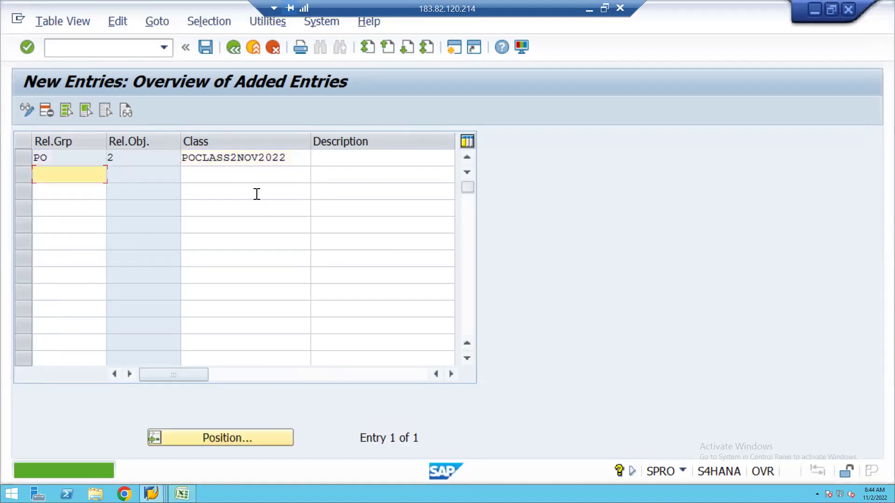
left_click(332, 158)
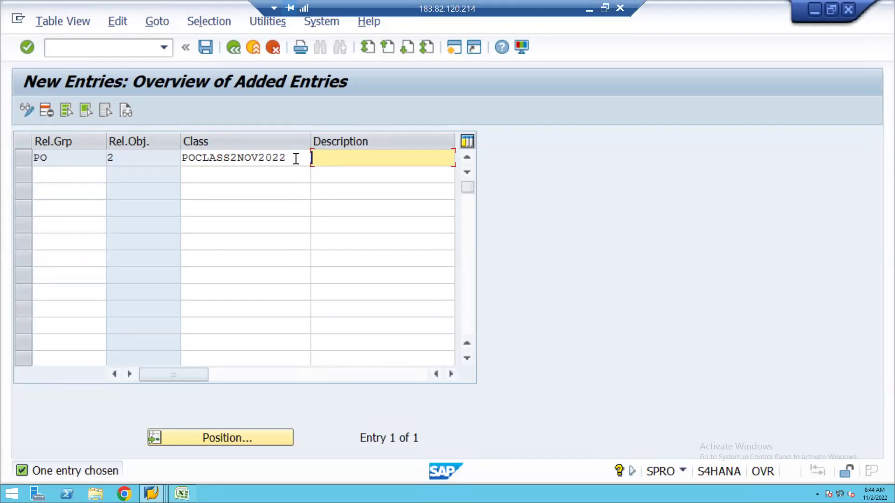
Leave the release groups without saving the new PO entry and return to the activity selection.
left_click(233, 47)
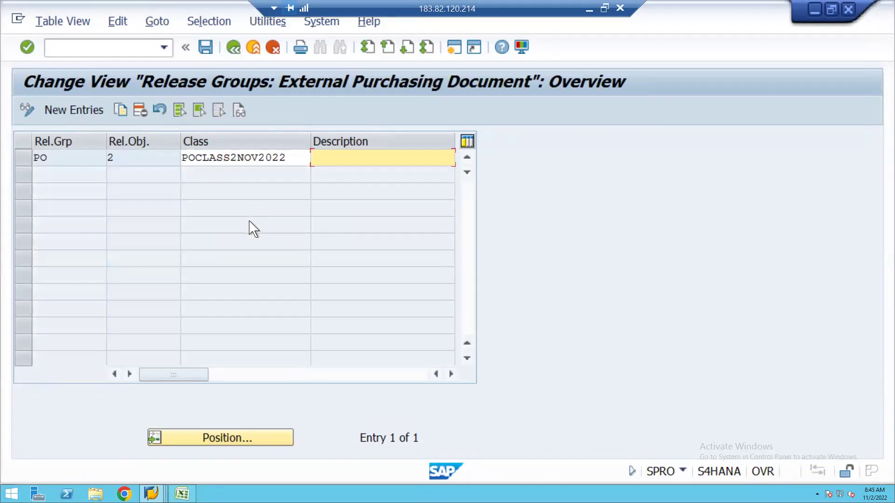
left_click(233, 48)
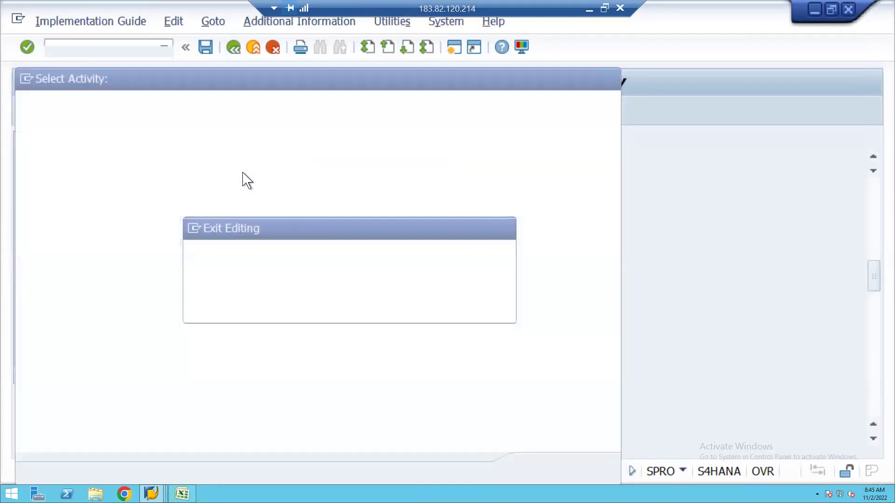
left_click(341, 310)
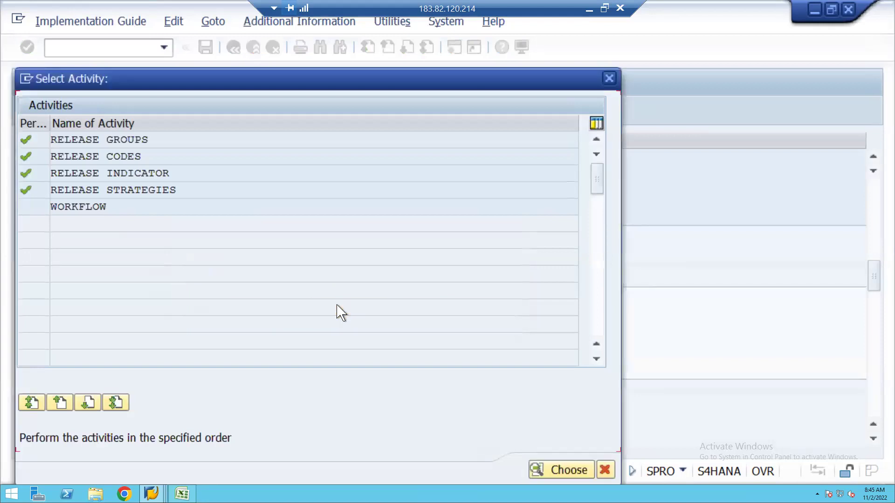
Add a new release group P1 with class POCLASS2NOV2022 and the description <10000.
double_click(122, 140)
left_click(75, 110)
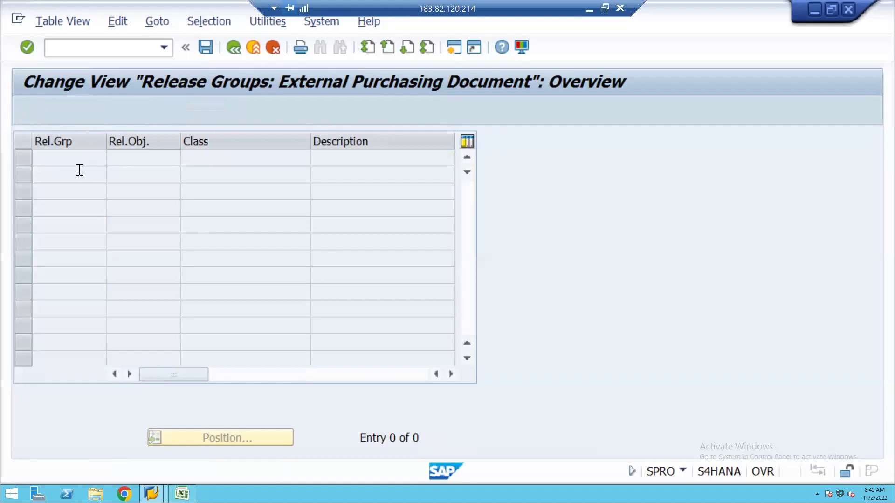
type("P1")
left_click(214, 159)
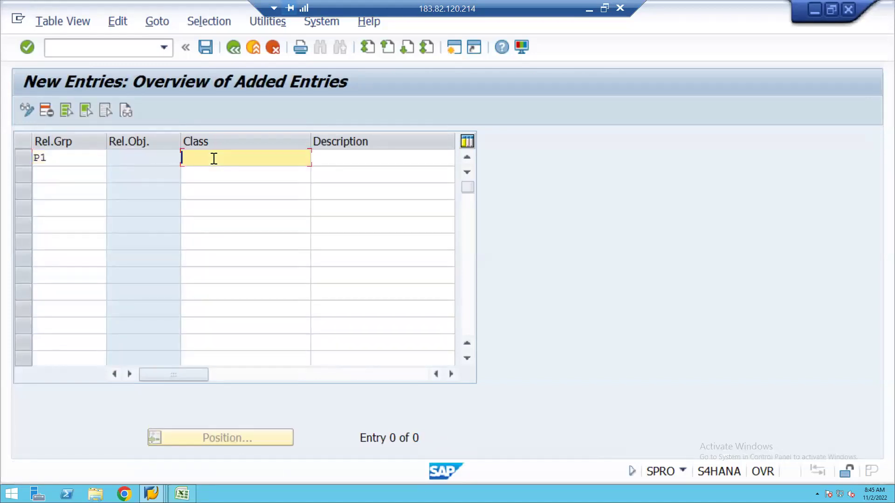
left_click(242, 177)
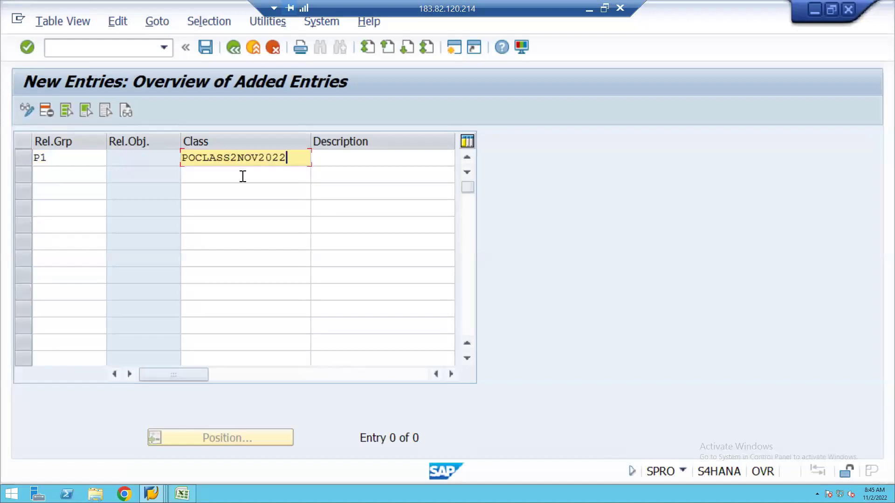
left_click(346, 161)
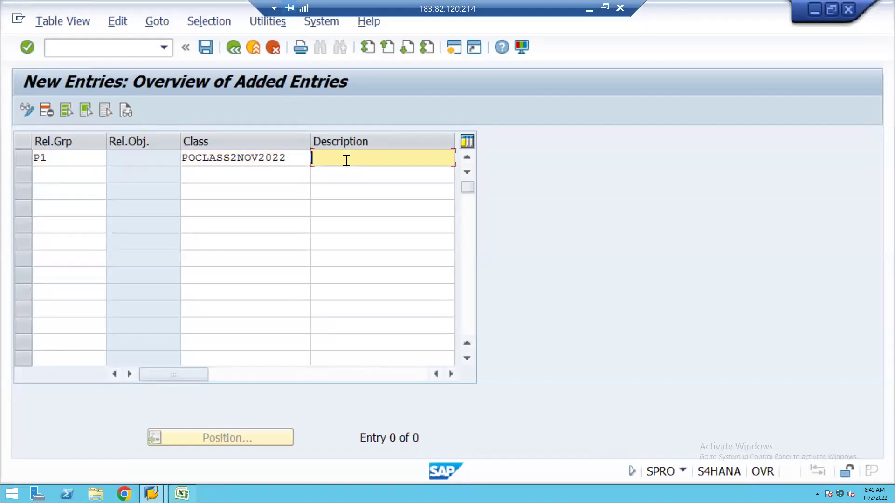
type("<10000")
Add a second release group P2 with class POCLASS2NOV2022 and the description <30000.
left_click(70, 174)
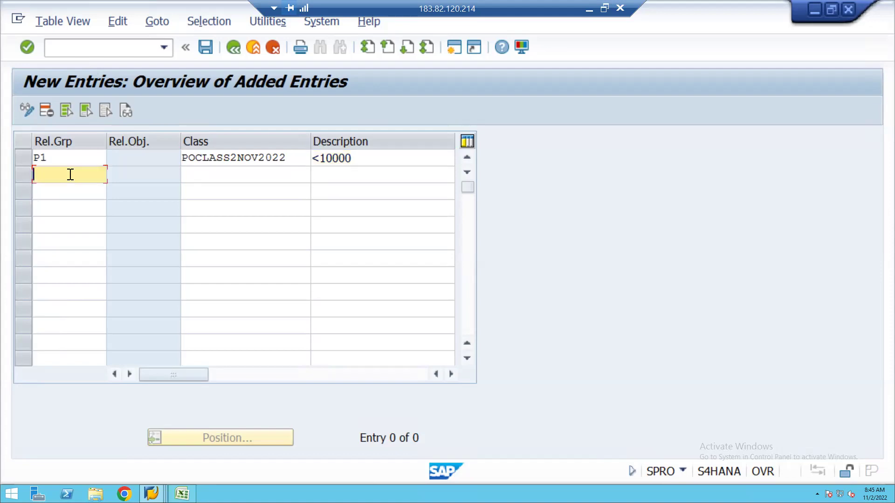
type("P2")
left_click(225, 176)
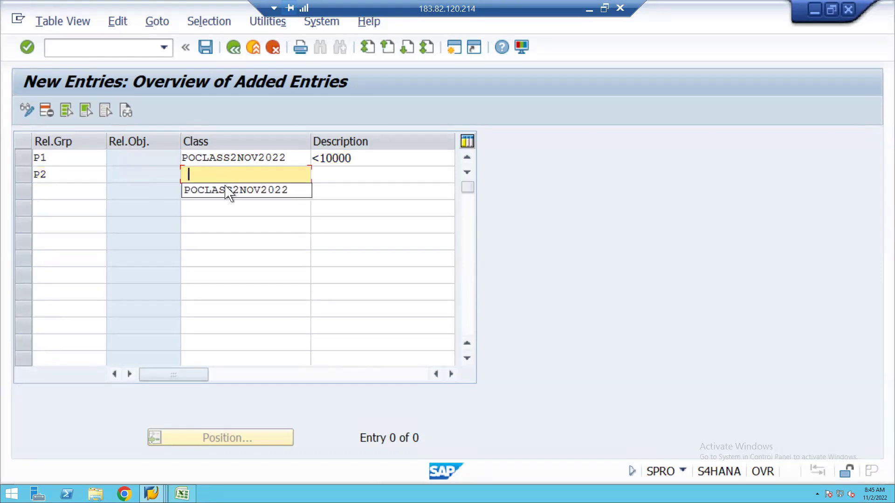
left_click(217, 190)
left_click(332, 177)
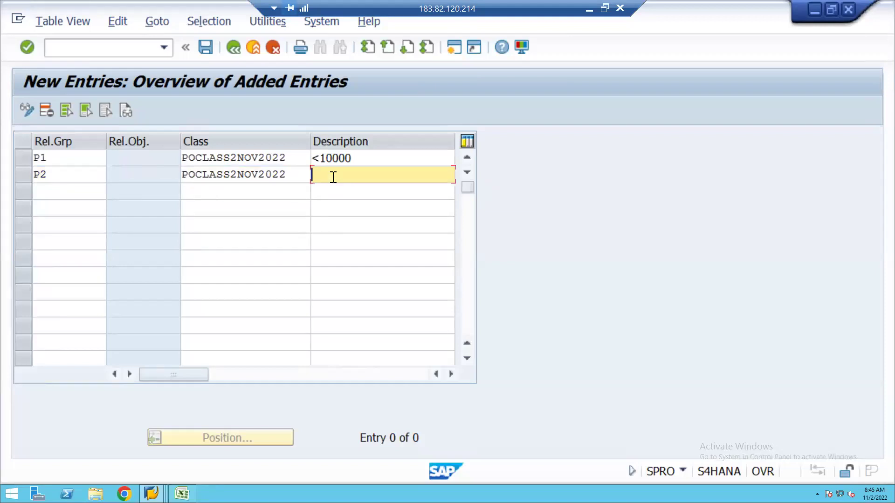
type("<30000")
key("Return")
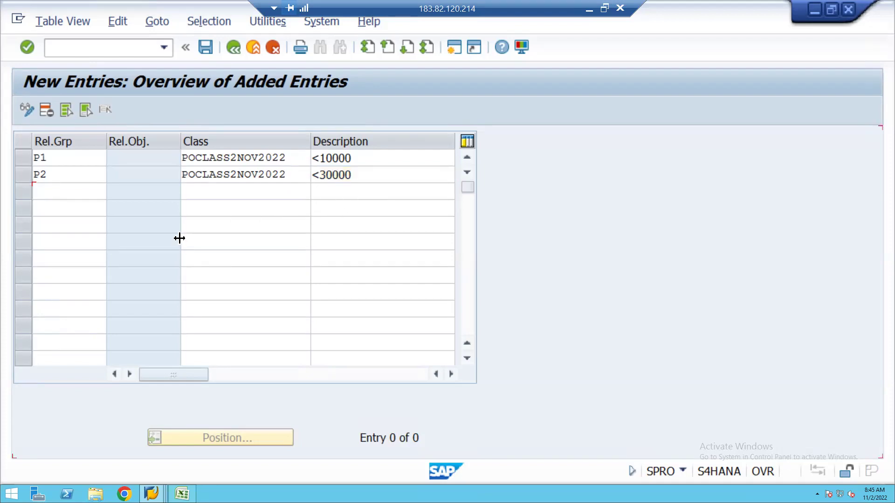
Save the new release groups under the proposed customizing request and return to the activity selection.
left_click(205, 47)
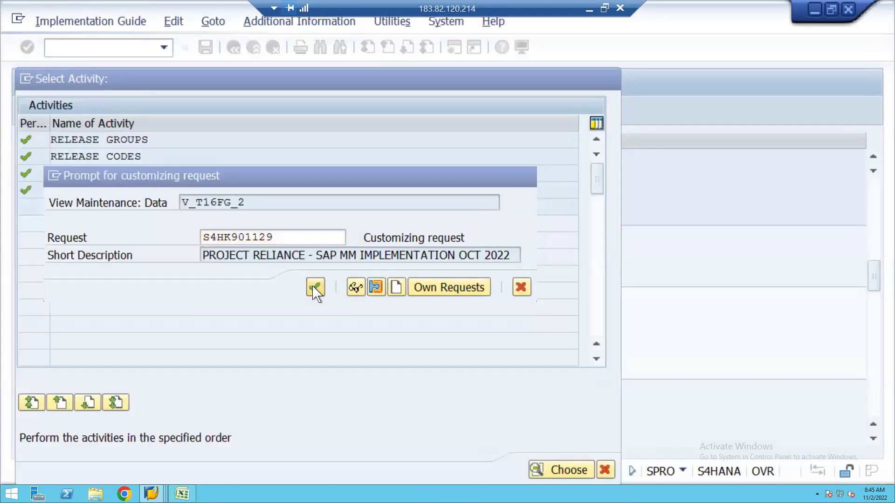
left_click(315, 288)
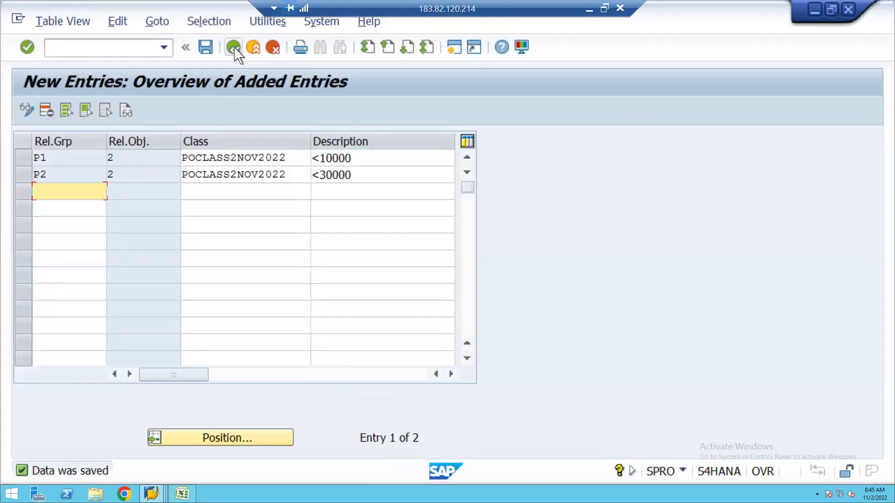
left_click(234, 48)
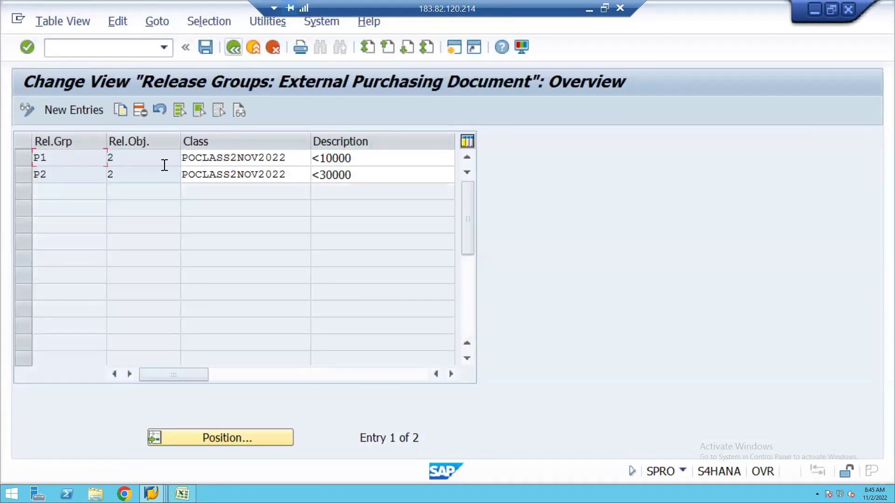
left_click(234, 48)
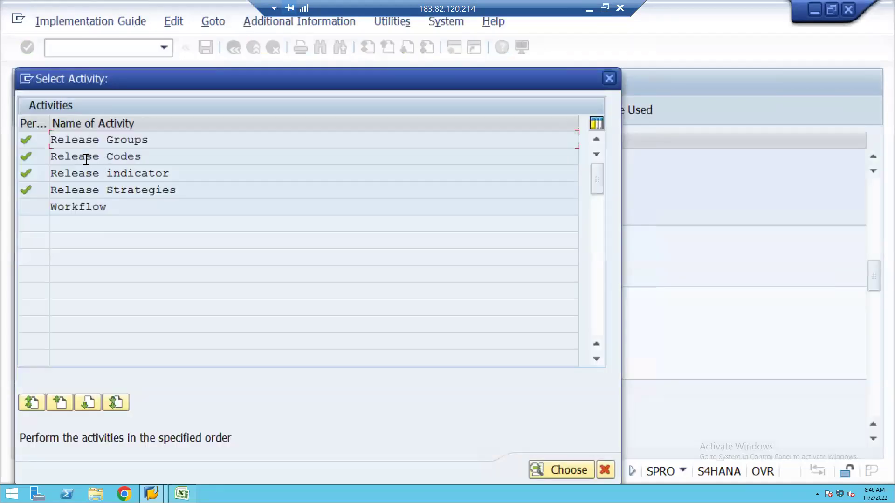
Create a release code entry for release group P1, picked from the available groups, leaving its code blank.
double_click(86, 160)
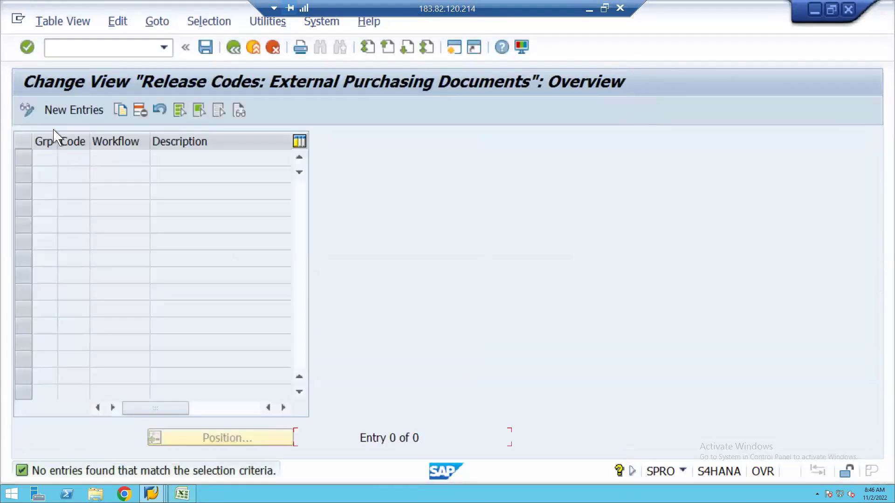
left_click(76, 112)
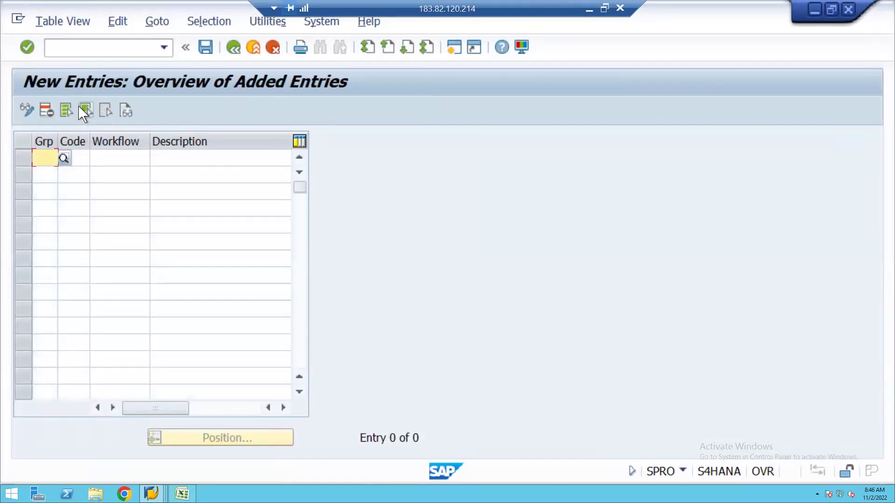
left_click(65, 159)
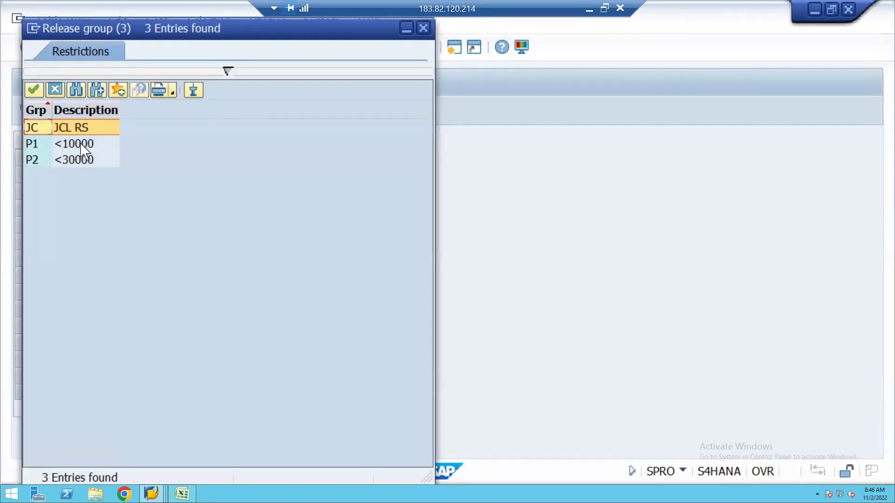
double_click(83, 150)
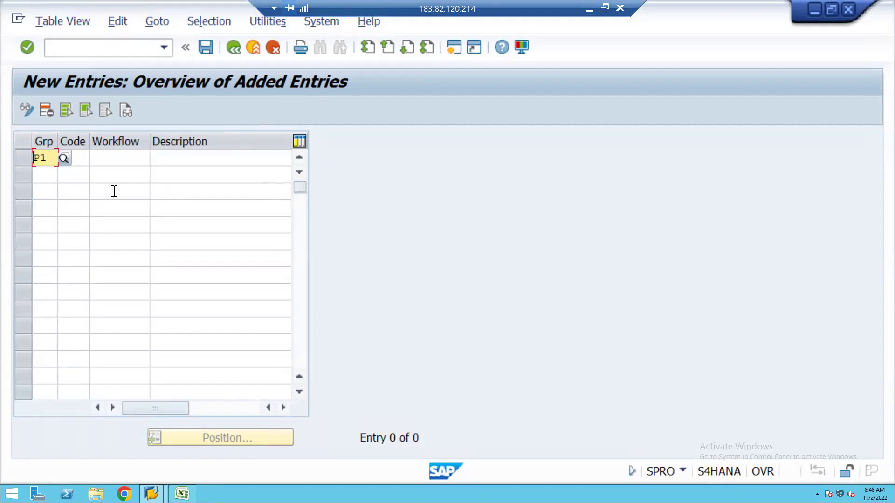
left_click(64, 159)
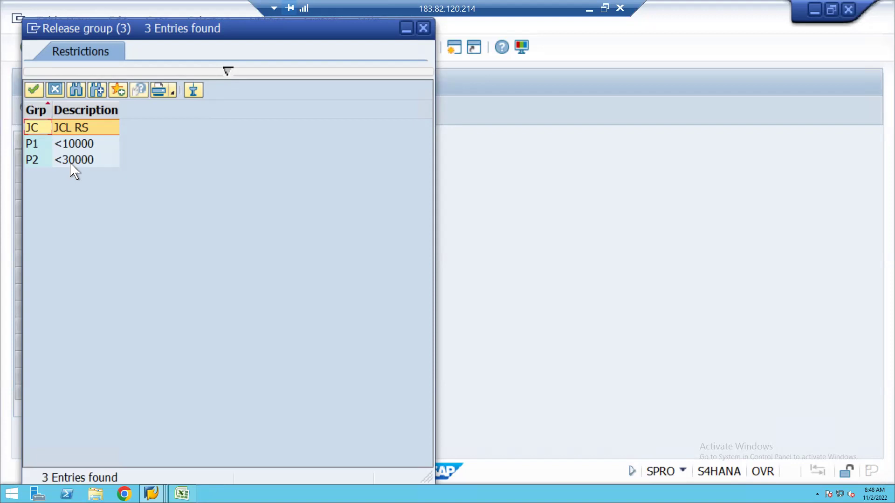
left_click(55, 89)
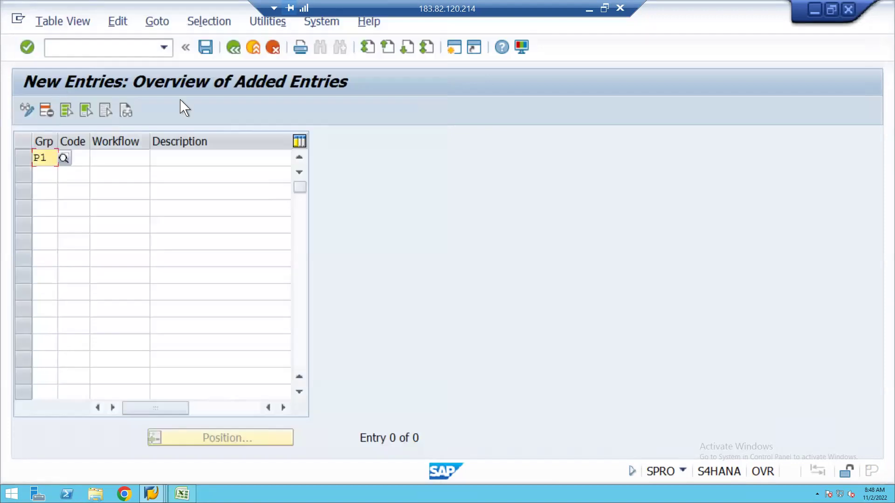
Leave the release codes, saving the blank P1 entry under the proposed customizing request.
left_click(234, 49)
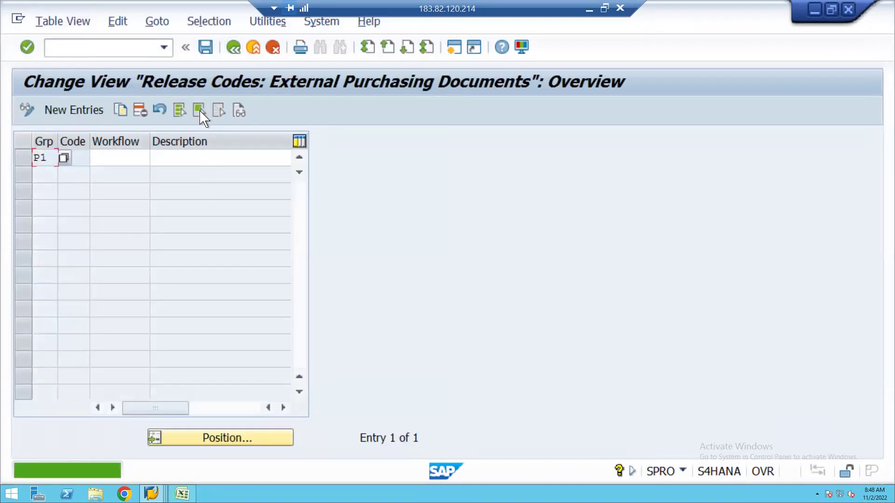
left_click(273, 47)
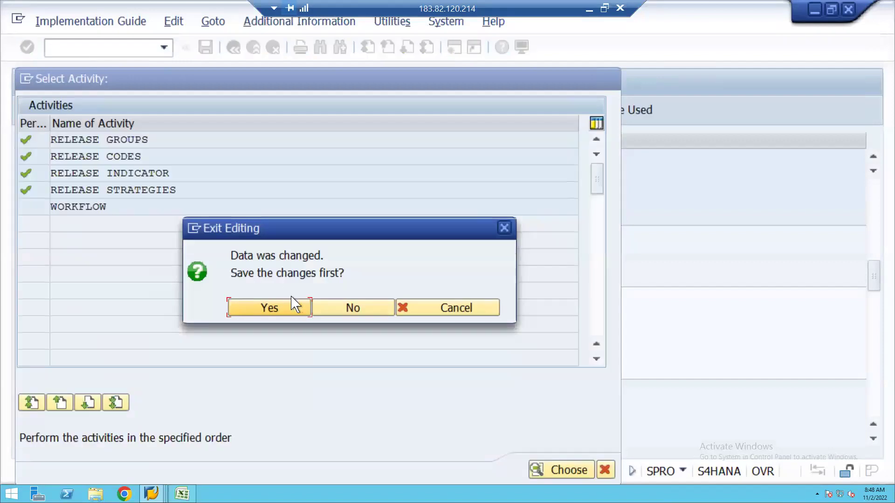
left_click(280, 310)
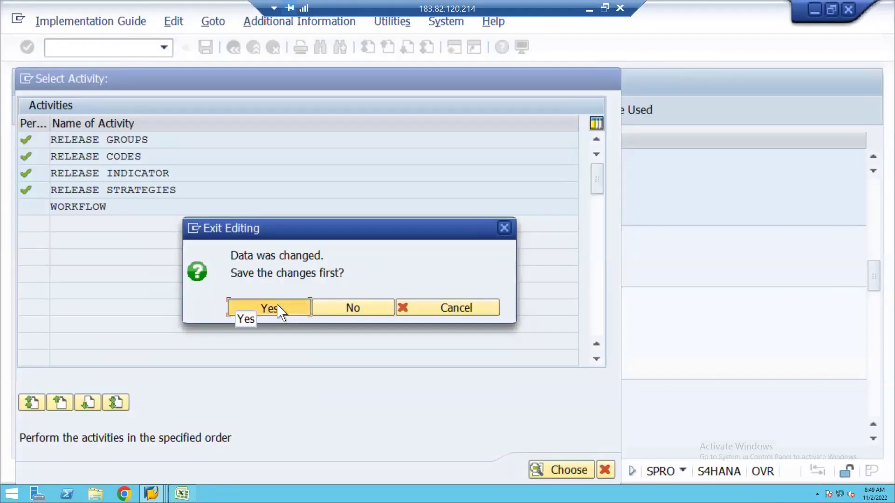
left_click(315, 287)
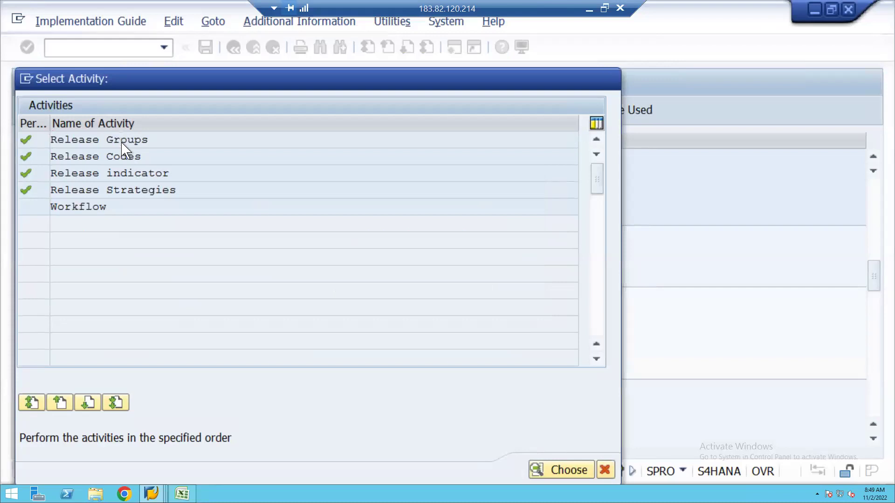
Delete release group P2 and save the deletion under the proposed customizing request, then return to the activity selection.
double_click(122, 142)
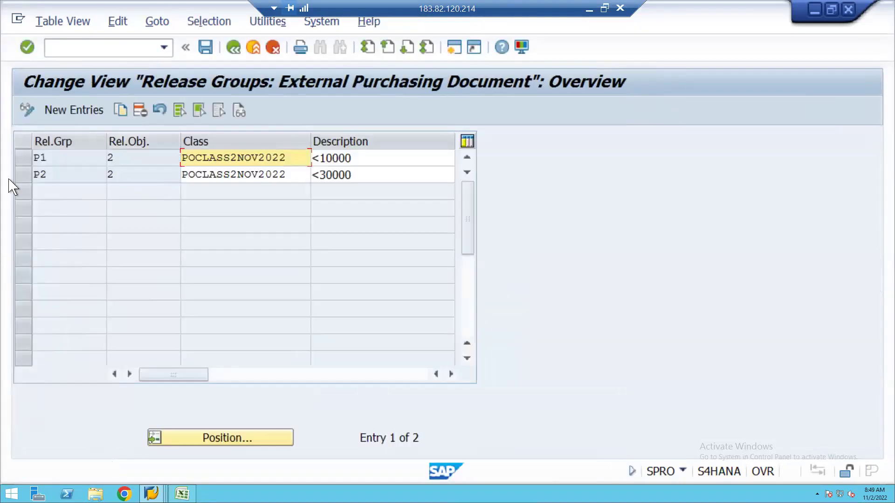
left_click(23, 179)
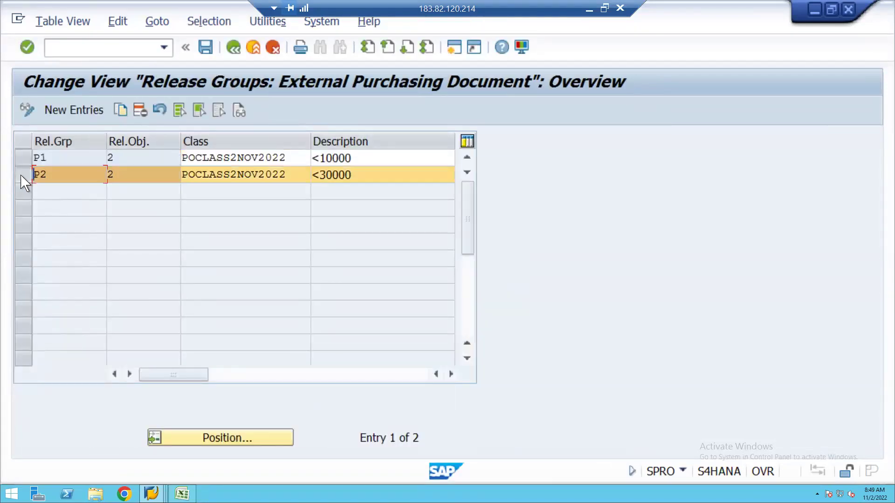
left_click(140, 111)
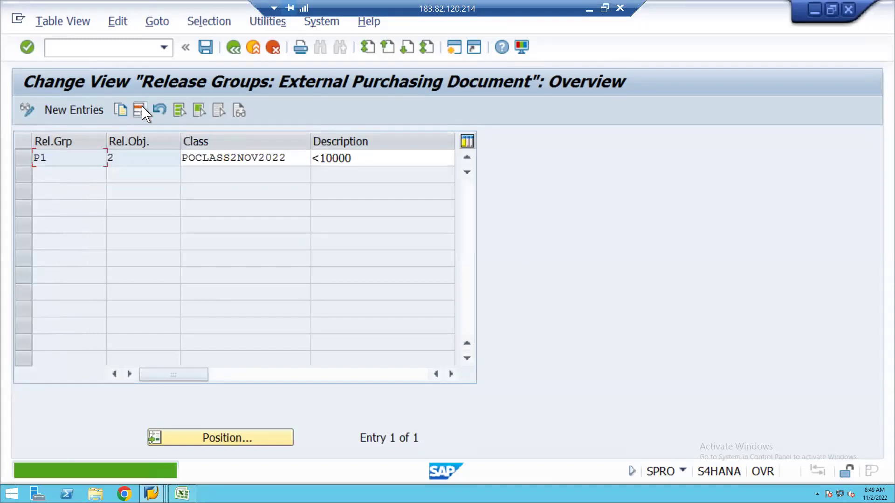
left_click(206, 47)
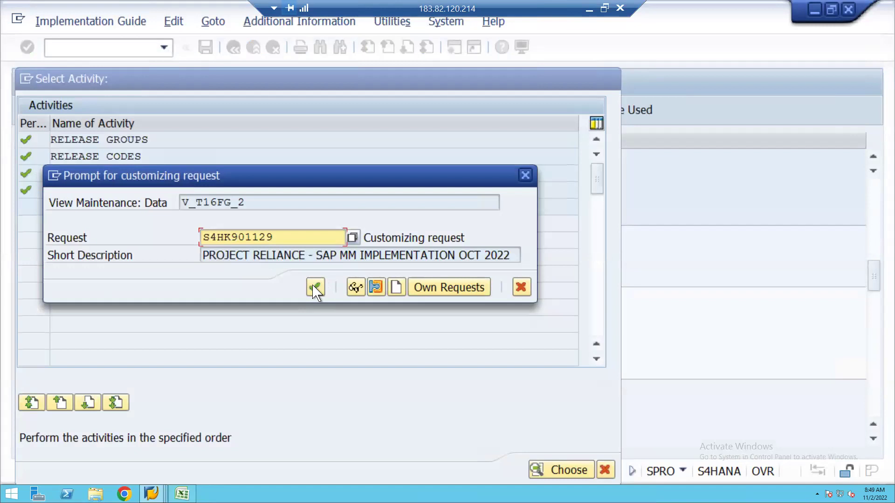
left_click(315, 287)
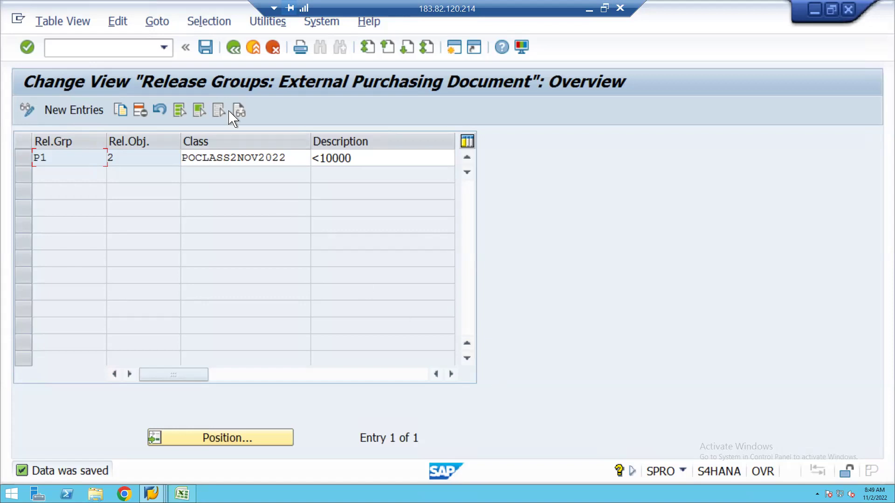
left_click(234, 49)
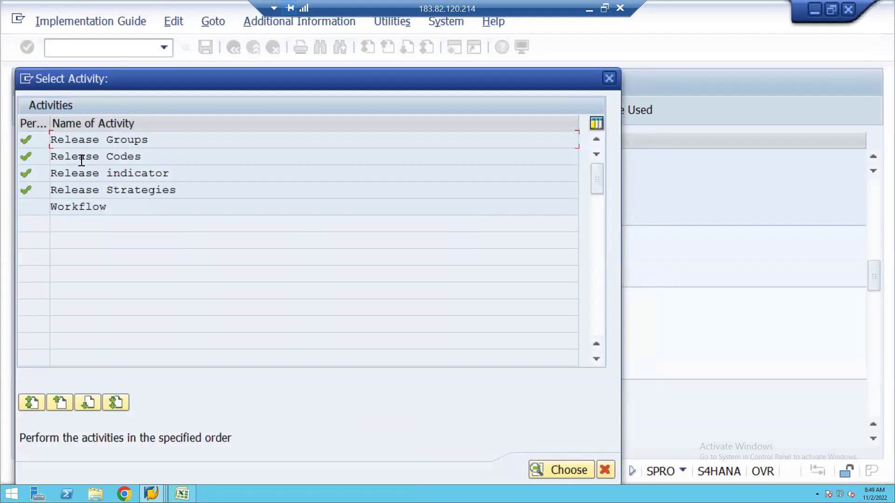
Delete the blank release code entry of group P1 and save the deletion under the proposed customizing request.
double_click(82, 156)
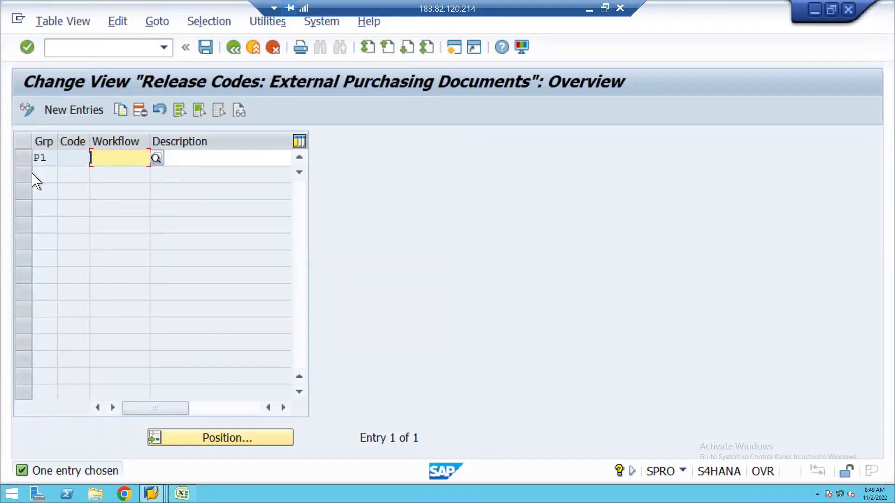
left_click(23, 158)
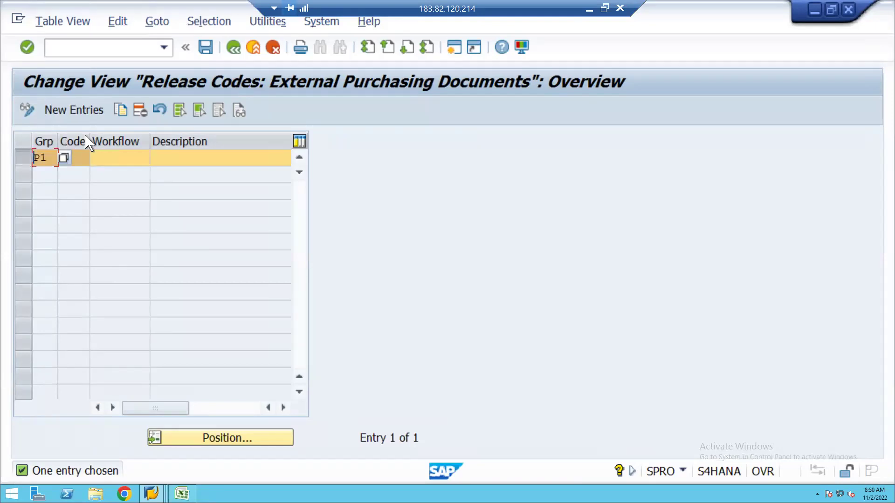
left_click(140, 111)
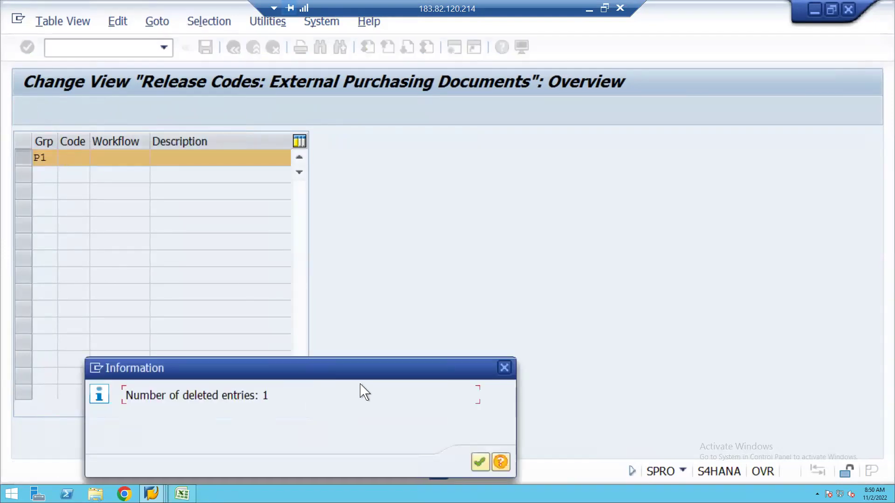
left_click(480, 462)
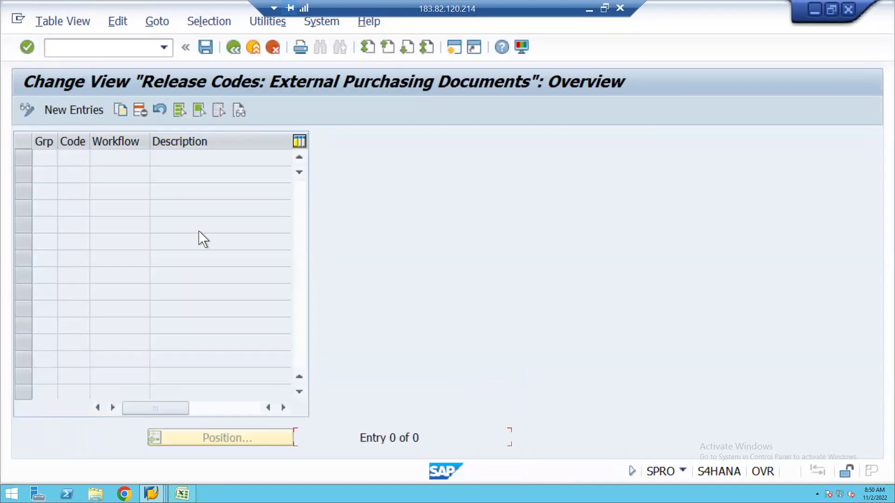
left_click(206, 47)
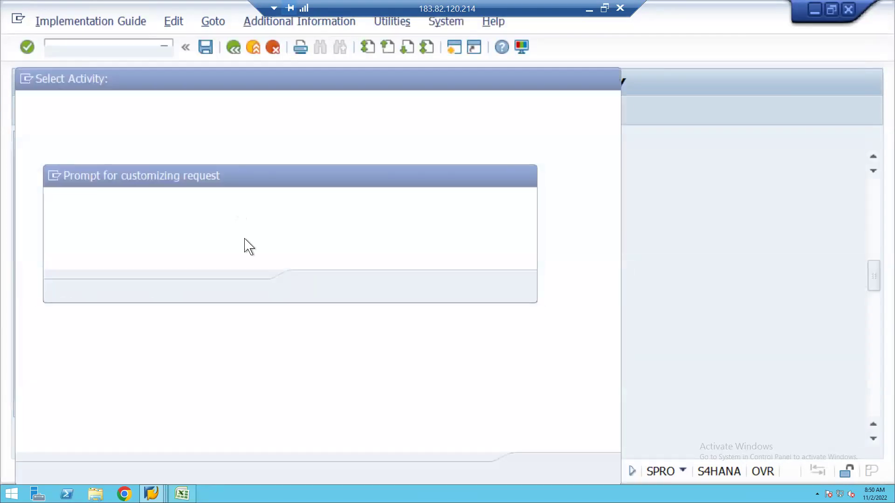
key("Return")
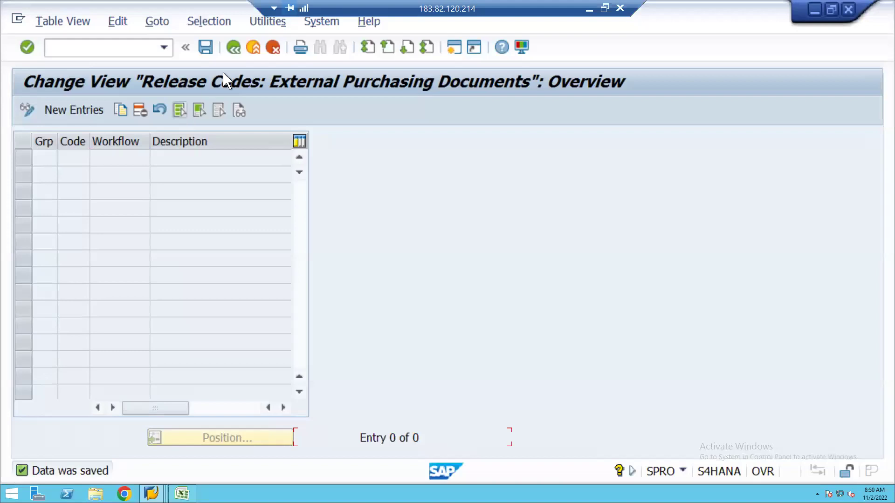
Create a release code entry M1 for release group P1 with the description MANAGER.
left_click(72, 110)
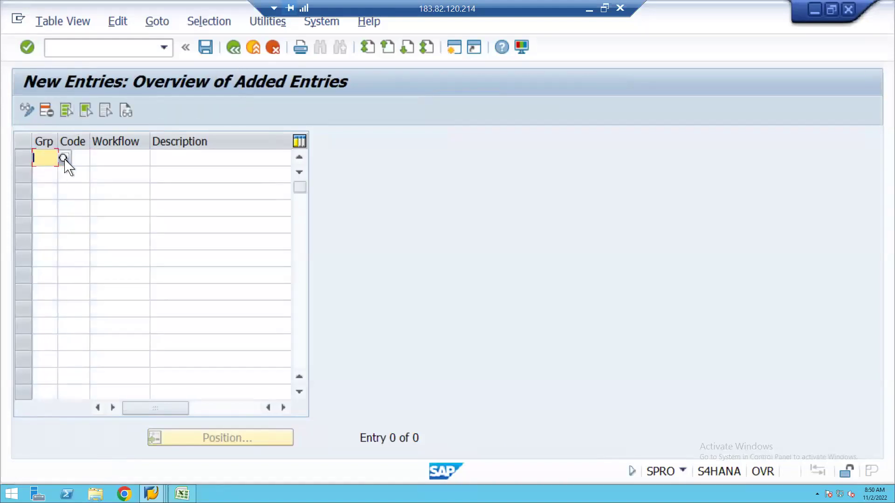
key("F4")
left_click(82, 146)
double_click(82, 145)
left_click(78, 157)
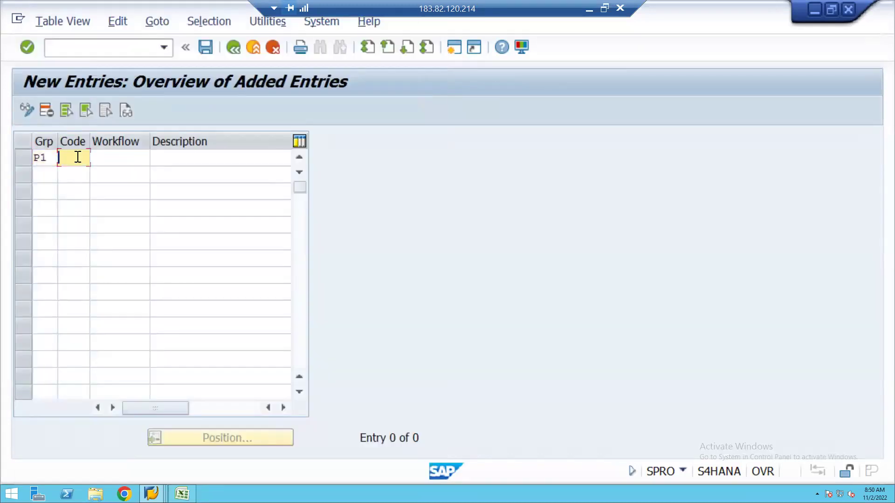
type("M1")
left_click(180, 158)
type("MANAGER")
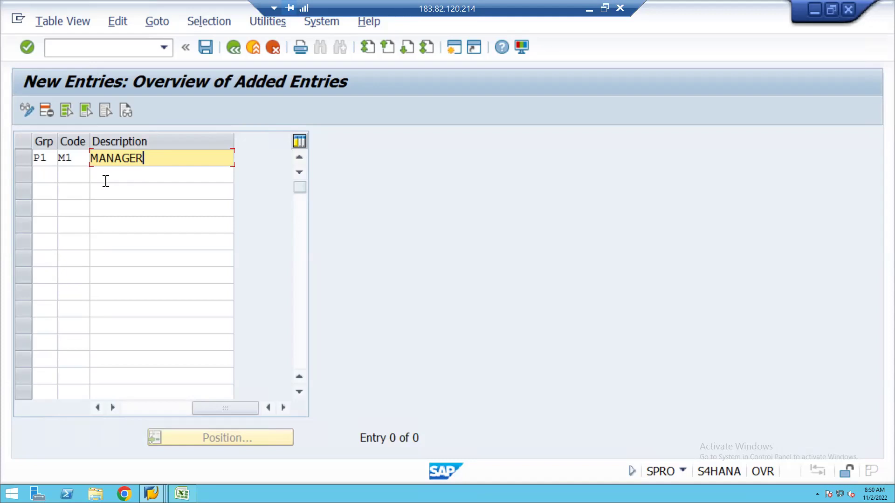
Add a second release code entry, M2, for release group P1 with the description SR MANAGER.
left_click(45, 174)
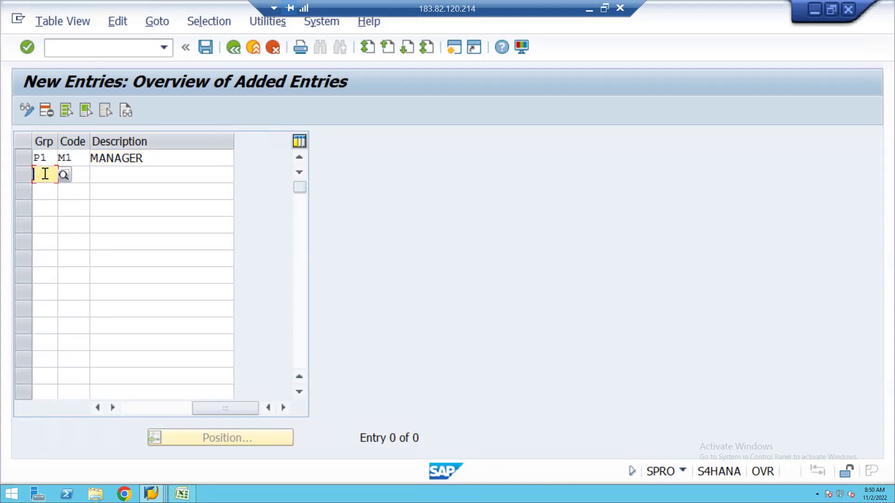
type("P1")
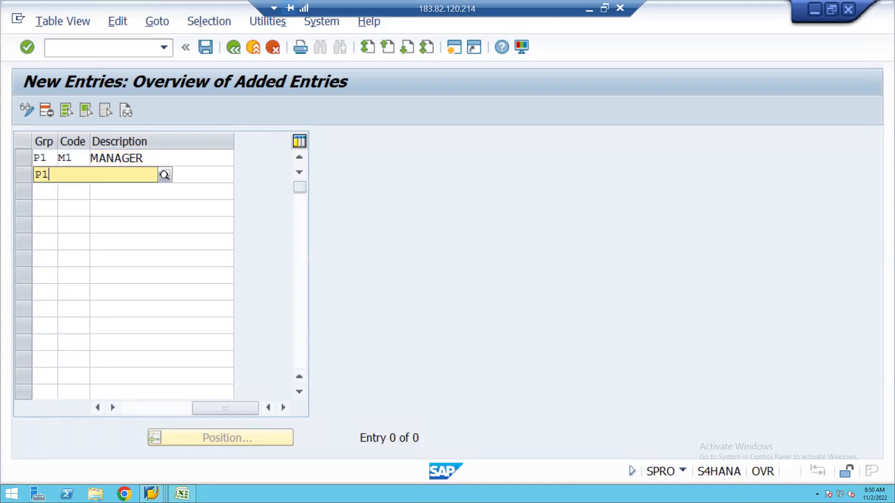
left_click(87, 205)
left_click(82, 173)
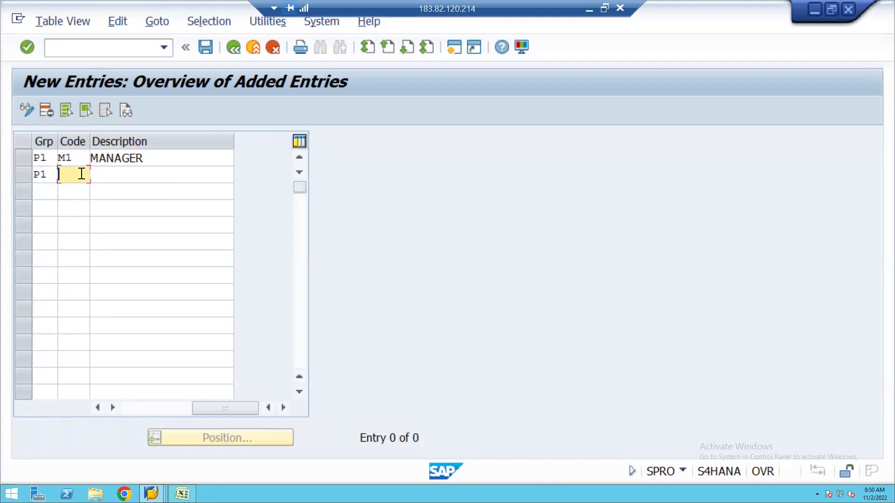
type("M2")
left_click(109, 175)
type("S")
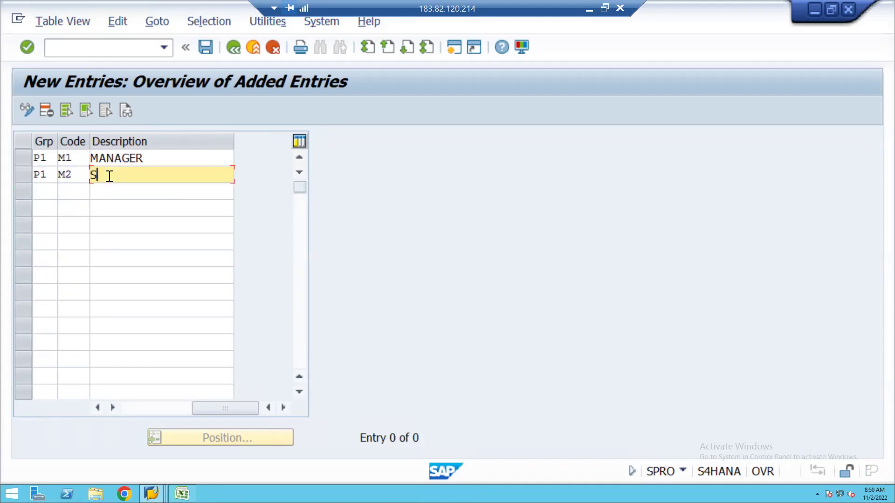
type("R MANAGER")
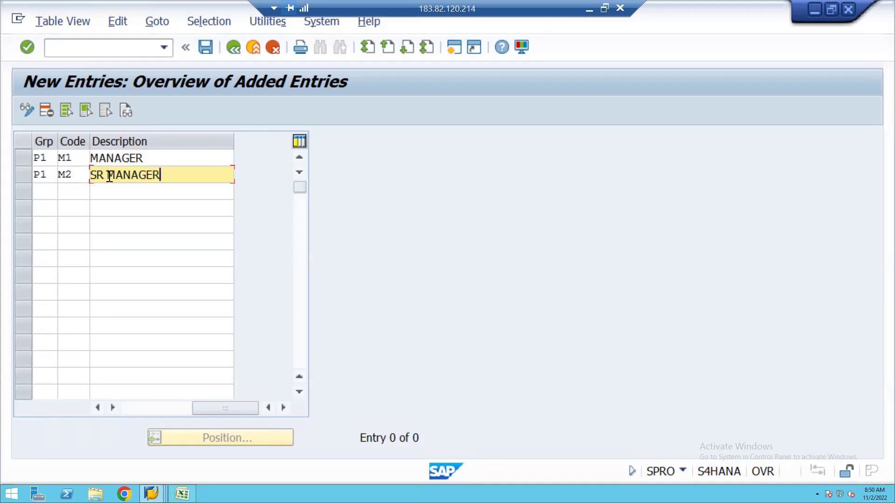
key("Return")
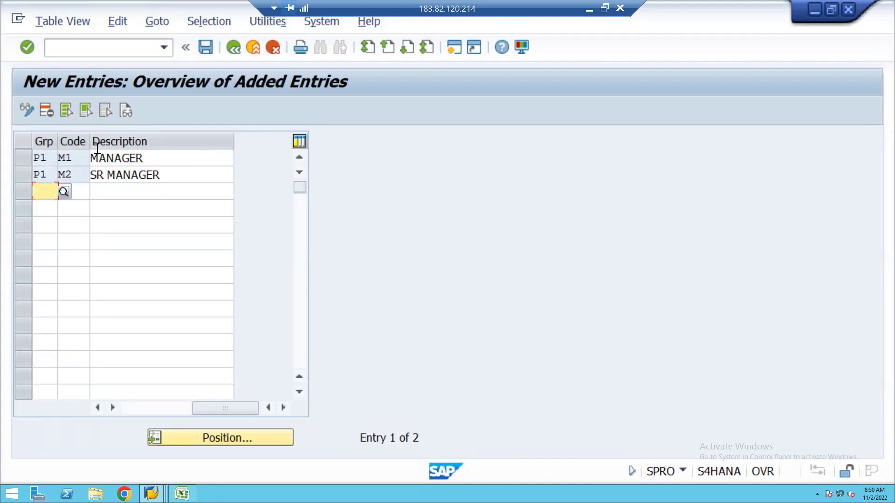
Save the new release codes and return to the activity selection.
left_click(206, 48)
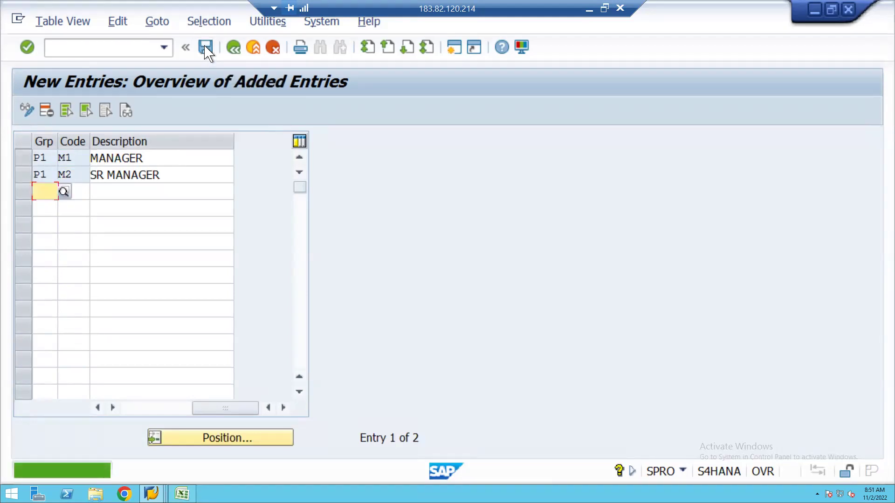
left_click(233, 48)
left_click(234, 48)
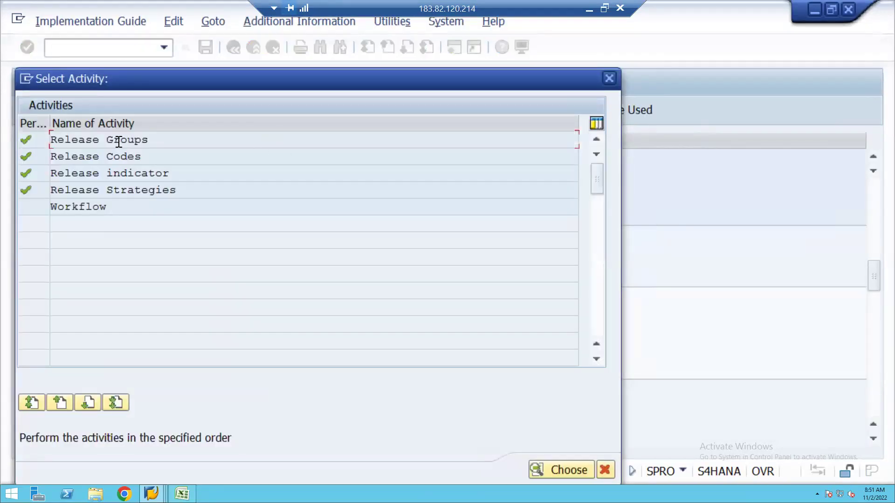
Change the description of release group P1 to <50000, save it under the proposed customizing request, and return to the activity selection.
double_click(120, 156)
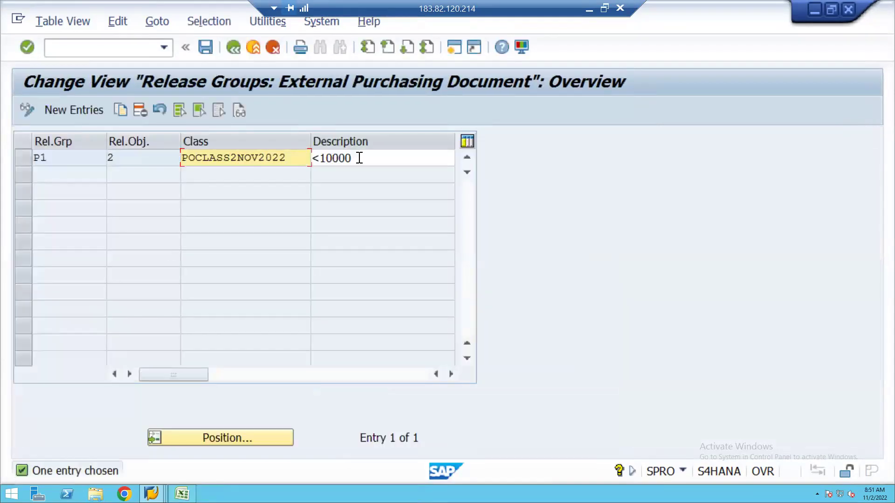
left_click(362, 159)
key("BackSpace")
key("BackSpace")
key("BackSpace")
key("BackSpace")
key("BackSpace")
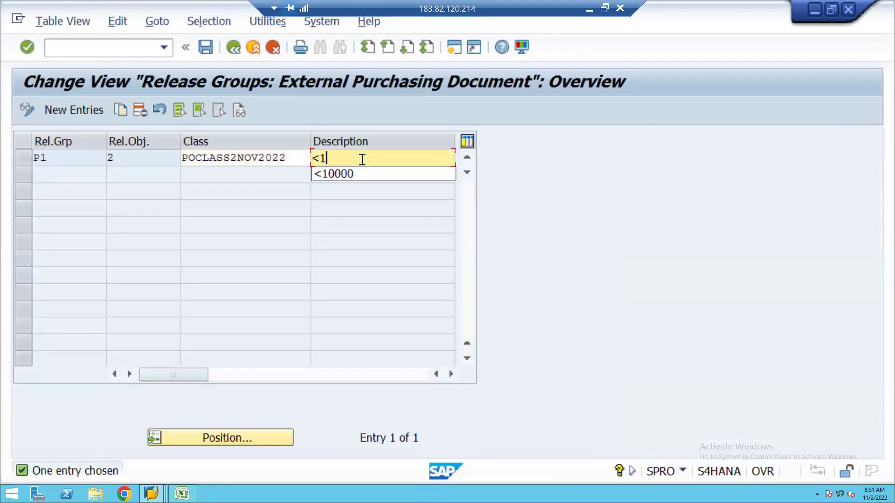
type("50000")
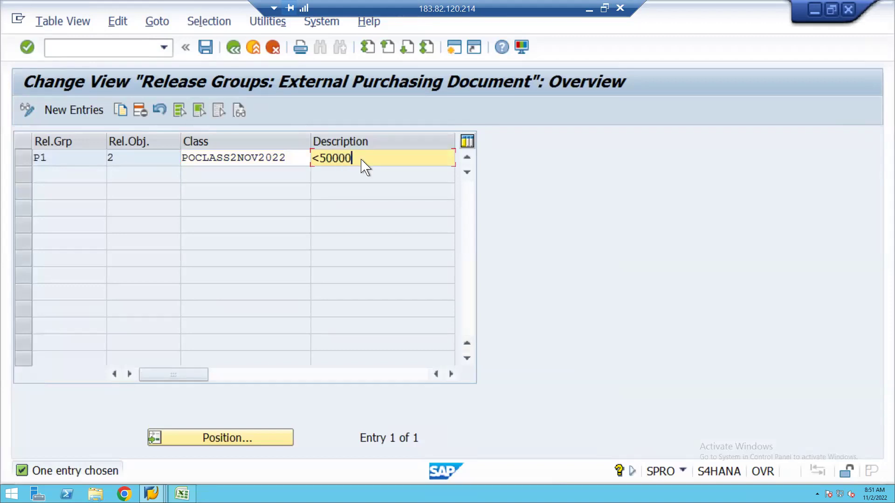
key("Return")
left_click(206, 47)
key("Return")
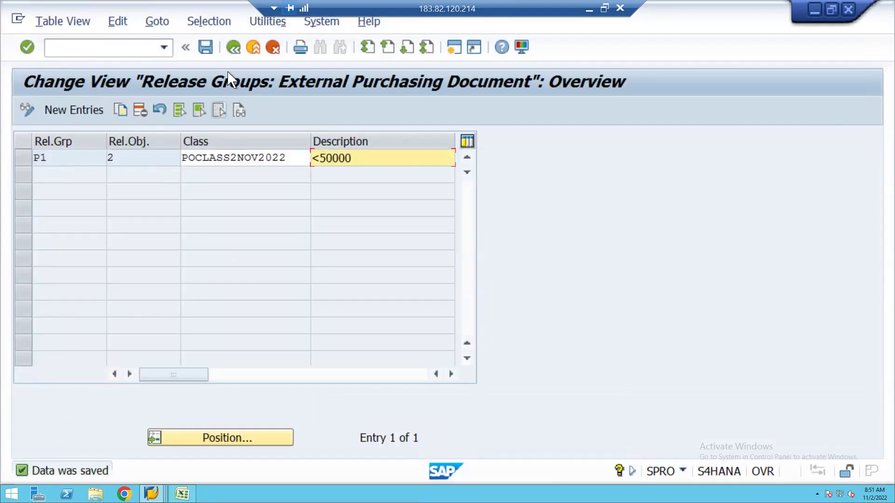
left_click(233, 48)
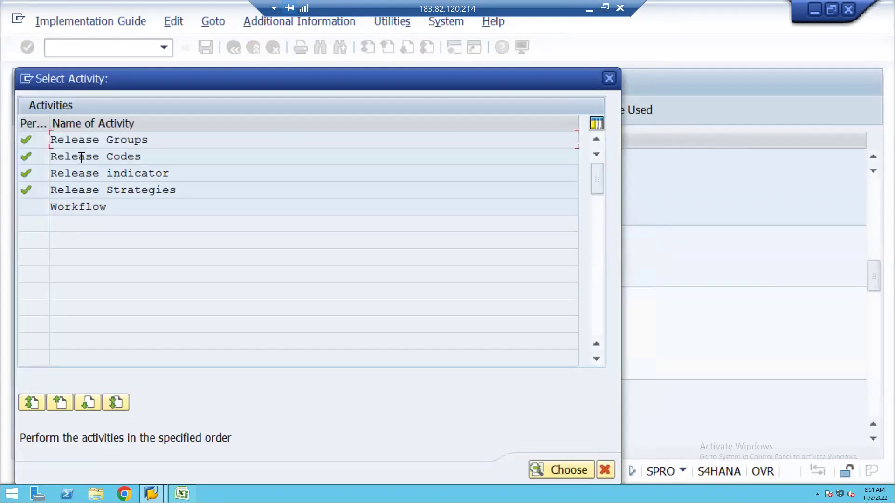
Create release strategy X1 for release group P1, described as REL ST FOR < 30000, with release code M1 assigned.
double_click(81, 190)
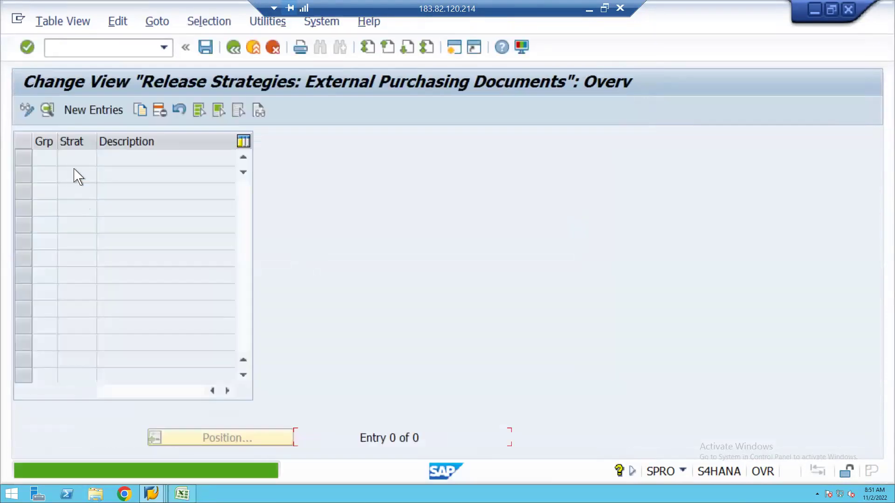
left_click(91, 114)
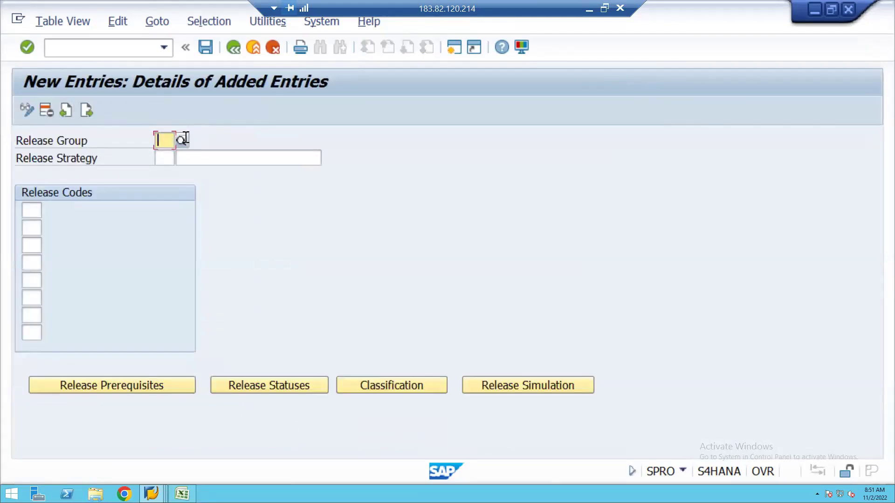
left_click(181, 140)
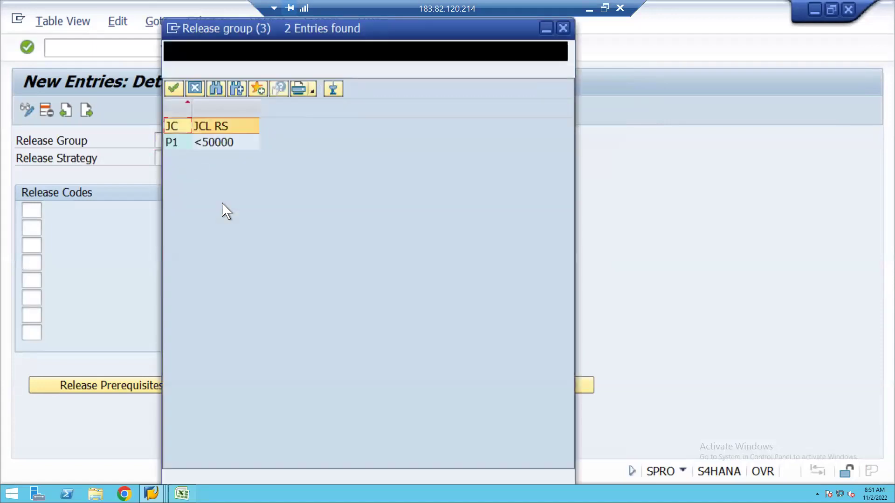
double_click(225, 145)
left_click(163, 157)
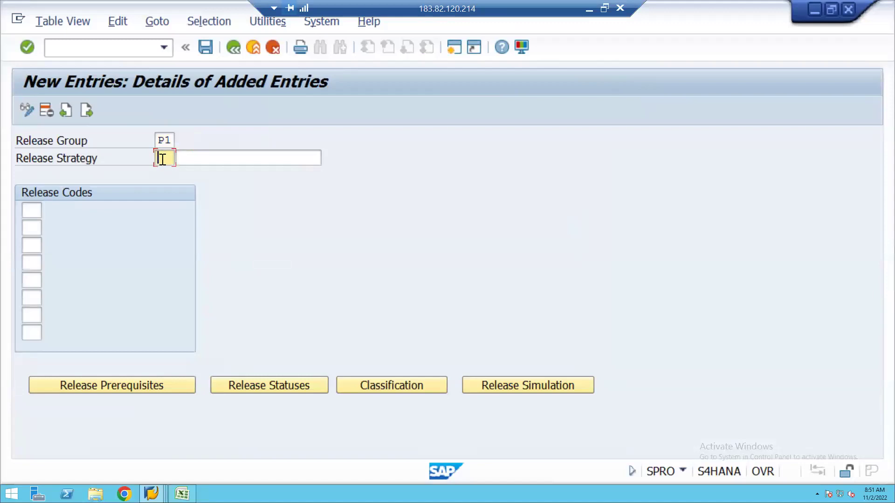
type("X1")
left_click(206, 157)
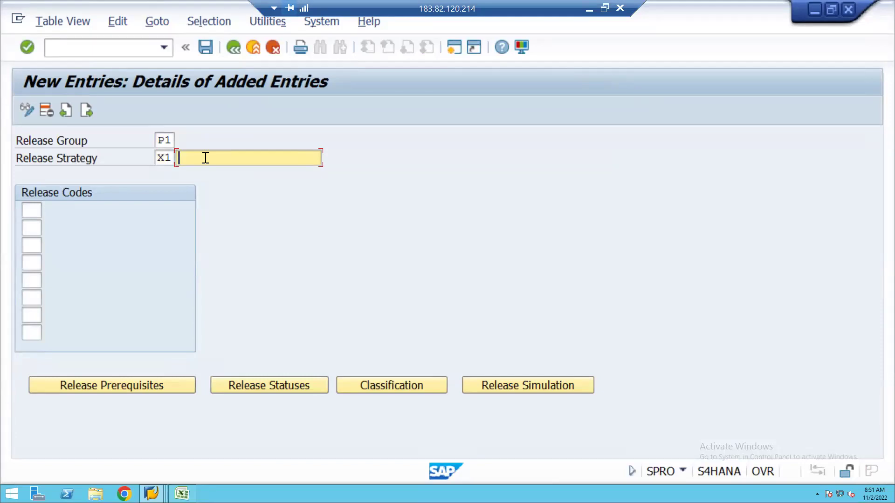
type("REL ST FOR ")
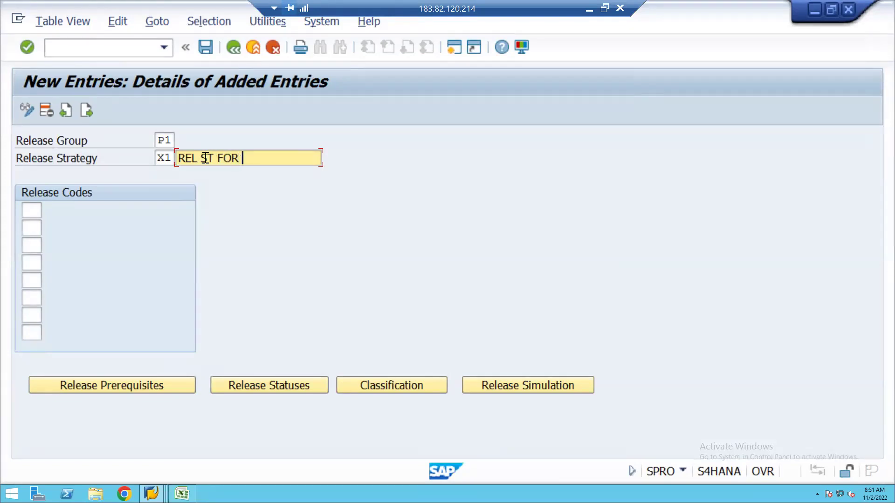
type("< 30000")
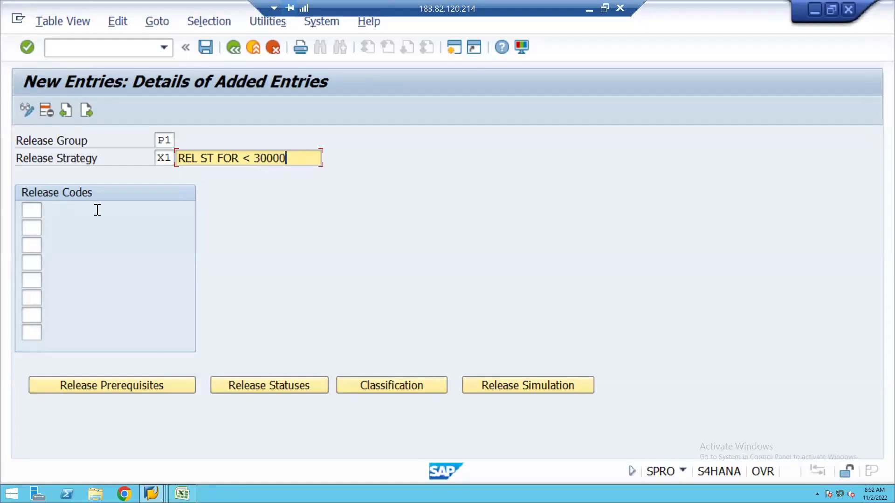
left_click(31, 212)
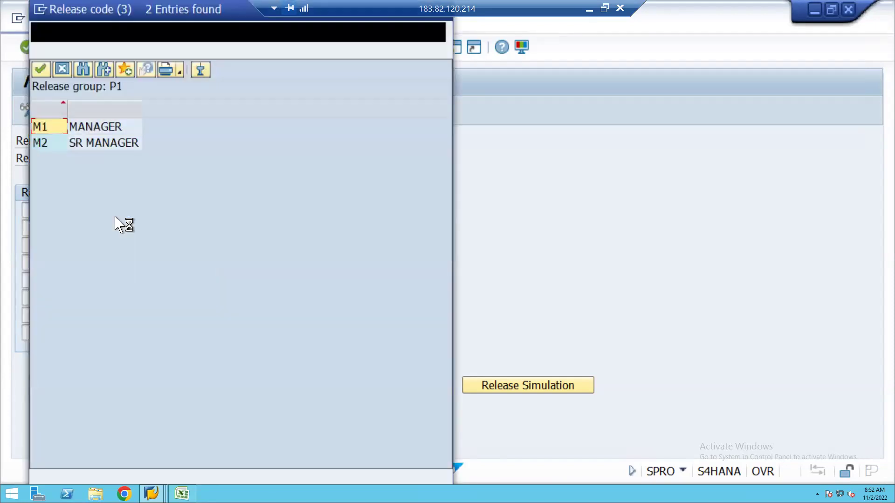
double_click(100, 128)
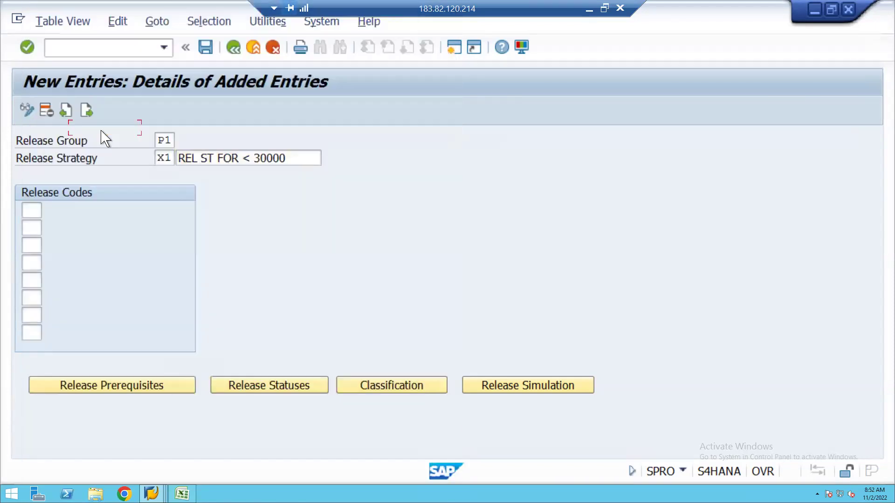
Accept the proposed release prerequisites and release statuses for the strategy's code M1.
left_click(127, 389)
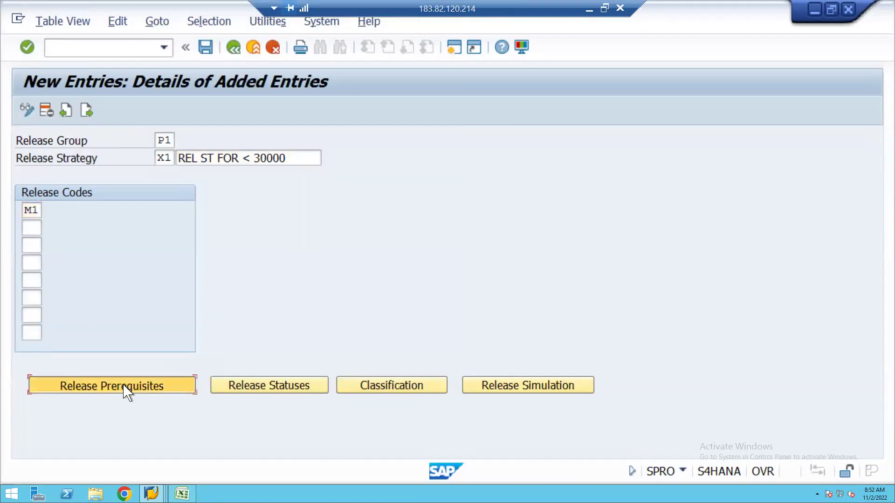
left_click(181, 470)
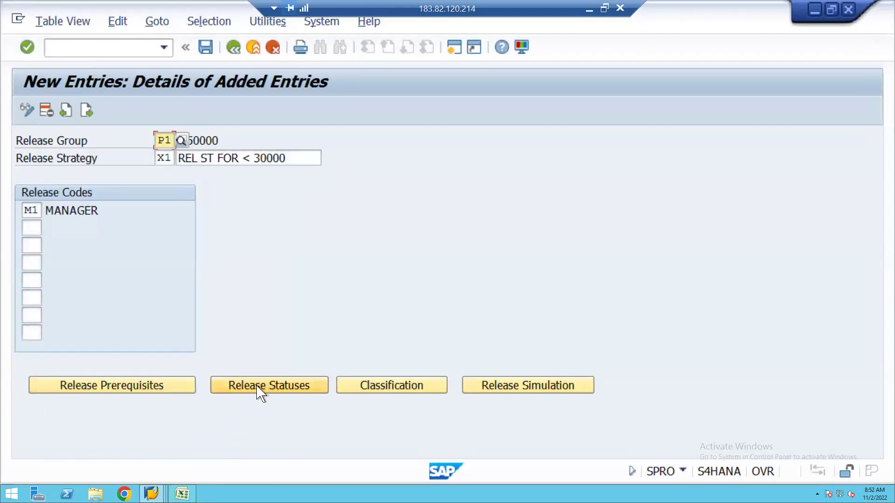
left_click(261, 392)
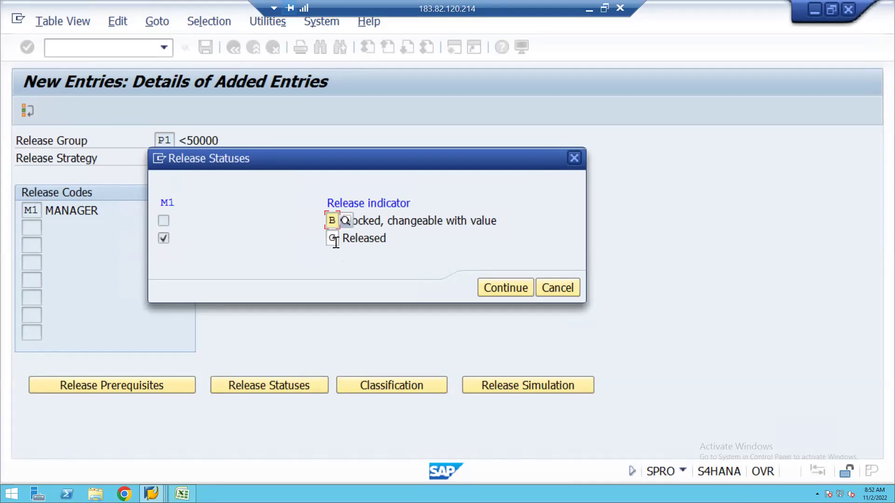
left_click(506, 289)
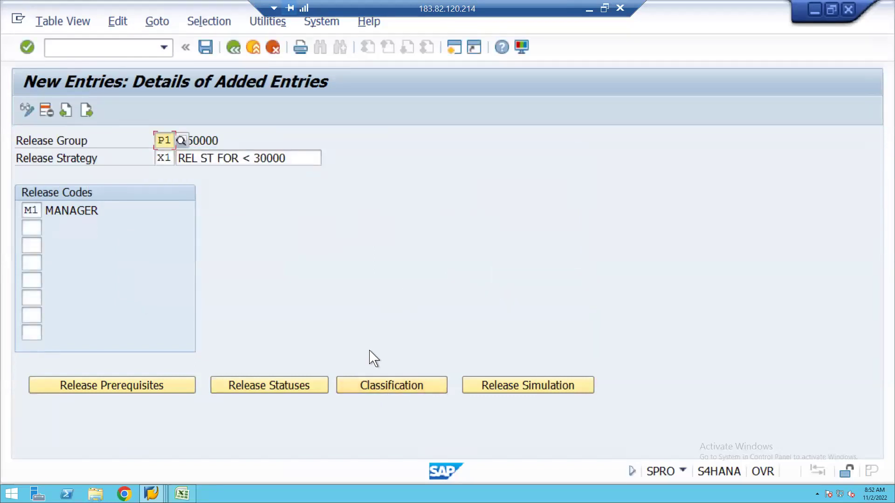
Classify the strategy with plant 1710, purchasing organization 1710, total net order value <30000 and currency key USD.
left_click(393, 393)
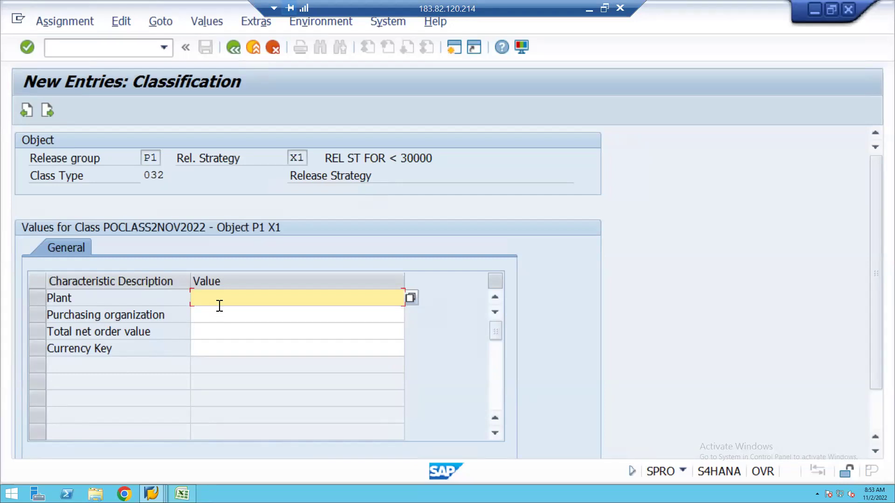
type("1710")
left_click(207, 313)
type("1710")
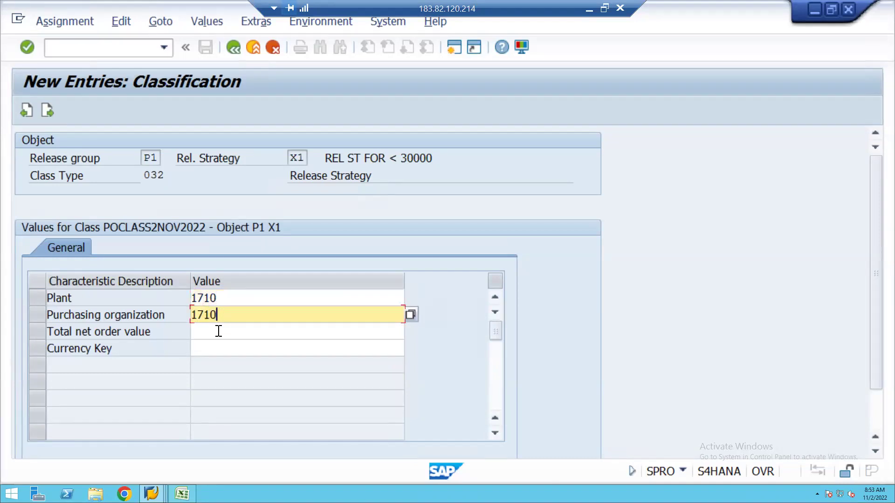
left_click(219, 331)
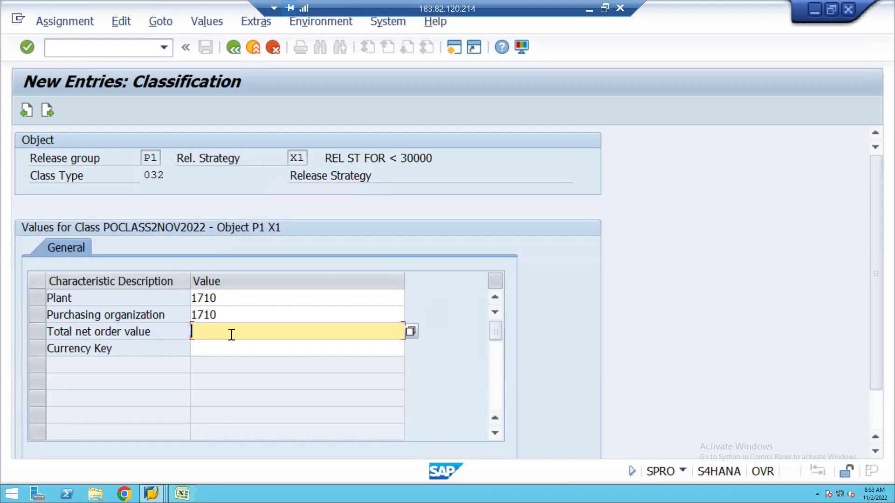
type("<30000")
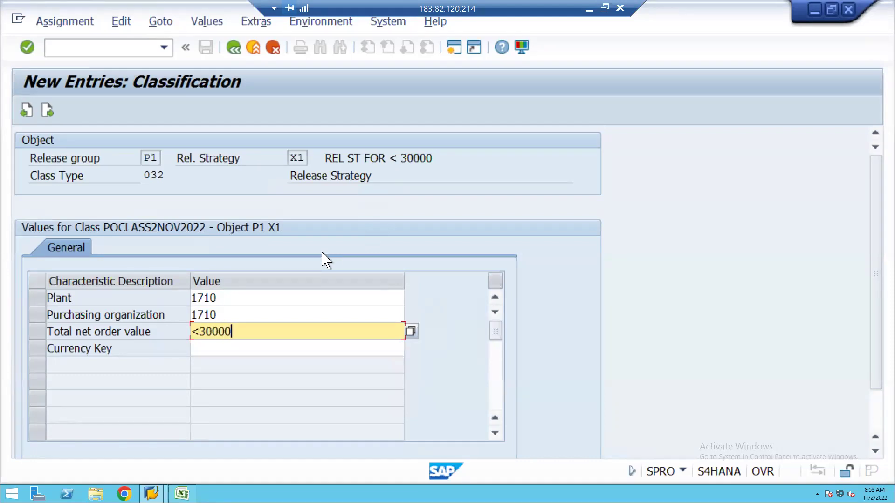
left_click(219, 350)
type("USD")
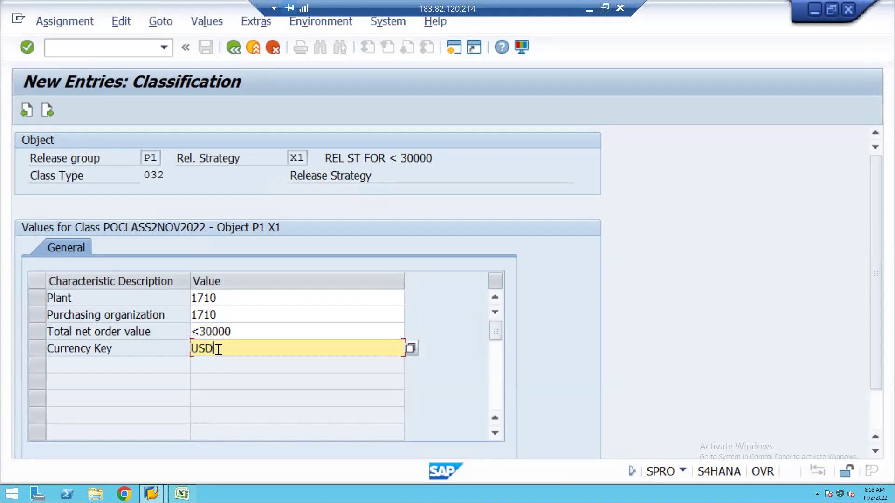
key("Return")
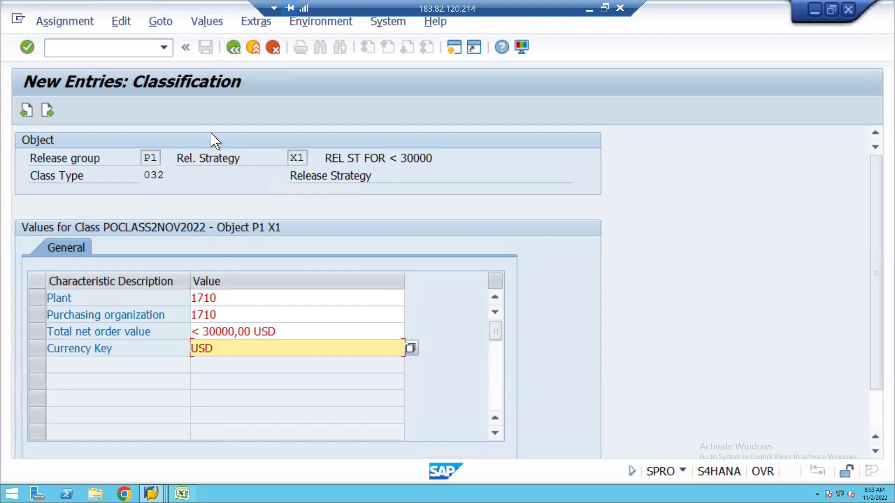
Save release strategy X1 under the proposed customizing request and return to the release strategies overview.
left_click(237, 55)
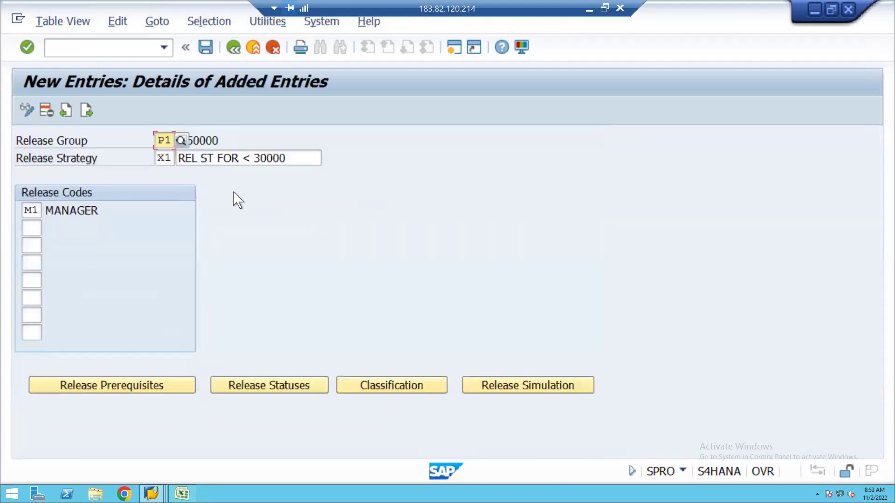
left_click(205, 48)
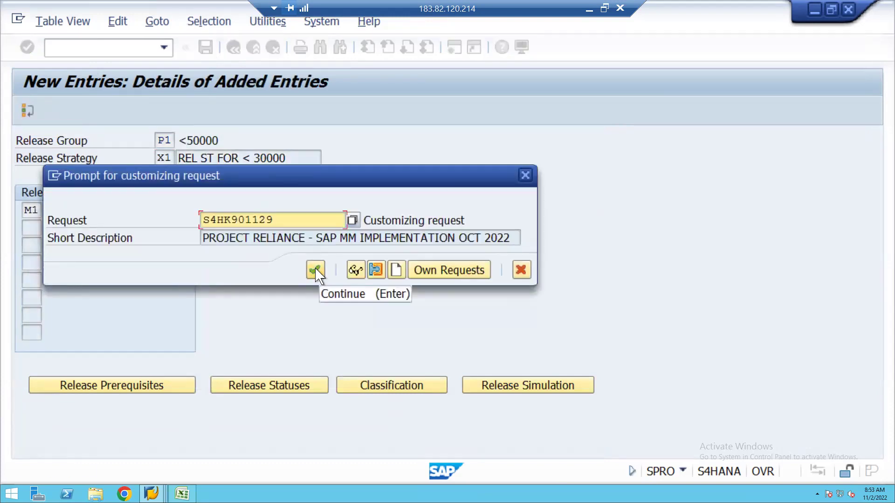
left_click(315, 271)
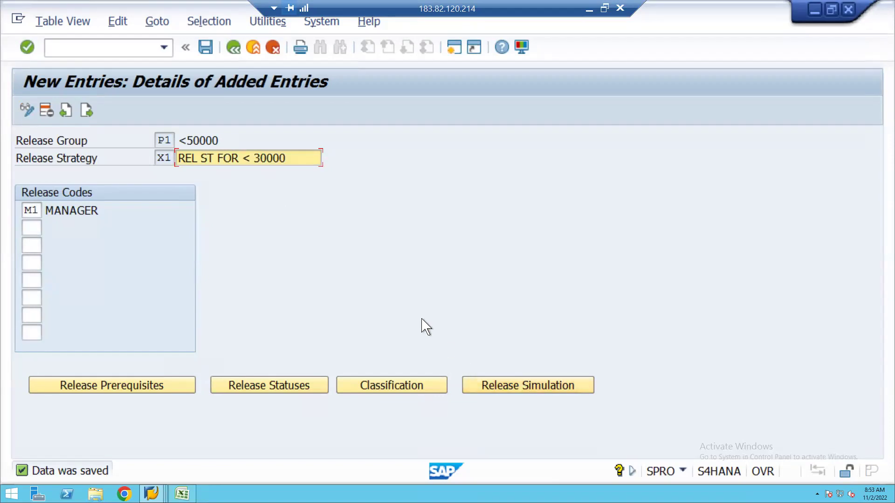
left_click(234, 48)
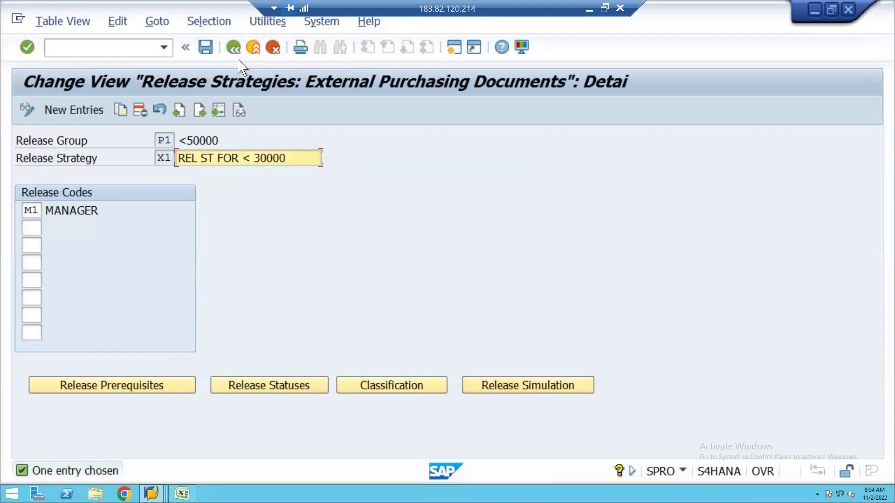
left_click(229, 43)
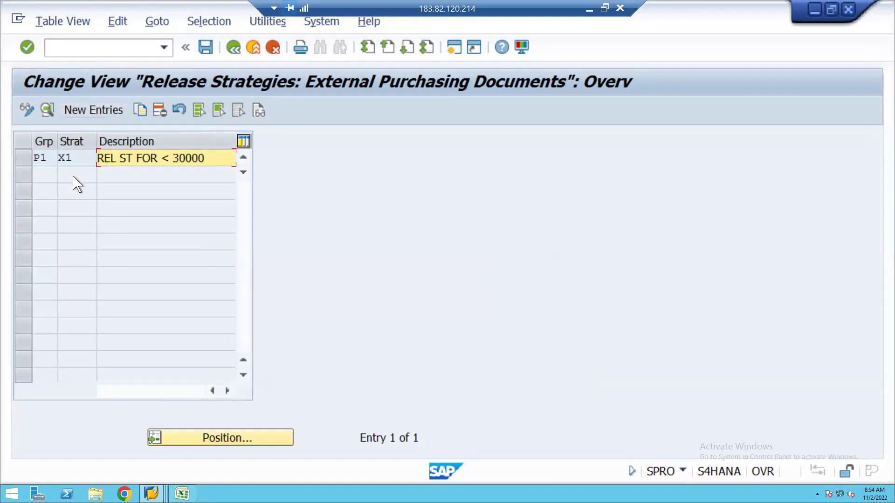
Add a new release strategy entry X2 for release group P1.
left_click(96, 112)
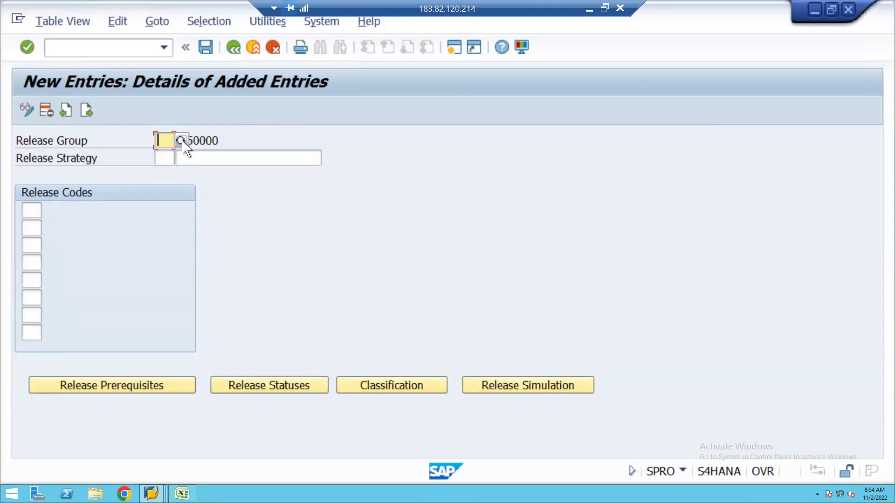
left_click(181, 141)
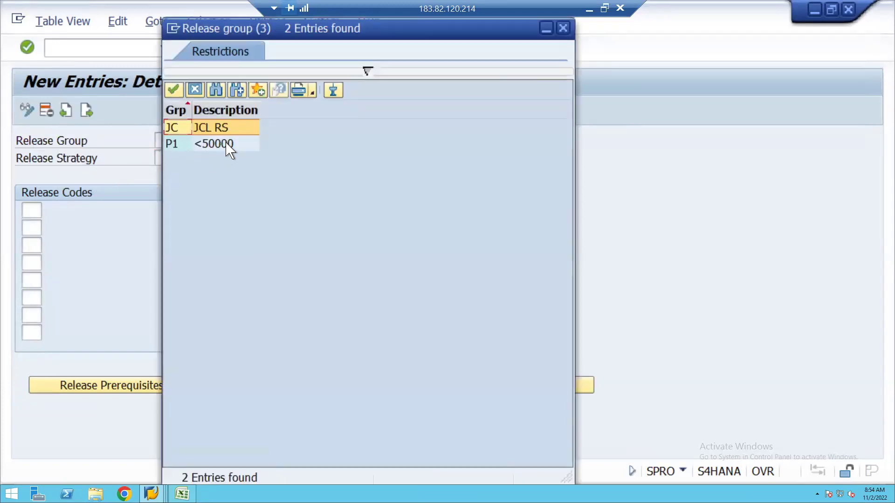
double_click(228, 143)
left_click(164, 159)
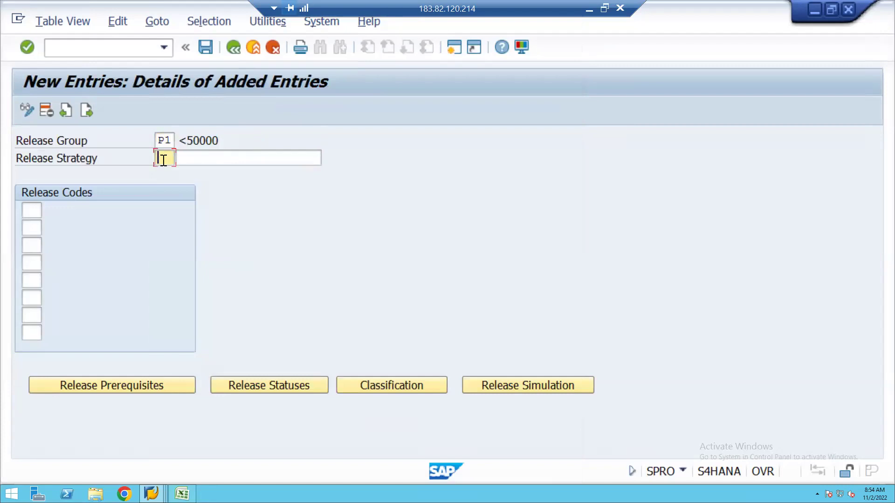
type("S2")
Describe the new release strategy as REL ST FOR < 50000.
left_click(206, 158)
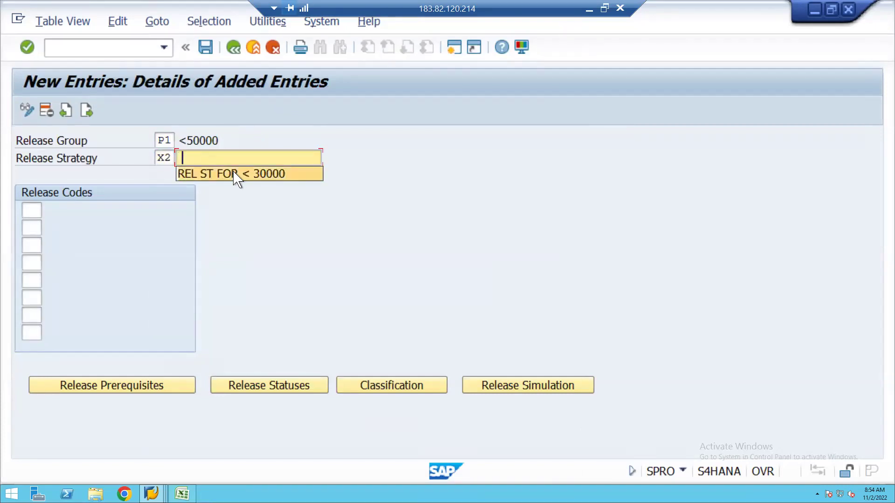
left_click(236, 174)
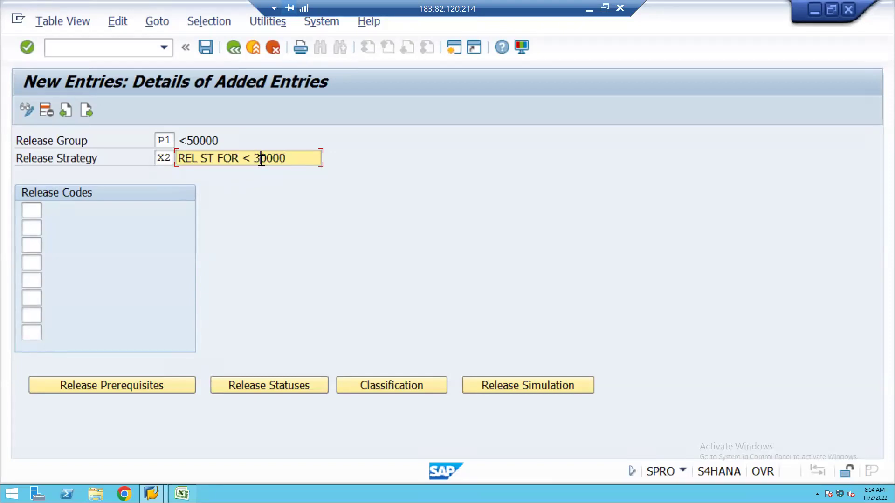
left_click(262, 159)
key("BackSpace")
type("0")
key("BackSpace")
key("BackSpace")
key("BackSpace")
key("BackSpace")
key("BackSpace")
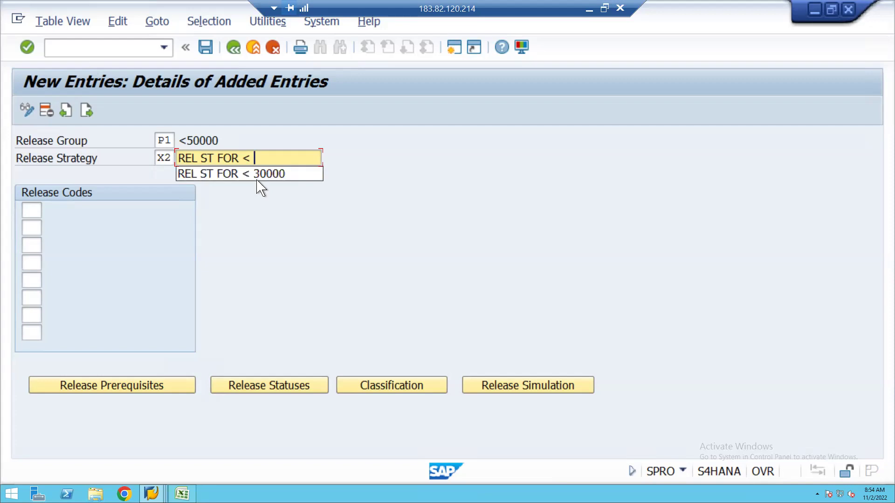
type("50000")
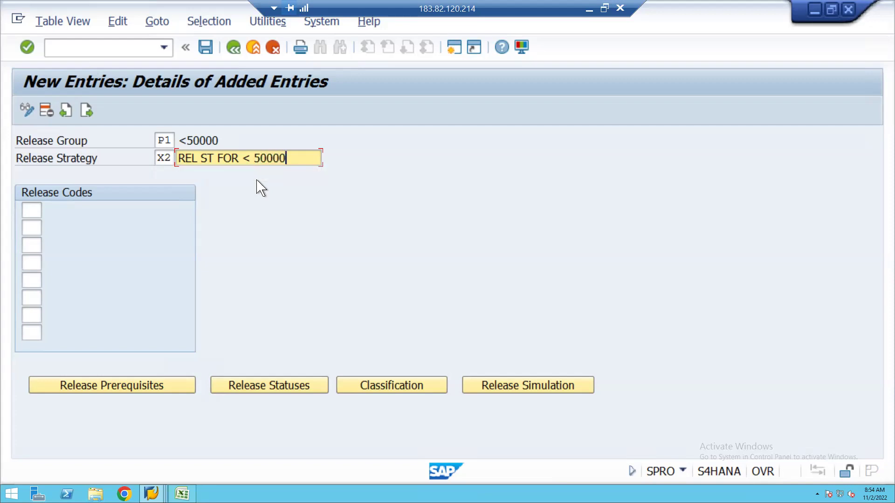
key("Return")
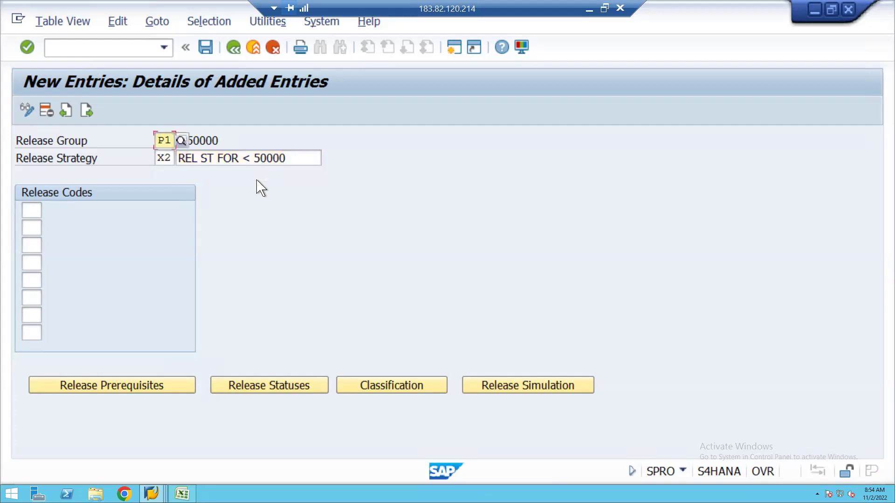
Assign release codes M1 (MANAGER) and M2 (SR MANAGER) to strategy X2.
left_click(35, 212)
left_click(50, 210)
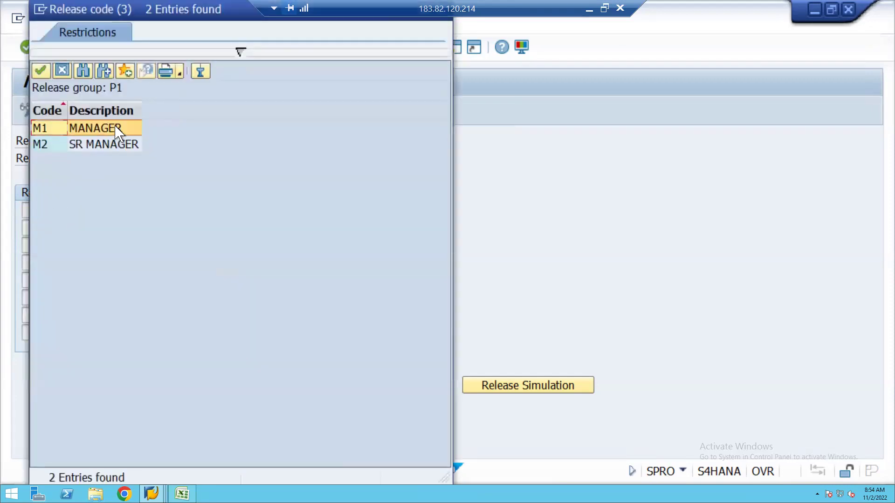
double_click(116, 127)
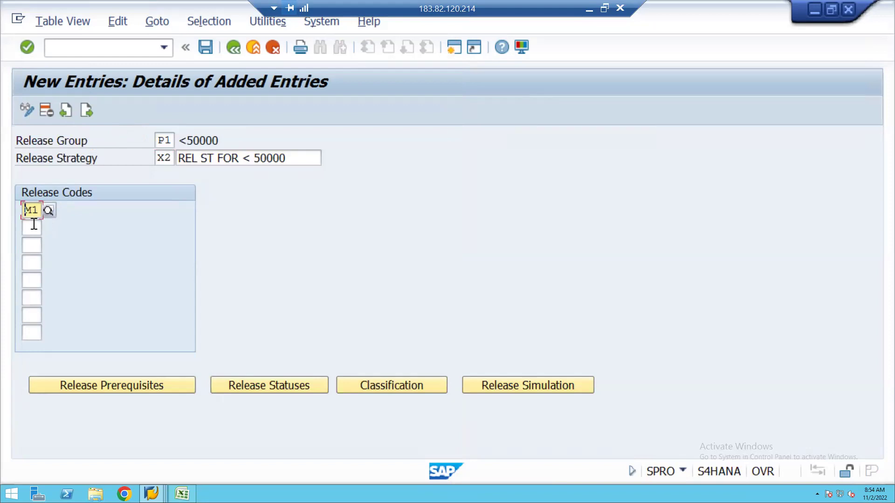
left_click(31, 228)
left_click(48, 228)
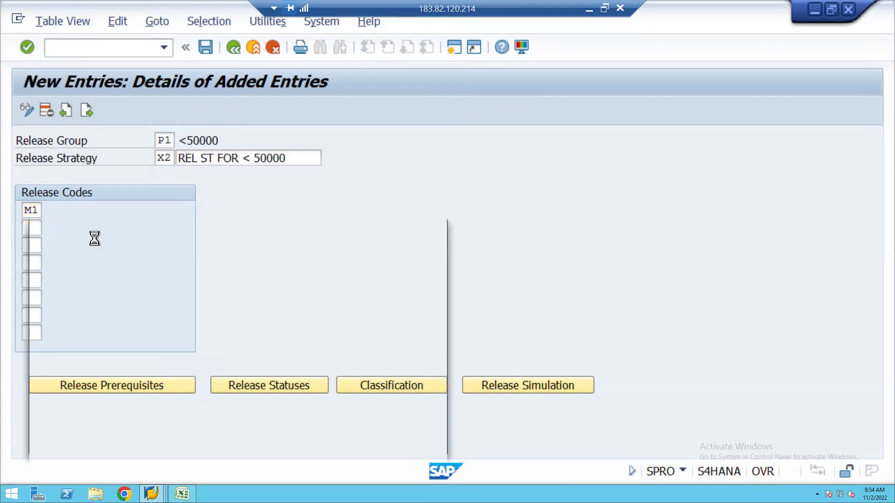
double_click(107, 145)
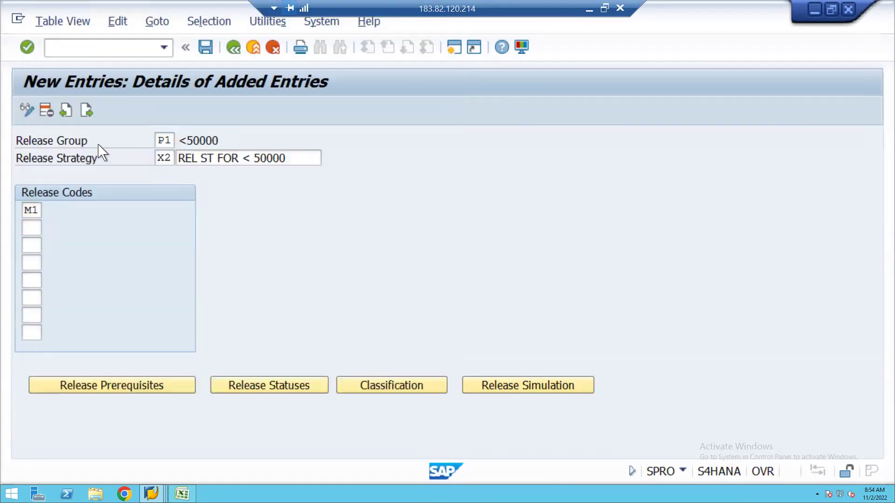
Make M1 the release prerequisite for code M2 and accept the proposed release statuses.
left_click(99, 390)
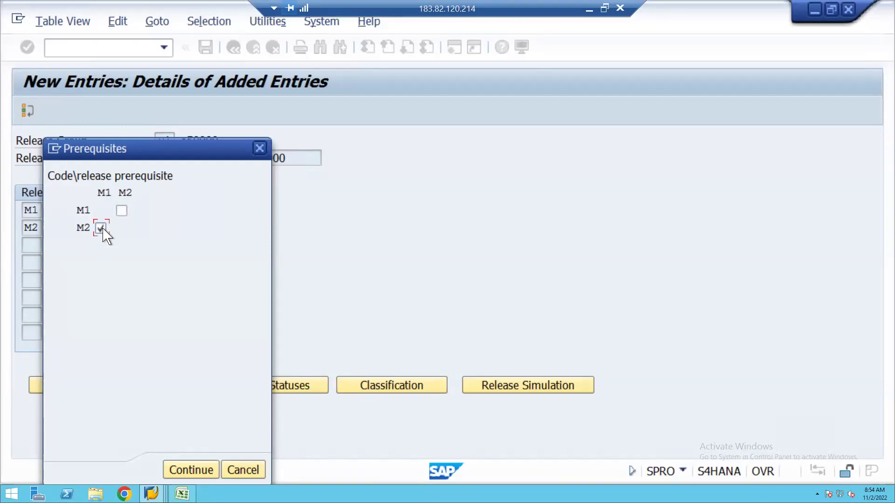
left_click_drag(133, 146, 152, 123)
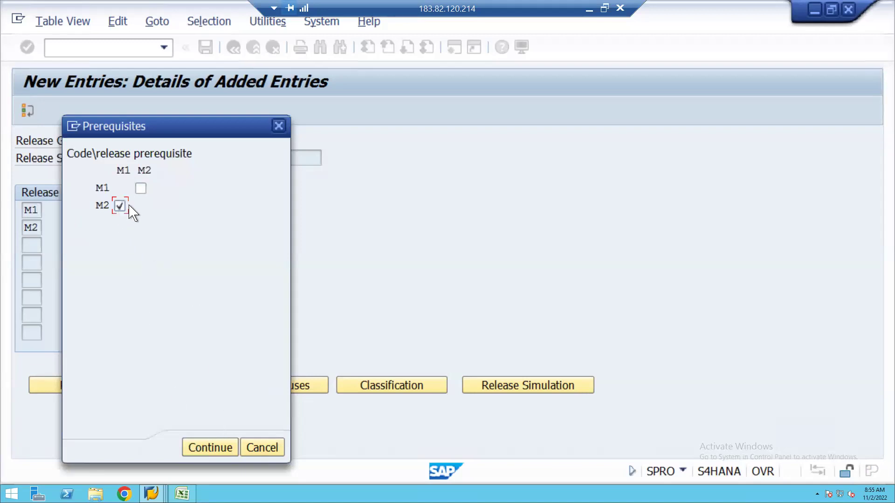
left_click(208, 449)
left_click(251, 393)
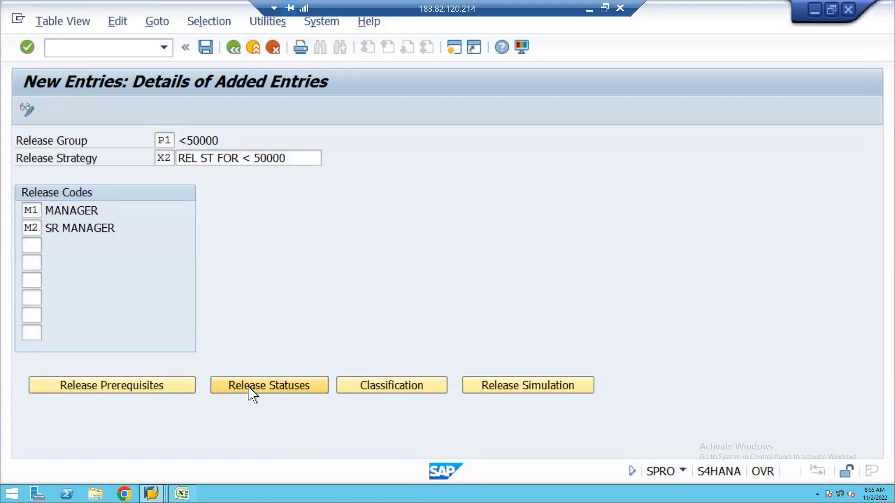
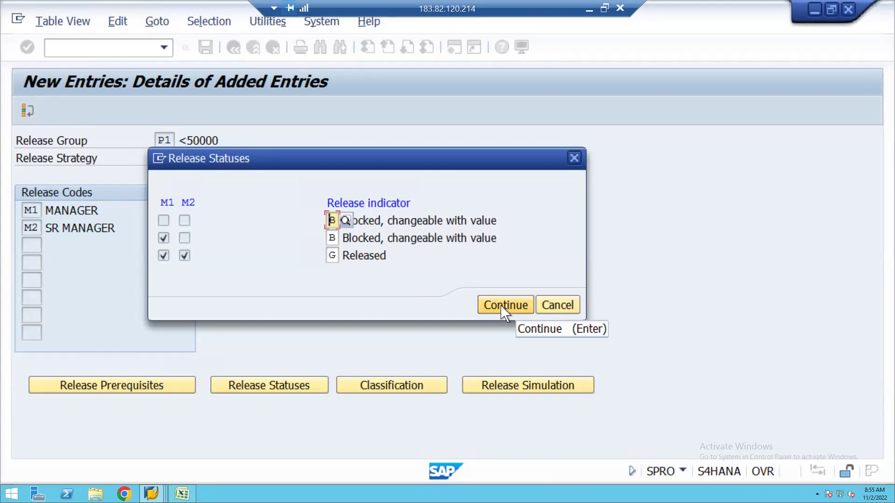
left_click(504, 308)
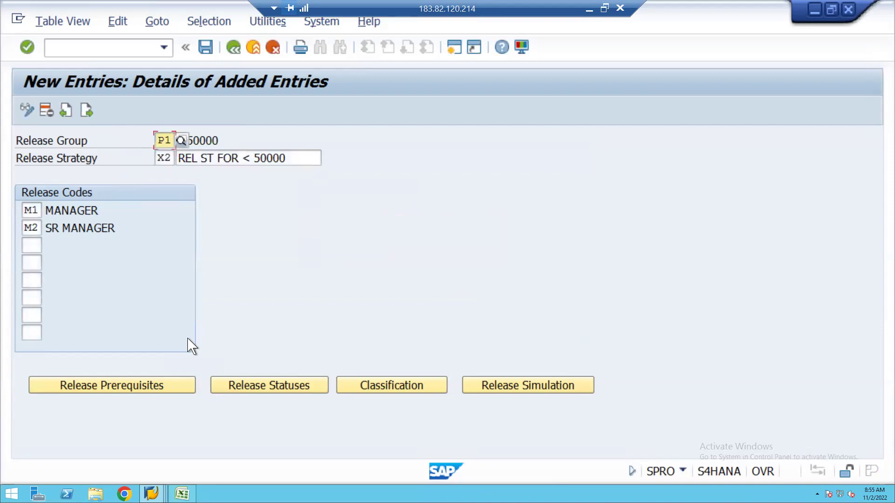
Try reversing the prerequisites so that M1 requires M2, and check the effect on the release statuses.
left_click(110, 387)
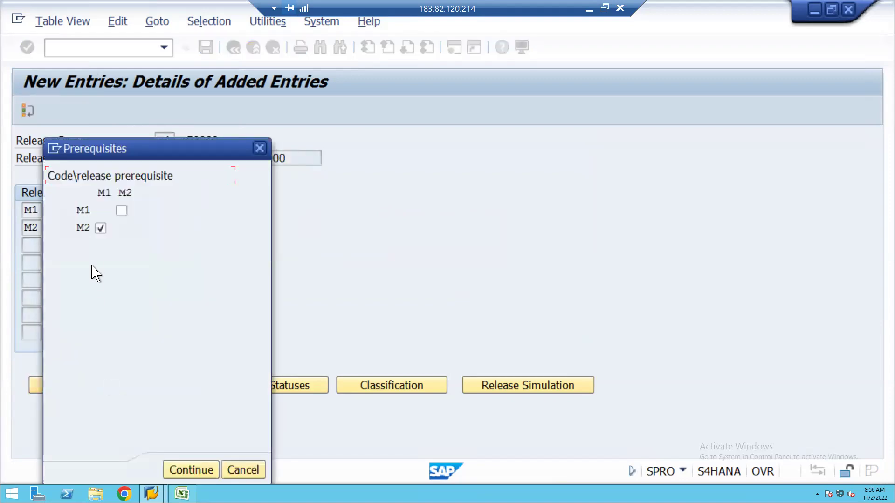
left_click(100, 228)
left_click(99, 230)
left_click(100, 229)
left_click(182, 472)
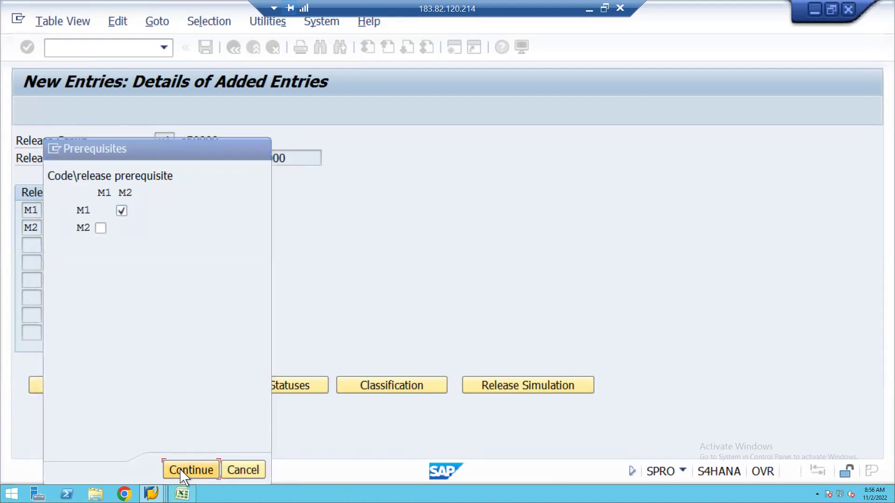
left_click(242, 390)
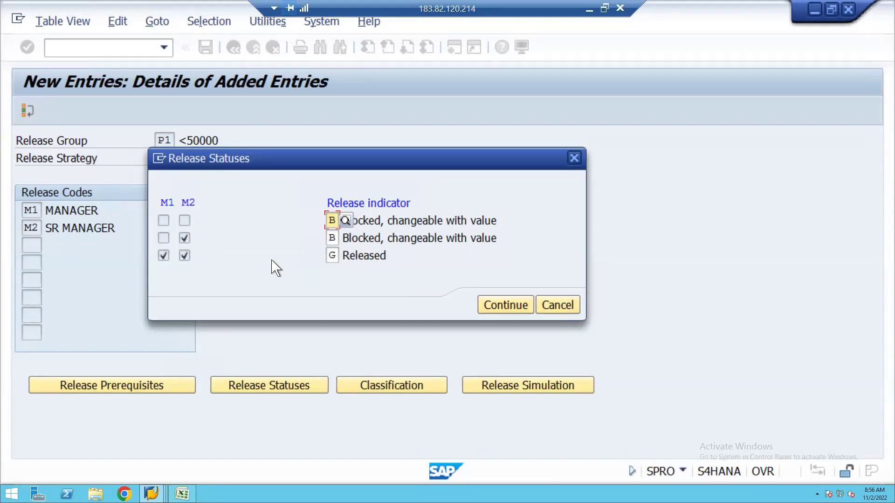
left_click(544, 306)
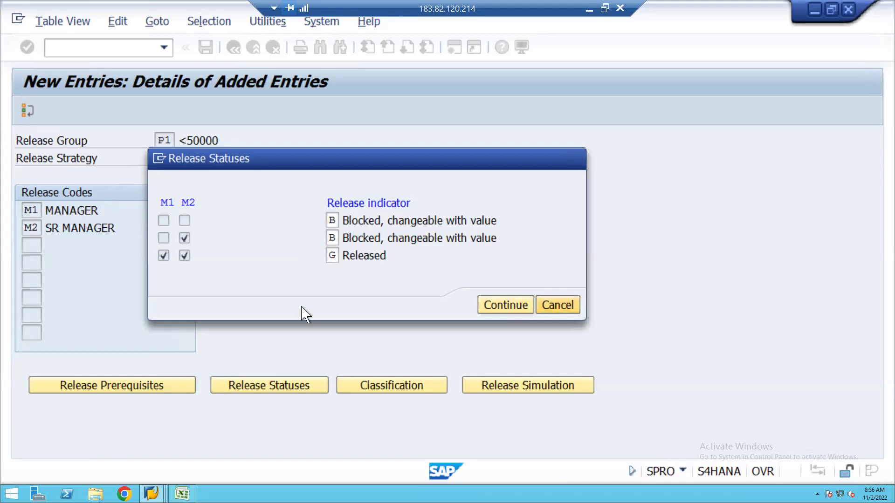
Restore M1 as the prerequisite for M2, with none for M1, and accept the release statuses again.
left_click(108, 386)
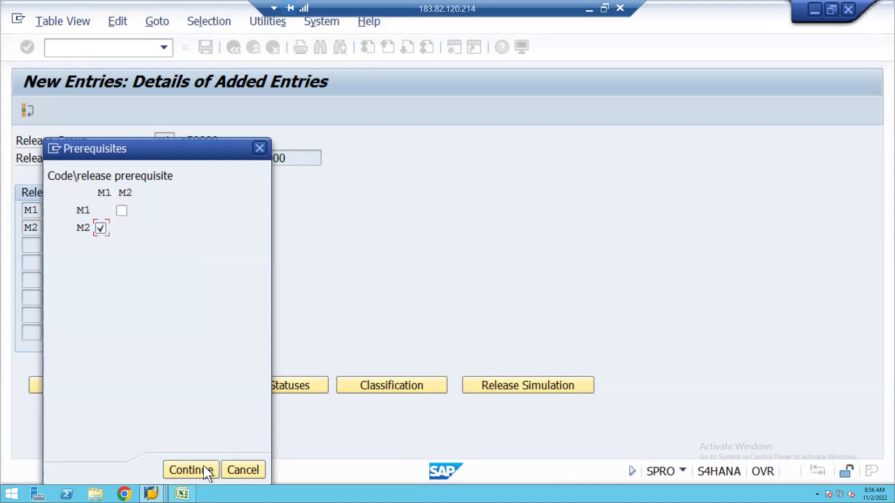
left_click(184, 472)
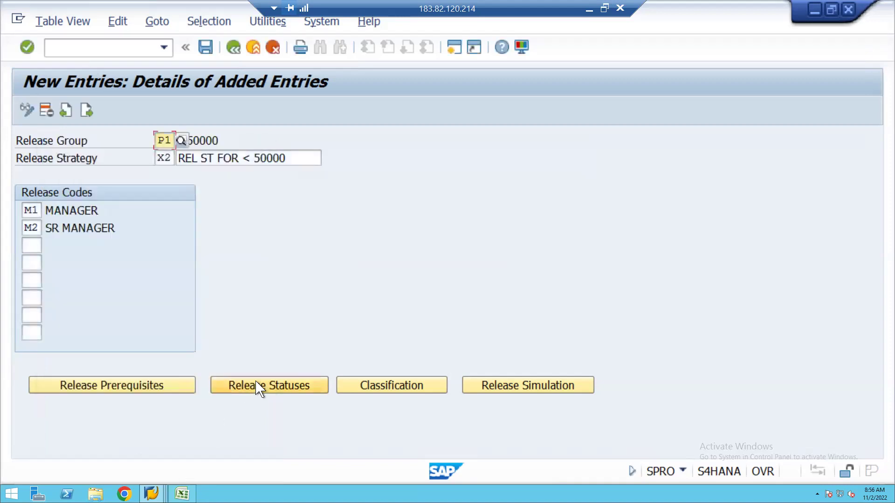
left_click(260, 390)
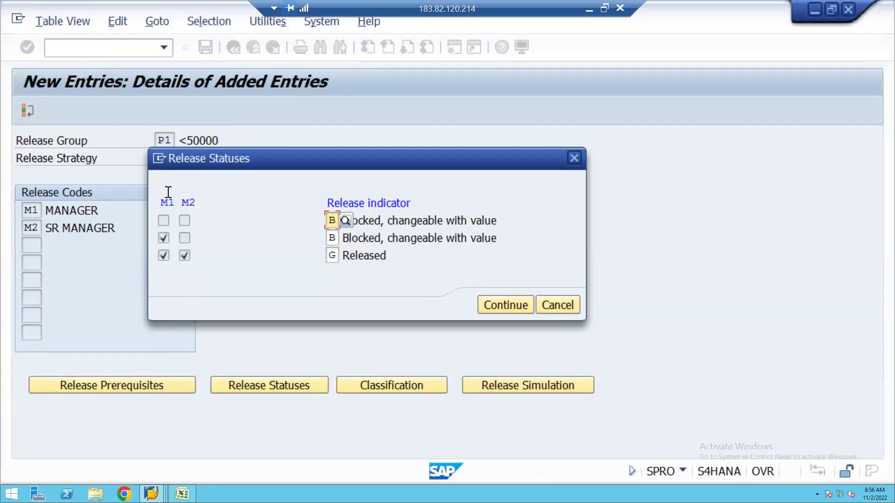
left_click(184, 255)
left_click(498, 307)
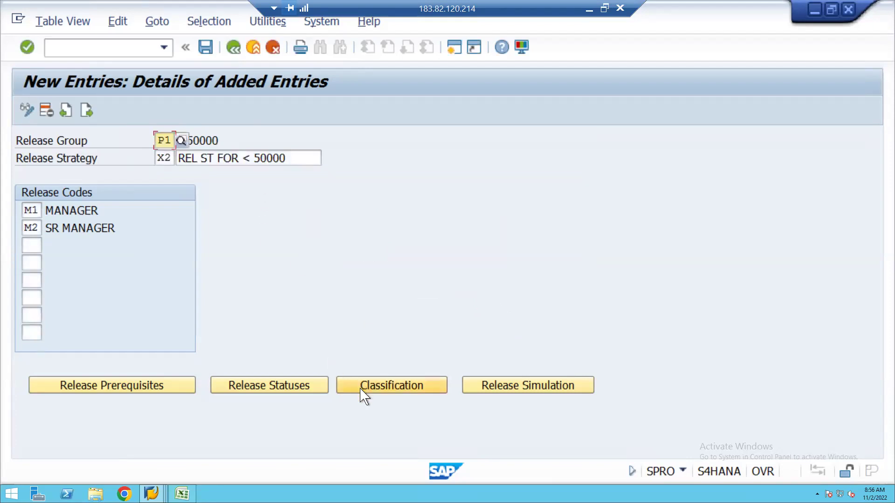
Classify strategy X2 with plant 1710, purchasing organization 1710, total net order value <50000 and currency key USD.
left_click(380, 385)
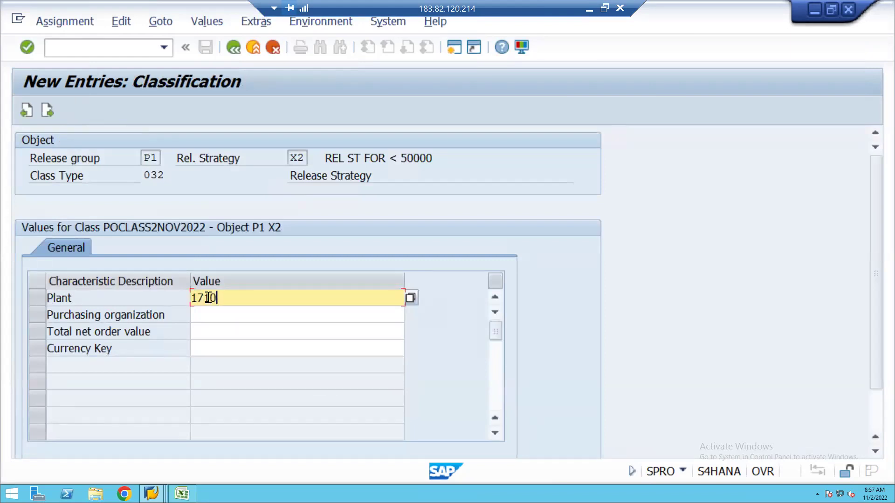
left_click(223, 319)
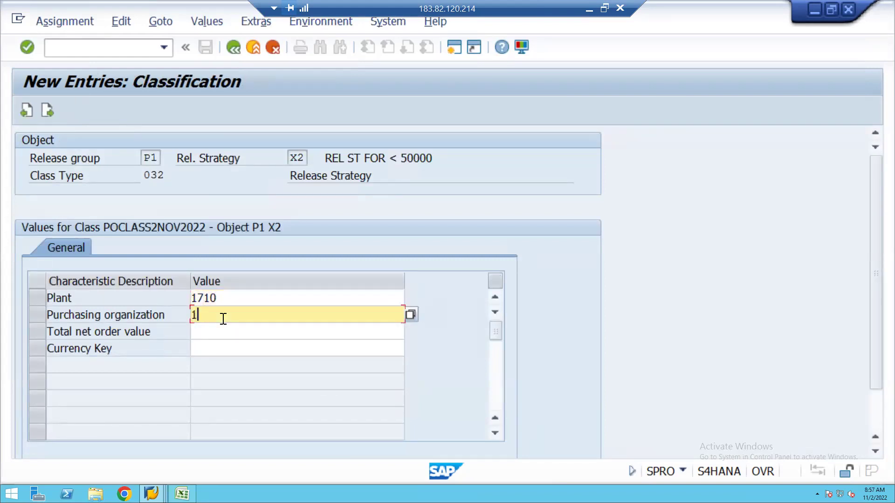
left_click(243, 331)
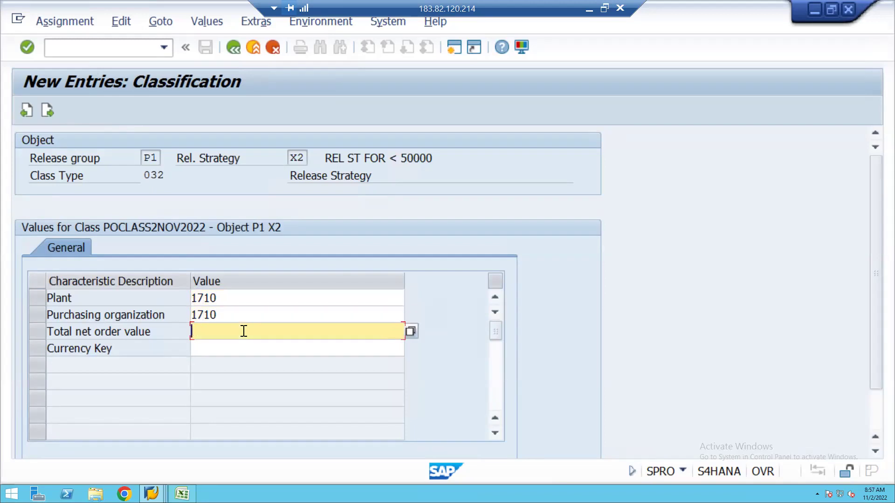
type("<50000")
left_click(221, 345)
type("USD")
key("Return")
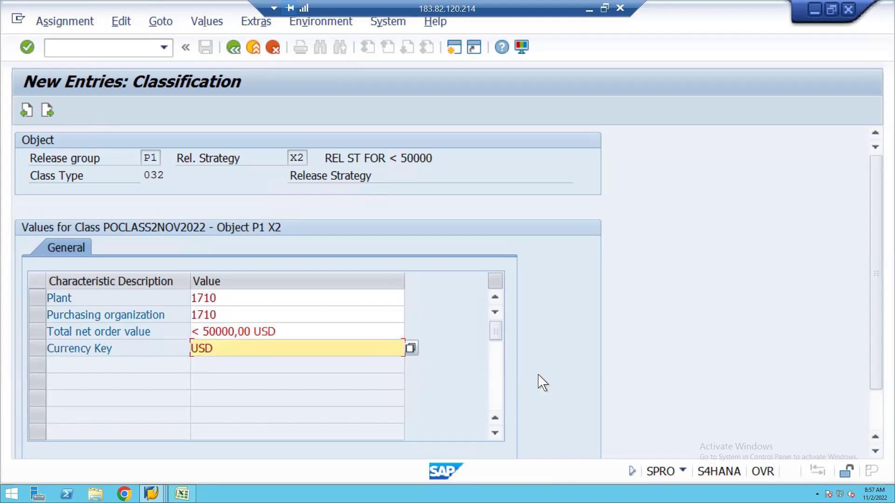
left_click_drag(880, 304, 879, 387)
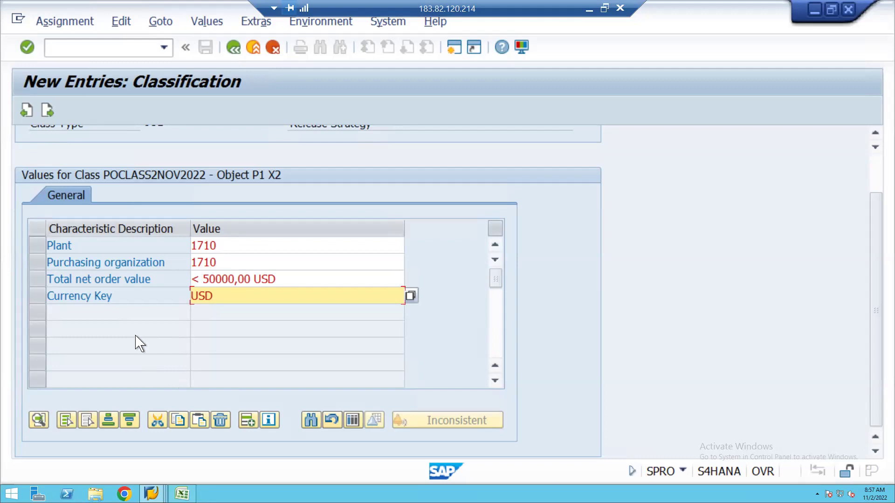
Try adding 1720 as a second plant value in the classification of release strategy X2.
left_click(230, 246)
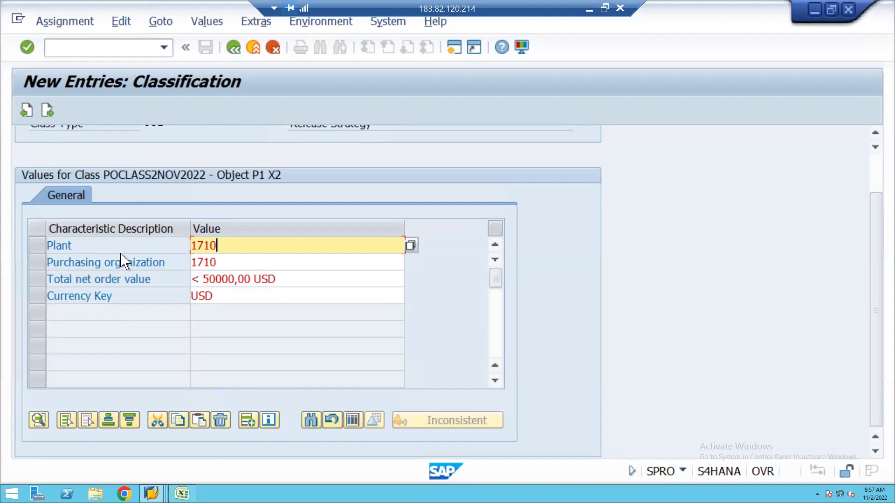
left_click(251, 422)
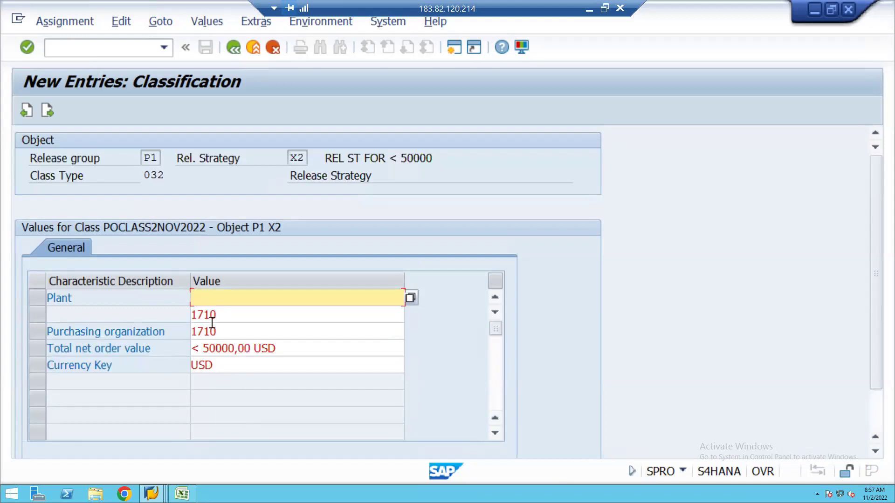
left_click(214, 303)
type("171")
type("20")
left_click_drag(880, 289, 880, 325)
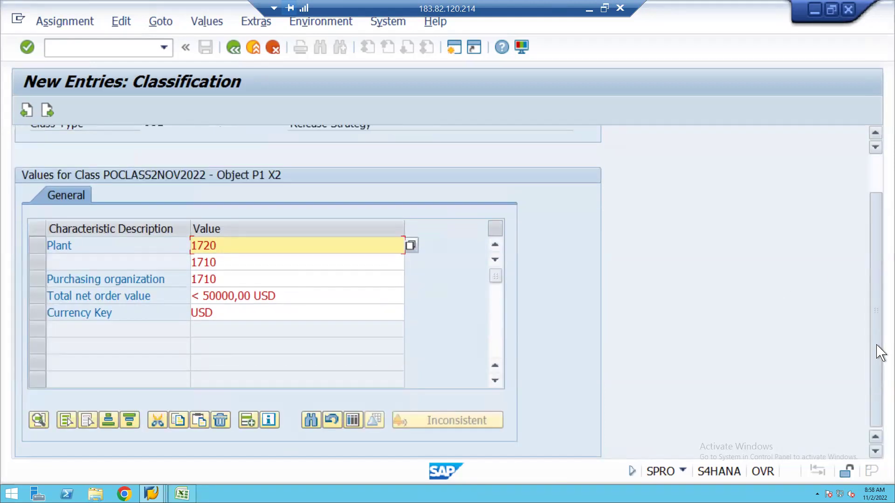
left_click(228, 280)
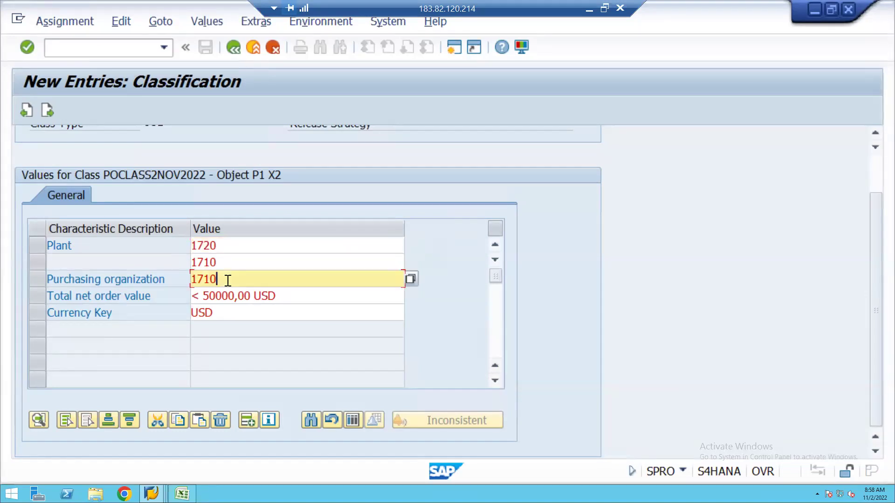
left_click(248, 421)
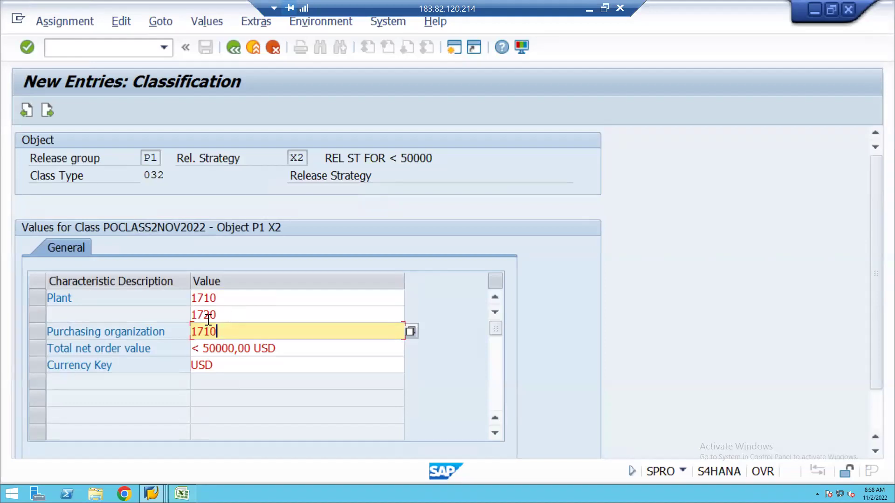
Remove the additional plant value 1720, leave 1710 as the only plant, and save release strategy X2.
left_click(33, 314)
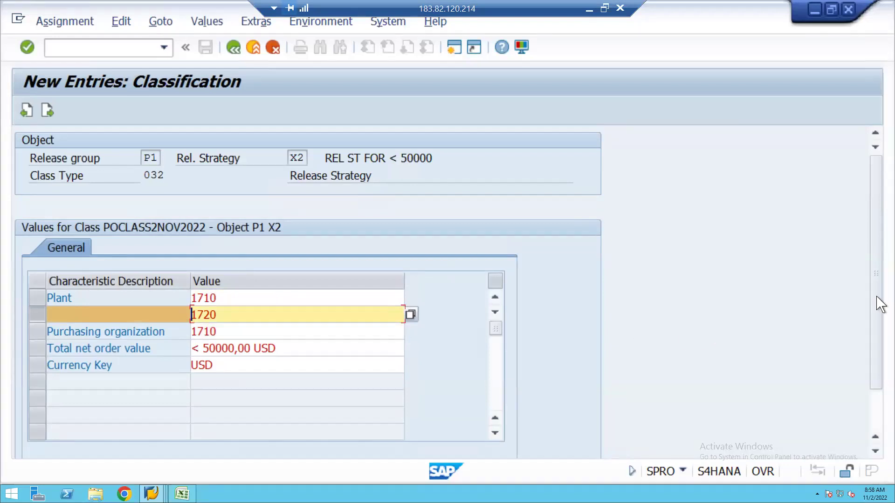
left_click_drag(879, 329, 880, 413)
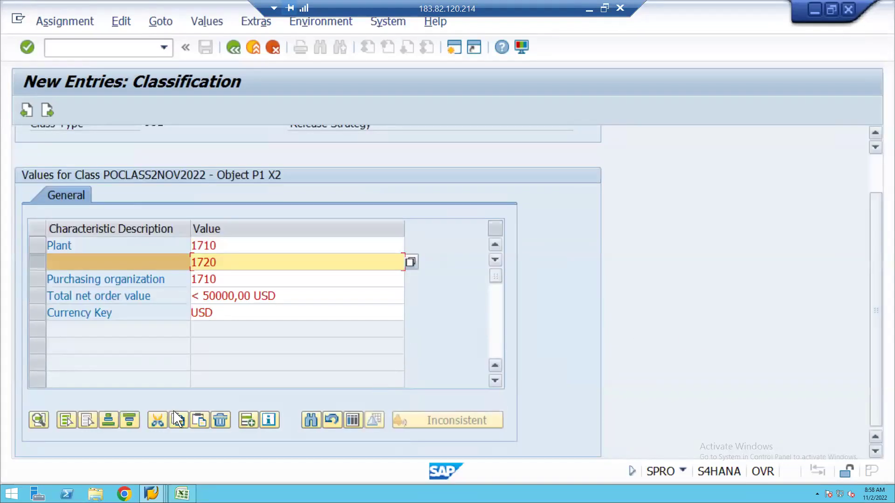
left_click(221, 421)
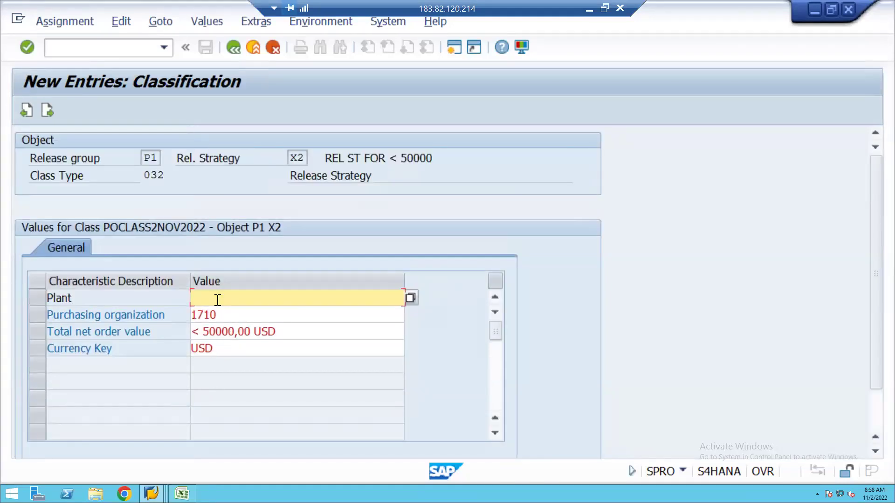
left_click(217, 300)
type("1720")
key("BackSpace")
key("BackSpace")
type("10")
key("Return")
left_click(233, 48)
left_click(207, 49)
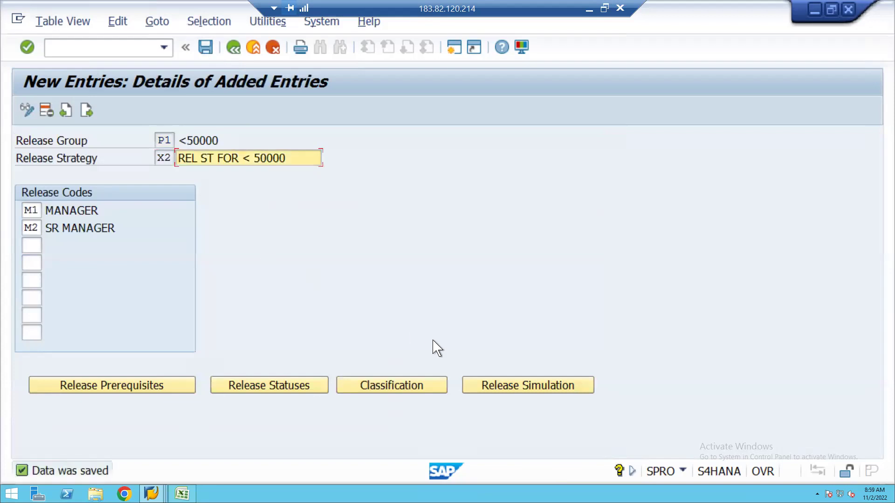
Simulate the release of strategy X2 with code M1 followed by M2, and return to the release strategies overview.
left_click(499, 390)
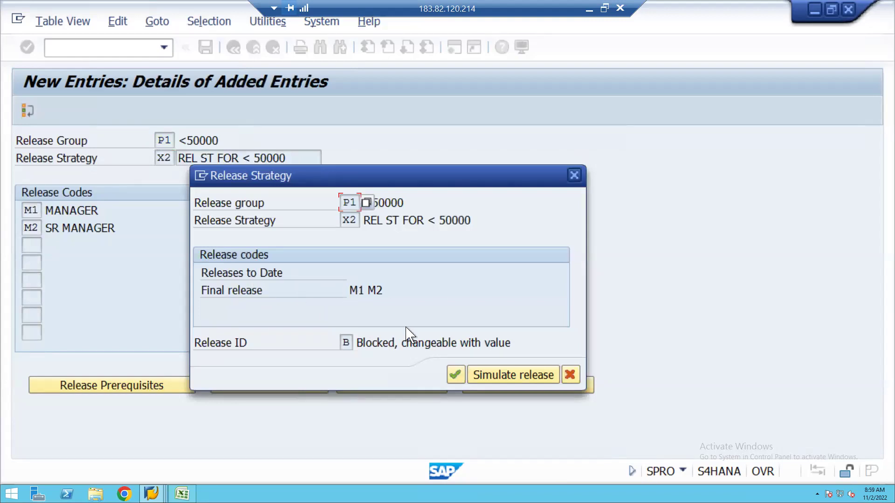
left_click(495, 378)
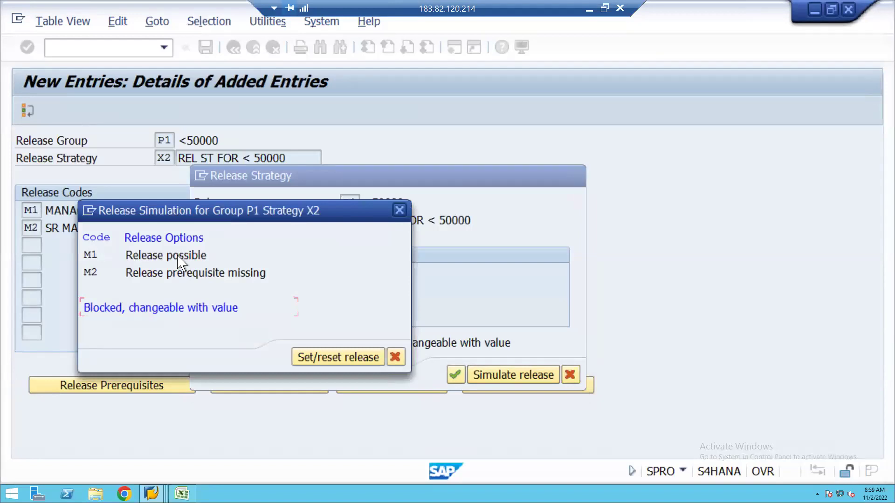
double_click(178, 256)
double_click(175, 273)
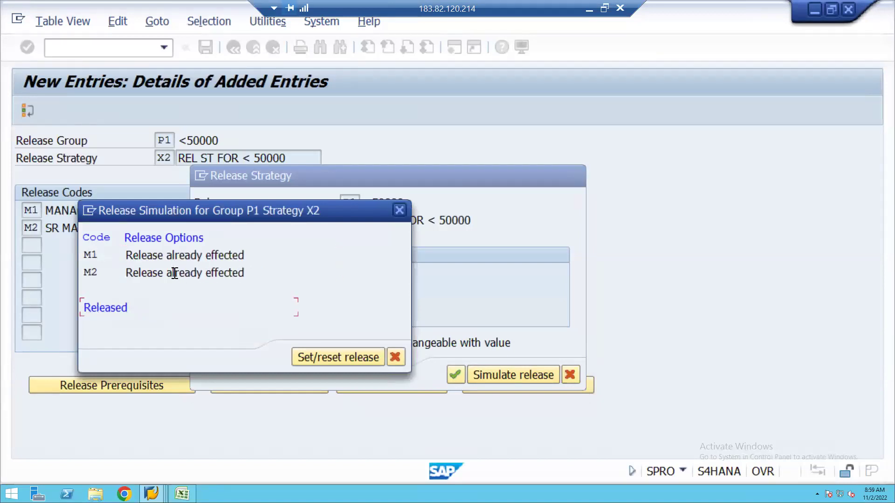
left_click(400, 211)
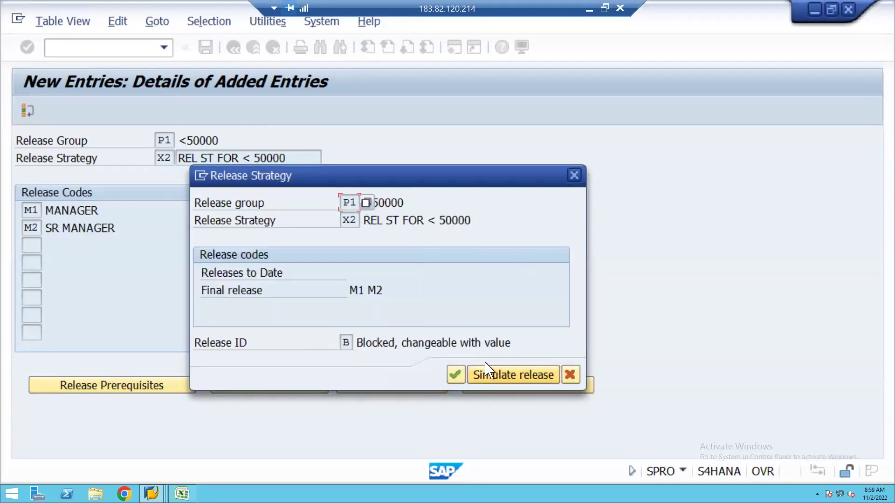
left_click(577, 181)
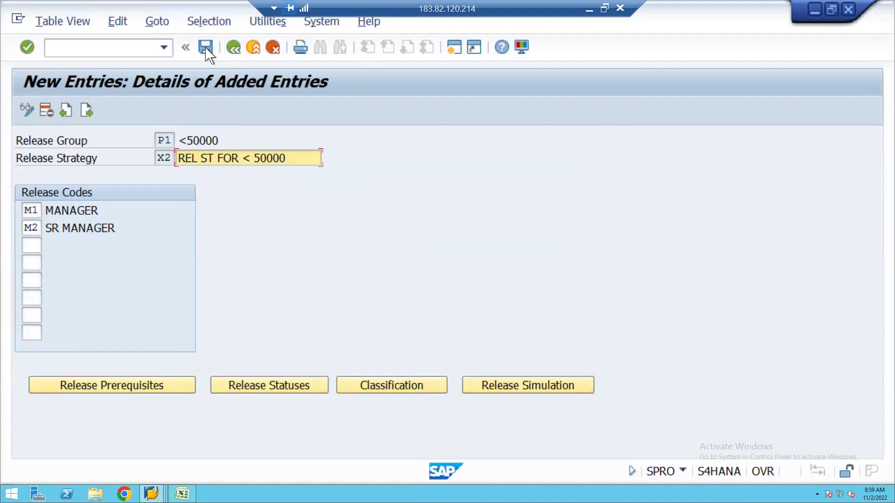
left_click(206, 47)
left_click(233, 47)
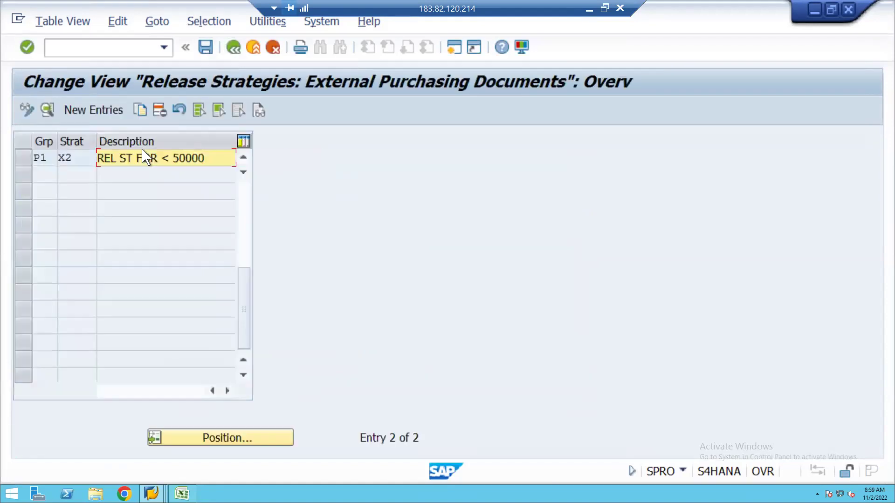
Open the details of release strategy X1 and simulate its release with code M1.
left_click(250, 196)
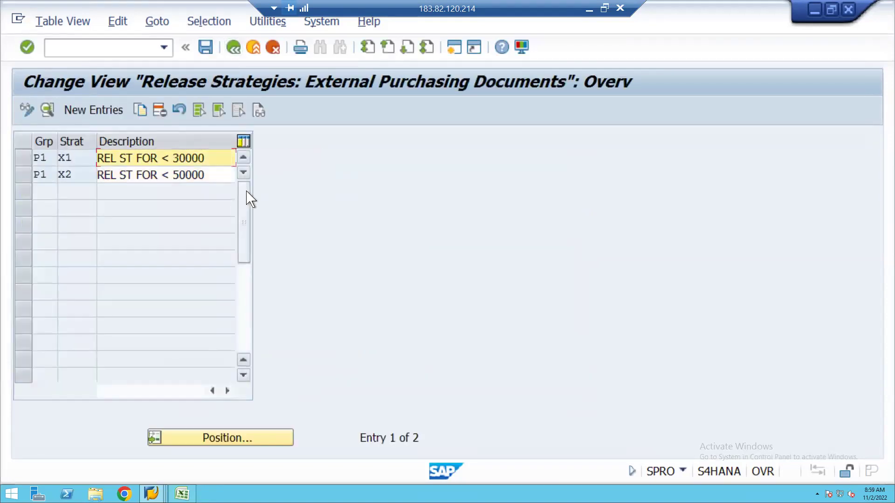
left_click(23, 158)
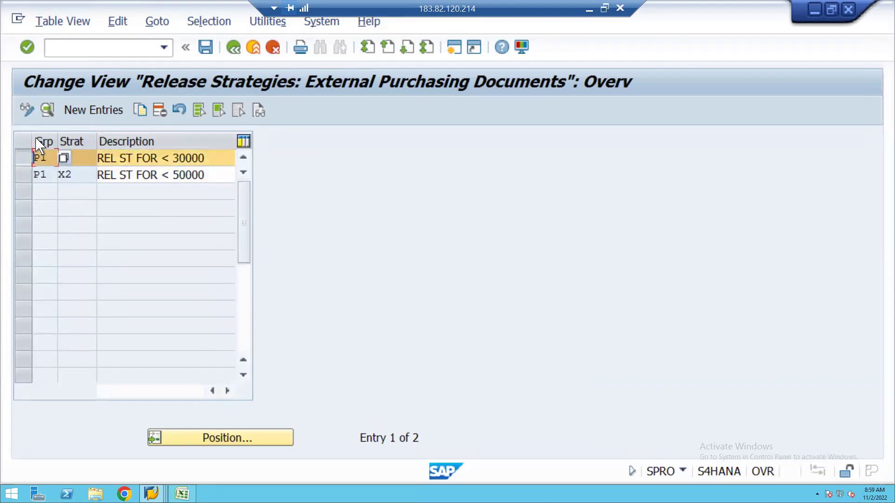
left_click(46, 111)
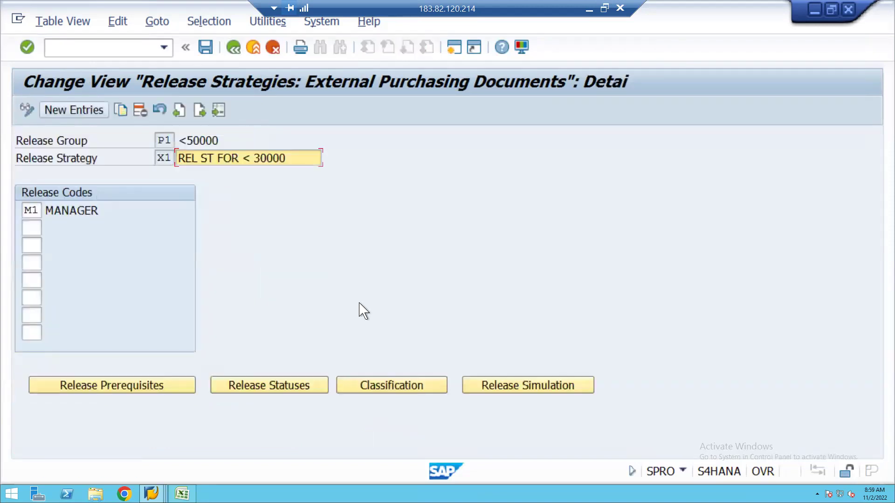
left_click(497, 396)
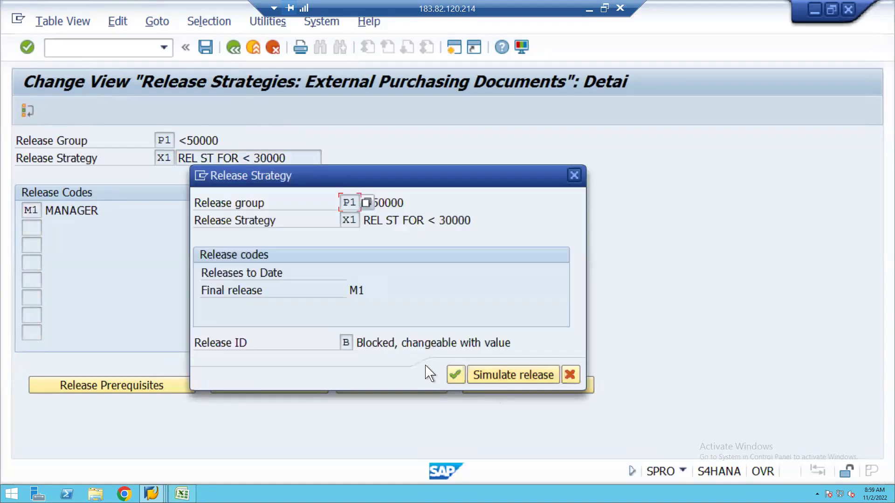
left_click(513, 375)
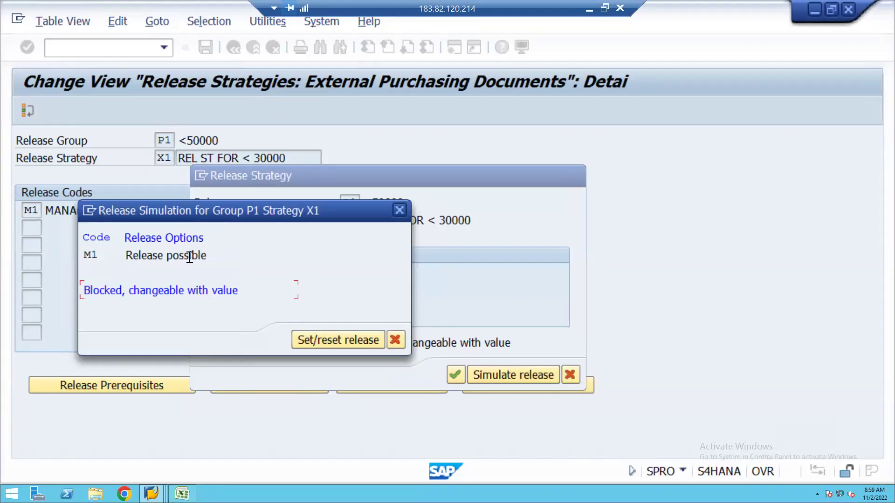
double_click(158, 253)
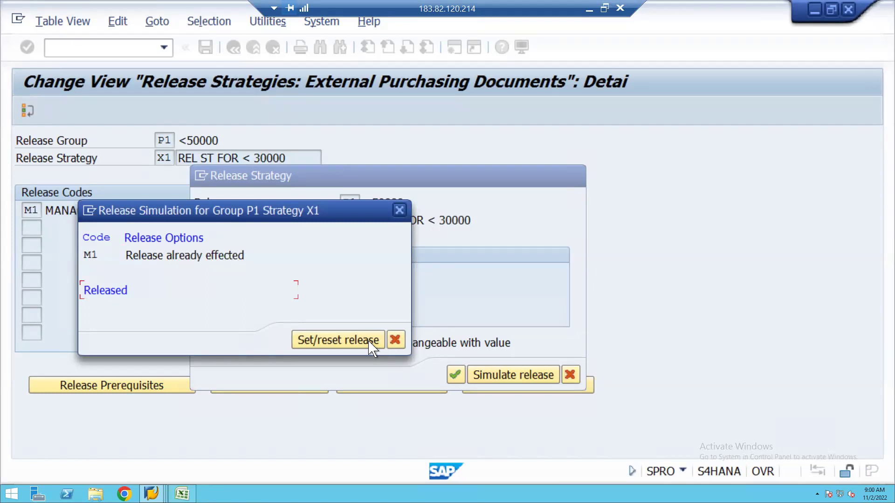
left_click(399, 210)
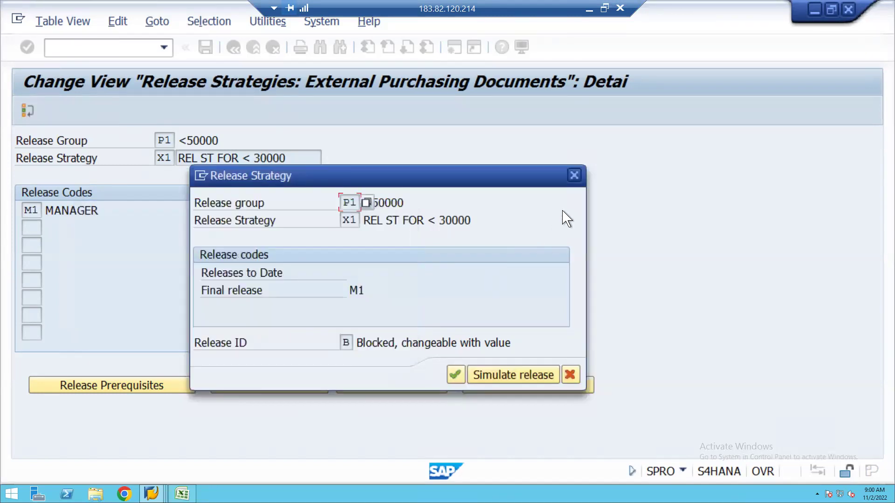
left_click(577, 177)
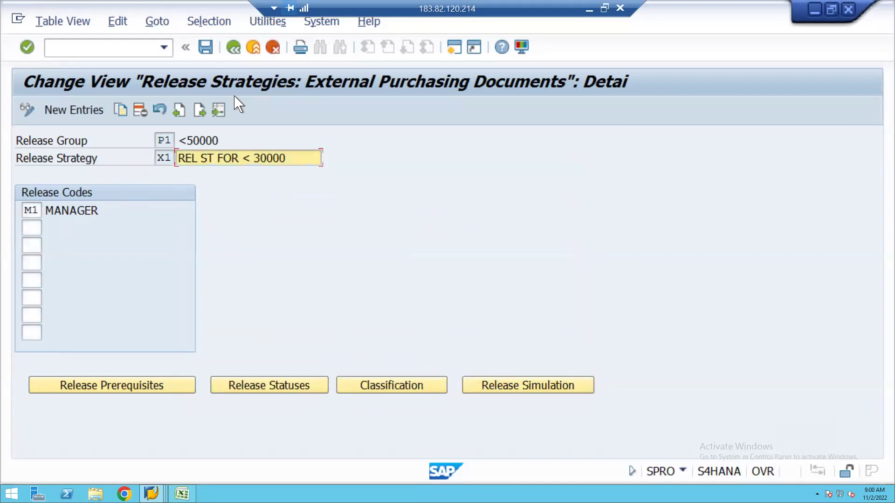
left_click(233, 47)
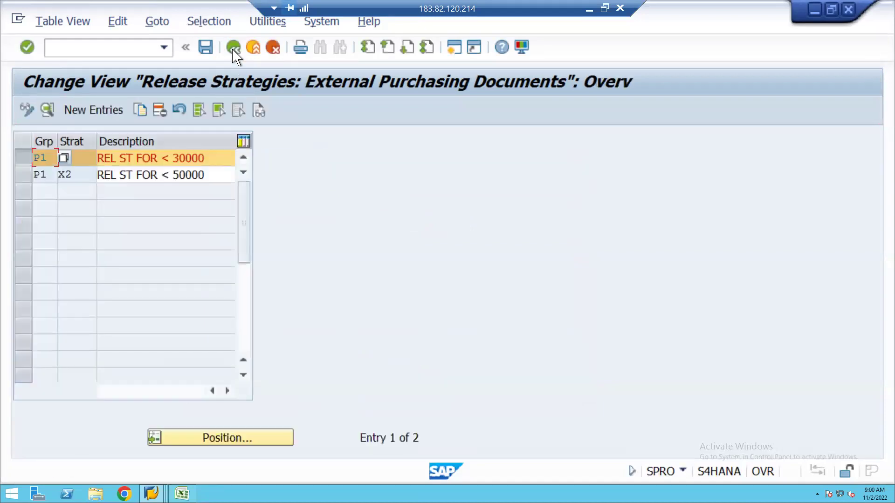
Review the release codes defined for group P1 and the overview of its release strategies.
left_click(221, 175)
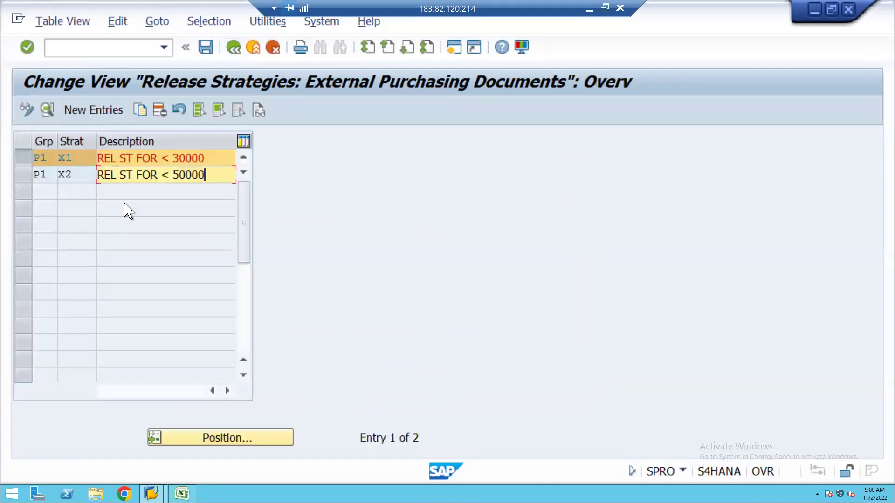
left_click(18, 159)
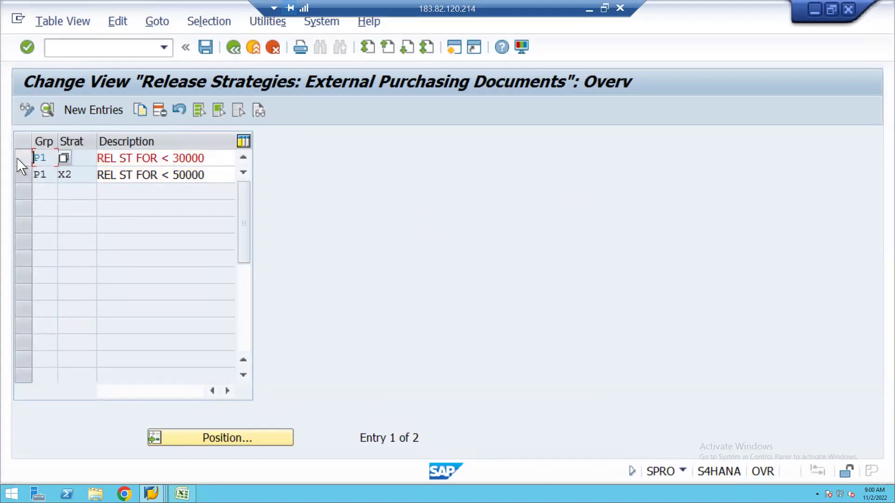
left_click(218, 157)
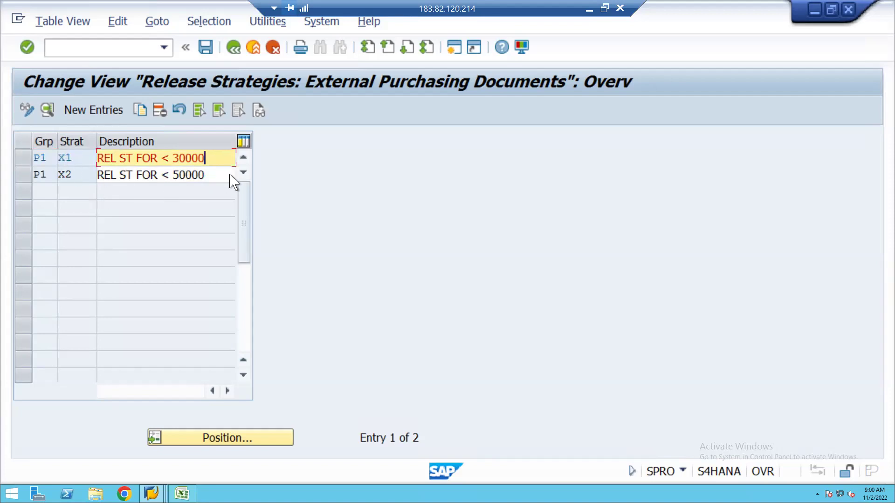
left_click(234, 47)
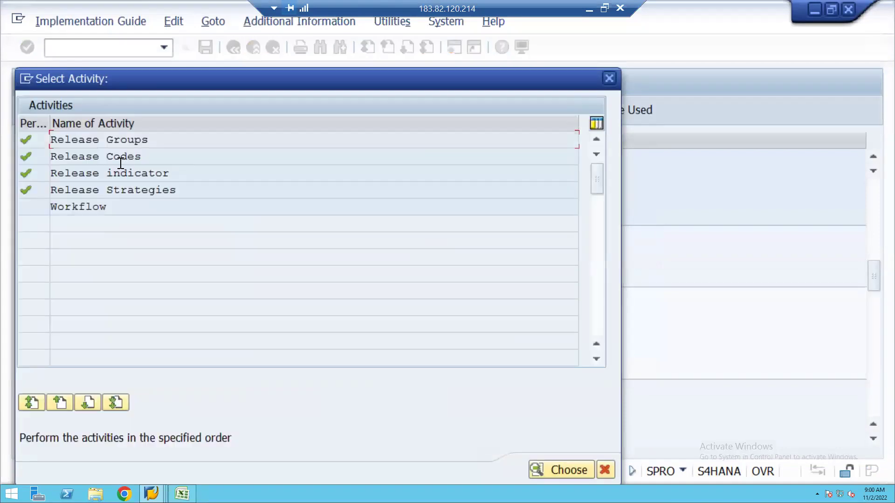
double_click(119, 158)
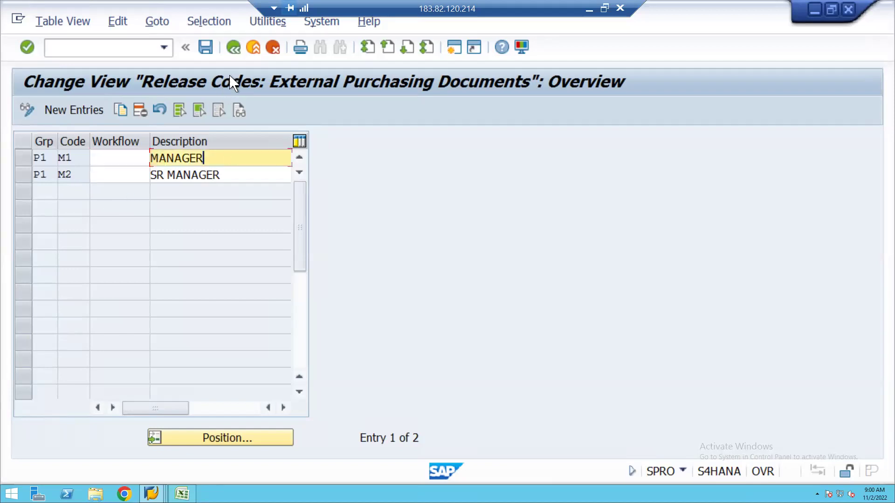
left_click(233, 47)
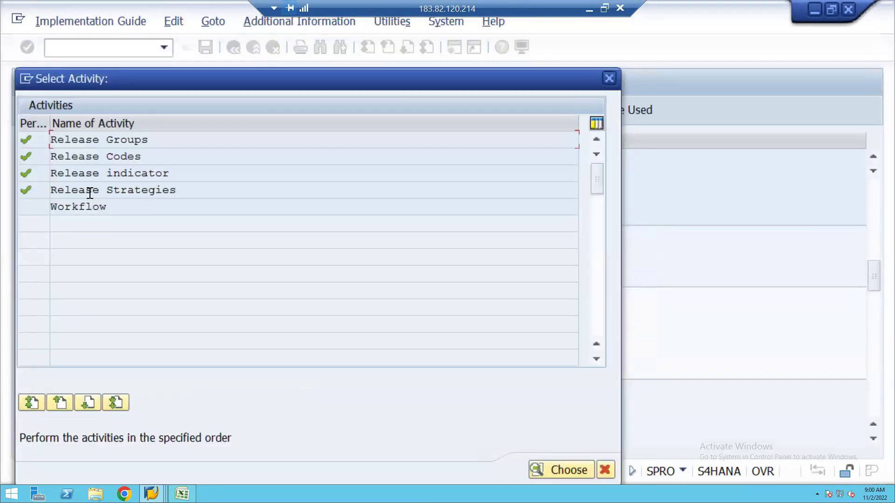
double_click(90, 192)
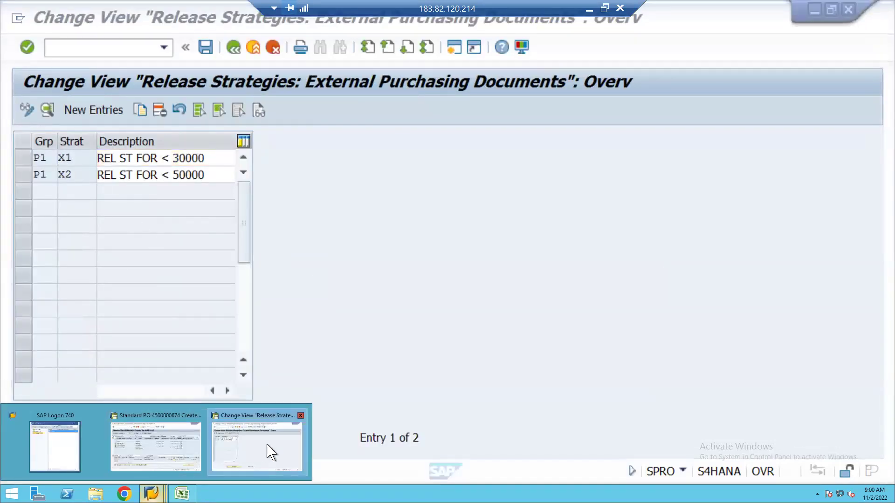
Start a purchase order with transaction ME21N in a new session and select Domestic US Supplier 1 as the vendor.
left_click(455, 47)
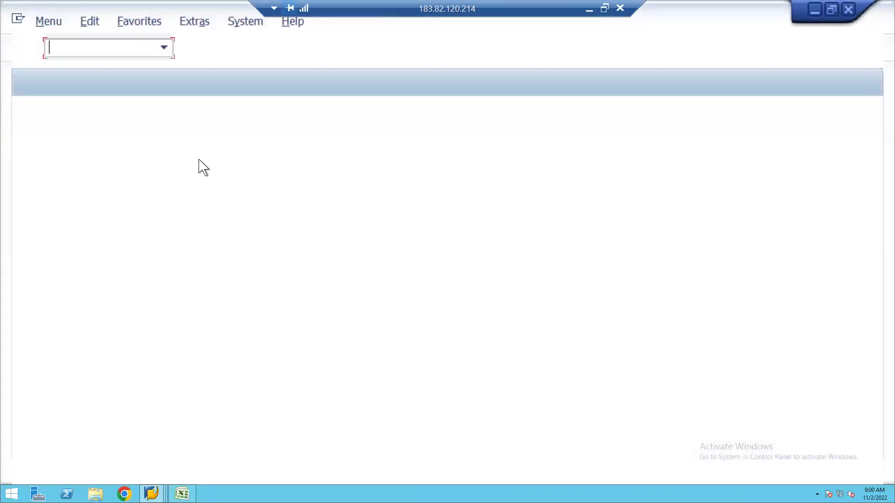
type("ME21N")
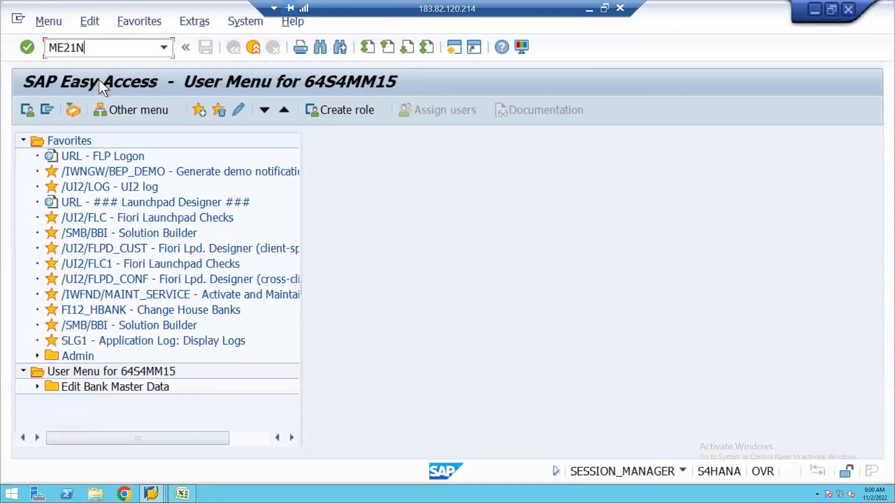
key("Return")
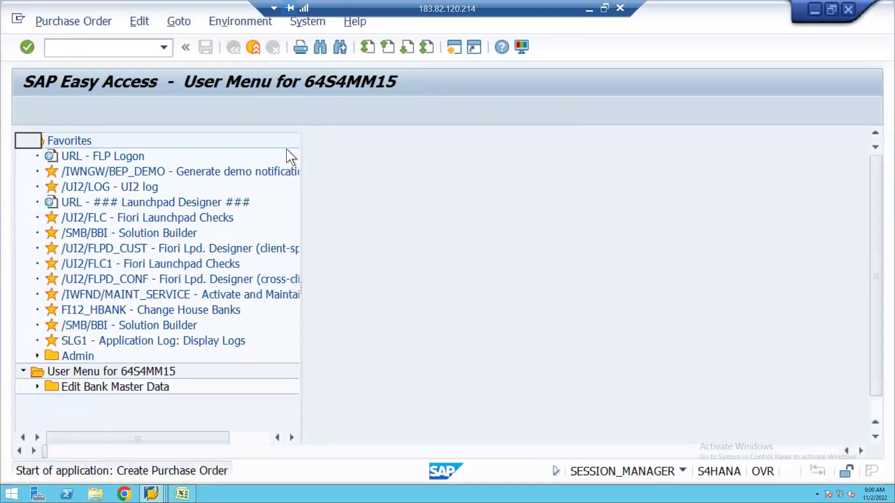
left_click(414, 140)
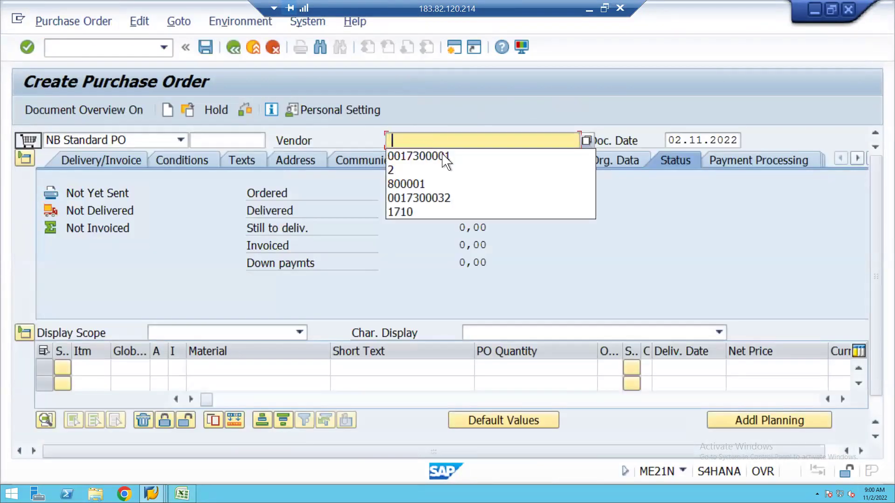
left_click(445, 157)
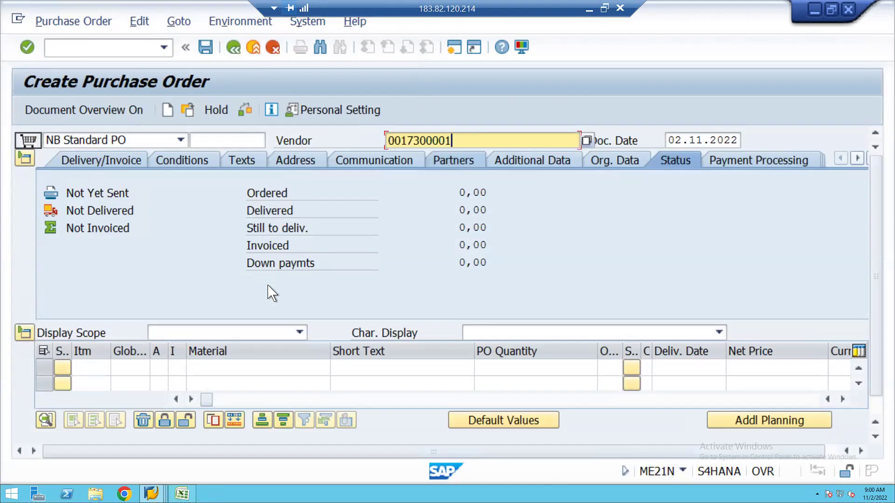
Enter material 2154 (sugar crystals) as the first item of the purchase order.
left_click(242, 370)
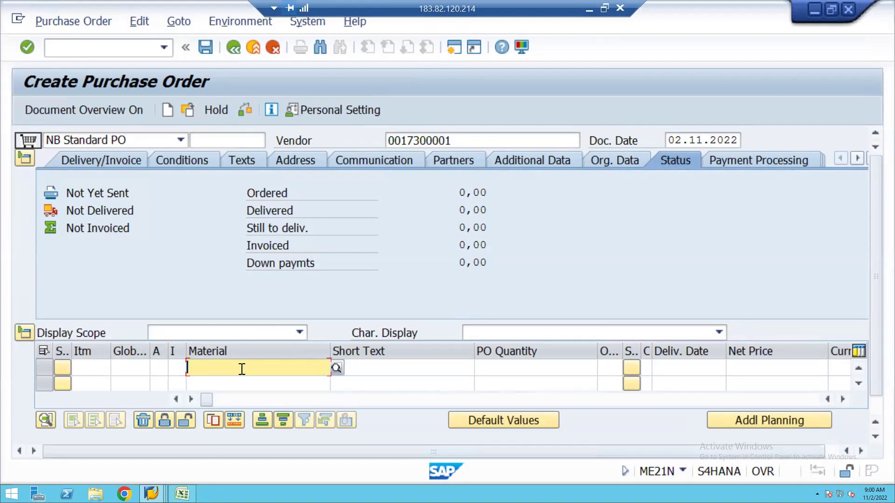
left_click(242, 369)
left_click(290, 383)
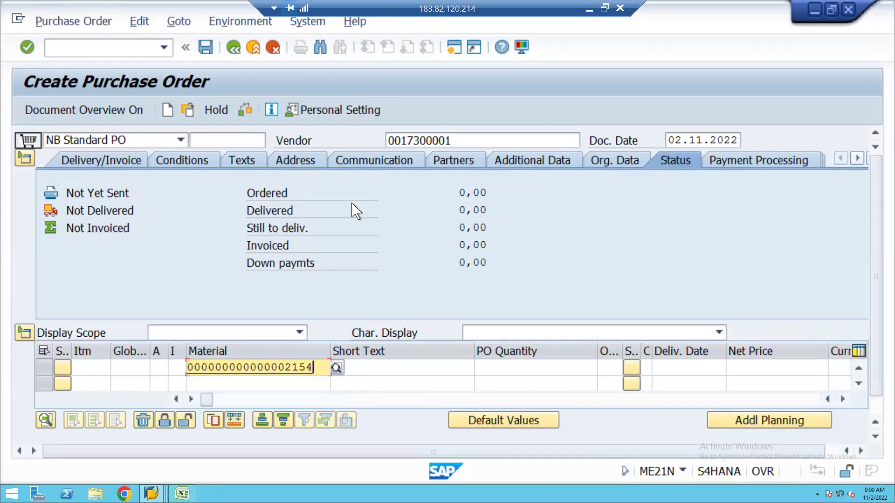
key("Return")
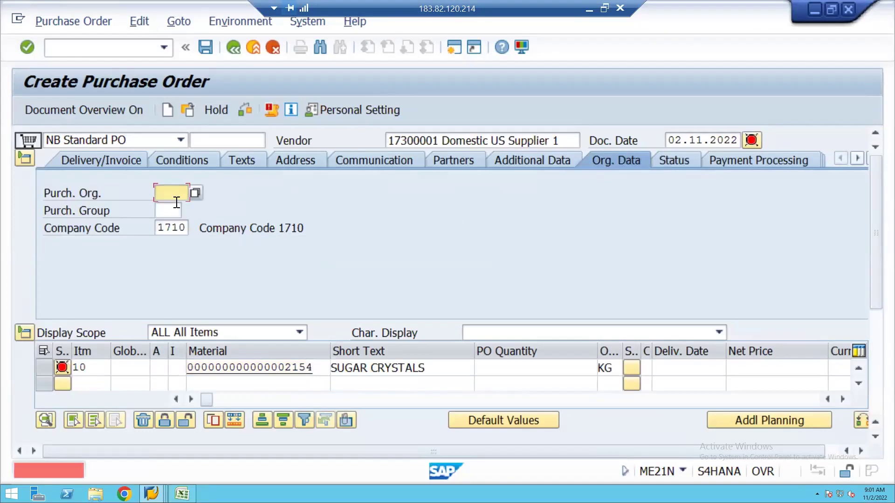
Set the purchasing organization to 1710 and the purchasing group to M01 in the organizational data.
left_click(179, 209)
left_click(172, 211)
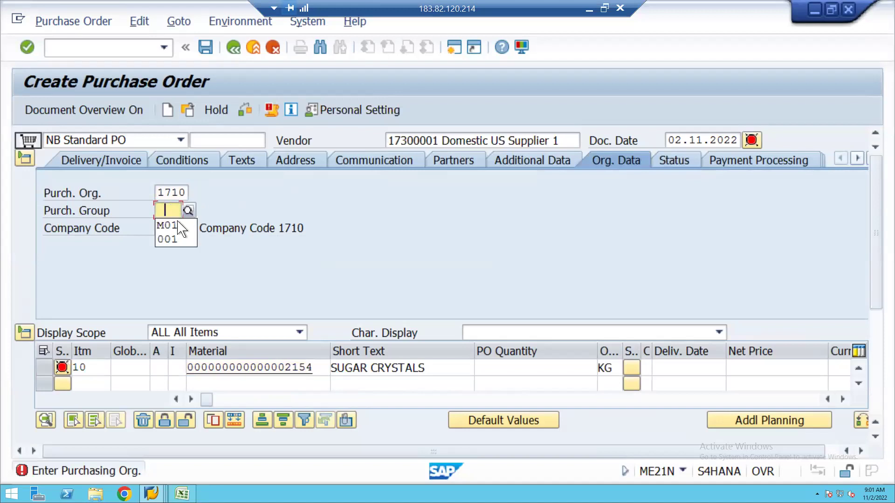
left_click(173, 224)
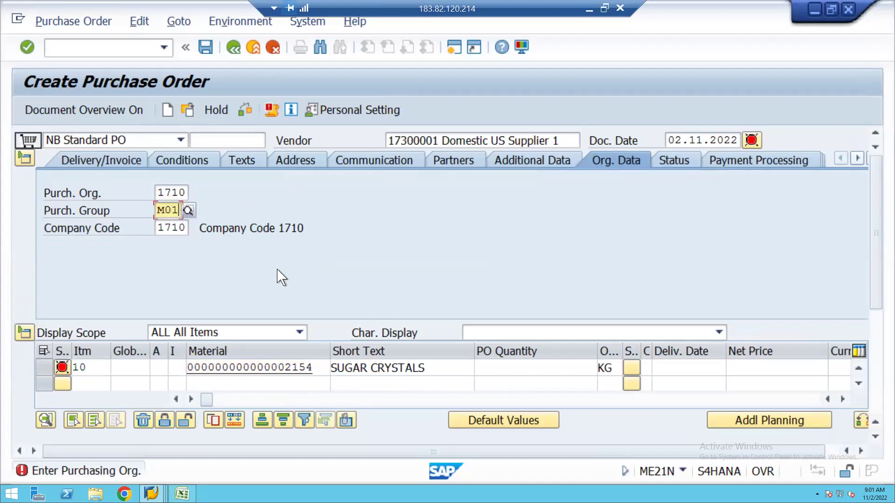
Set plant 1710 and currency USD for the sugar crystals item and confirm the entries.
left_click(843, 399)
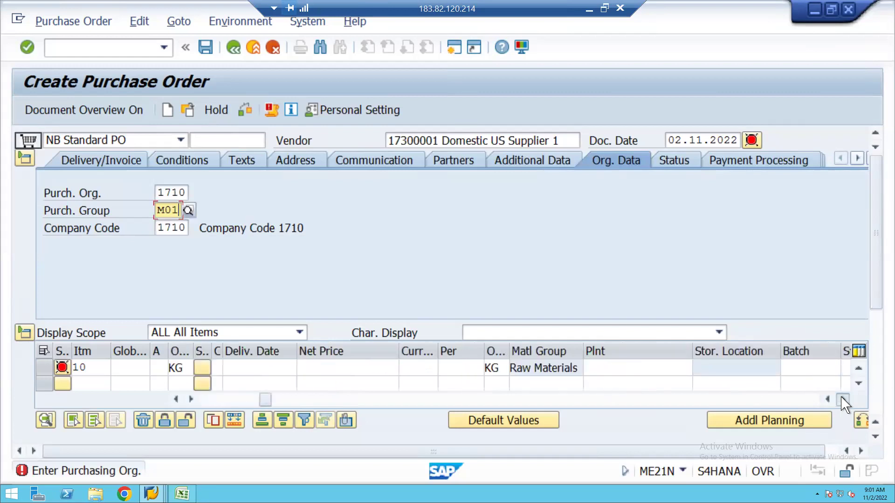
left_click(613, 367)
left_click(583, 384)
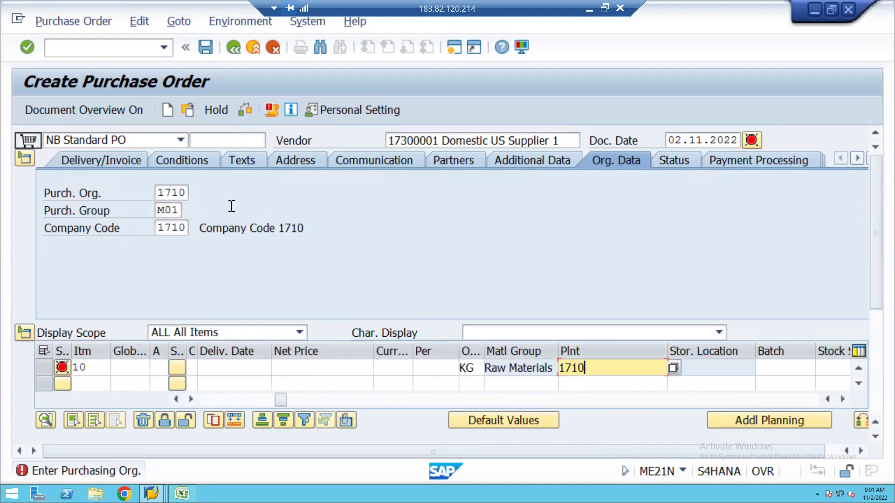
left_click(391, 365)
type("USD")
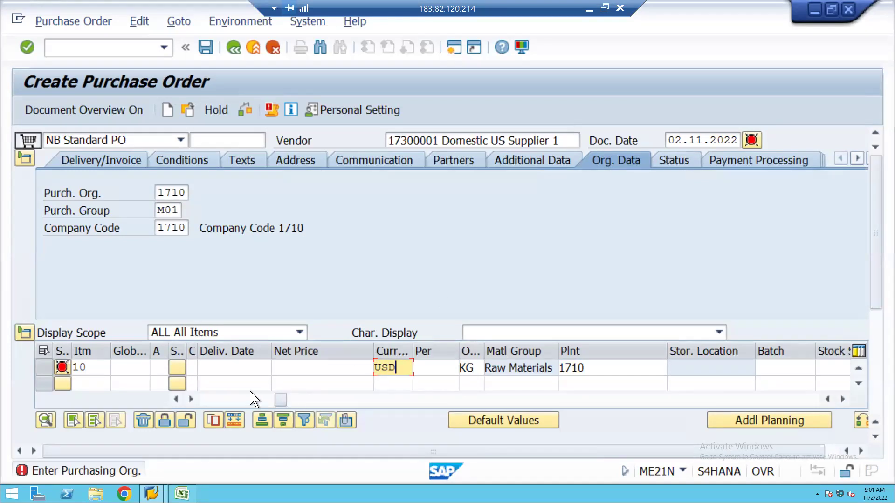
left_click(212, 400)
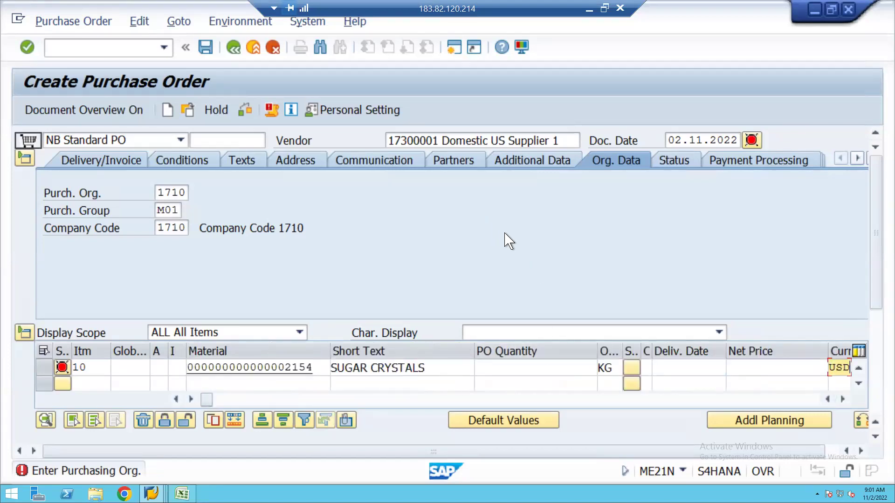
key("Return")
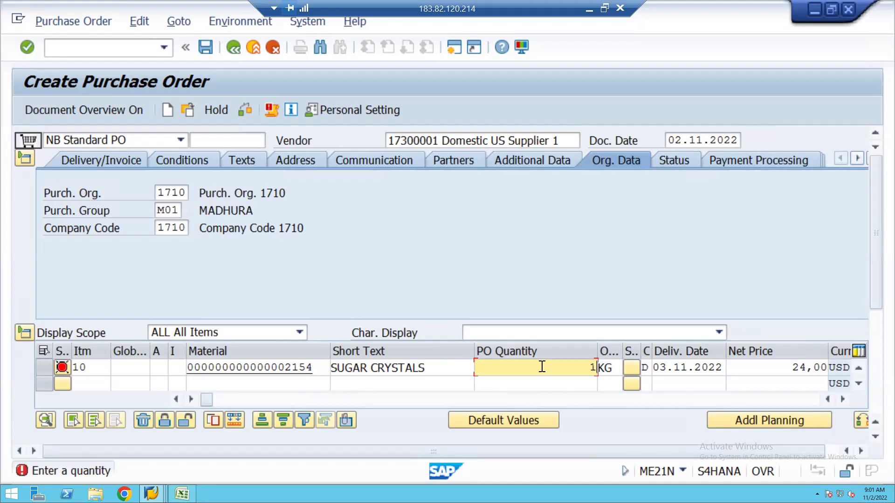
Set the item's PO quantity to 1 KG and accept the price and delivery date warnings.
key("Return")
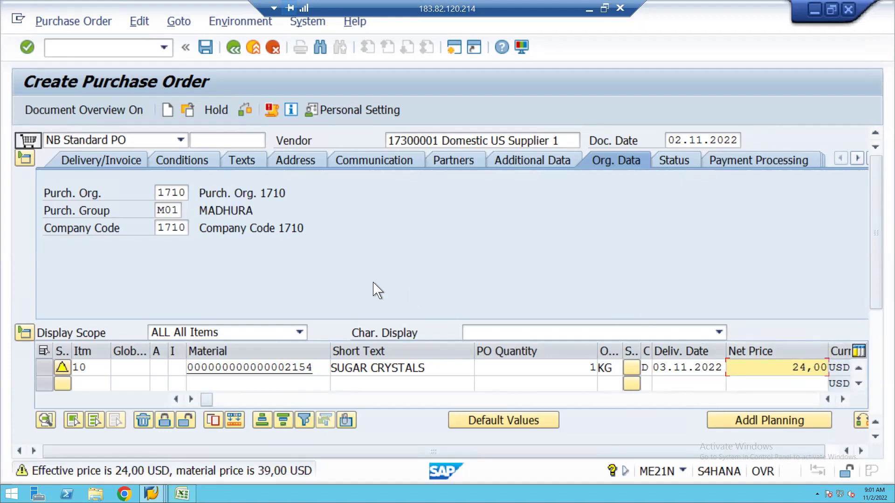
key("Return")
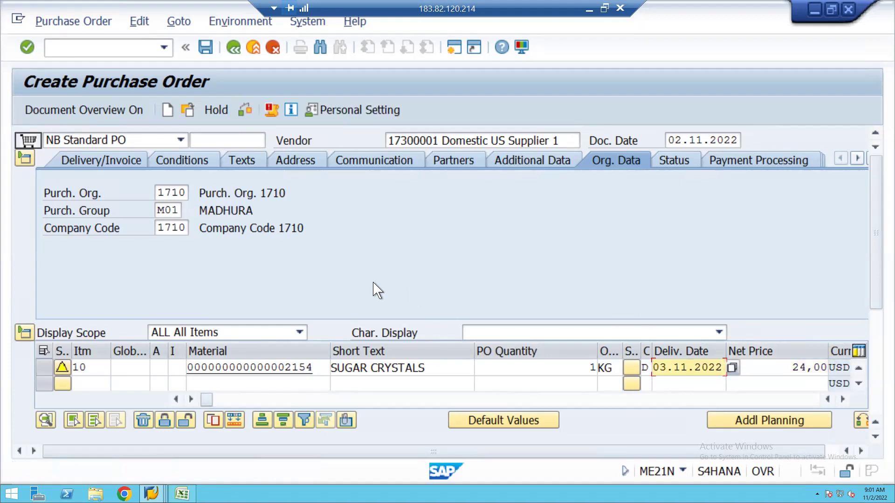
key("Return")
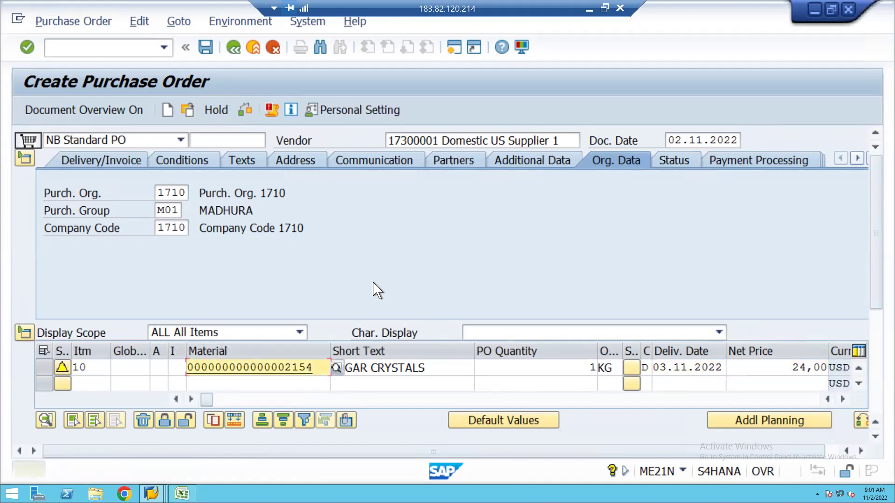
key("Return")
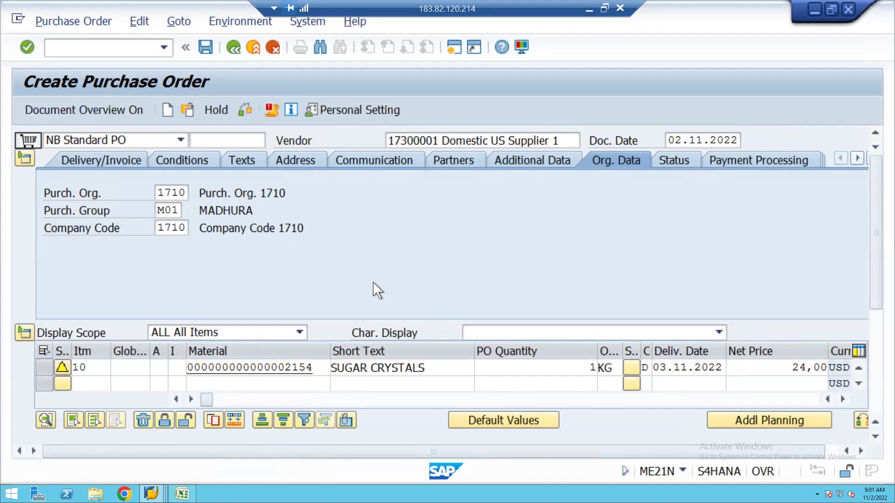
Set the item's PO quantity to 500 KG and display the header conditions.
left_click(574, 369)
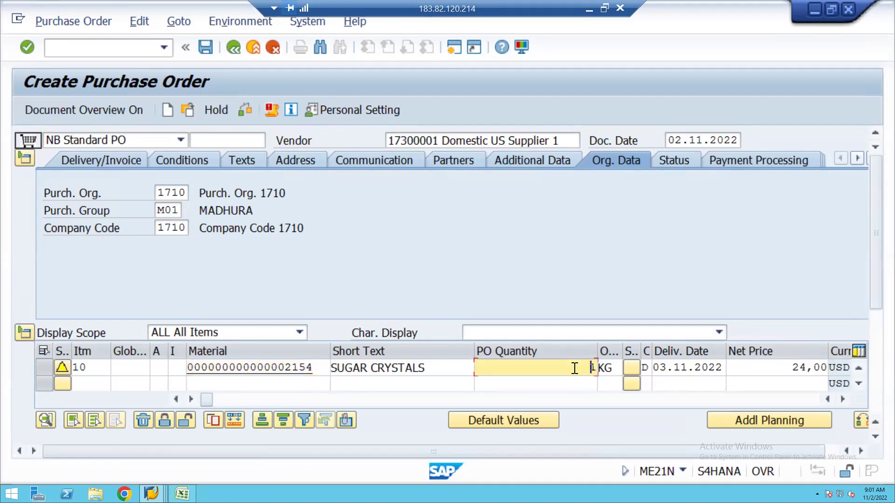
type("500")
left_click(187, 163)
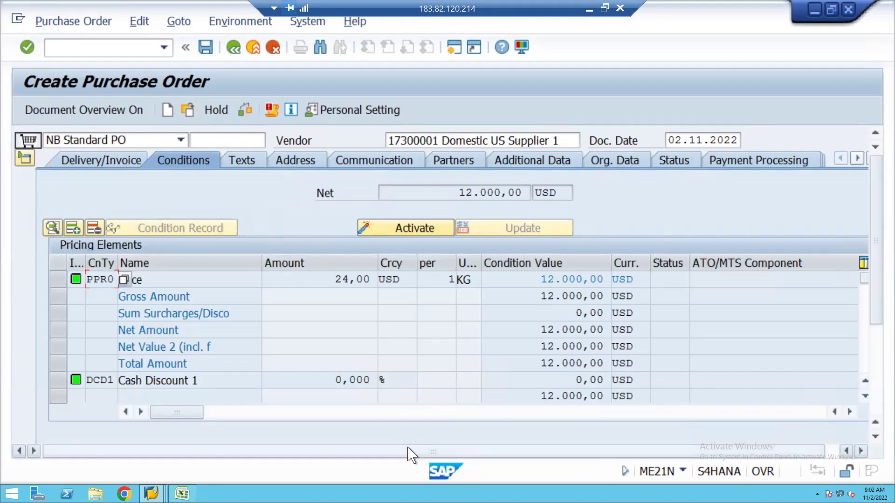
Run a check on the purchase order and display its release strategy details.
left_click_drag(408, 454, 455, 455)
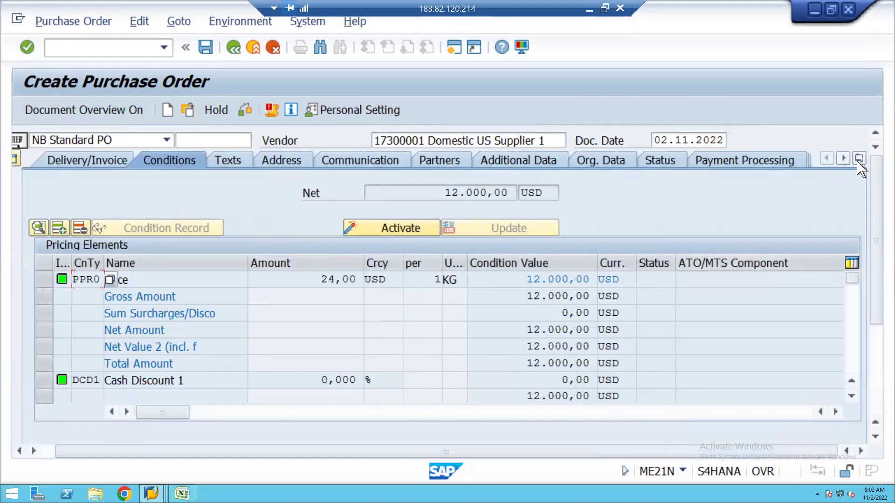
left_click(860, 159)
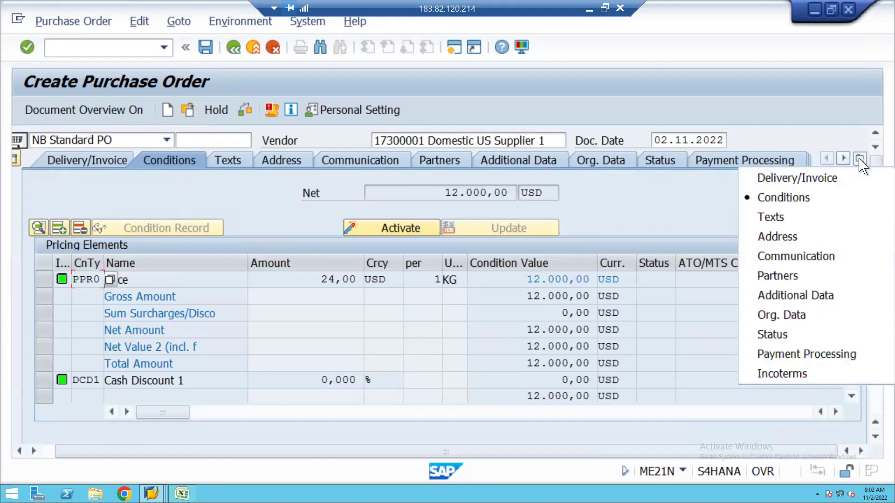
left_click(693, 201)
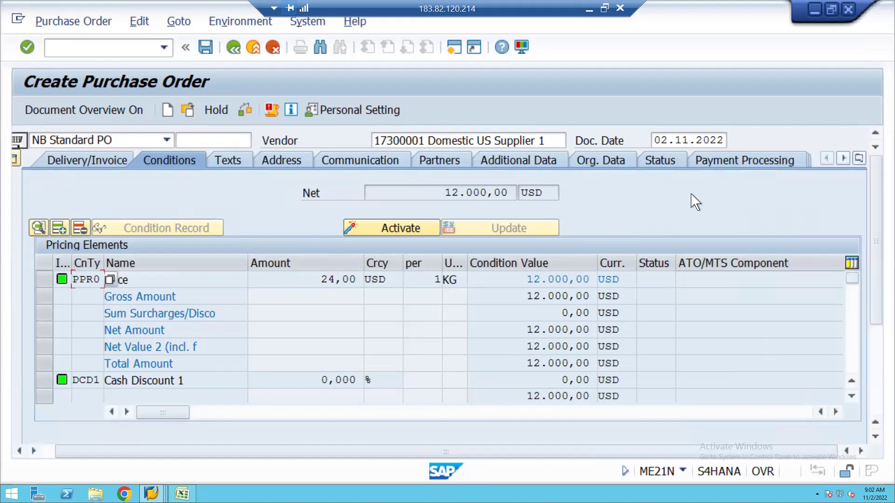
left_click(247, 114)
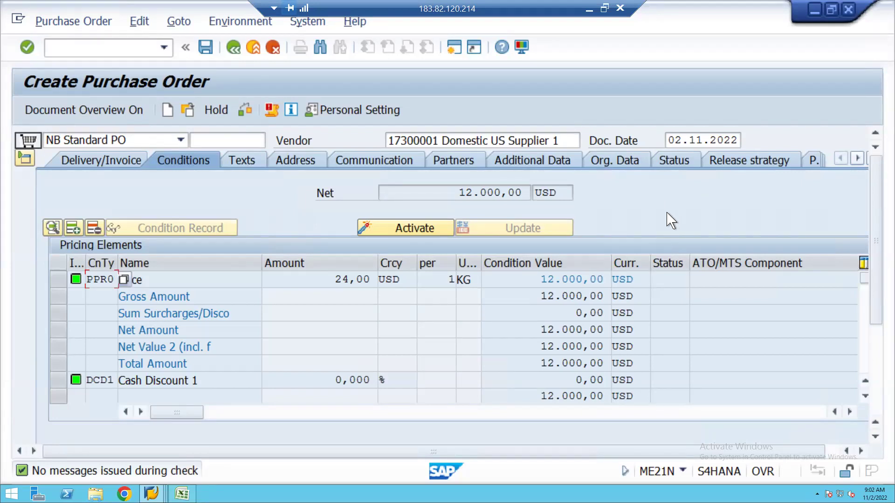
left_click(737, 167)
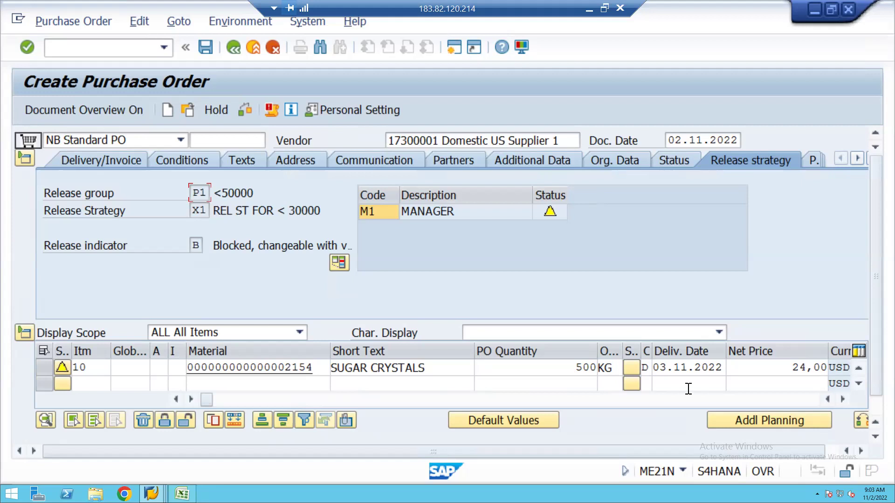
Display the header conditions and change the item's PO quantity to 1200 KG, reviewing the net value.
left_click(844, 400)
left_click(843, 400)
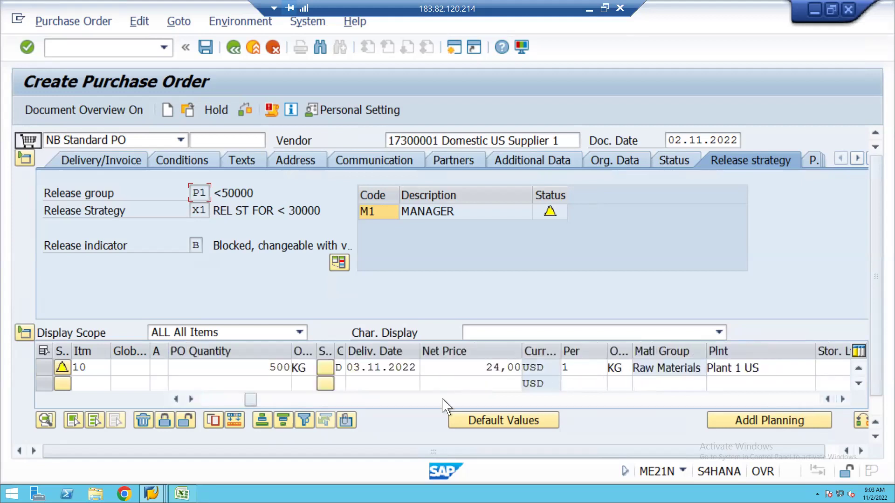
left_click(266, 368)
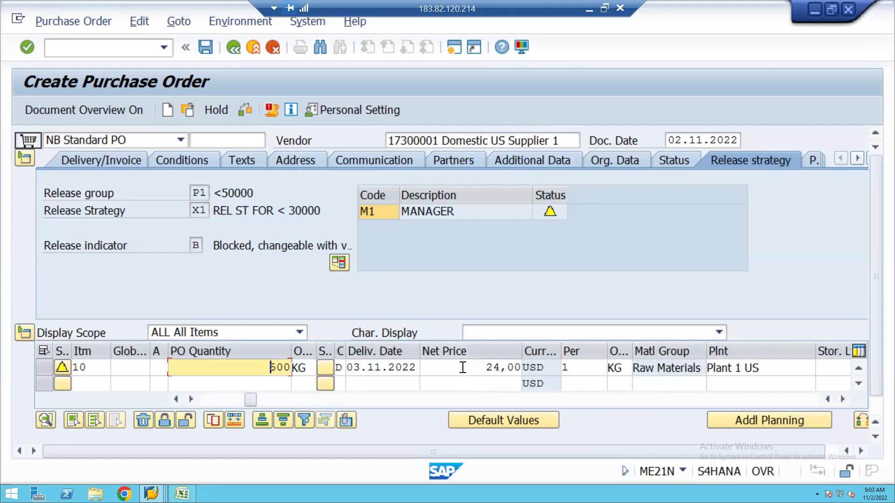
left_click(184, 163)
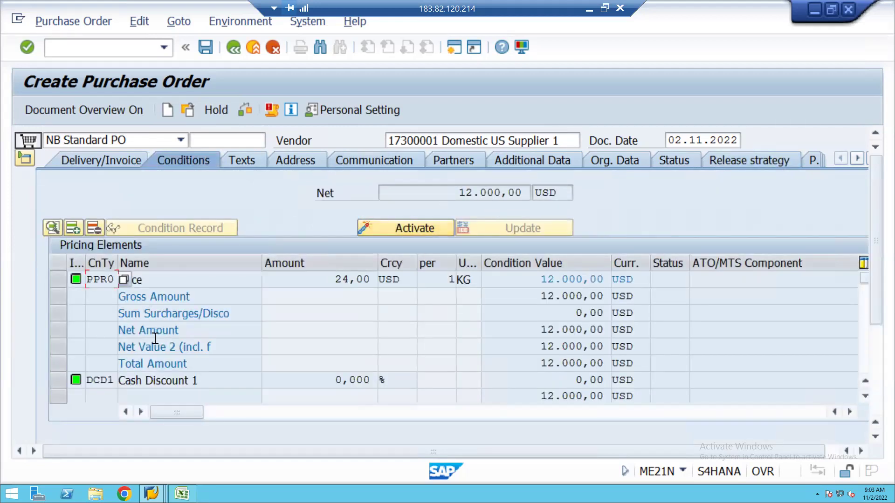
left_click(876, 397)
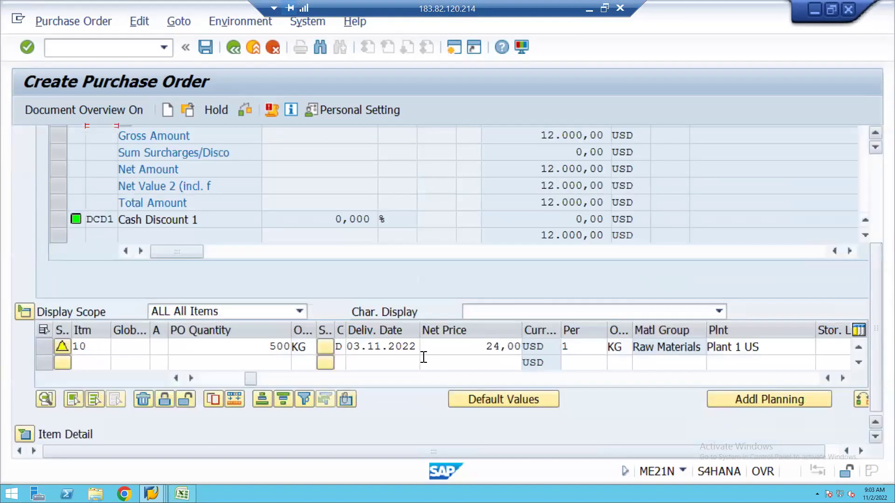
left_click(263, 350)
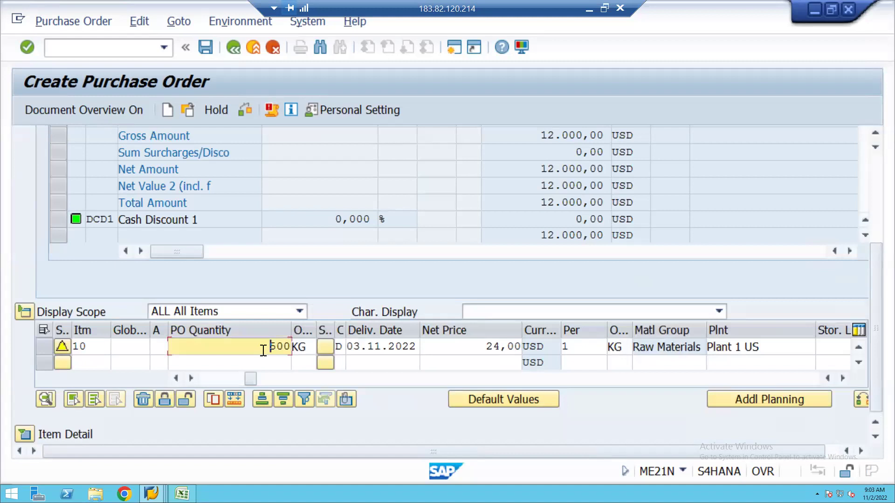
key("Delete")
key("Delete")
key("Delete")
type("1200")
key("Return")
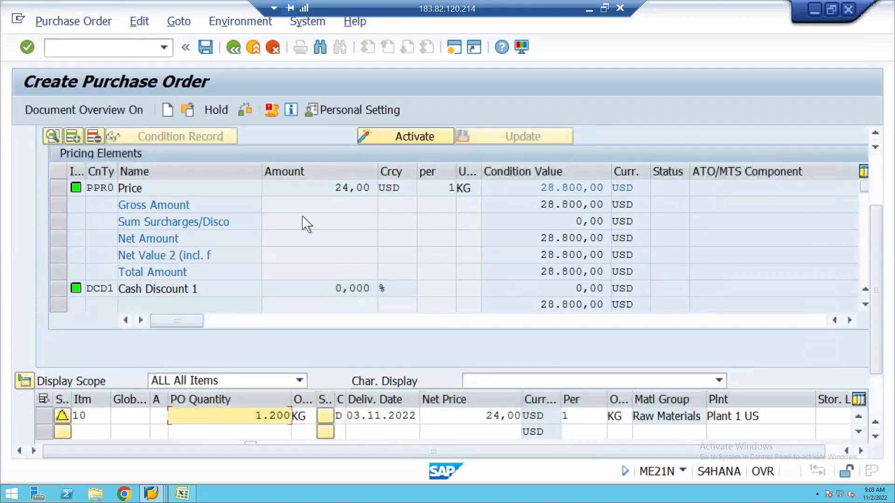
left_click(879, 171)
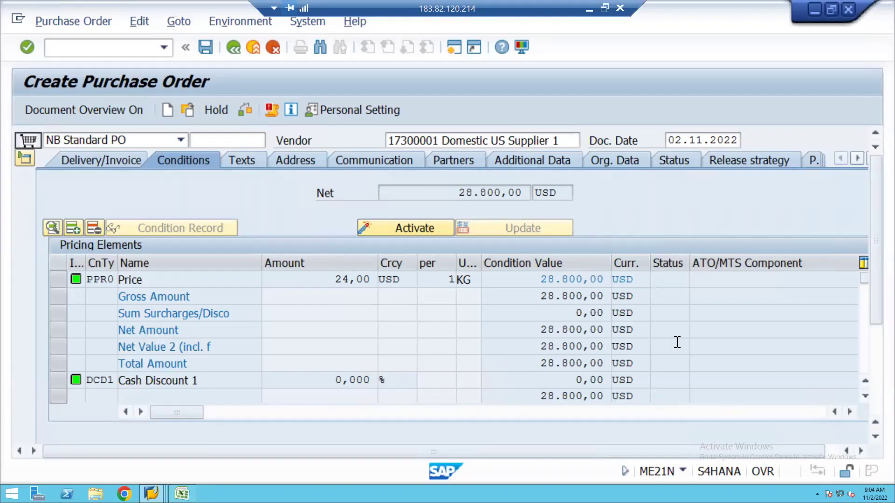
Change the PO quantity of the sugar crystals item to 1500 KG.
left_click(877, 389)
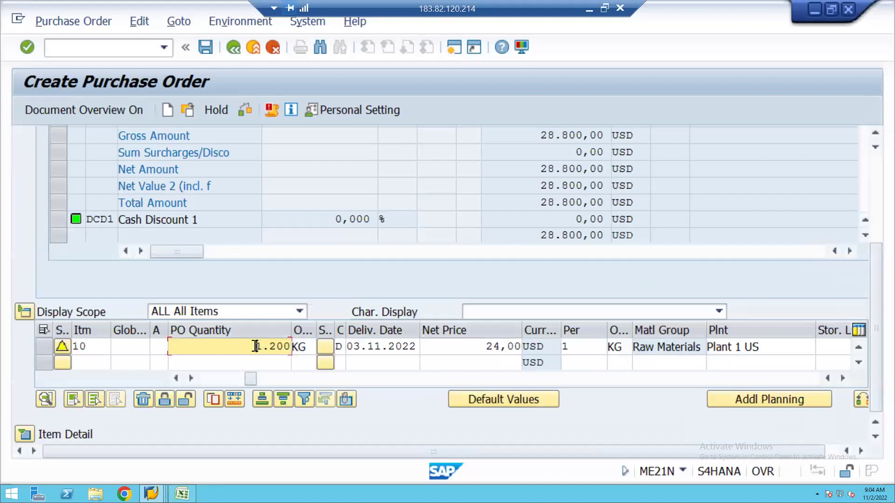
key("Delete")
key("Delete")
key("Delete")
type("1500")
key("Return")
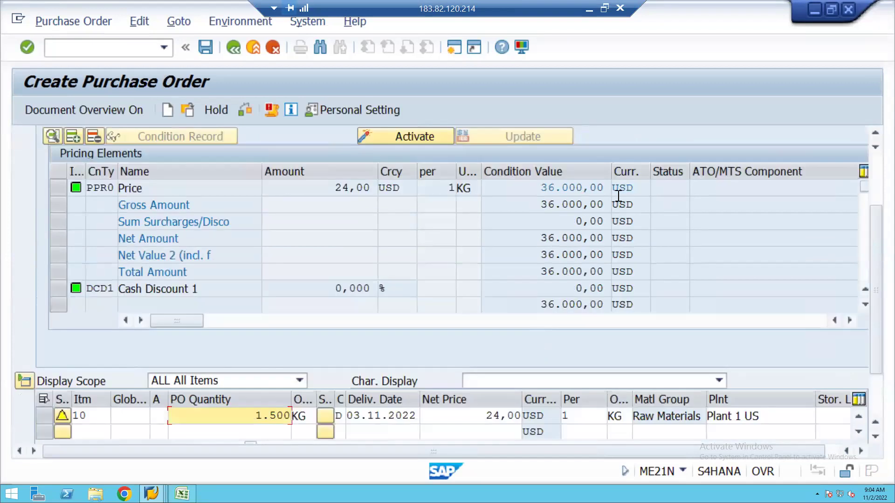
Review the net order value and release strategy in the purchase order header, rerunning the document check.
scroll(880, 175, "up", 3)
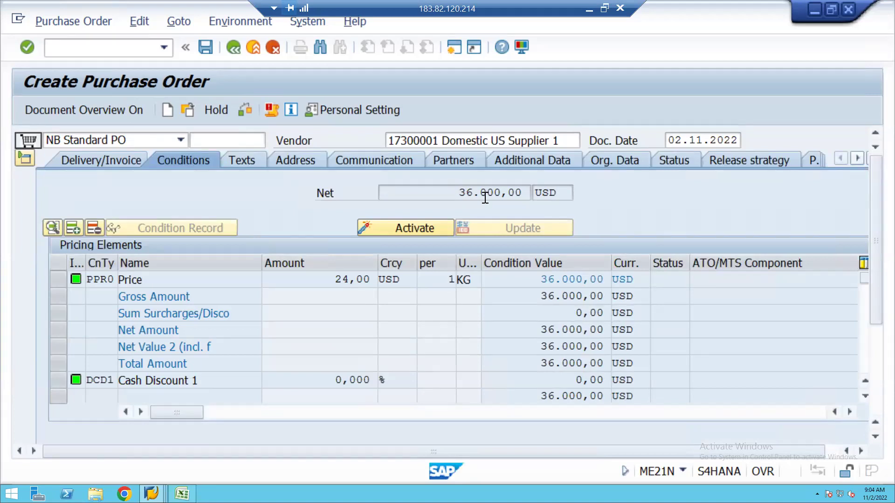
left_click(748, 163)
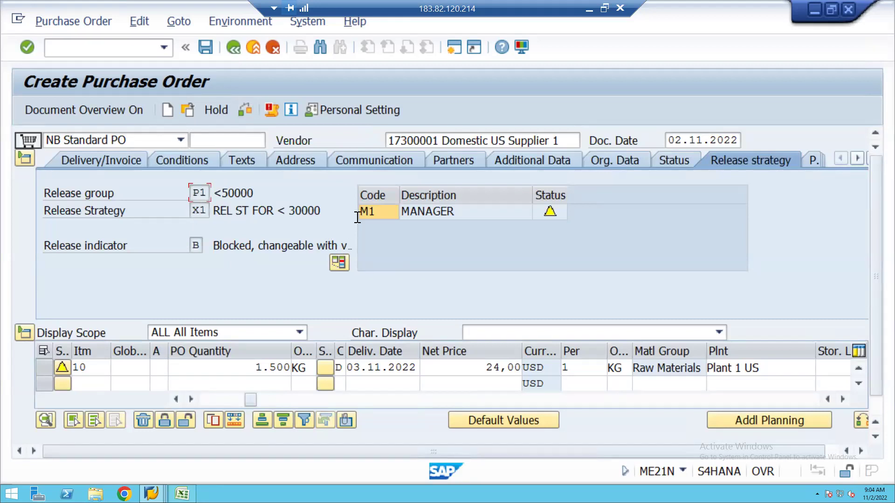
left_click(245, 112)
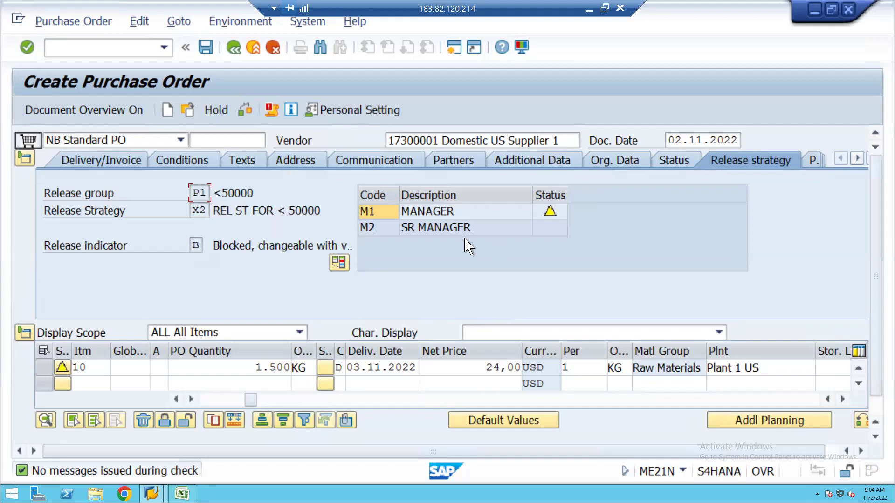
Set the PO quantity of item 10 to 3000 KG.
left_click(253, 368)
key("Delete")
key("Delete")
key("Delete")
key("Delete")
key("Delete")
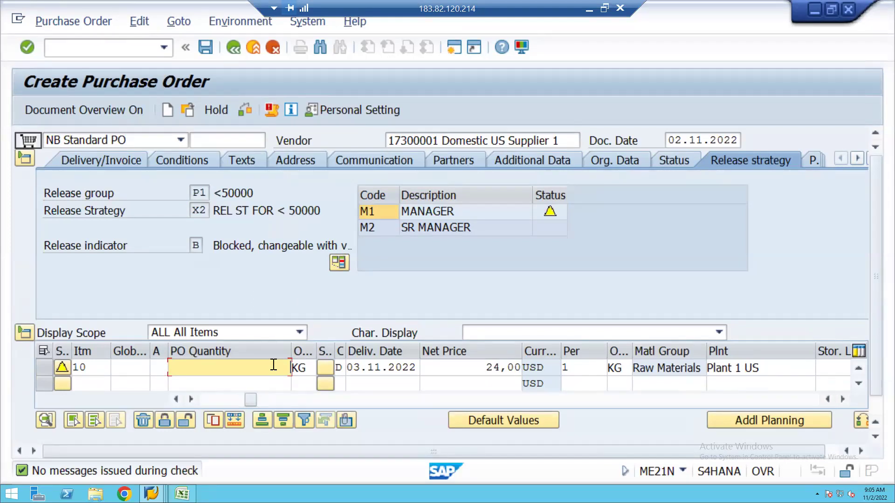
type("3000")
key("Return")
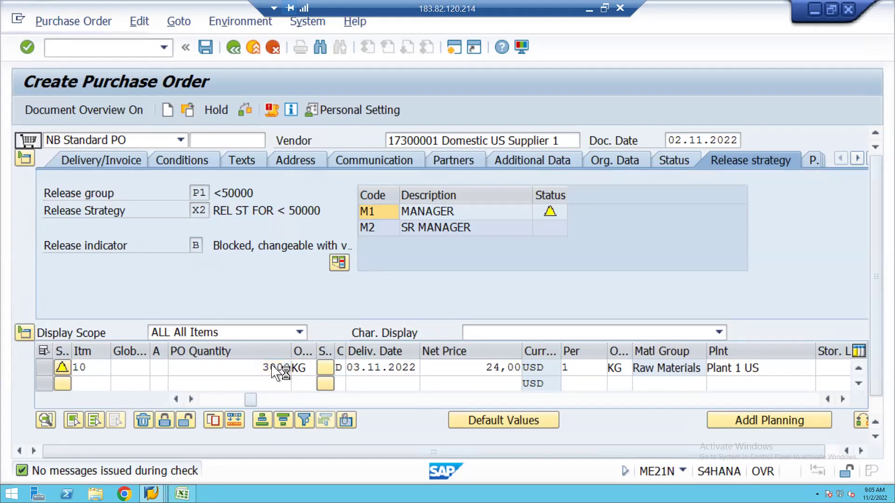
Display the header conditions and release strategy for the new quantity, and run a check on the purchase order.
left_click(196, 164)
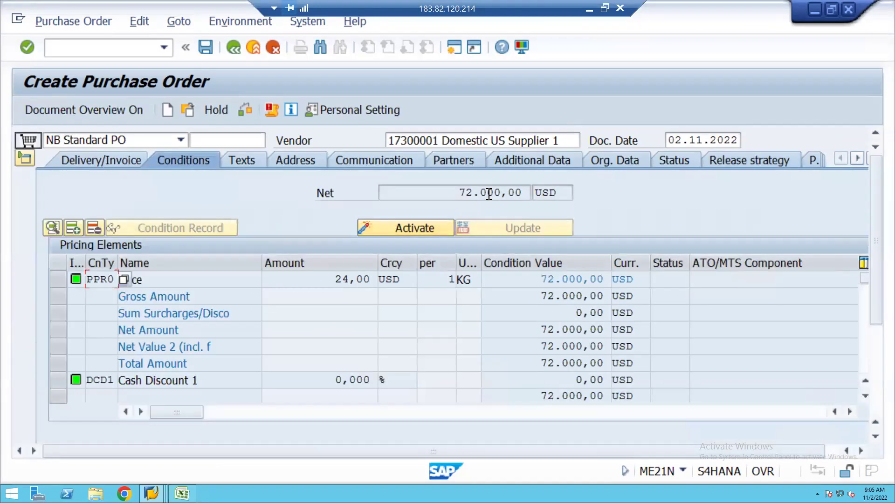
left_click(740, 154)
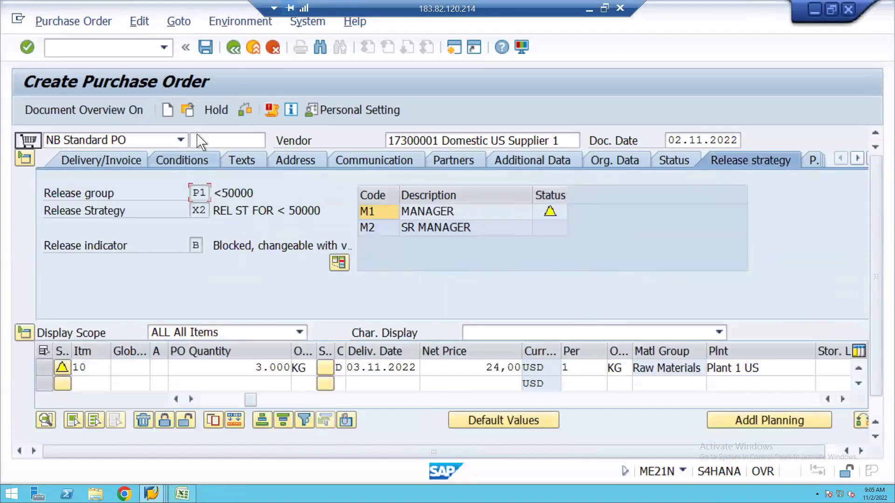
left_click(244, 111)
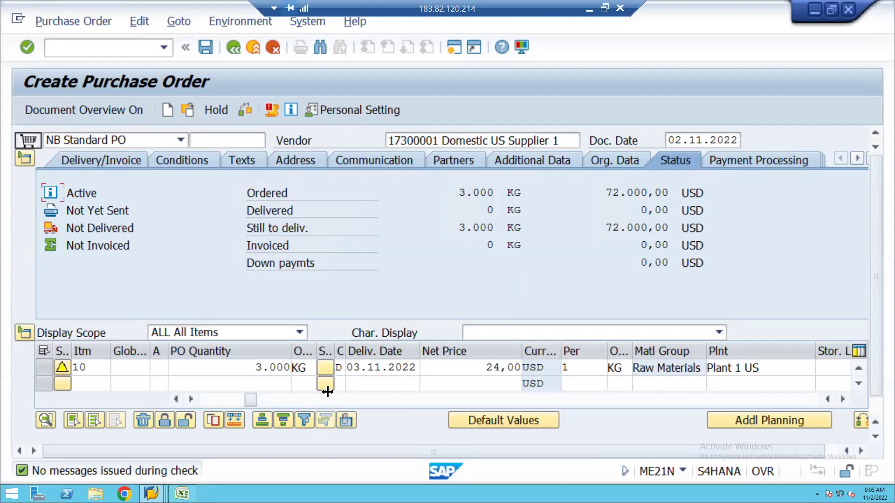
Switch to the release strategies session and change the description of strategy X2 to "REL ST FOR < 1000000".
left_click(152, 493)
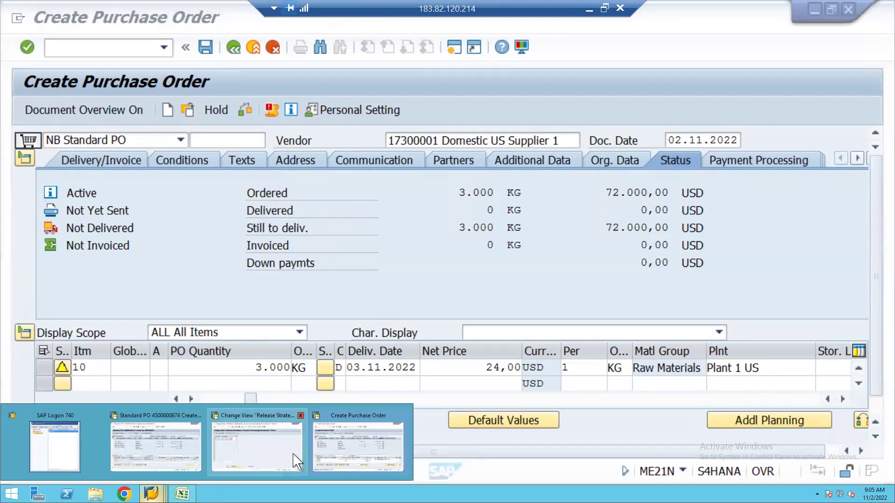
left_click(246, 446)
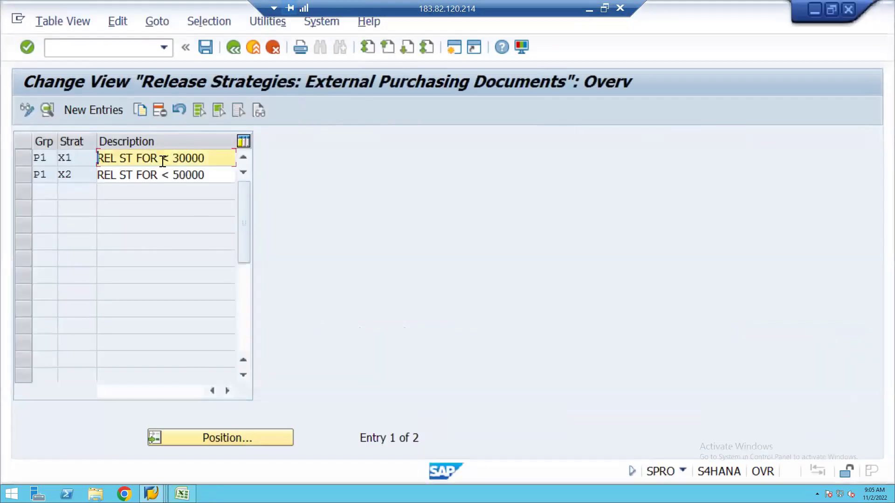
left_click(21, 176)
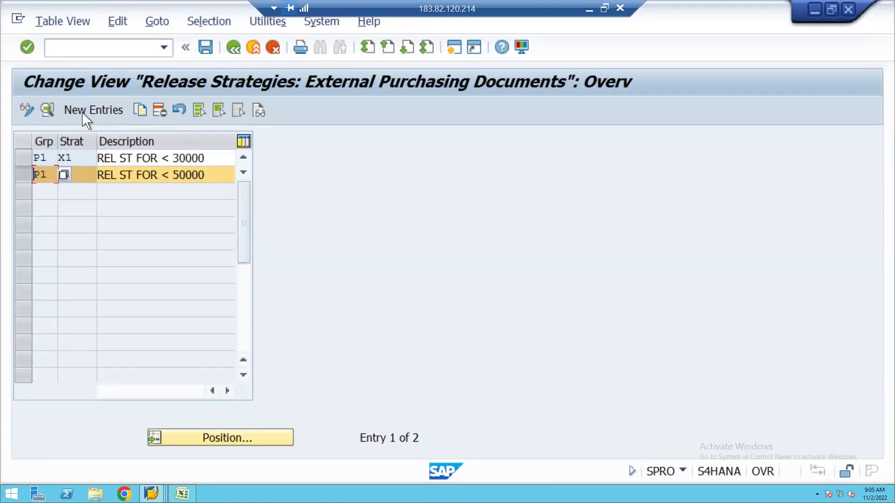
left_click(48, 111)
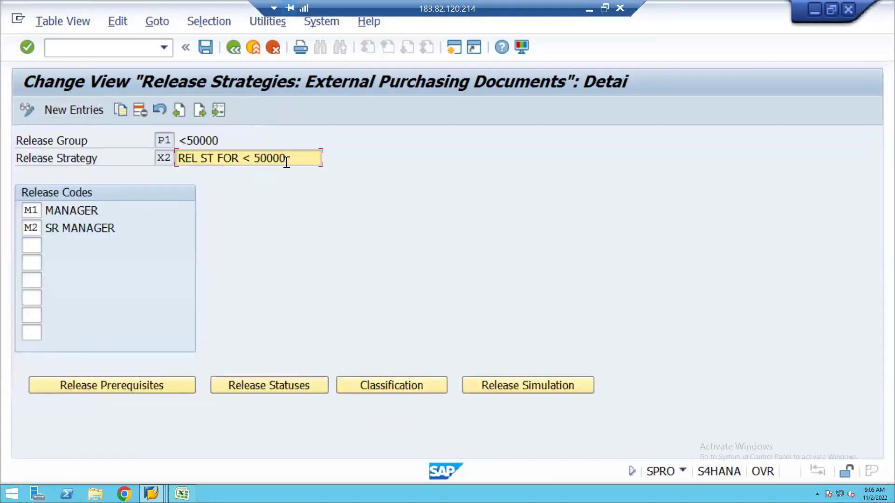
key("BackSpace")
key("BackSpace")
key("BackSpace")
key("BackSpace")
key("BackSpace")
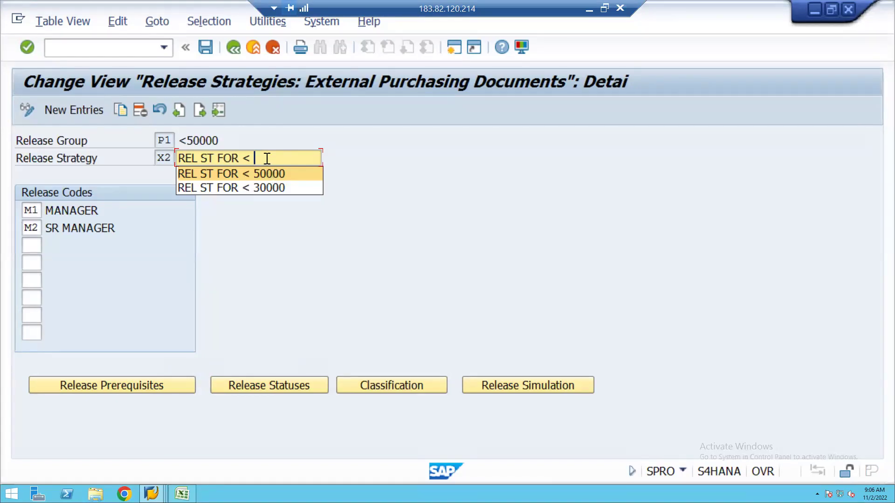
type("1")
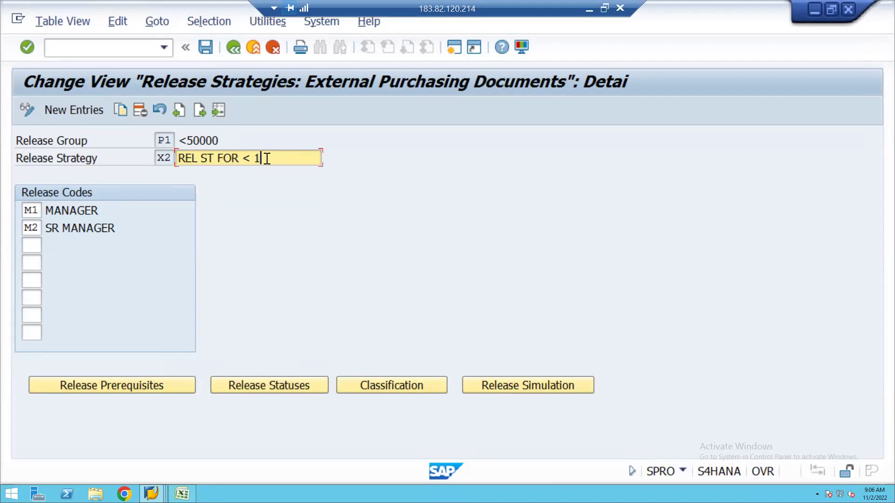
type("000000")
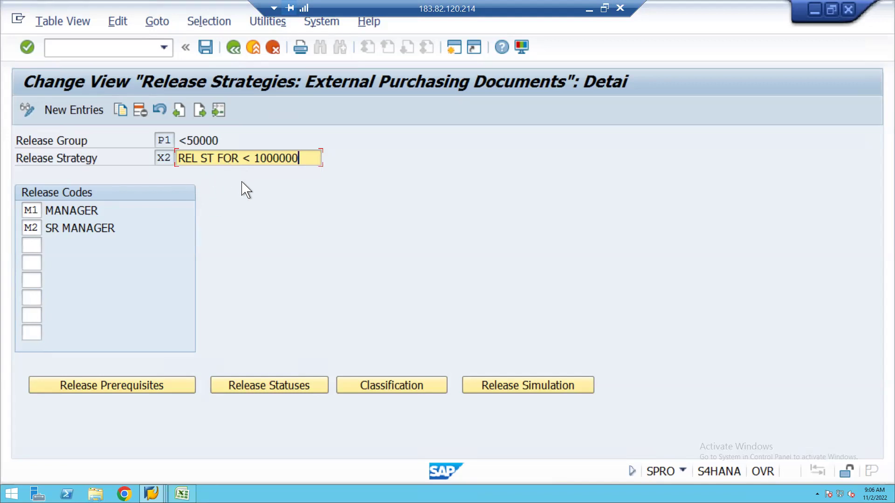
In the classification of strategy X2, set the total net order value to < 1000000,00 USD.
left_click(378, 384)
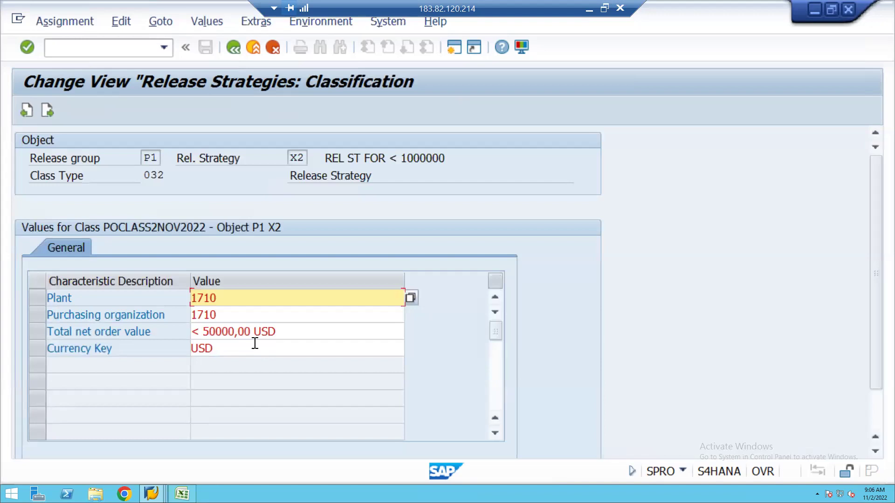
left_click(234, 333)
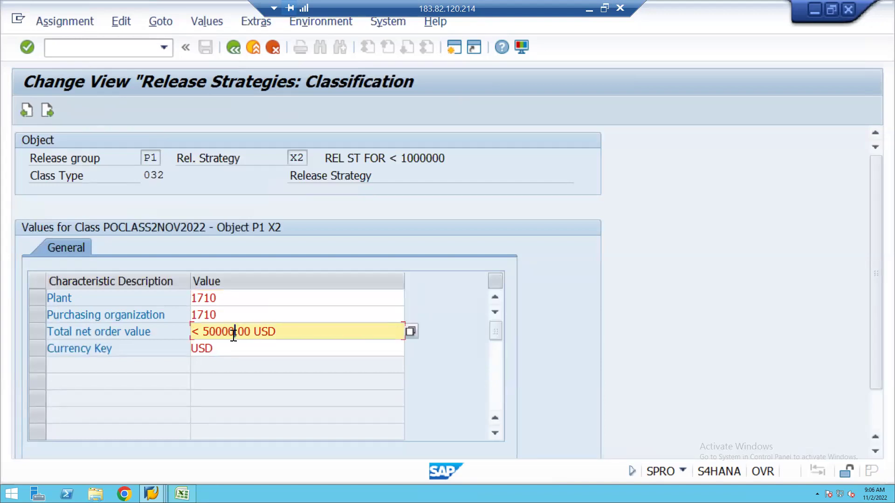
key("BackSpace")
key("BackSpace")
key("BackSpace")
key("BackSpace")
key("BackSpace")
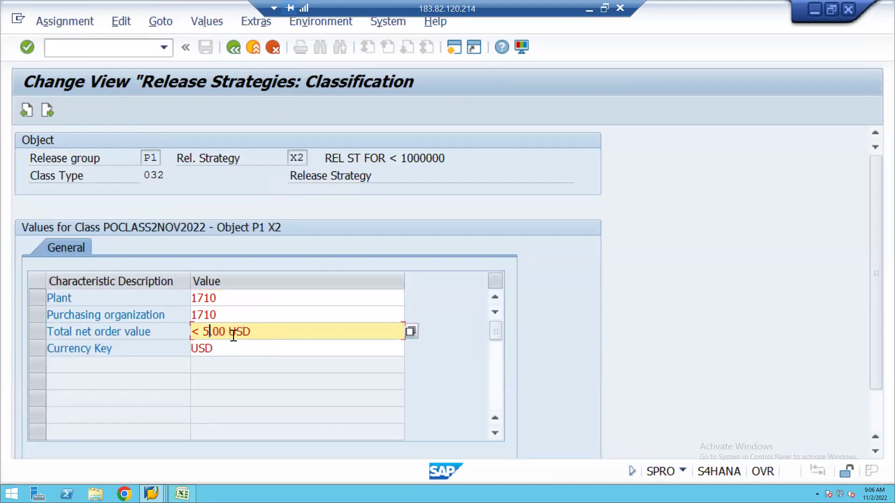
type("1000000")
key("Return")
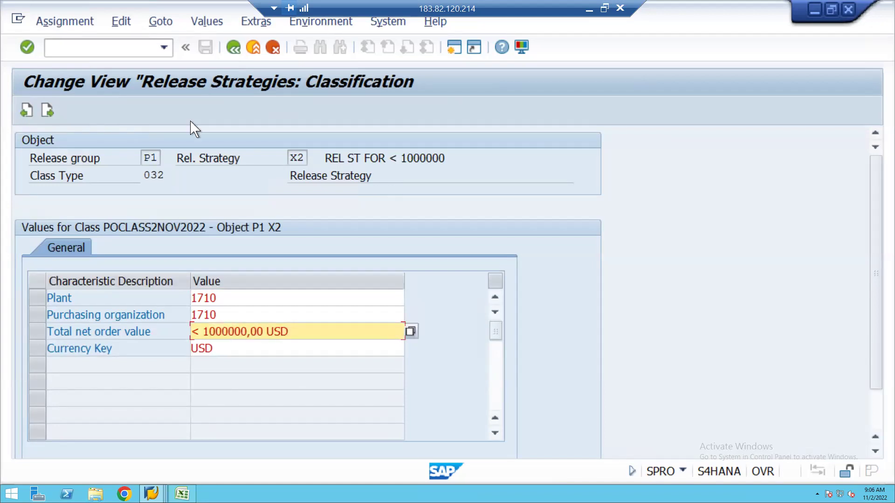
Save strategy X2, confirming the customizing request, and return to the release strategies overview.
left_click(234, 51)
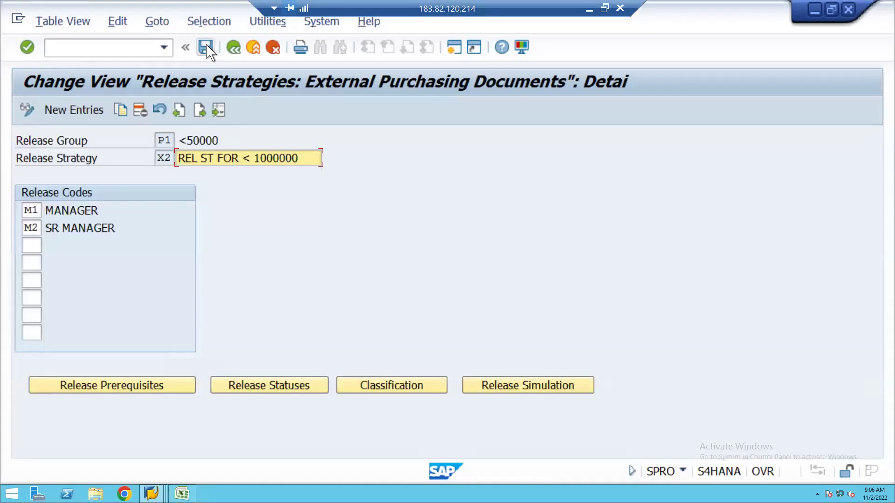
left_click(206, 47)
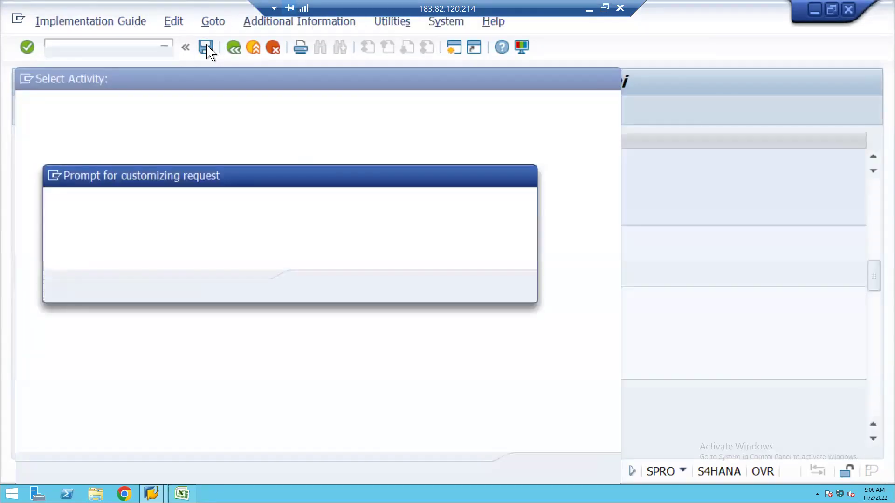
key("Return")
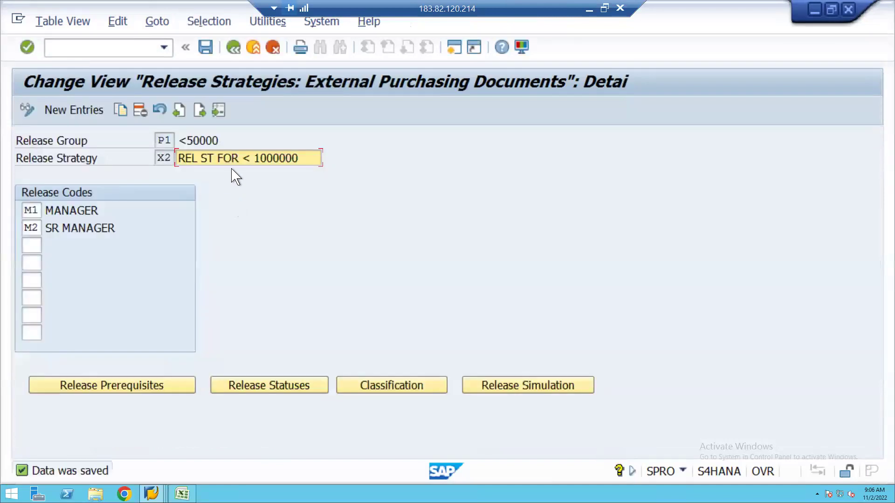
left_click(234, 48)
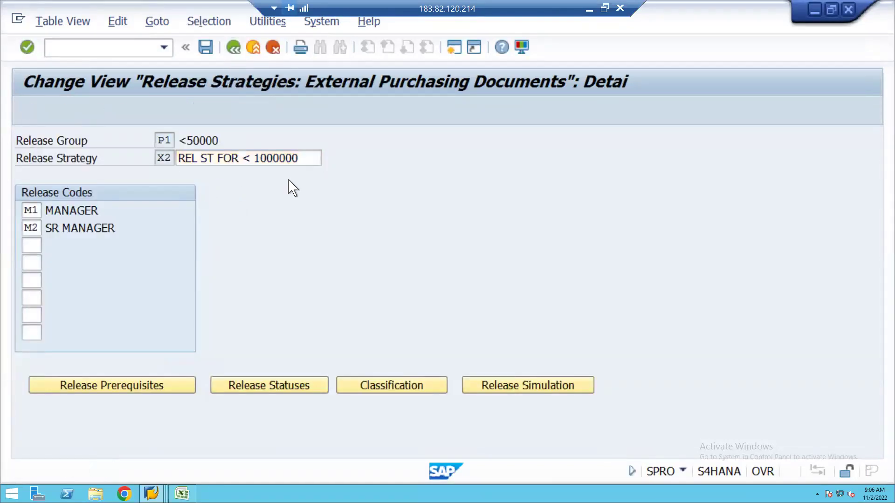
left_click(224, 175)
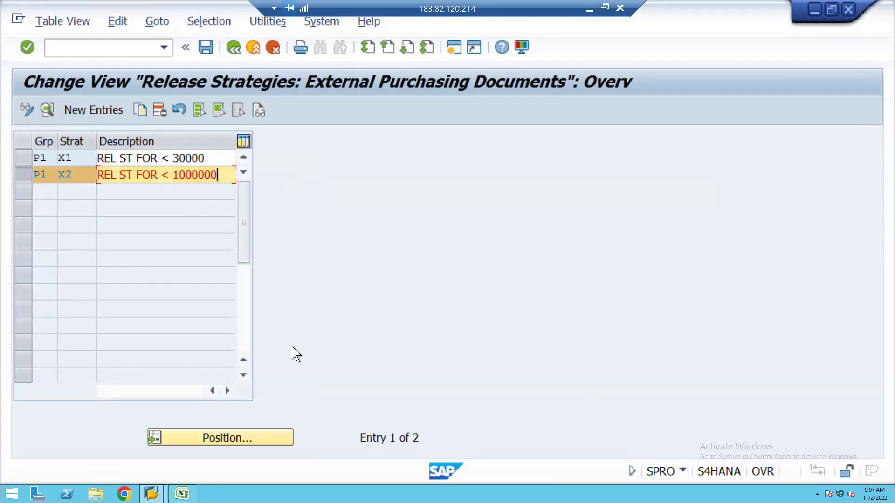
Look at the open purchase order's status, and reopen the details of strategy X2 to review its release codes.
mouse_move(152, 494)
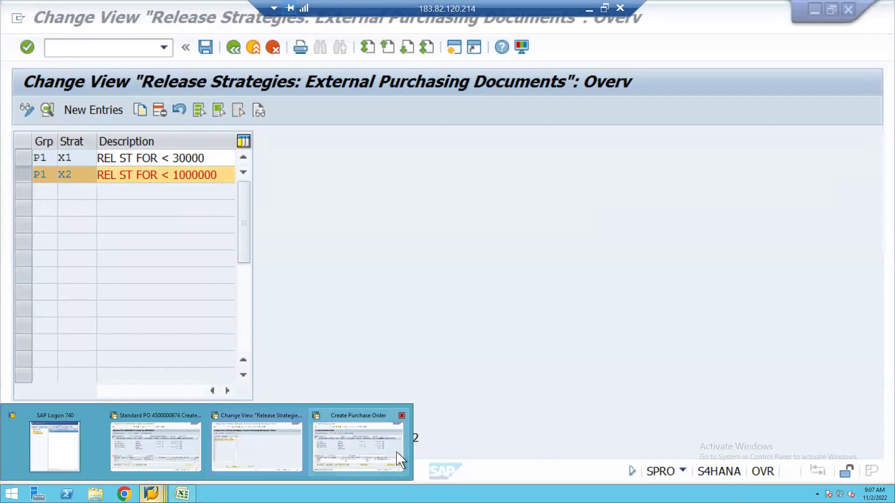
left_click(357, 450)
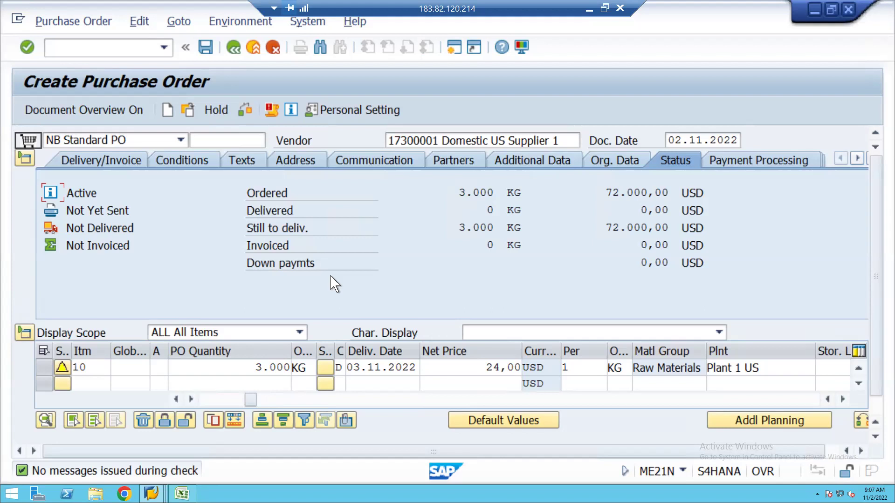
mouse_move(154, 492)
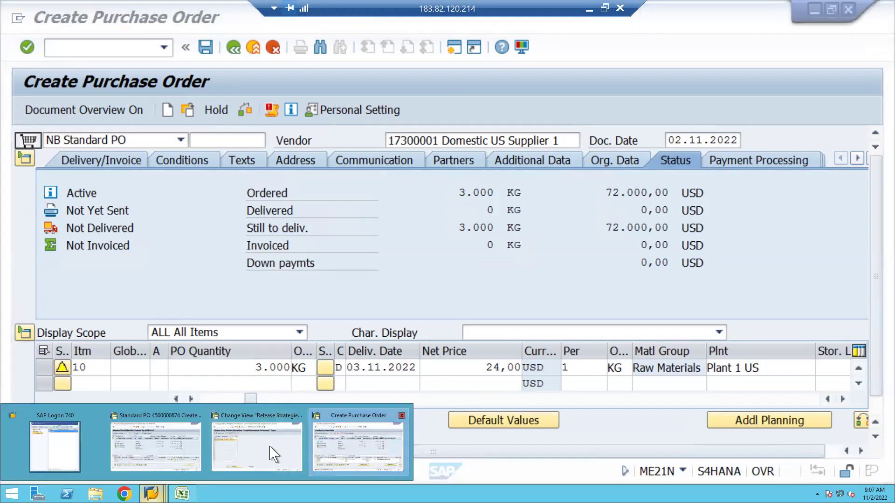
left_click(260, 451)
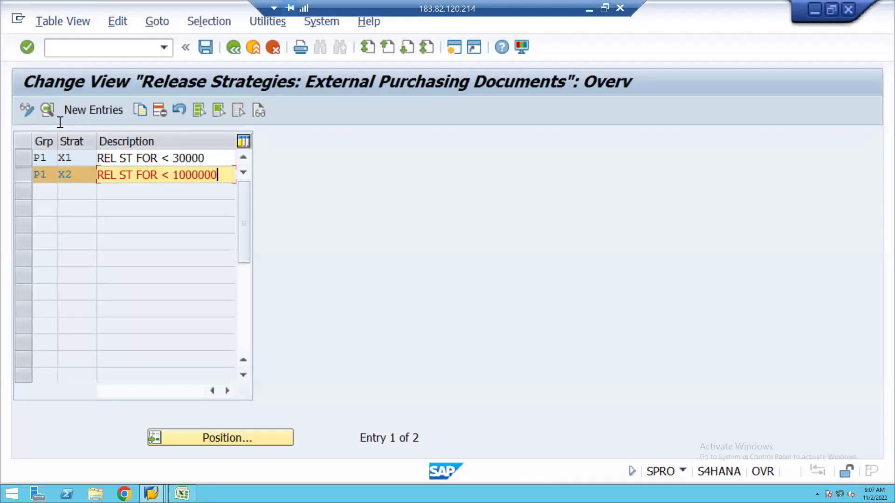
left_click(47, 110)
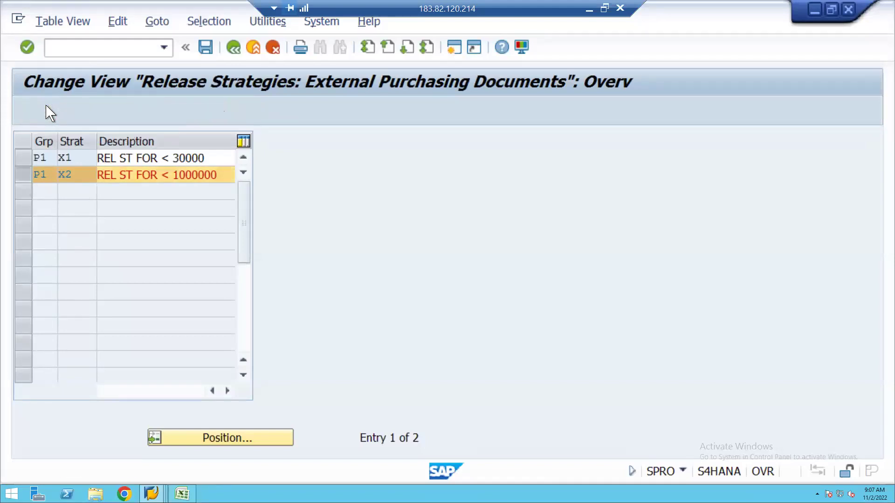
left_click(34, 244)
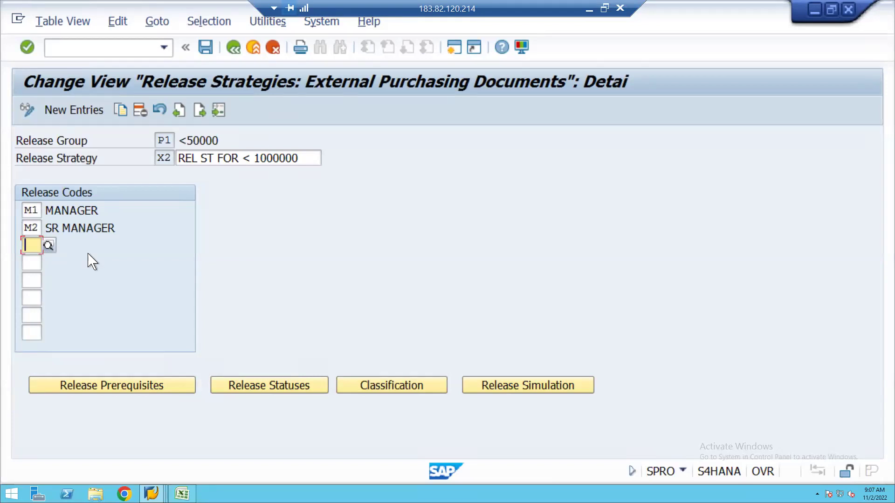
Return to the purchase order session, rerun the document check and leave the purchase order.
key("alt+Tab")
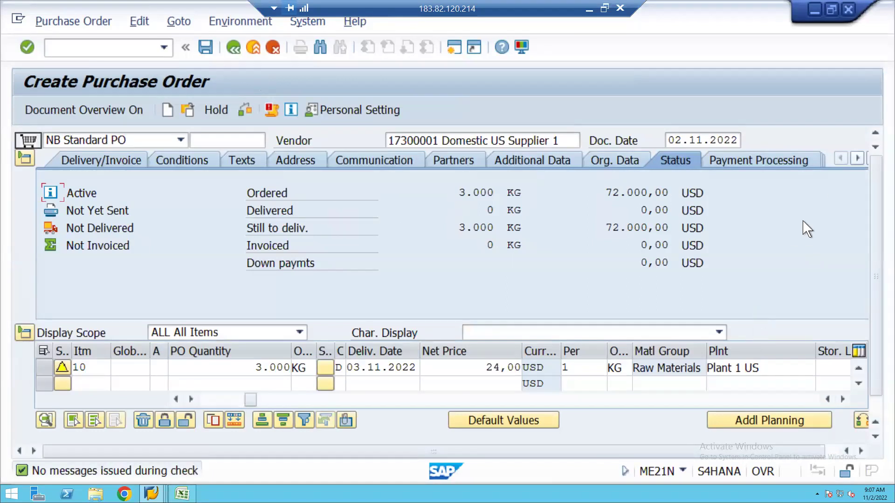
left_click(243, 108)
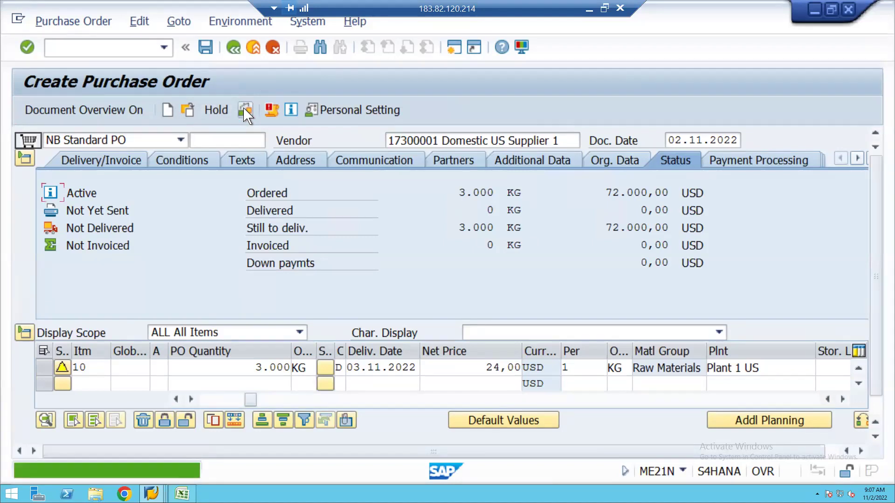
left_click(234, 47)
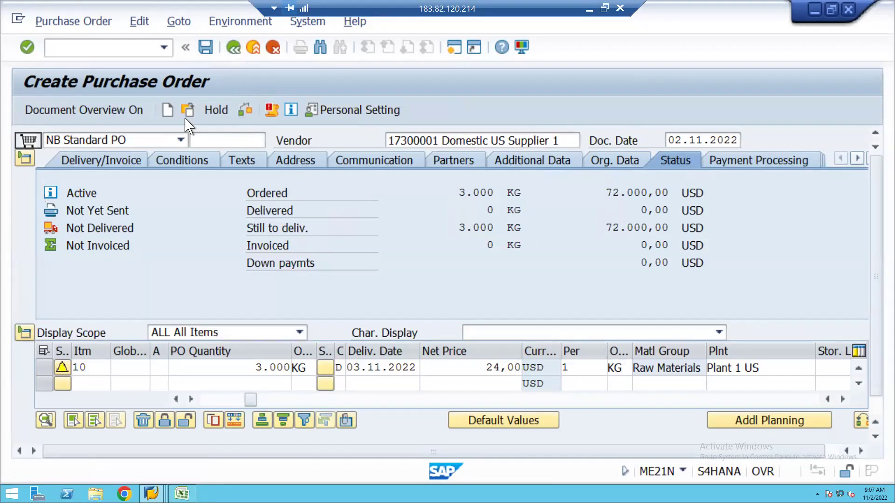
Leave the current purchase order without saving it and start a new one with transaction ME21N.
left_click(350, 309)
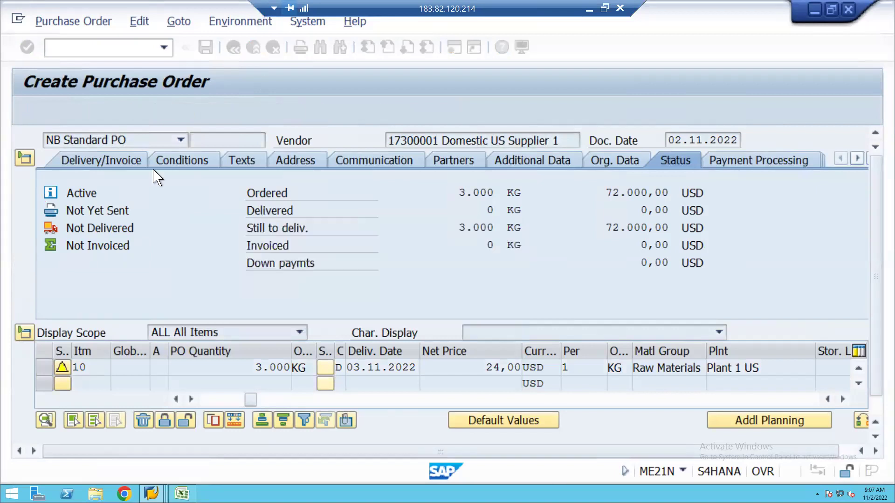
type("ME21N")
key("Return")
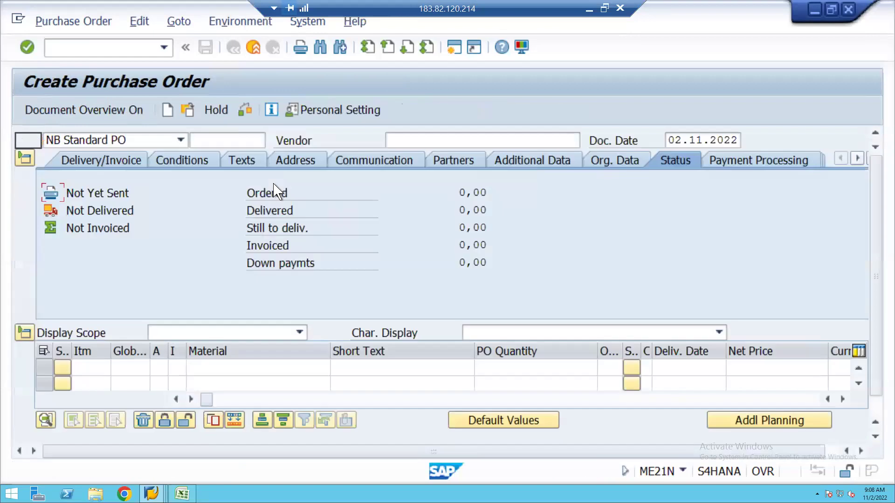
left_click(432, 138)
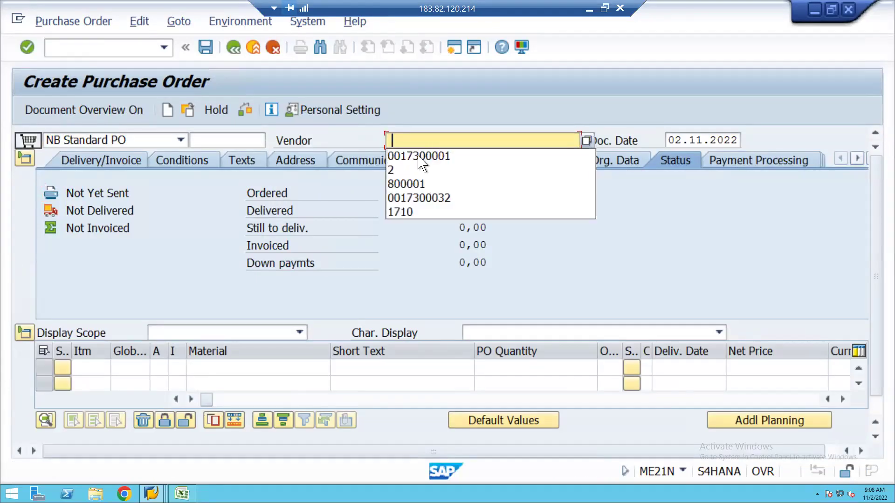
left_click(417, 154)
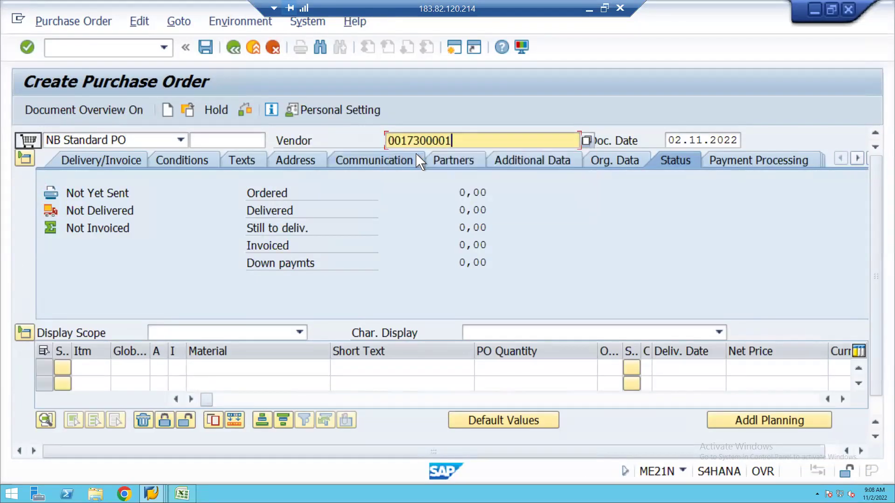
left_click(263, 365)
left_click(232, 383)
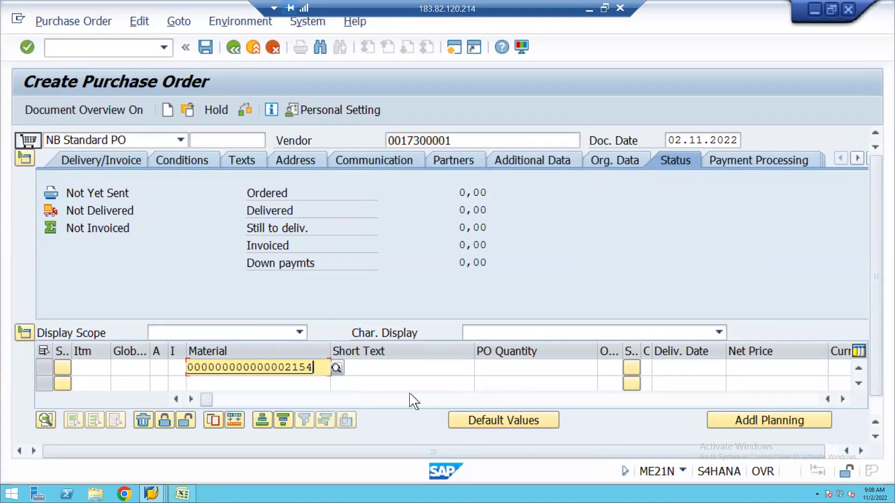
left_click(432, 369)
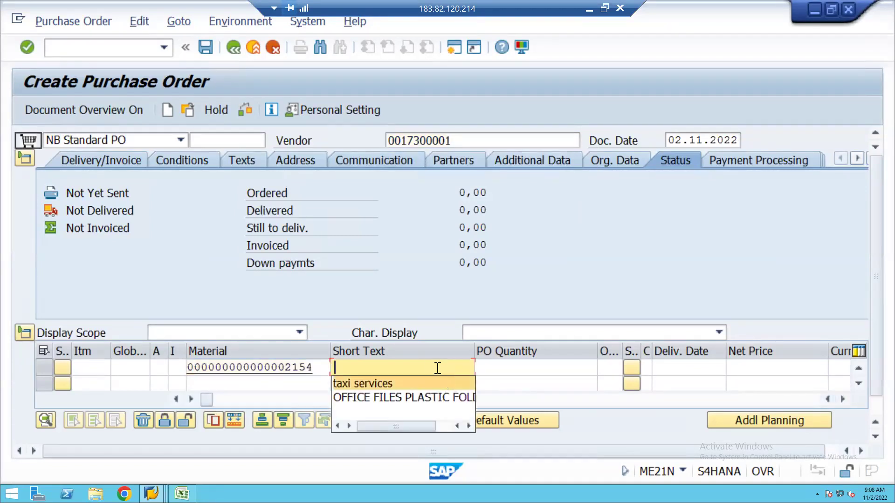
left_click(516, 370)
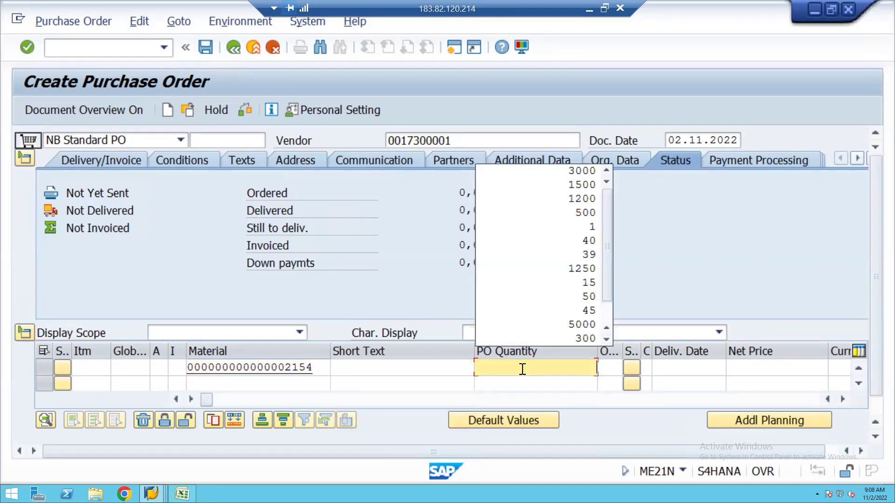
left_click(583, 172)
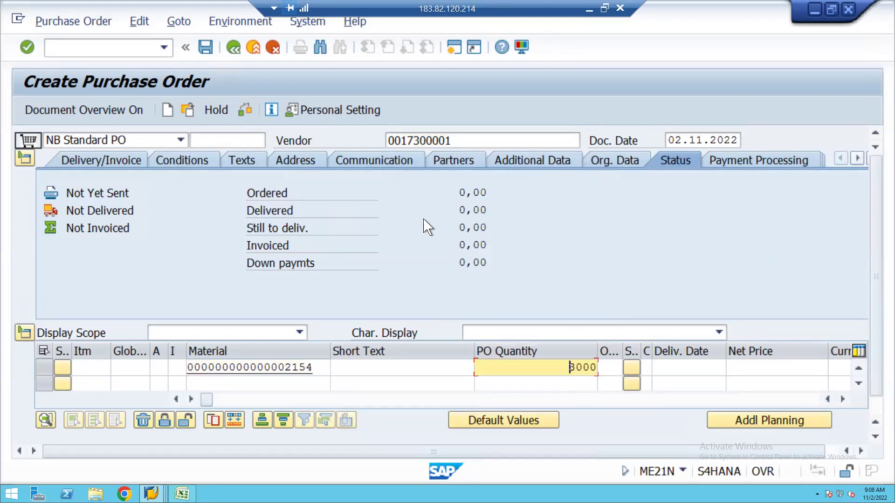
Set the order's organizational data to purchasing organization 1710, purchasing group M01 and company code 1710.
left_click(611, 159)
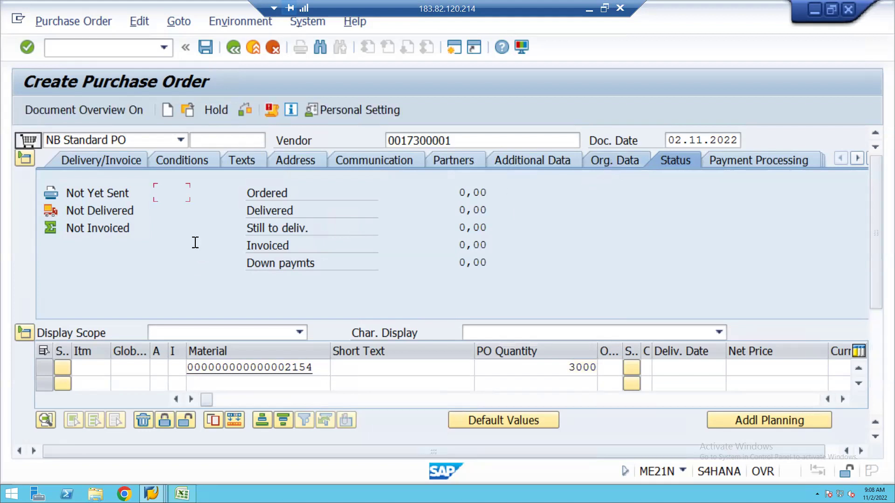
left_click(181, 201)
left_click(167, 209)
left_click(166, 208)
left_click(179, 227)
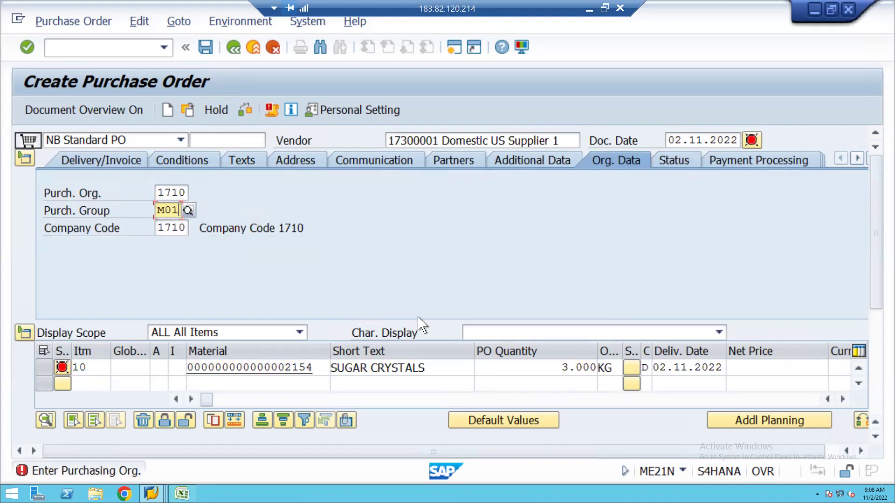
Assign plant 1710 to item 10, the sugar crystals, and confirm the entry.
left_click(843, 399)
left_click(843, 400)
left_click(601, 372)
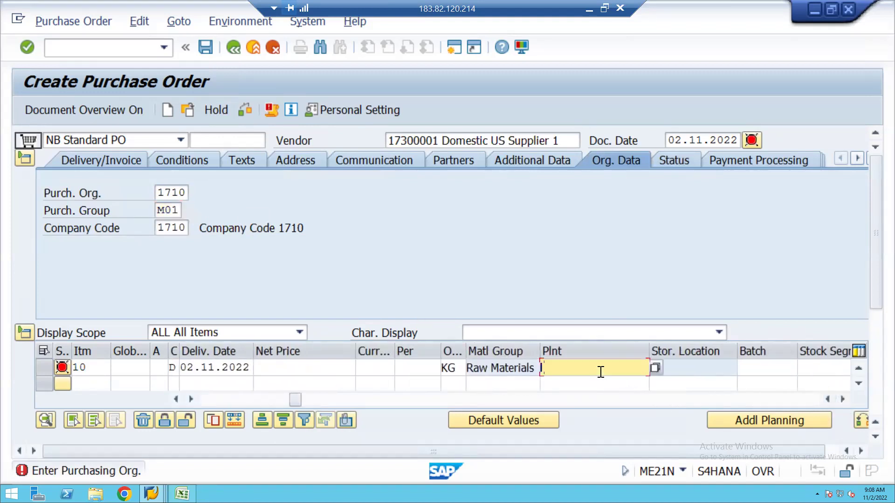
left_click(571, 383)
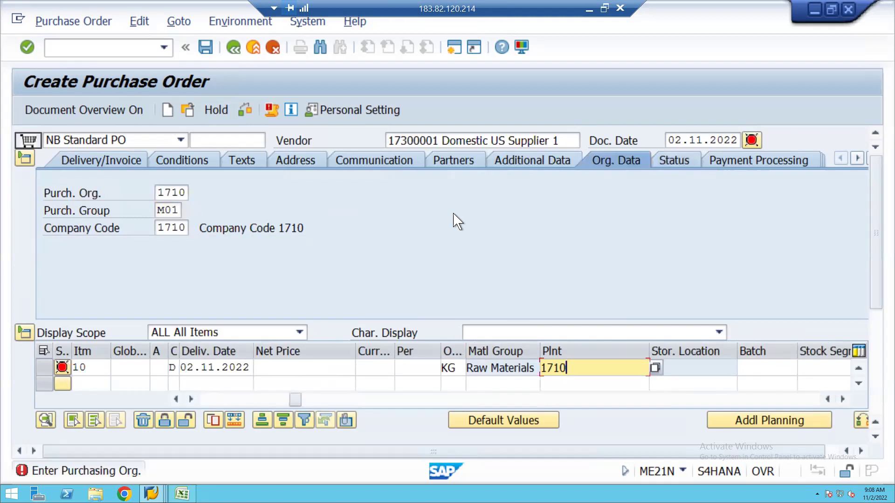
key("Return")
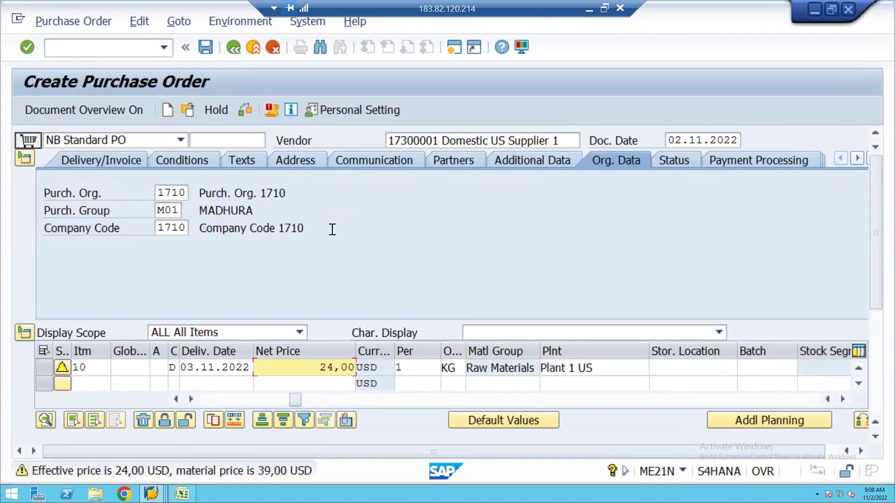
Check the purchase order and examine its release strategy, release indicator and release codes.
left_click(210, 399)
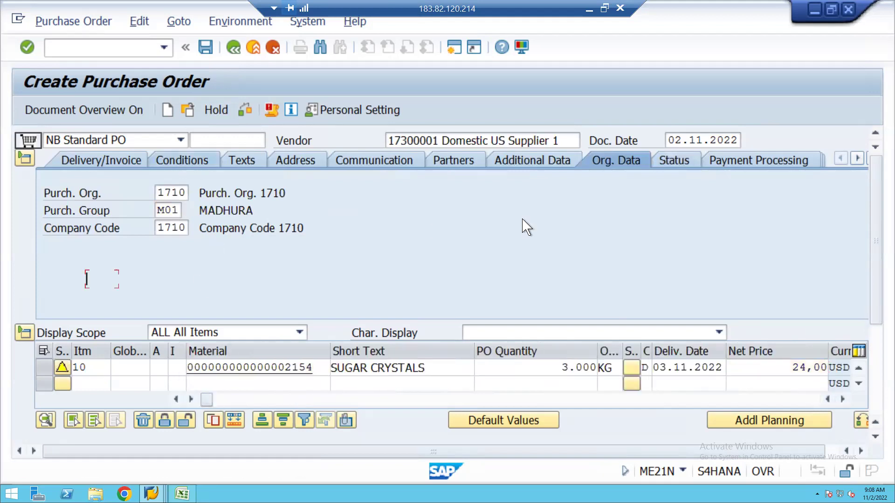
left_click(246, 113)
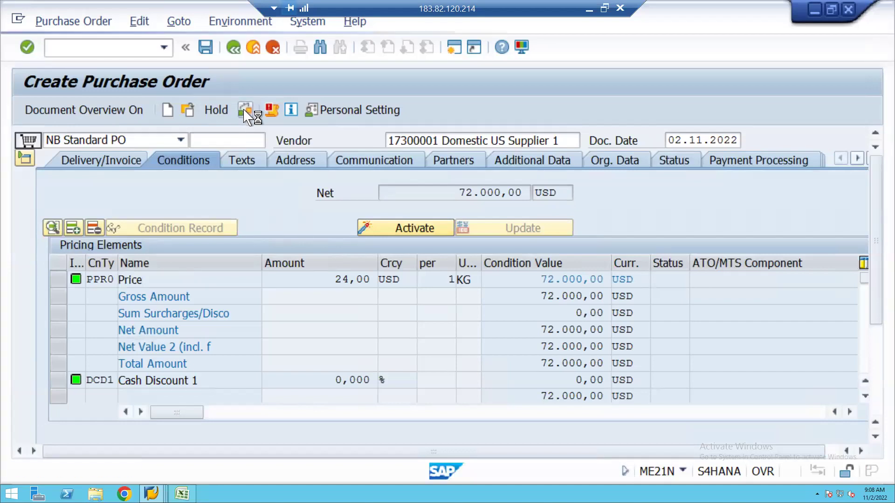
left_click(741, 163)
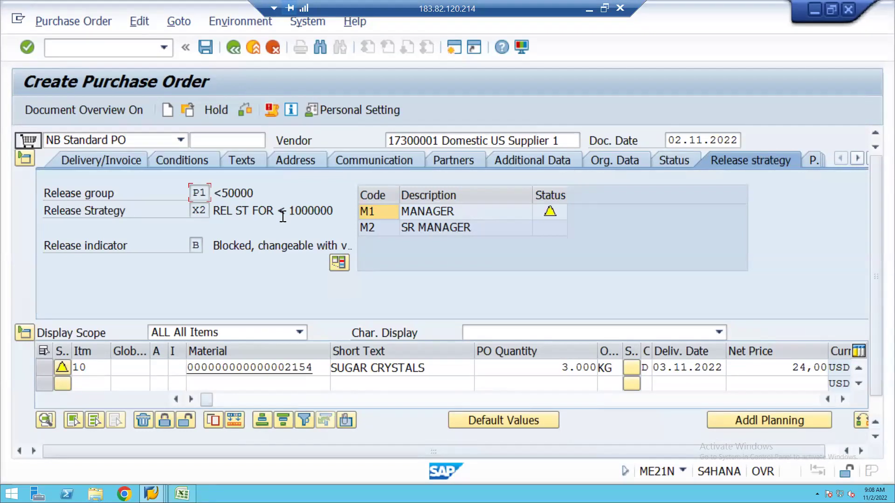
left_click(234, 48)
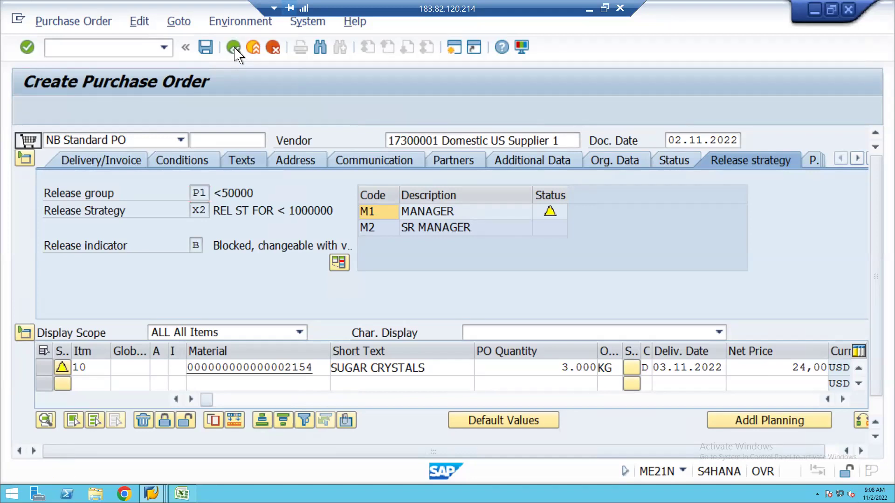
left_click(434, 307)
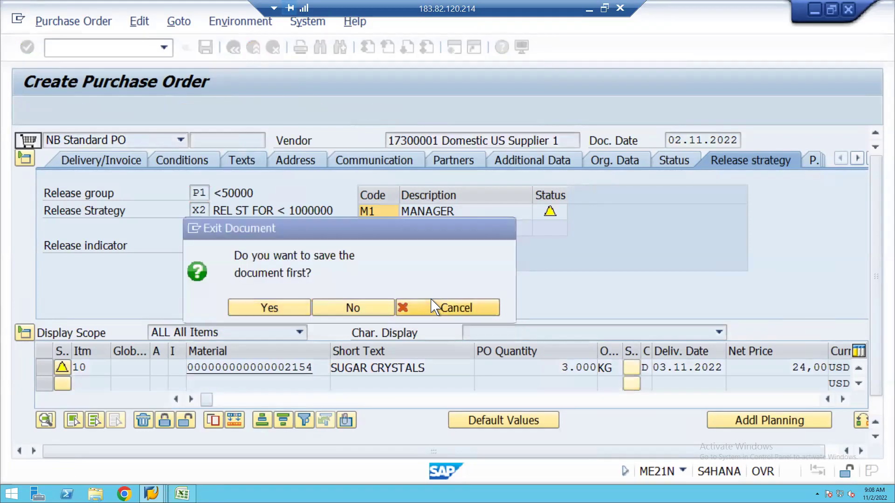
mouse_move(551, 216)
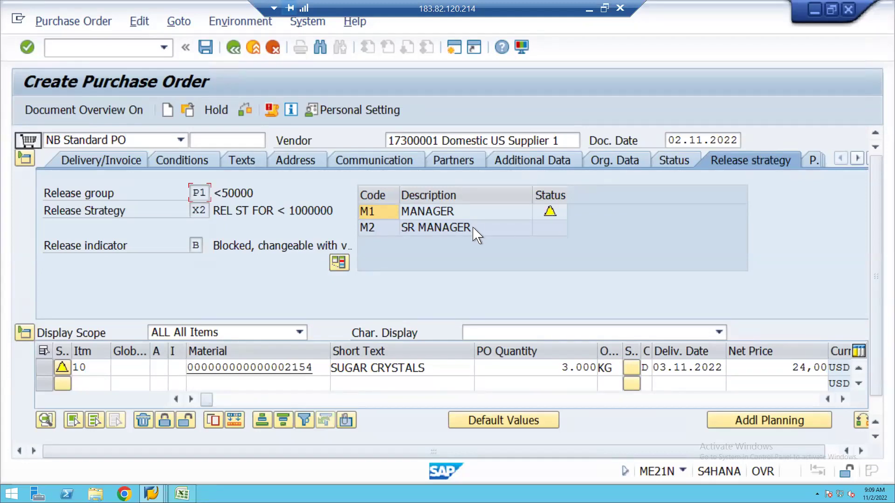
Save the purchase order and open the saved document for display.
left_click(206, 48)
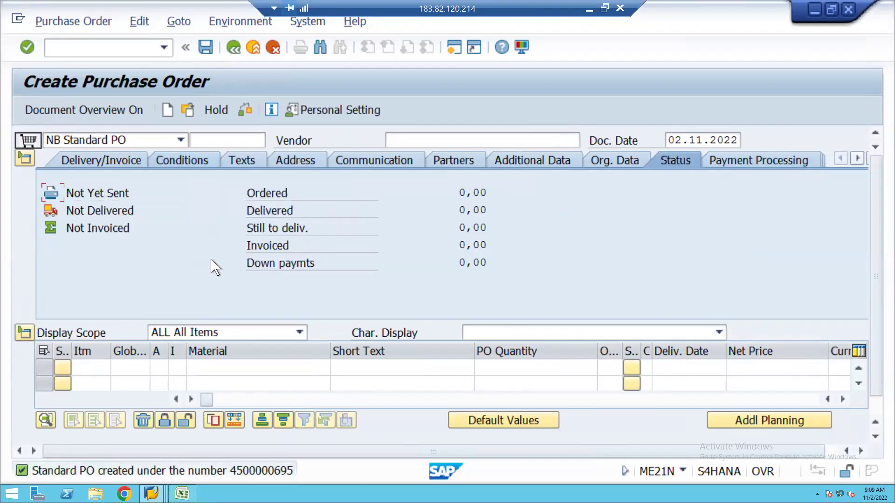
left_click(187, 111)
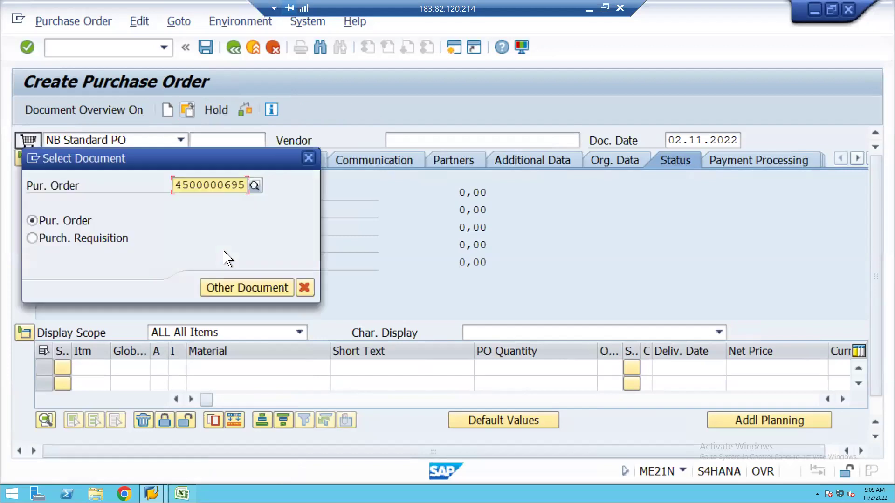
key("Return")
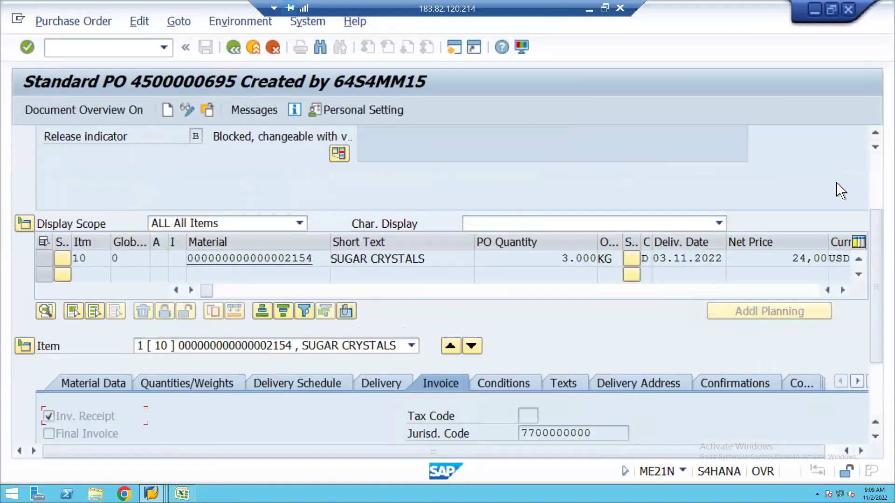
Copy the purchase order number from the header of the displayed document.
left_click(876, 170)
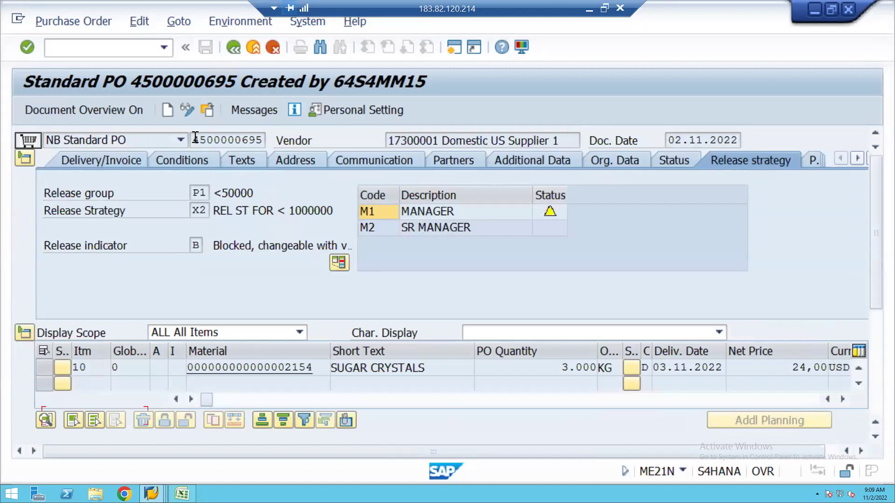
left_click_drag(193, 140, 268, 141)
key("ctrl+c")
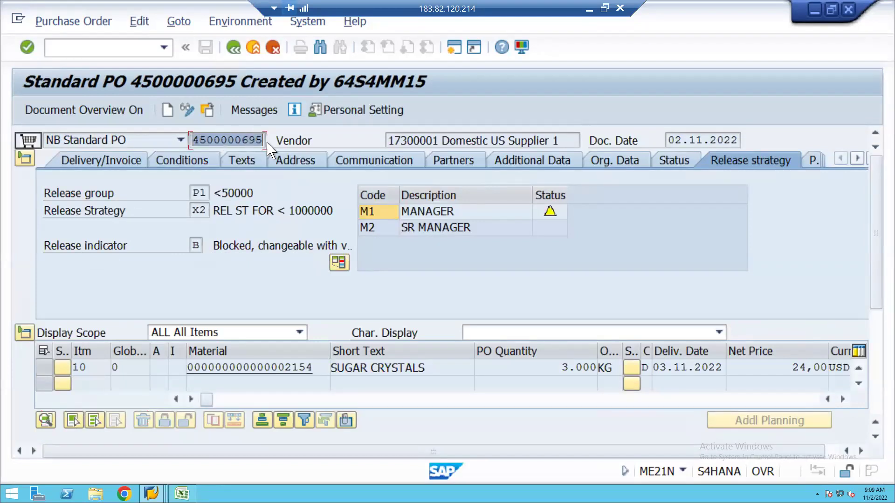
left_click(268, 149)
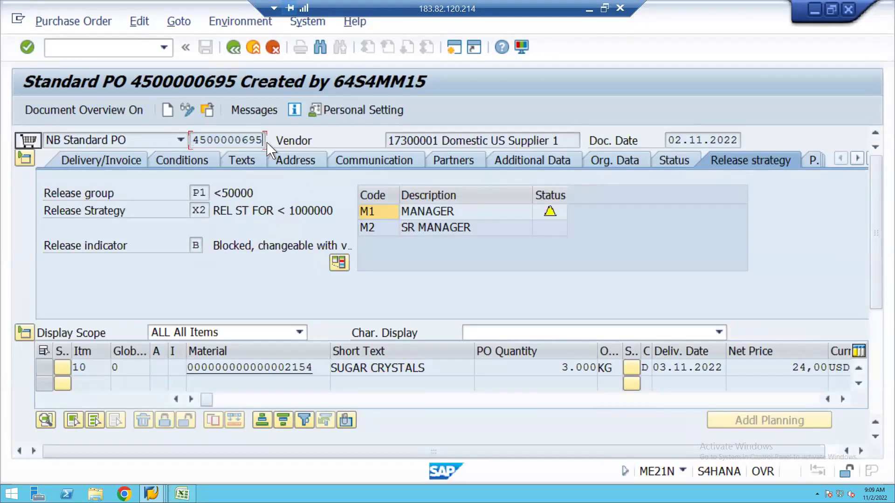
Open a new session and start the purchase order release transaction ME29N in it.
left_click(454, 49)
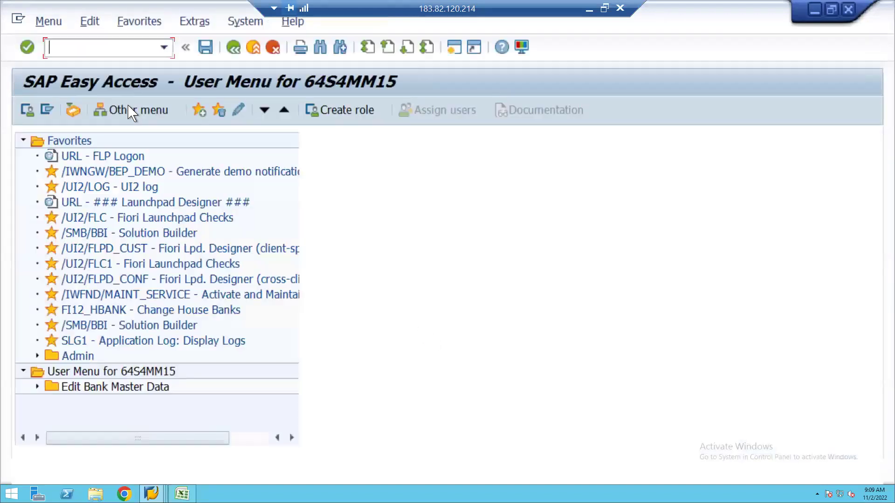
type("ME29N")
key("Return")
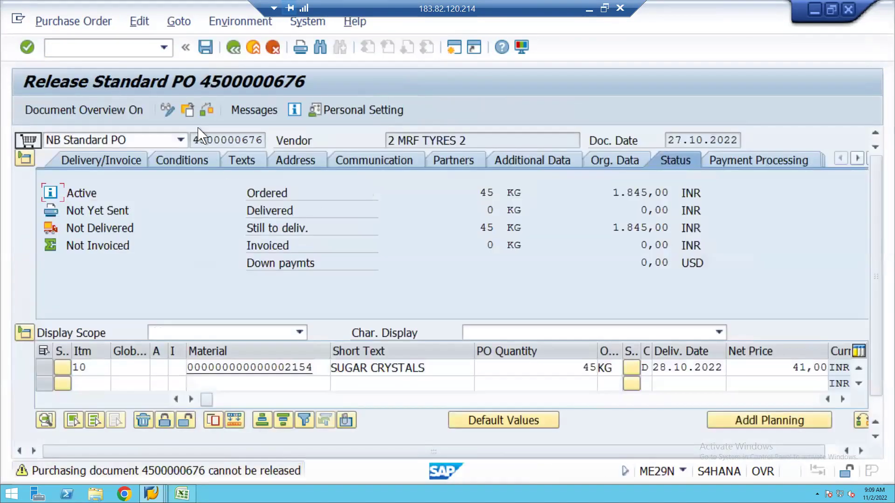
Load the newly created purchase order for release by replacing the preset document number with the copied one.
left_click(187, 110)
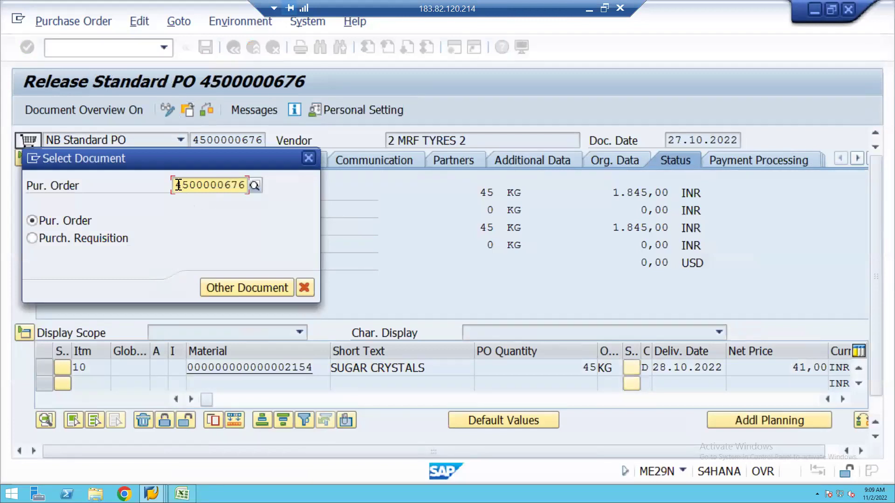
key("Delete")
key("Delete")
key("Delete")
key("Delete")
key("Delete")
key("Delete")
key("Delete")
key("Delete")
key("Delete")
key("Delete")
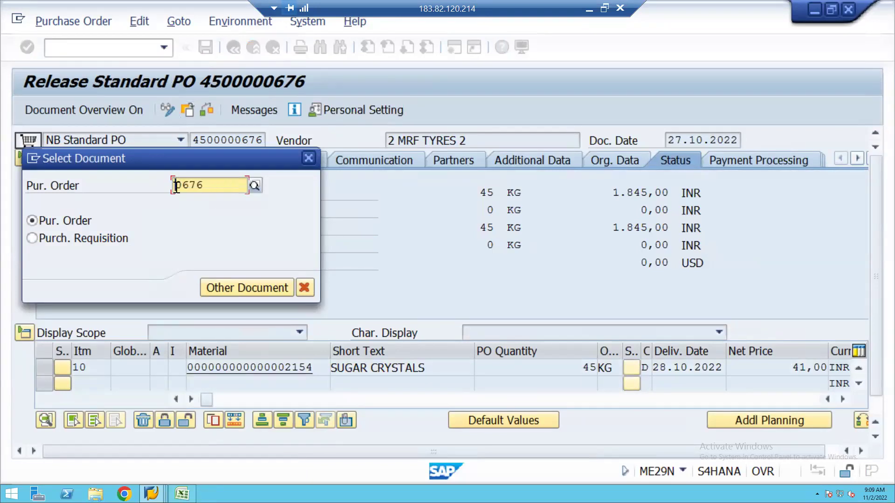
key("ctrl+v")
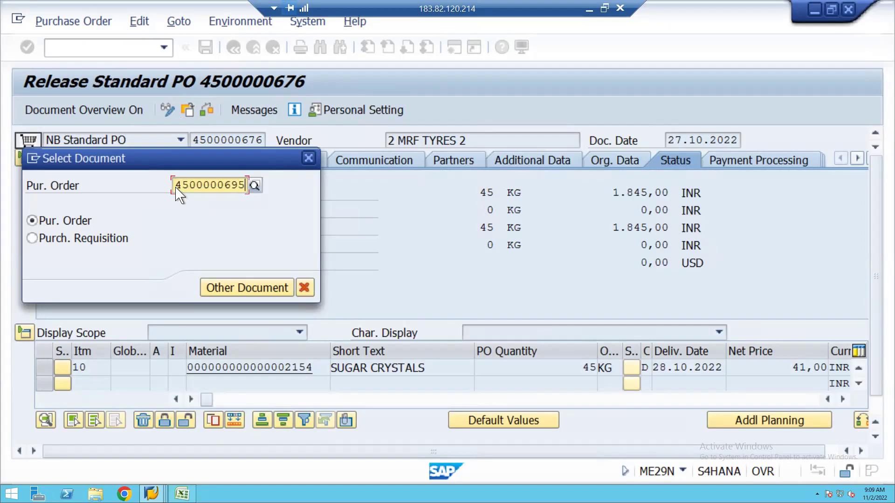
key("Return")
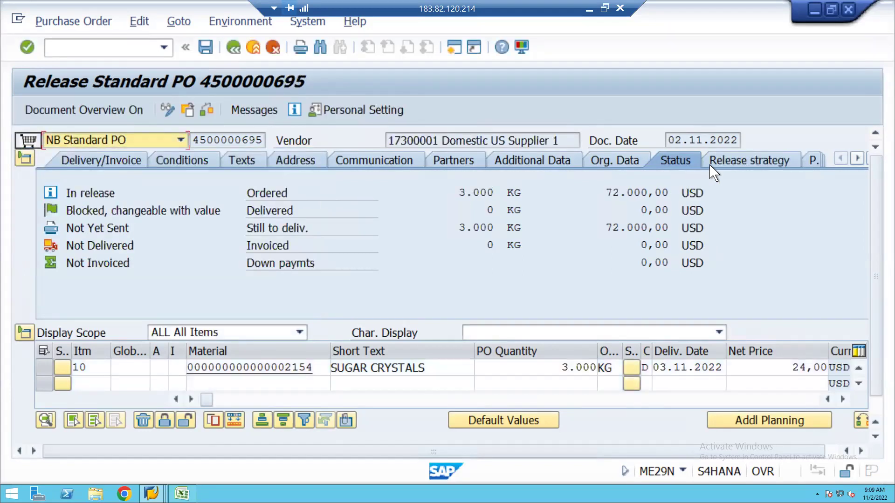
Release the purchase order in its release strategy with code M1 (Manager) and code M2 (Sr Manager).
left_click(732, 165)
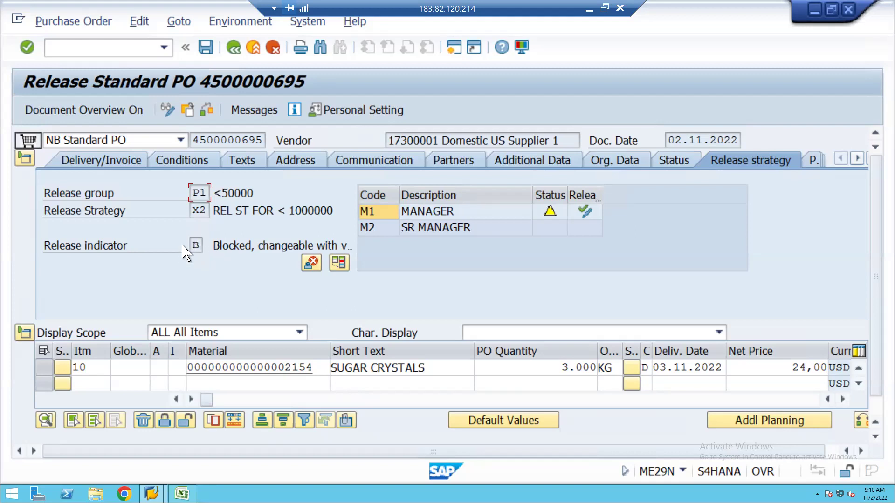
left_click(585, 213)
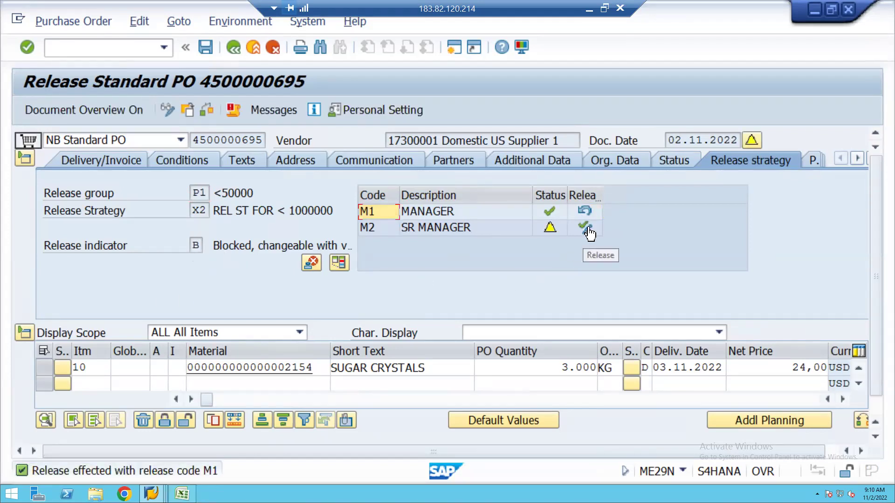
left_click(196, 246)
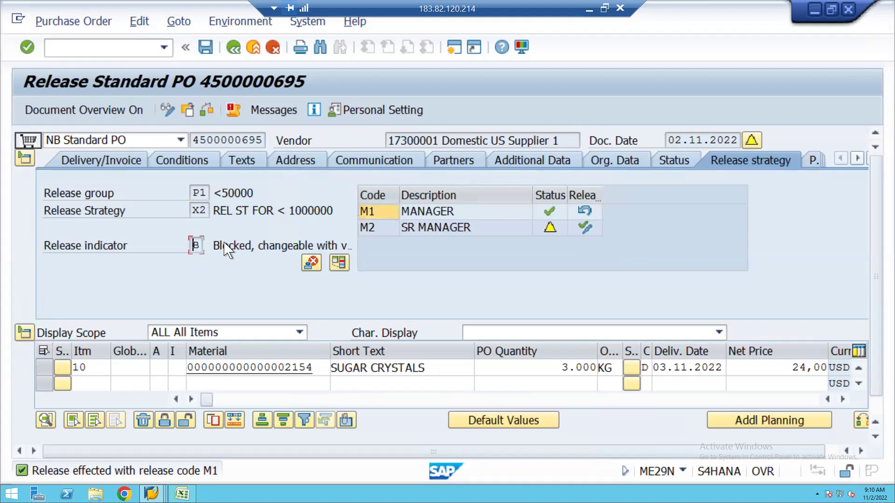
left_click(585, 228)
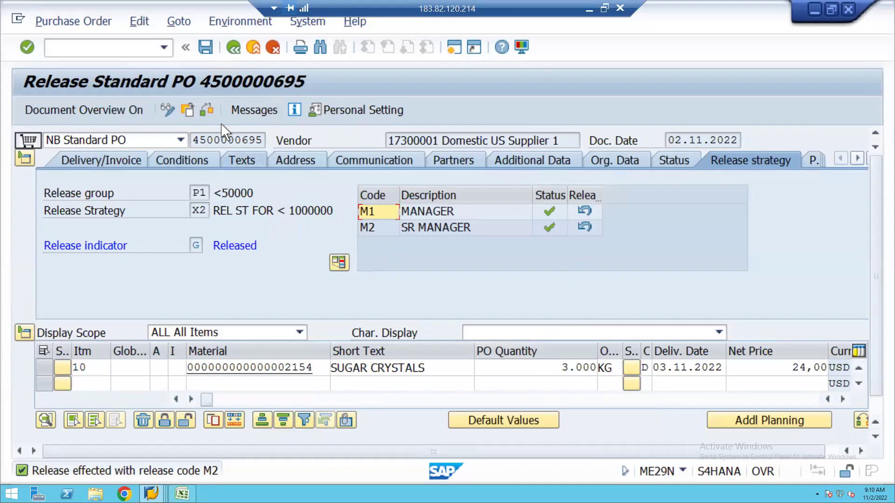
Save the purchase order with both releases effected.
left_click(206, 47)
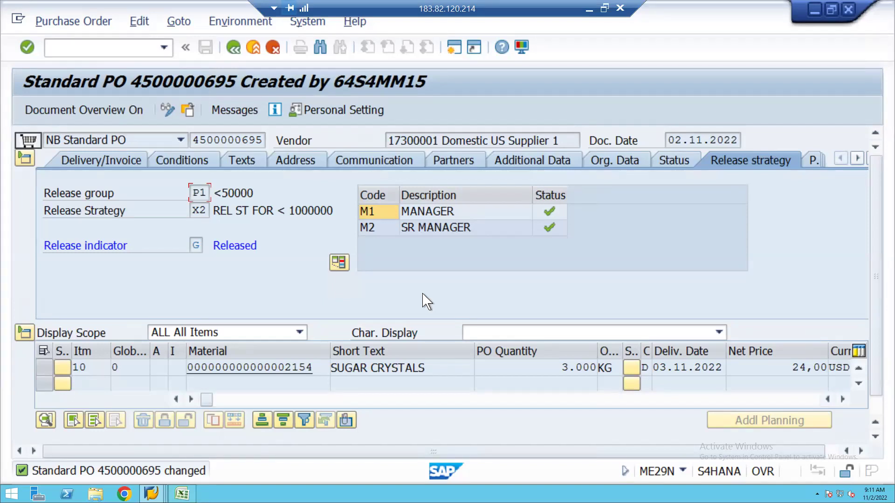
Try to cancel the M2 release in release mode and check the purchase order's output overview.
left_click(167, 110)
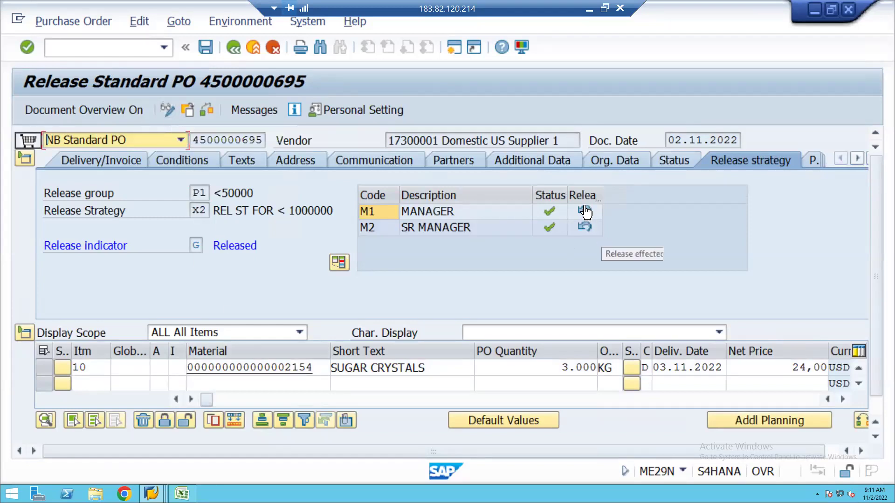
left_click(165, 108)
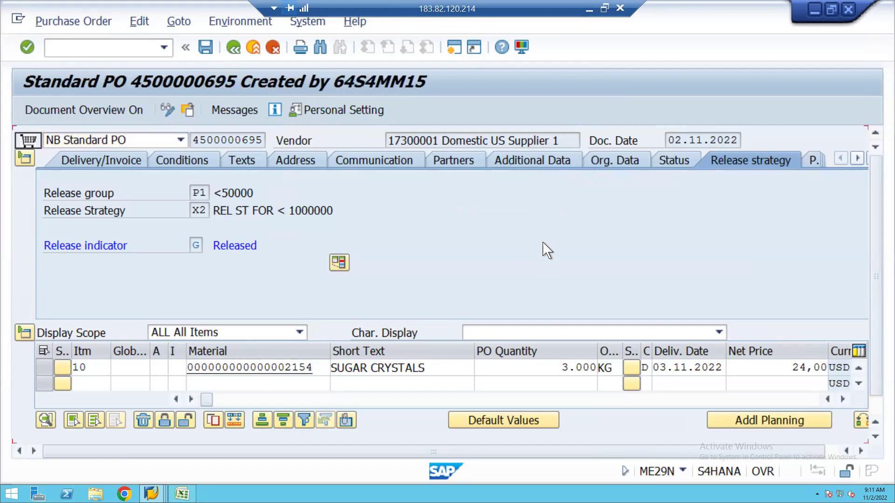
left_click(167, 108)
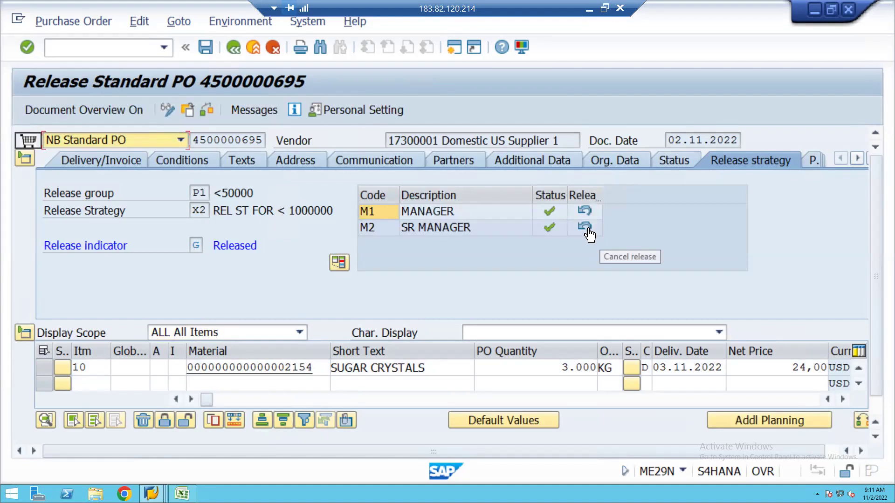
left_click(585, 228)
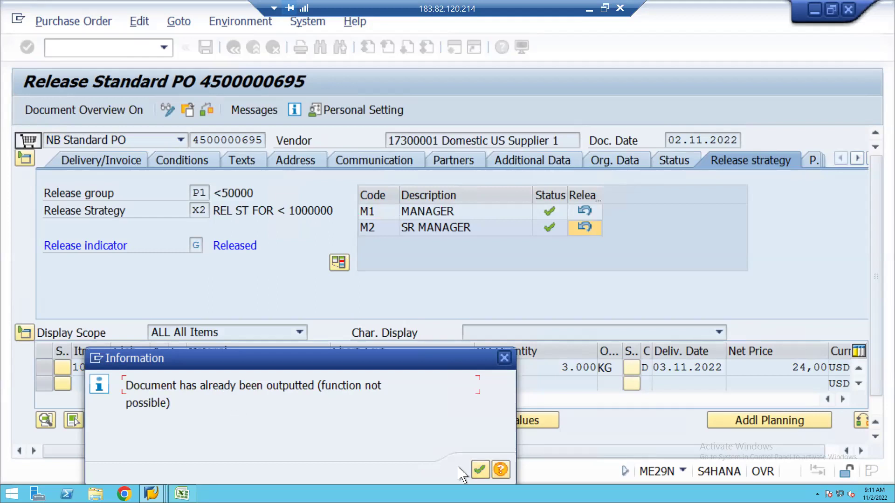
left_click(480, 469)
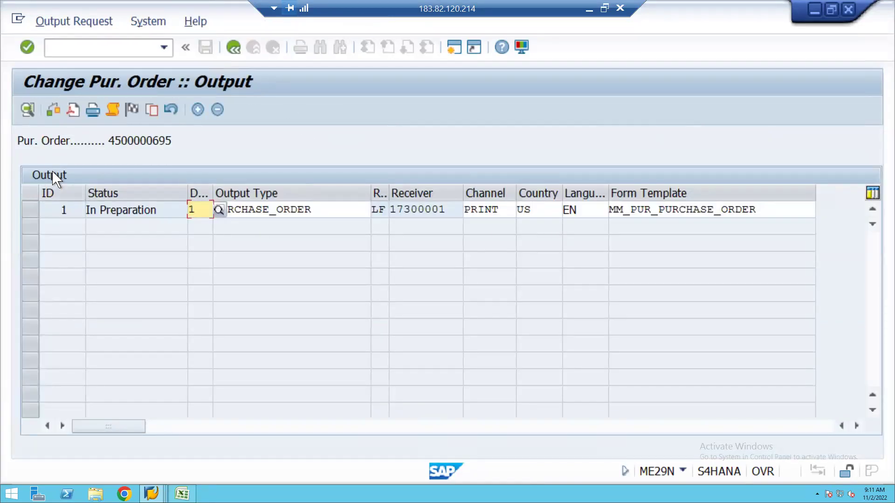
left_click(234, 47)
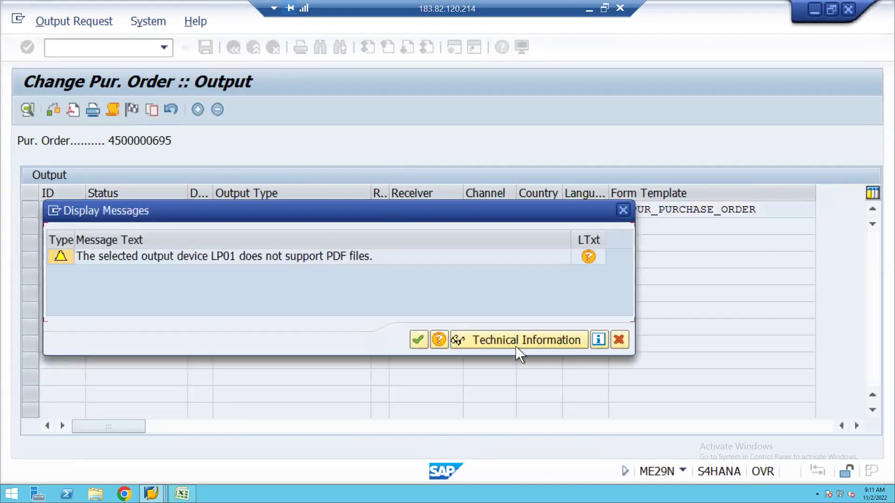
left_click(624, 213)
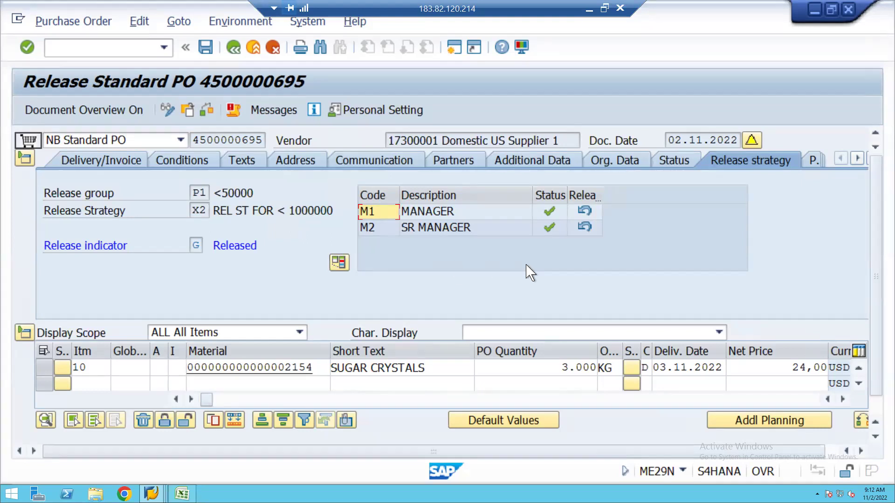
Try to save the purchase order again, switch it to display mode and exit the release transaction.
left_click(205, 48)
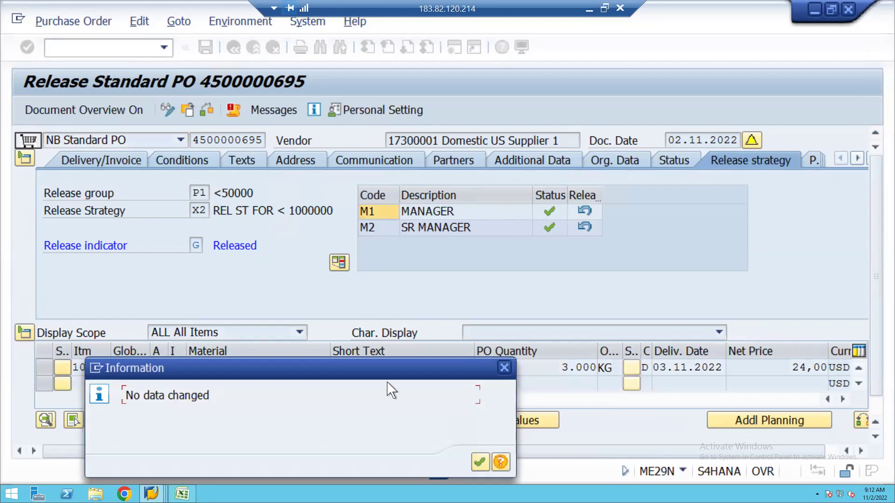
key("Return")
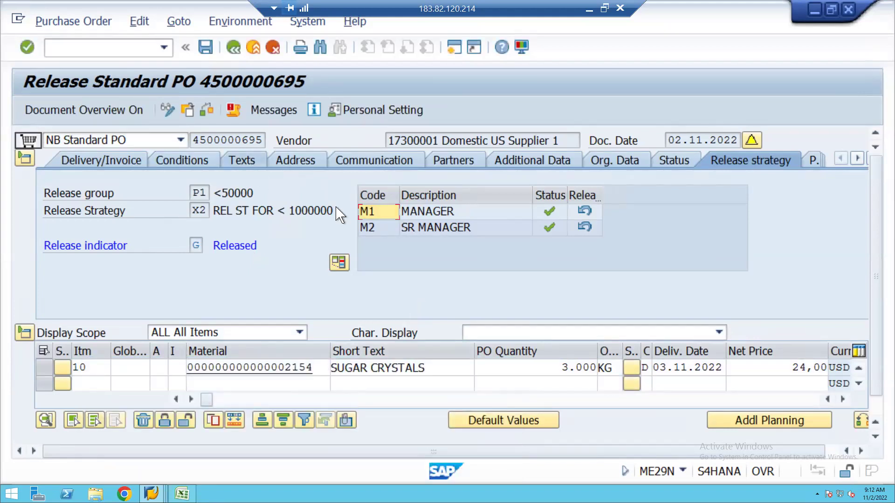
left_click(168, 110)
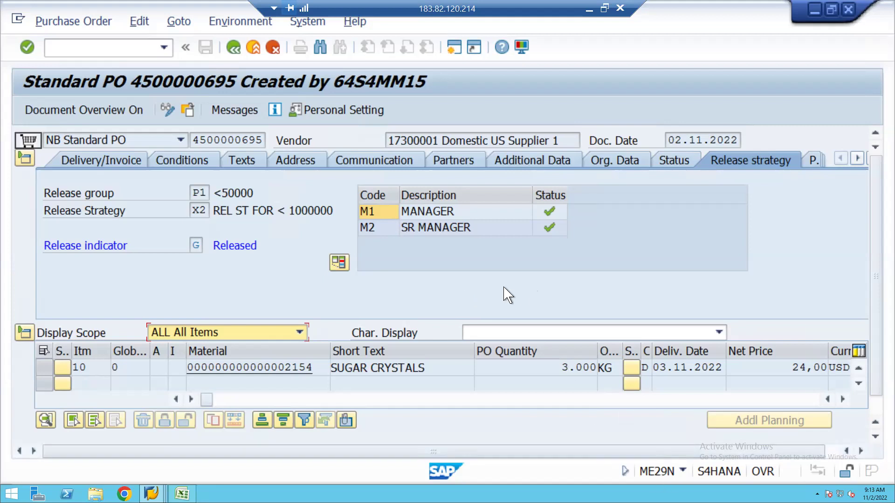
left_click(233, 48)
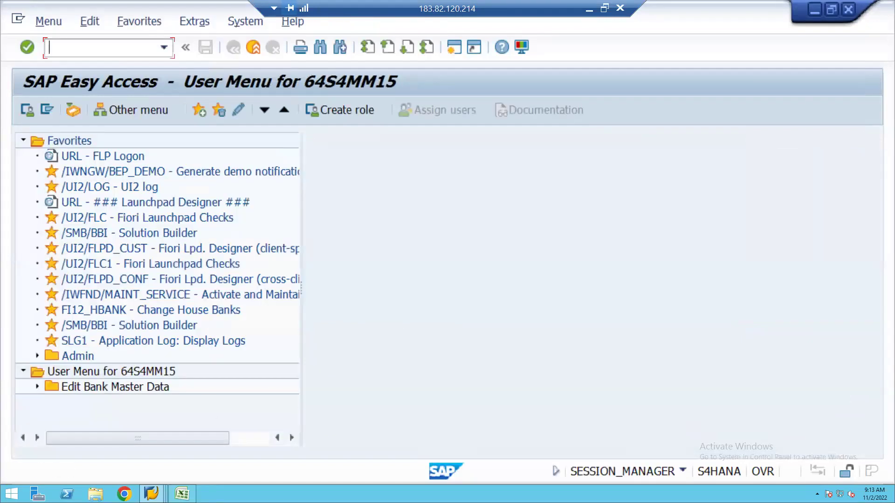
Switch to the release strategy customizing session and leave strategy X2's details for the implementation guide structure.
mouse_move(151, 493)
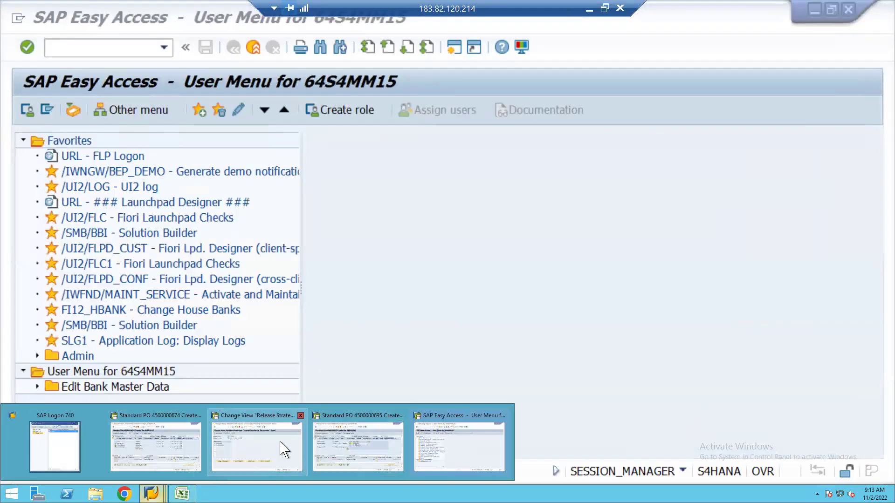
left_click(282, 450)
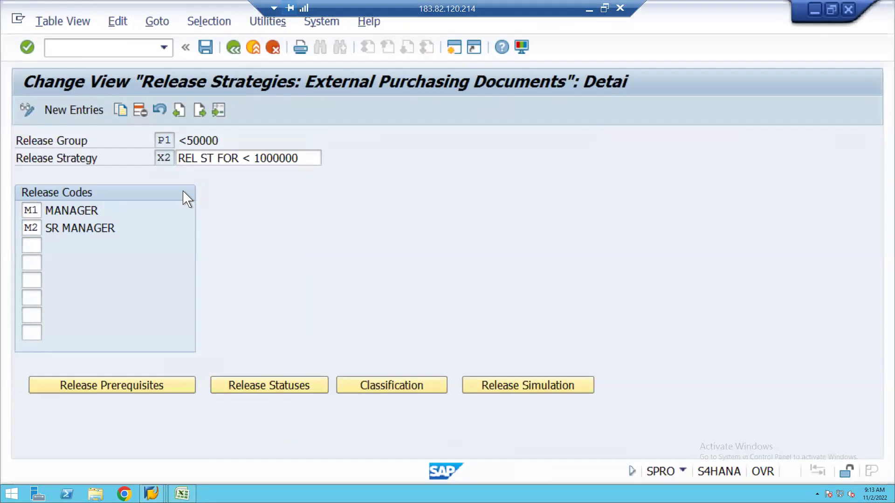
left_click(235, 49)
left_click(235, 49)
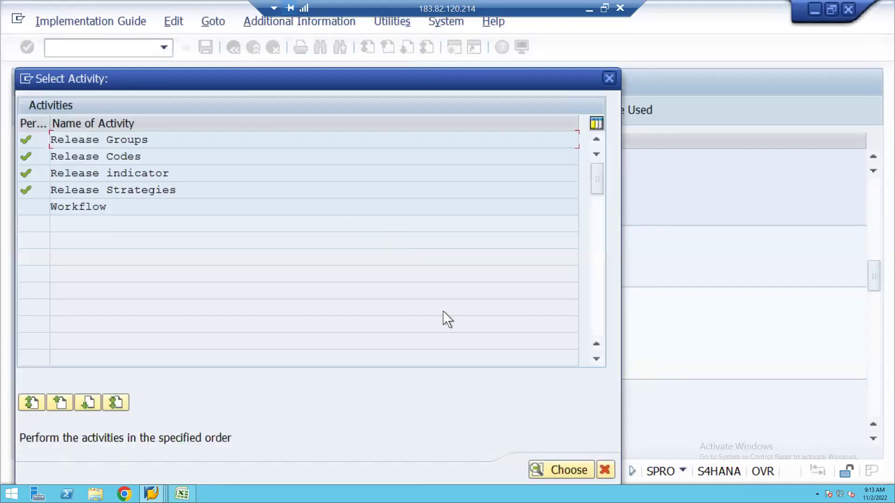
left_click(609, 78)
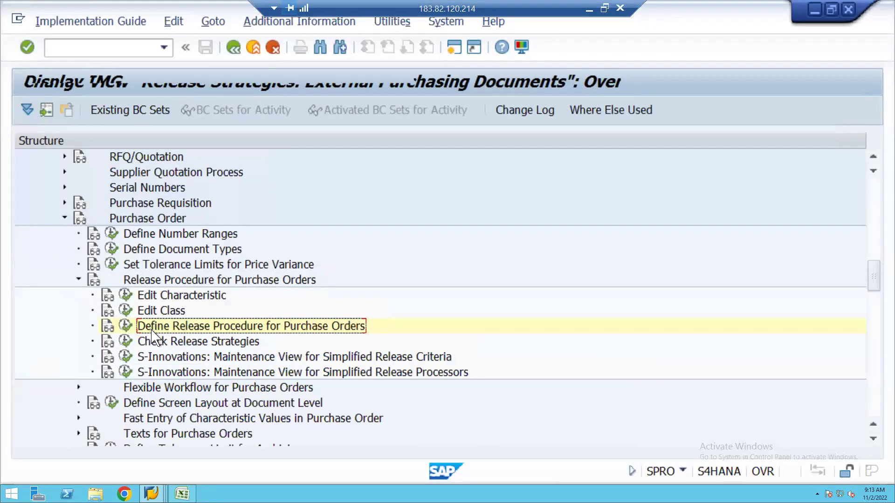
Review the Release Strategies activity under Define Release Procedure for Purchase Orders and return to the activity selection.
left_click(125, 326)
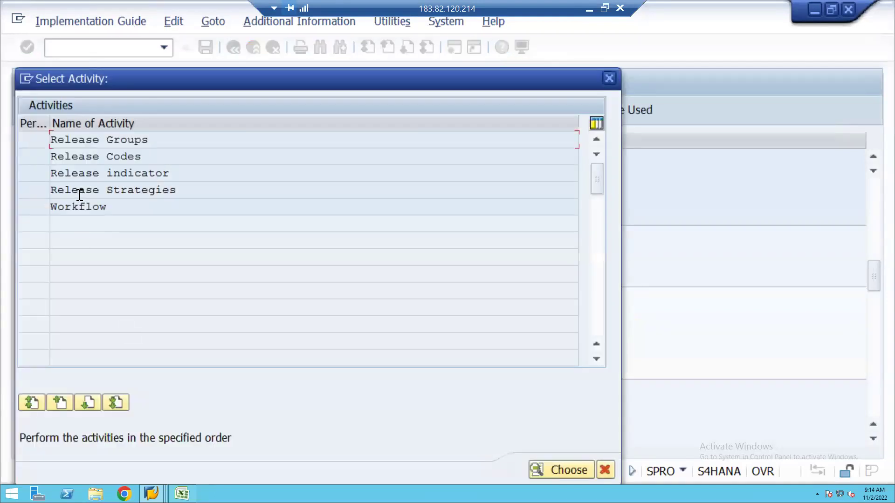
double_click(79, 191)
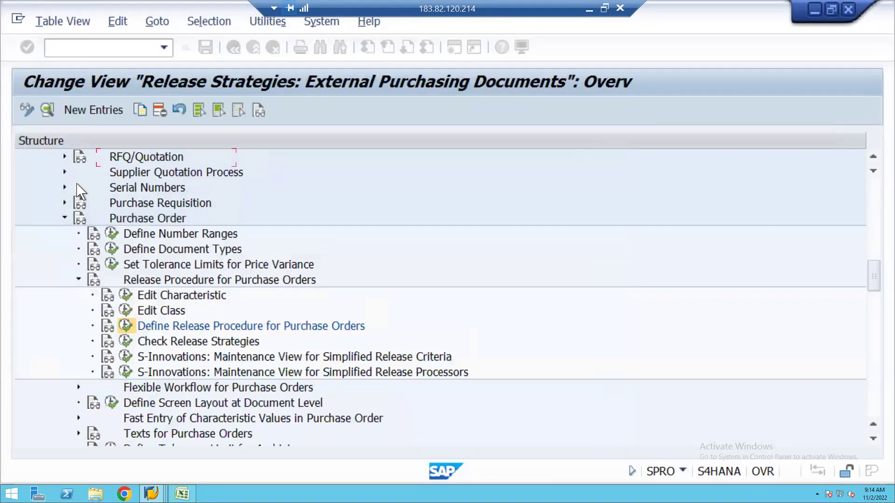
left_click(21, 158)
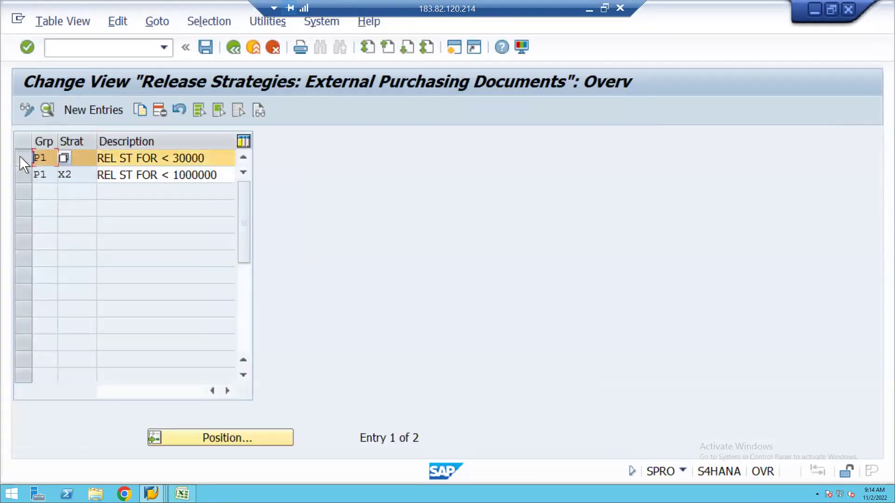
left_click(21, 159)
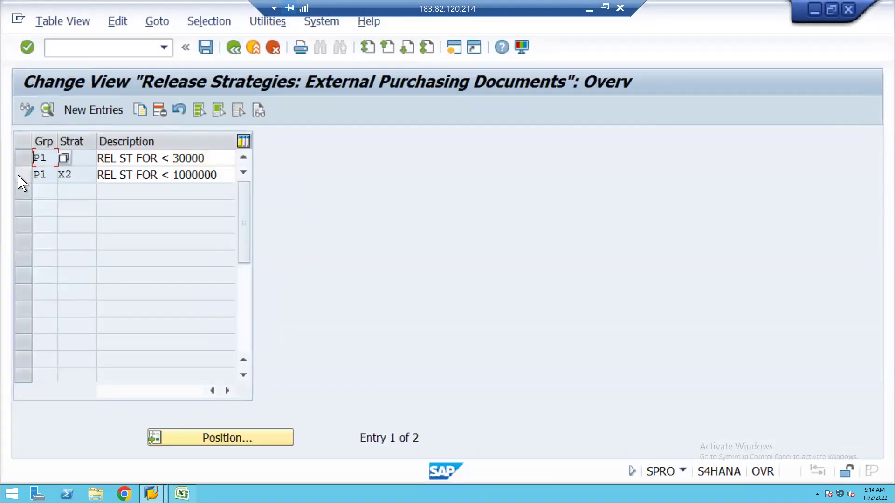
left_click(233, 49)
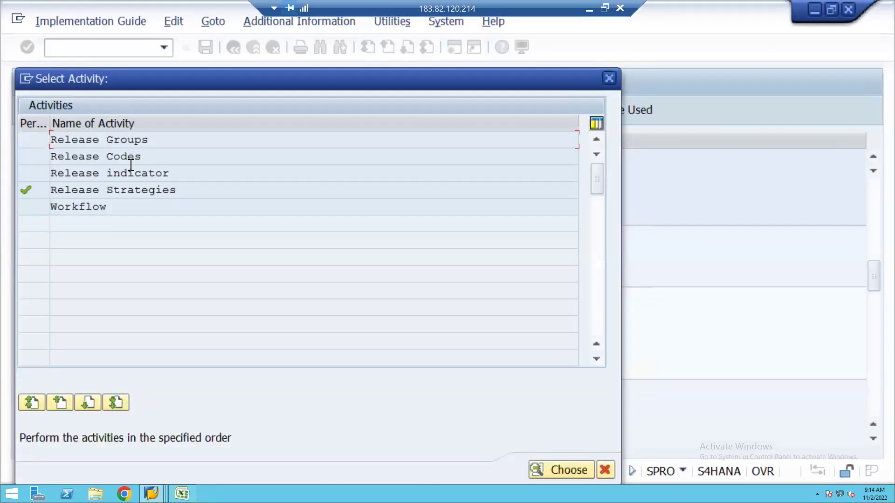
Examine the Release Codes activity, checking the codes, workflow column and descriptions for group P1.
double_click(121, 157)
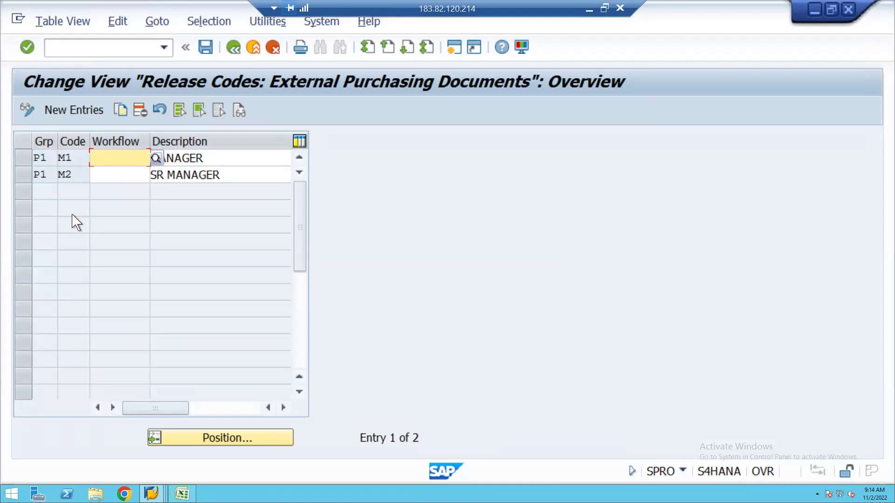
left_click(216, 158)
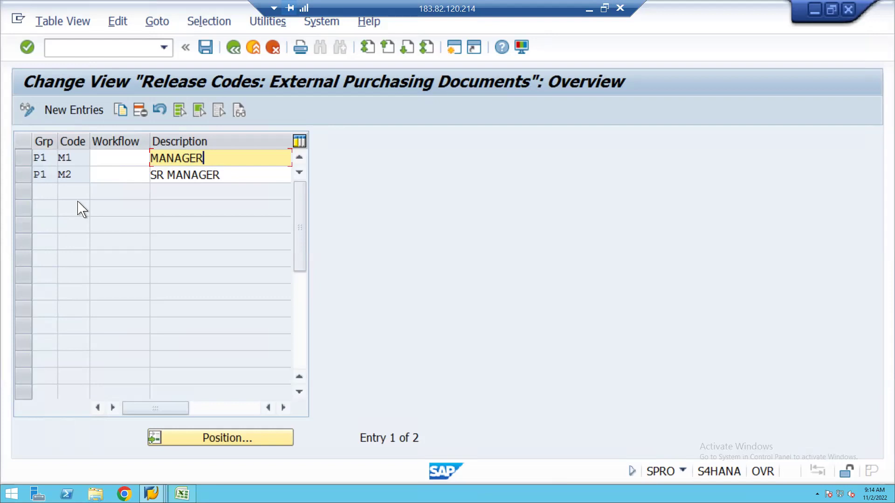
left_click(74, 158)
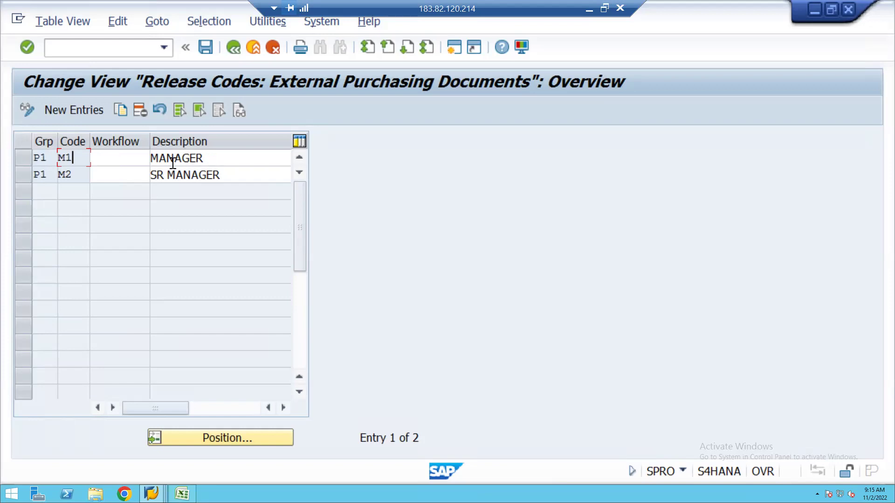
left_click(217, 157)
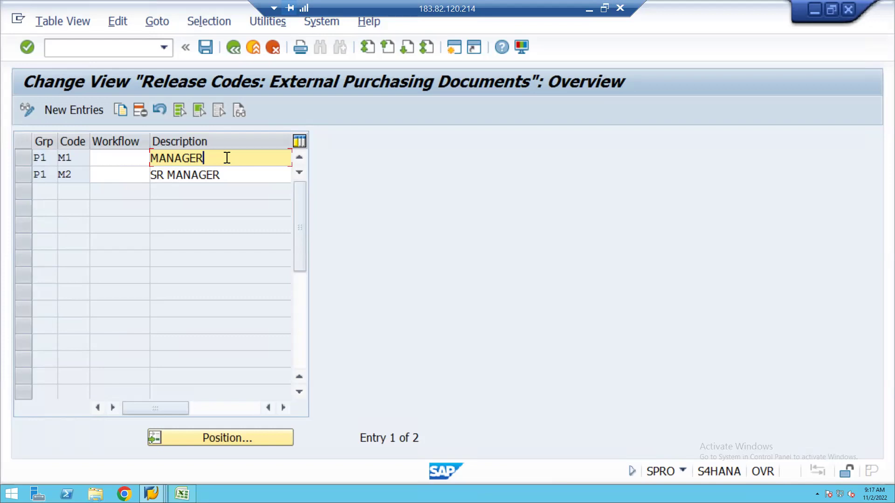
left_click(244, 175)
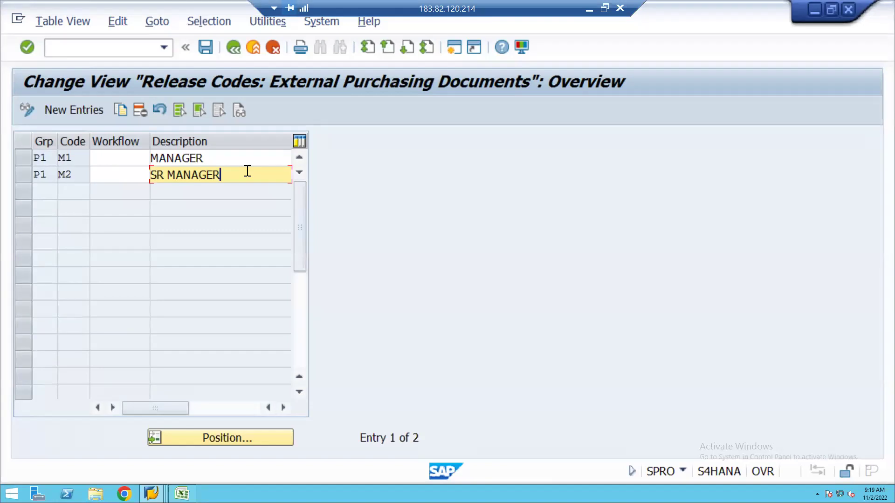
left_click(206, 46)
left_click(234, 48)
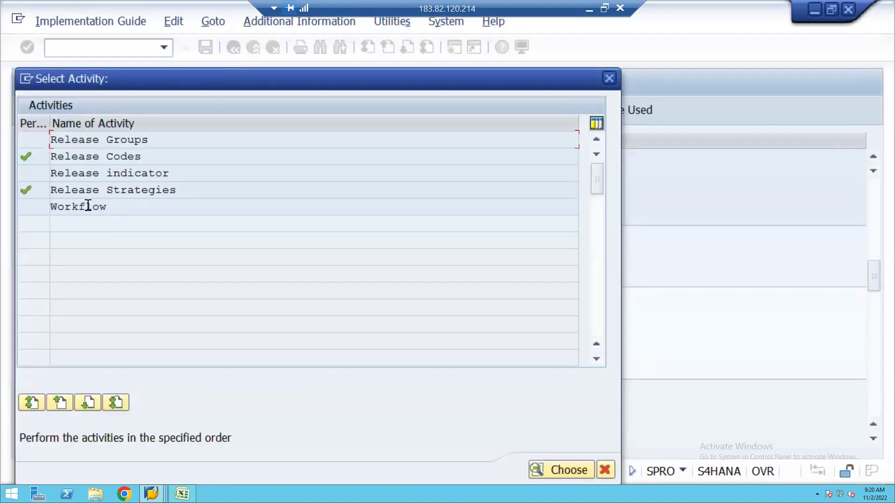
Check the Workflow activity's role assignments to release codes, and look over the release strategies again.
double_click(87, 205)
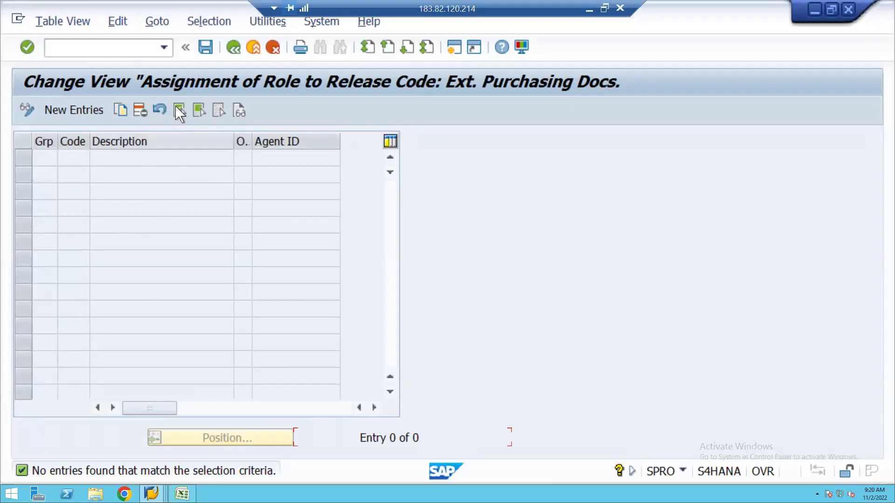
left_click(233, 47)
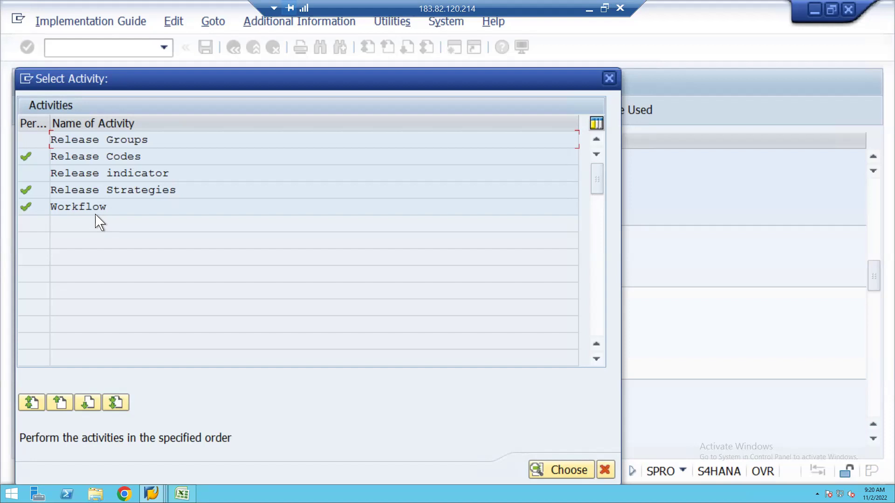
double_click(90, 190)
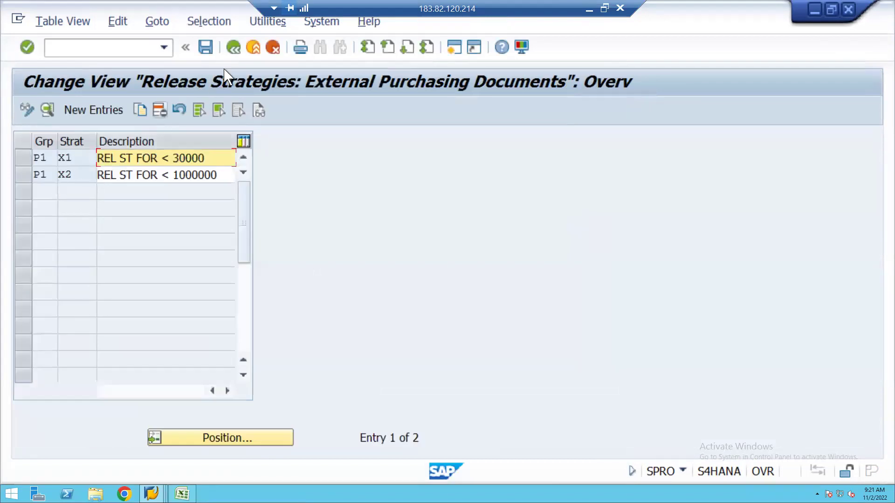
key("F3")
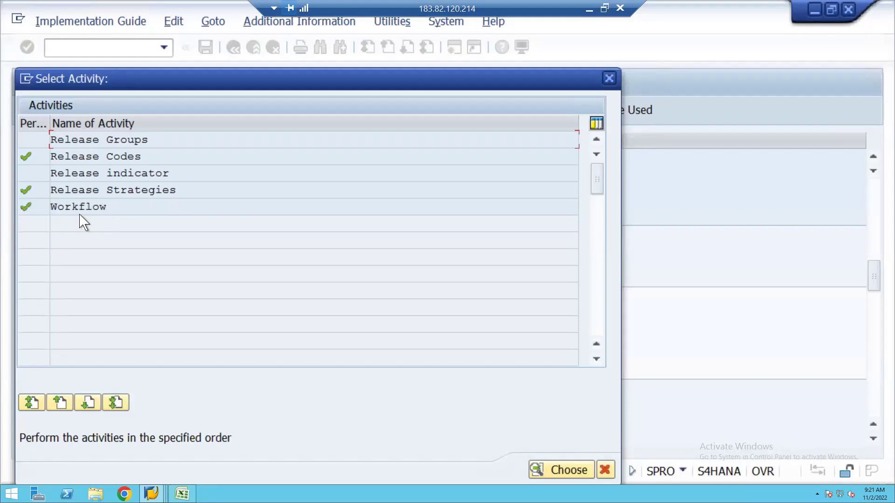
Recheck the Workflow role assignments for external purchasing documents and exit the implementation guide.
left_click(80, 206)
double_click(84, 208)
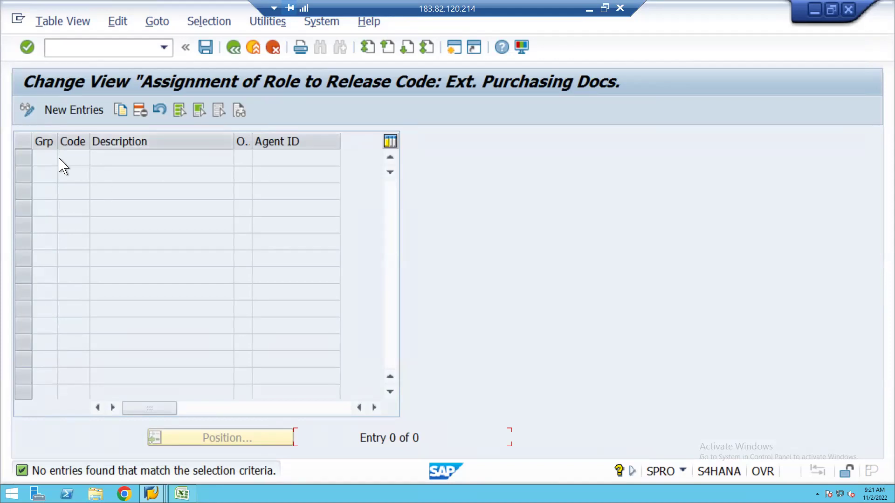
left_click(234, 48)
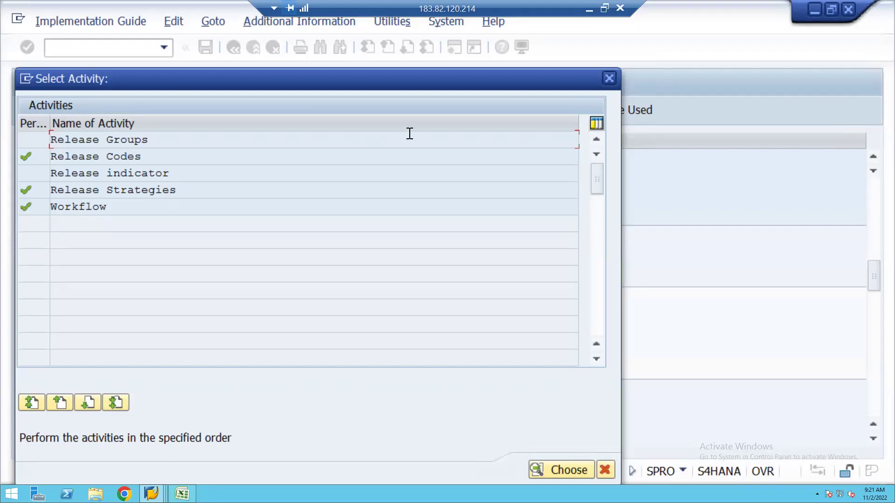
left_click(609, 79)
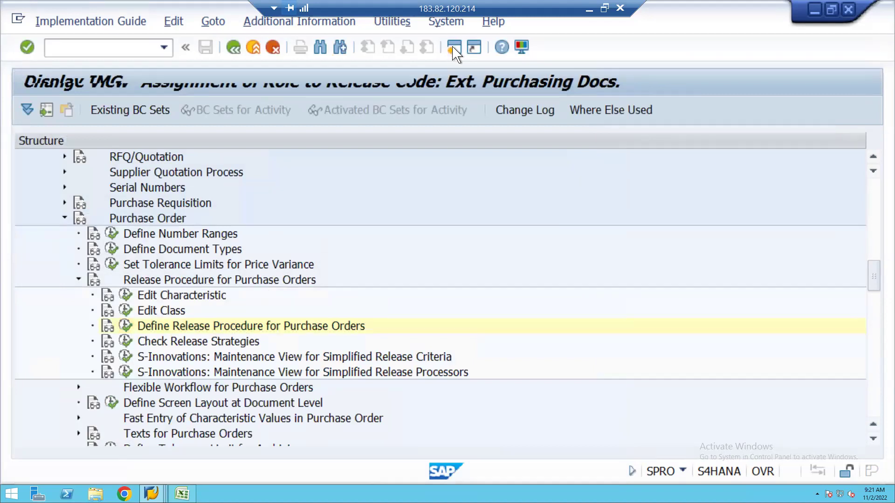
key("F3")
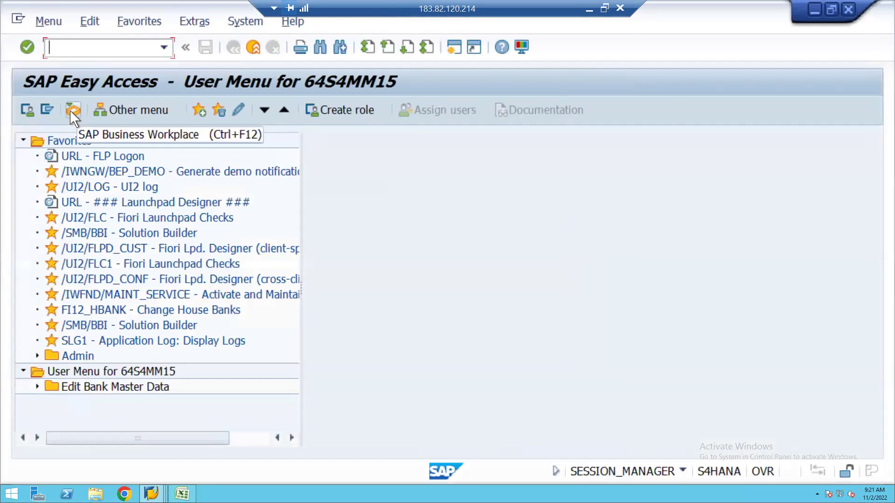
Check the Business Workplace inbox for workflow items grouped according to task, and return to the user menu.
left_click(70, 113)
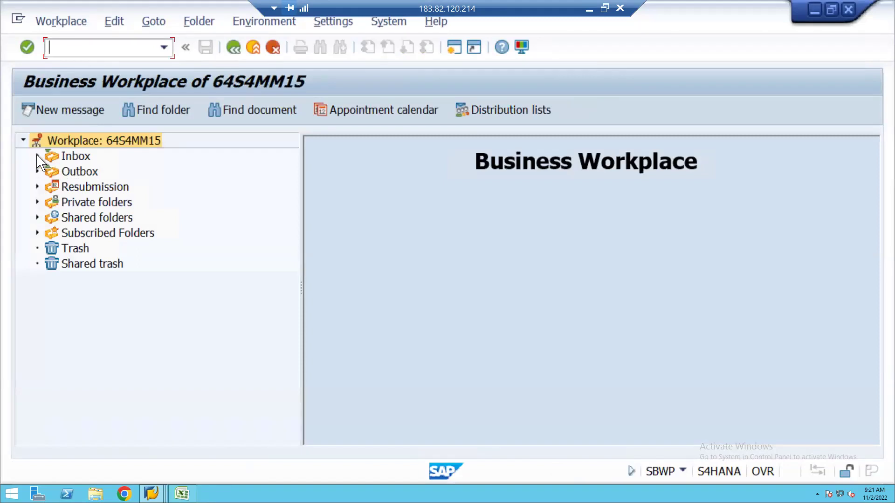
left_click(38, 156)
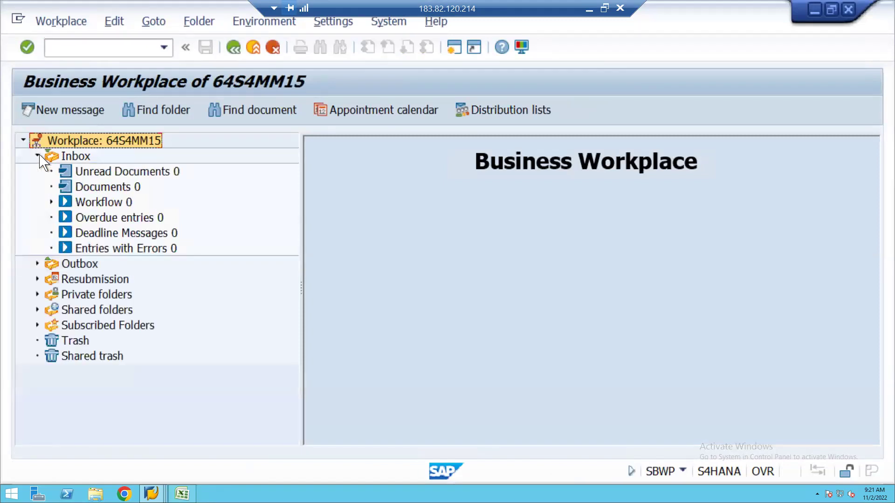
left_click(51, 203)
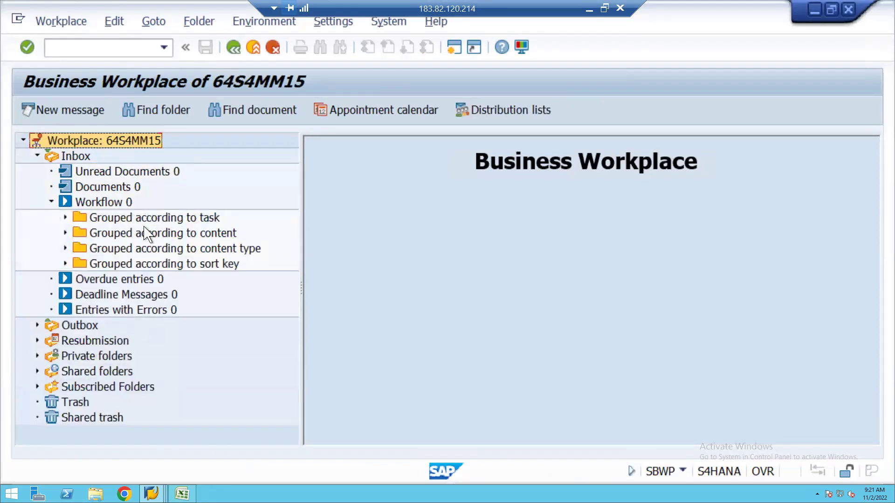
left_click(65, 218)
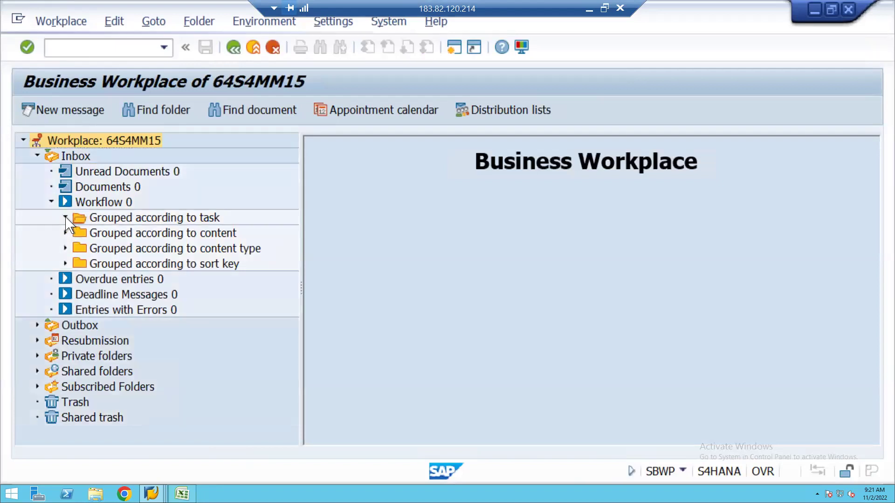
left_click(124, 218)
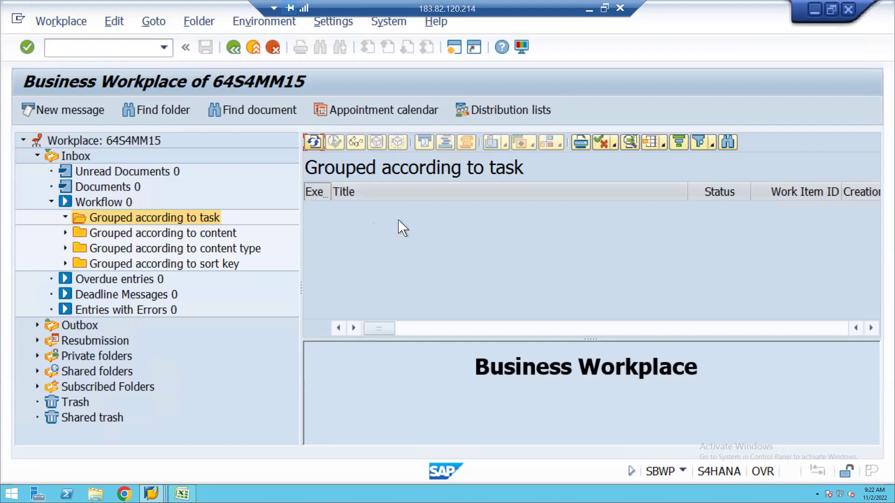
key("Tab")
left_click(234, 50)
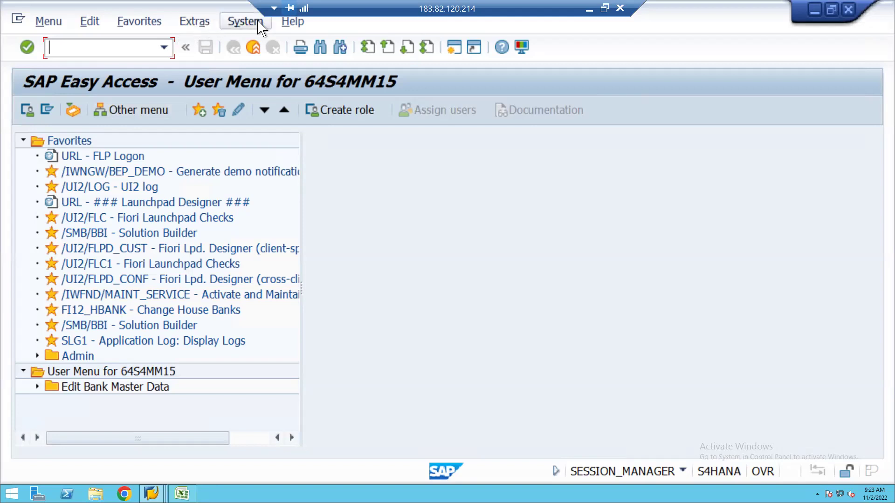
left_click(244, 26)
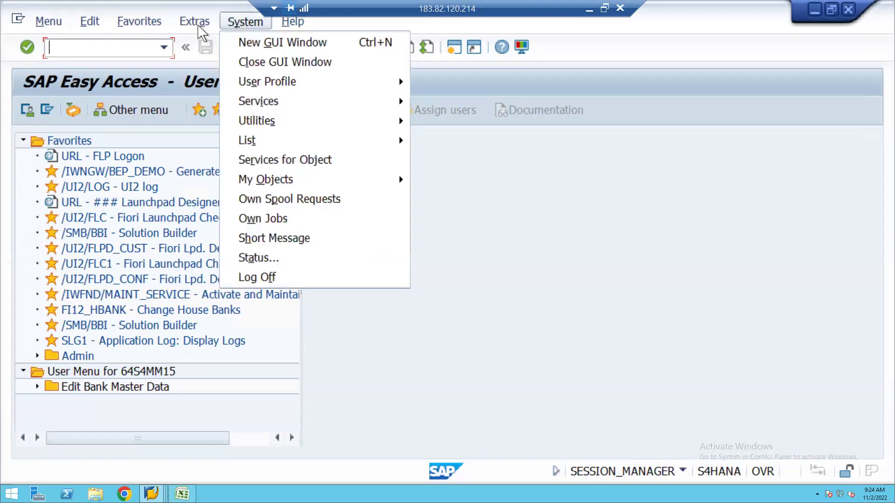
mouse_move(196, 25)
mouse_move(141, 22)
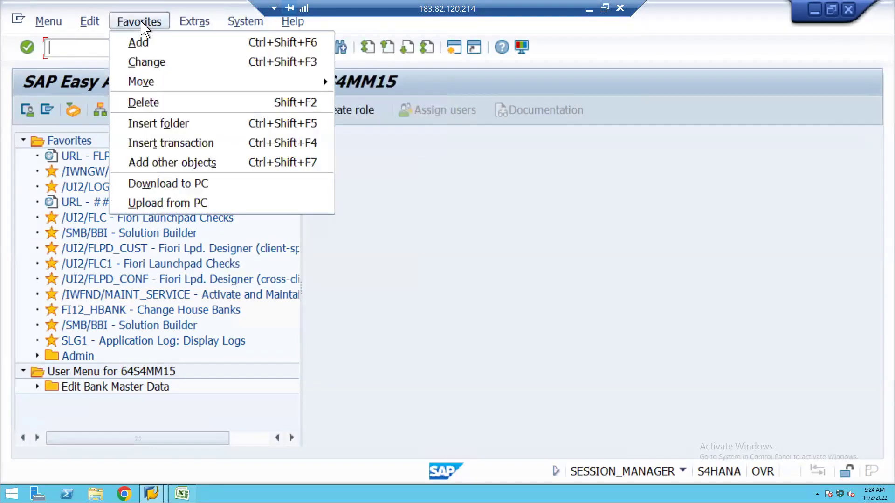
Display the user master record of 64S4MM15 with transaction SU01D.
left_click(80, 52)
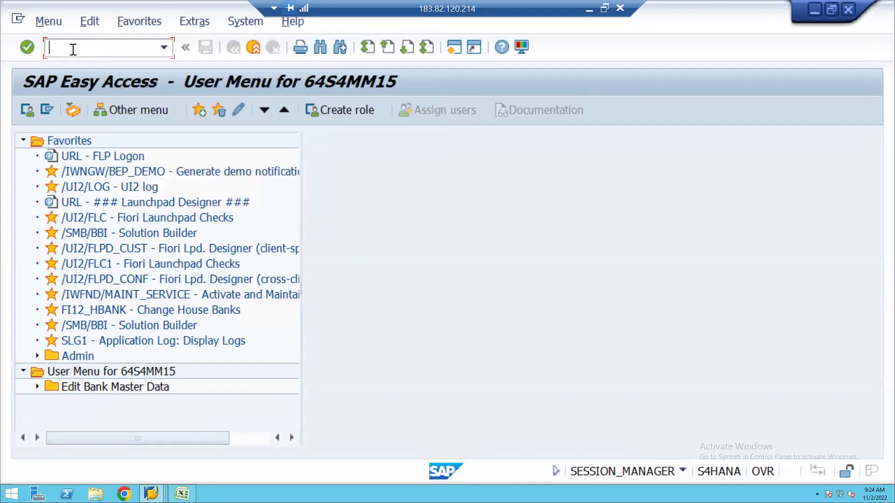
type("SU01D")
key("Return")
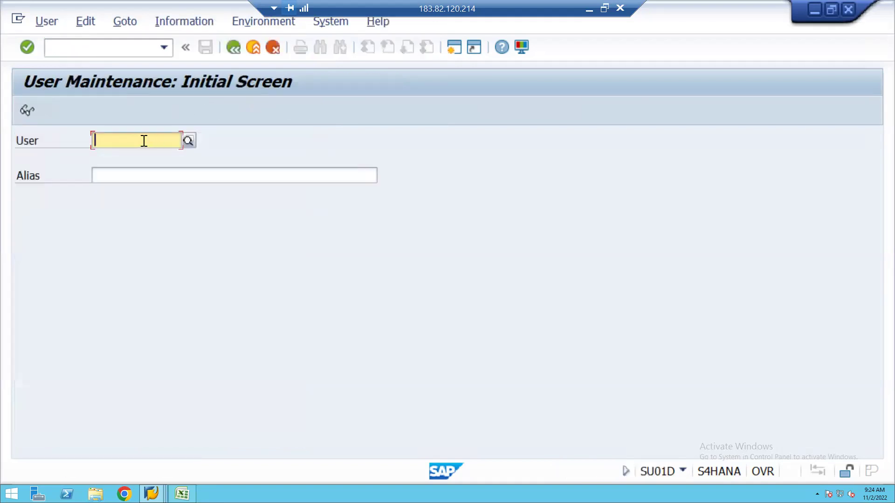
type("64S")
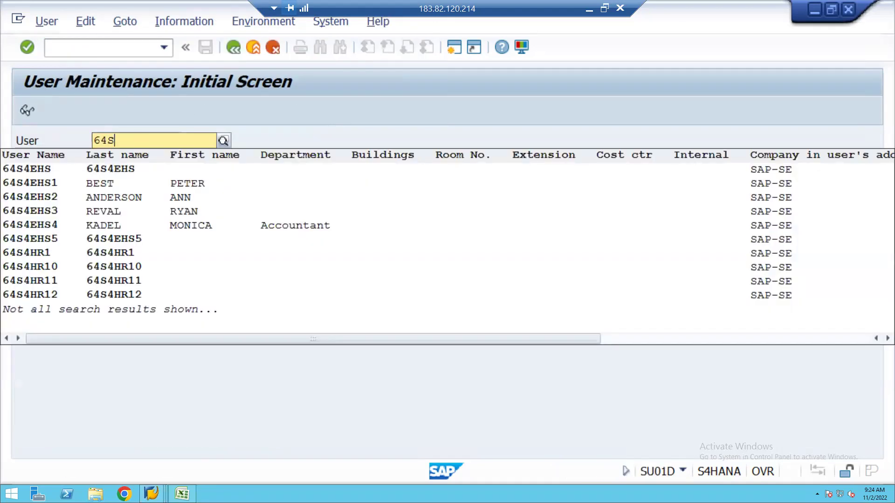
type("4MM15")
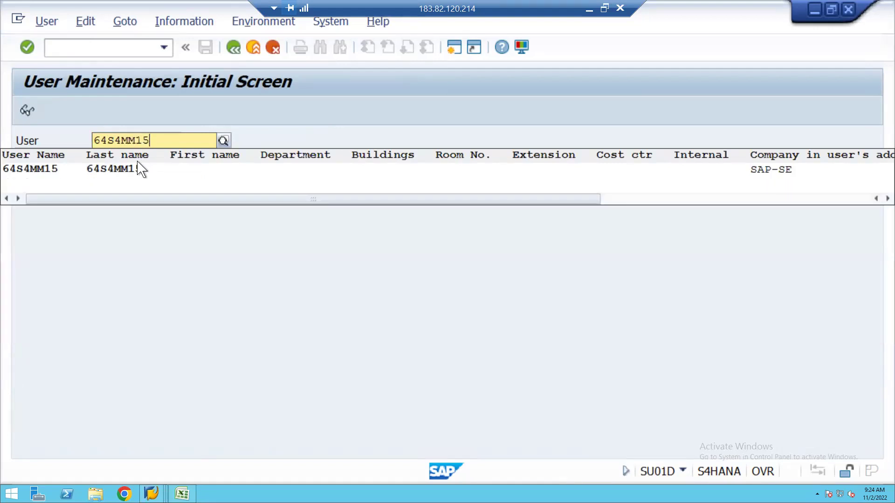
left_click(121, 170)
left_click(27, 110)
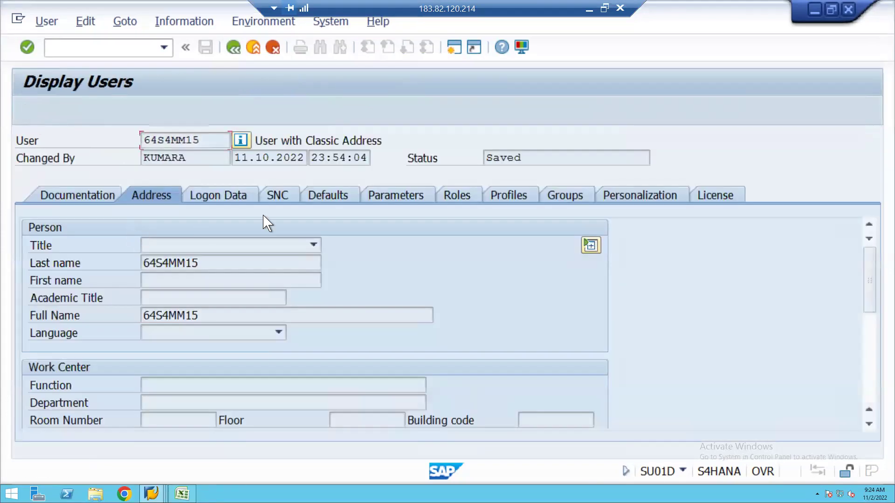
Look over the user's parameters and the list of assigned roles, including the purchasing and inventory roles.
left_click(391, 204)
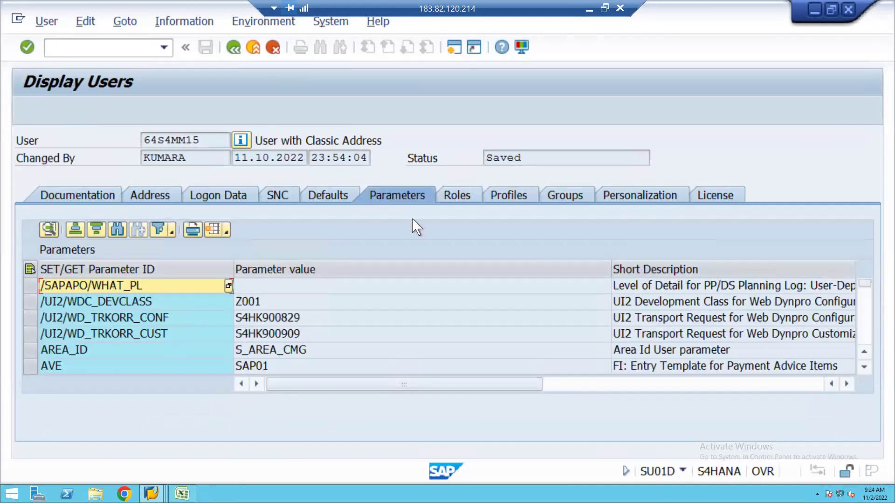
left_click(457, 198)
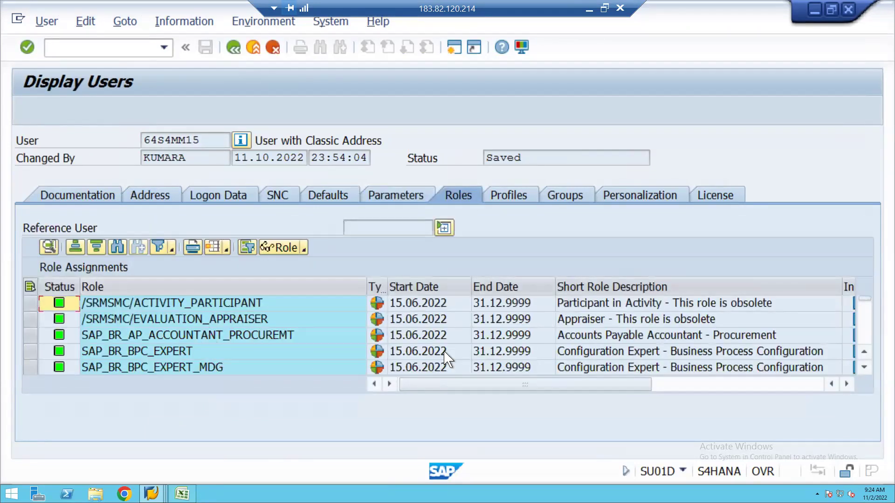
left_click(864, 369)
scroll(864, 368, "down", 5)
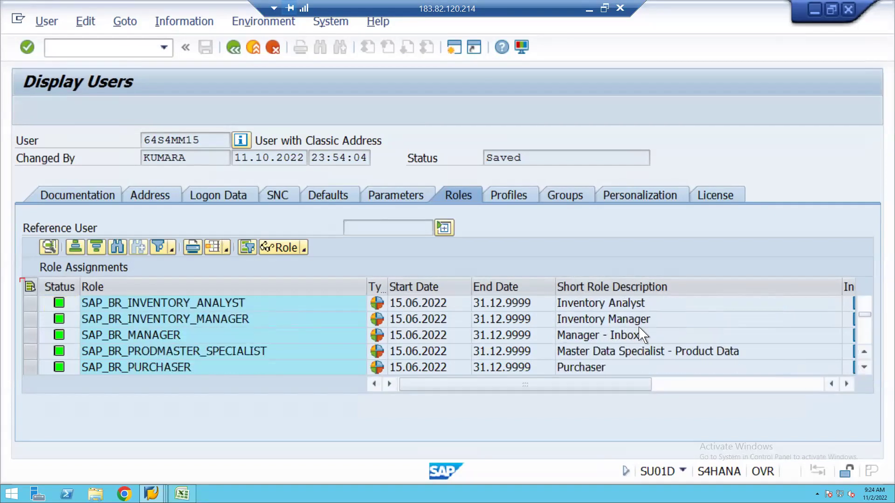
left_click(865, 352)
left_click(864, 352)
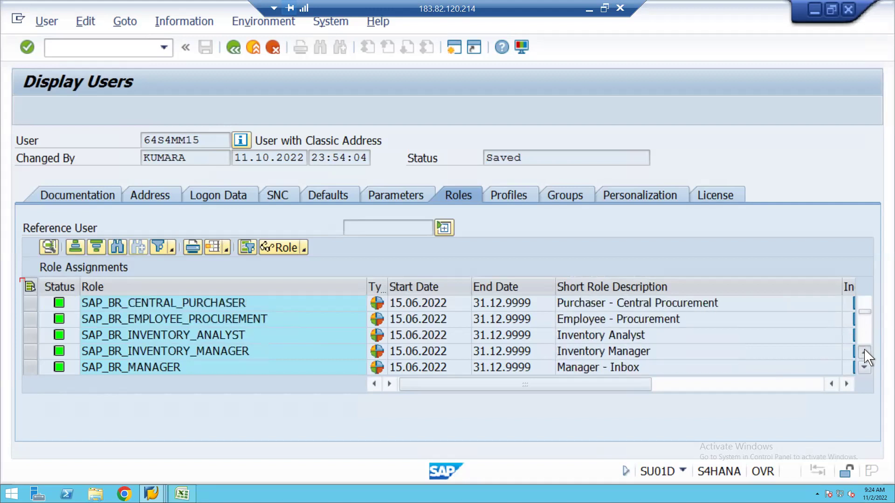
Open the assigned role SAP_BR_EMPLOYEE_PROCUREMENT in the role display.
double_click(180, 321)
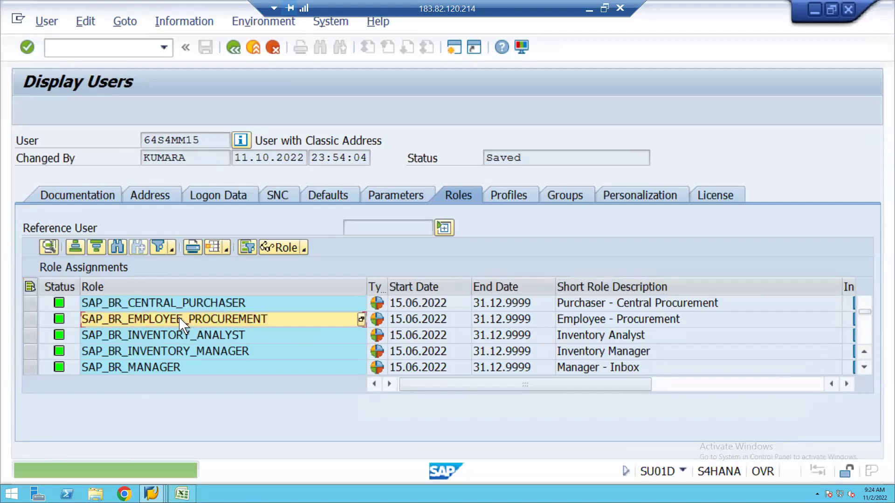
left_click(30, 320)
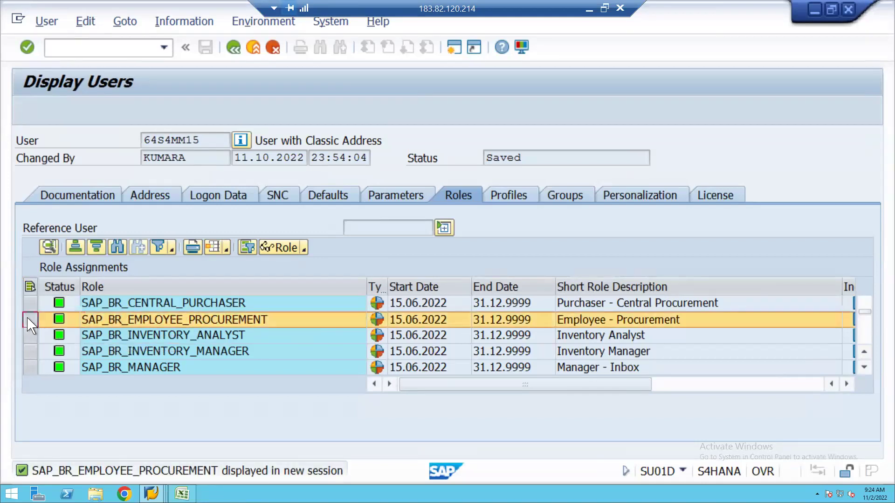
left_click(48, 247)
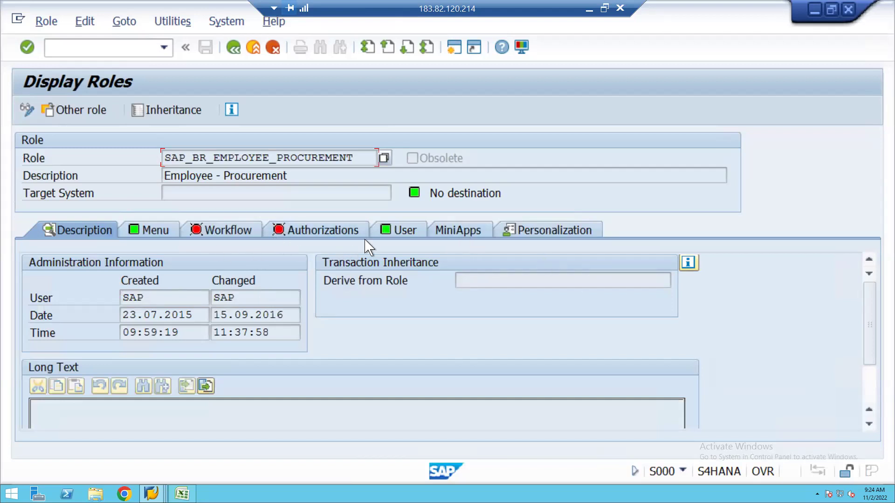
Examine the authorization profile information and authorization data of the SAP_BR_EMPLOYEE_PROCUREMENT role.
left_click(308, 233)
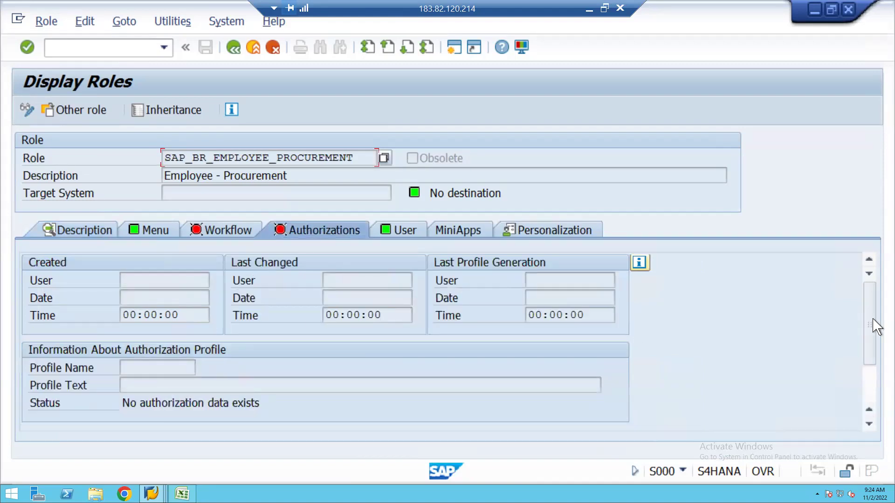
left_click_drag(873, 322, 881, 398)
left_click_drag(867, 365, 866, 250)
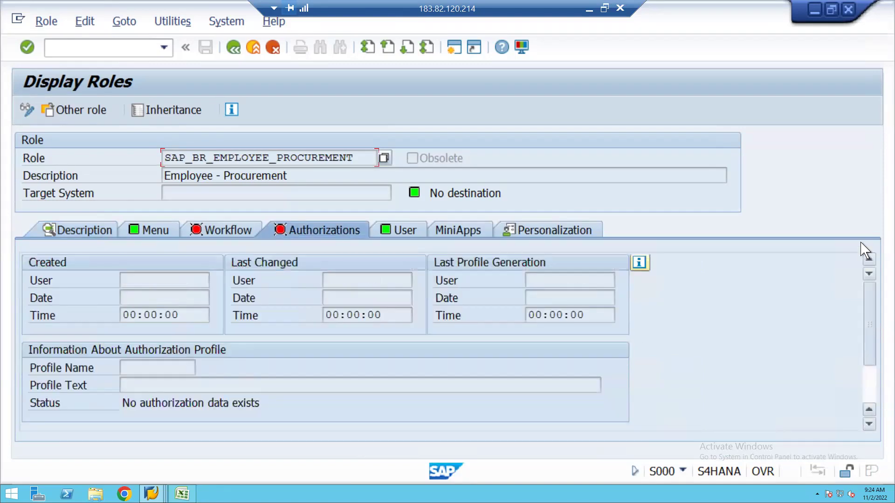
left_click_drag(870, 314, 879, 393)
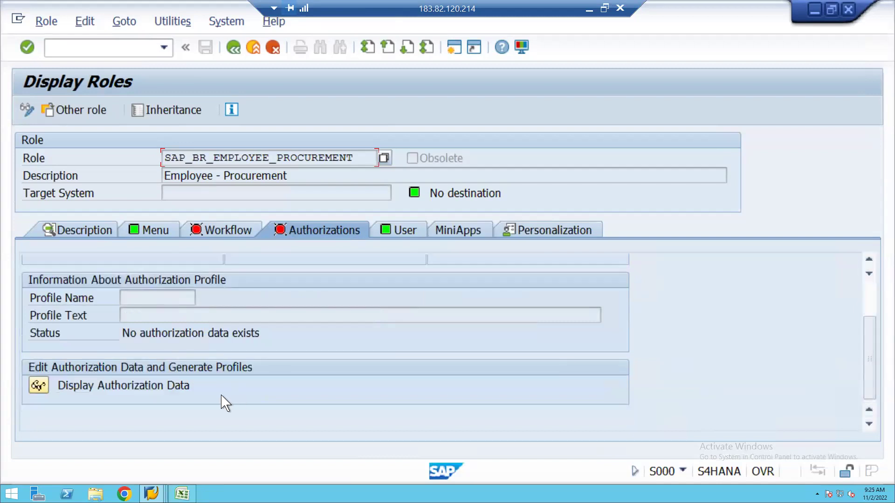
left_click(38, 386)
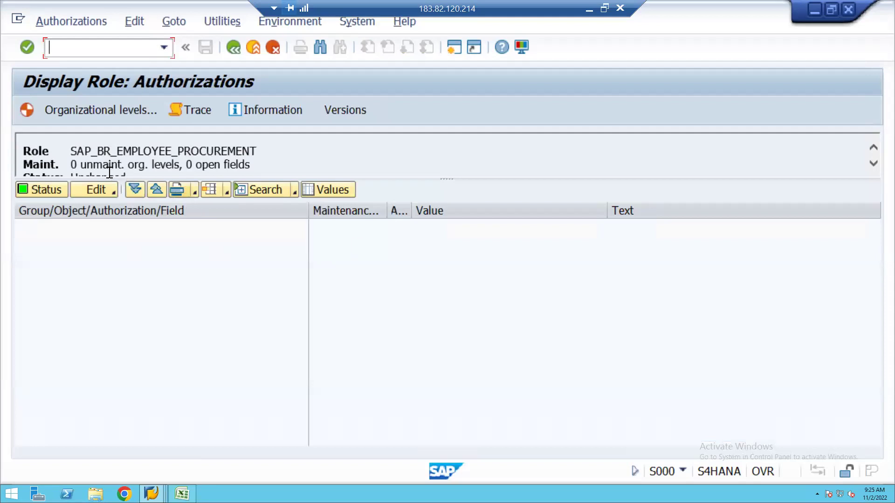
left_click(235, 49)
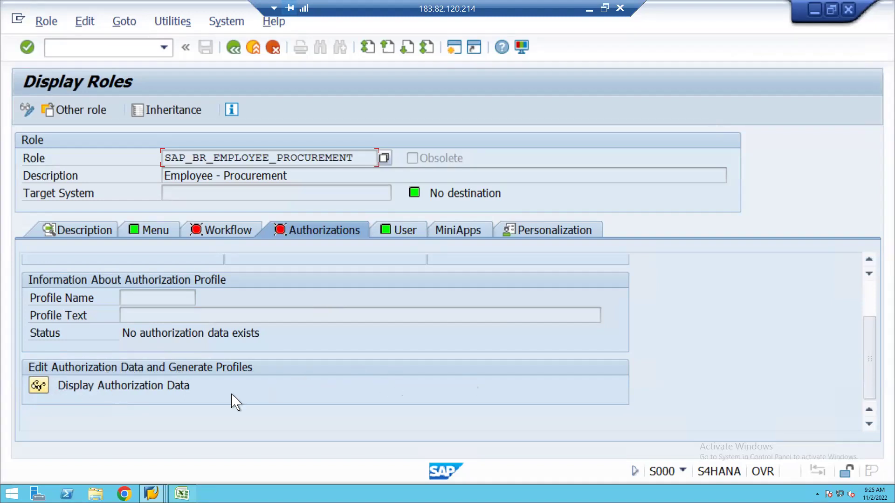
left_click(38, 387)
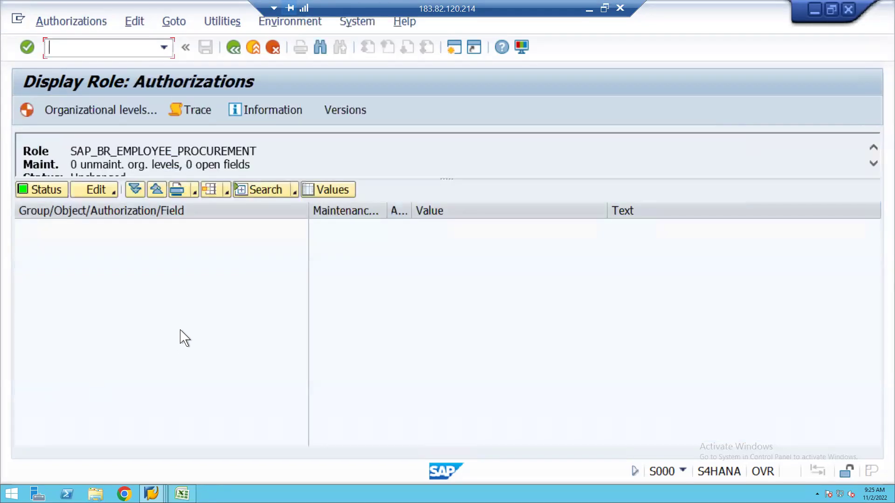
left_click(42, 191)
left_click(233, 47)
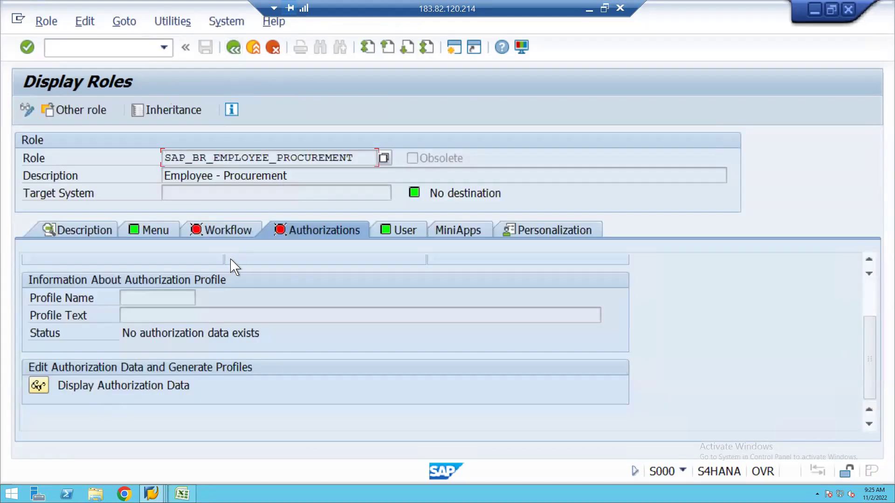
Review the role's description, workflow tasks and authorization status, and return to the user's role assignments.
left_click(75, 231)
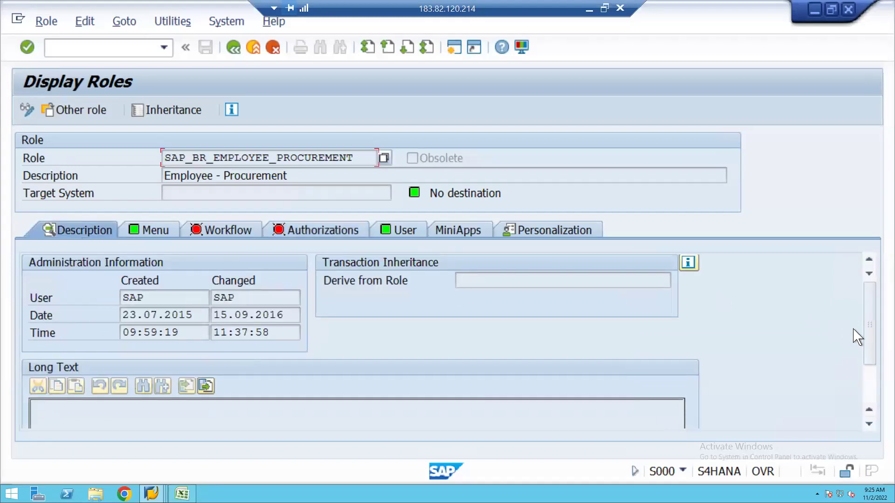
left_click_drag(872, 350, 876, 382)
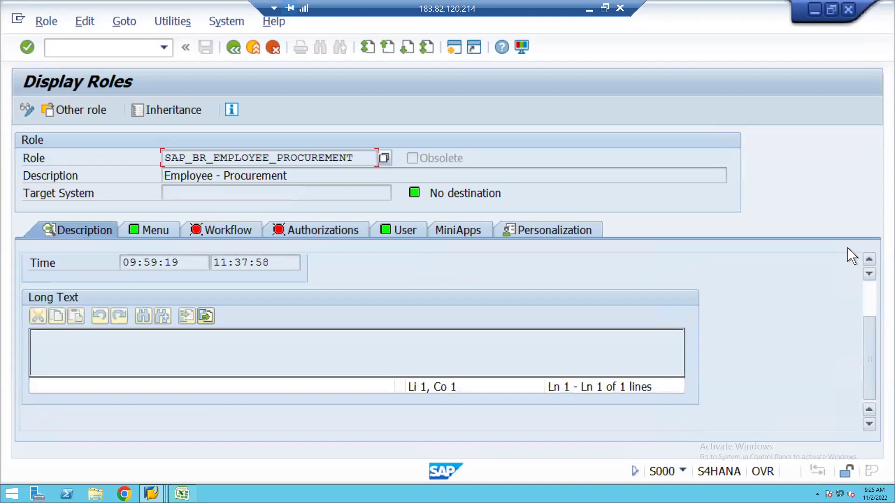
scroll(699, 271, "up", 3)
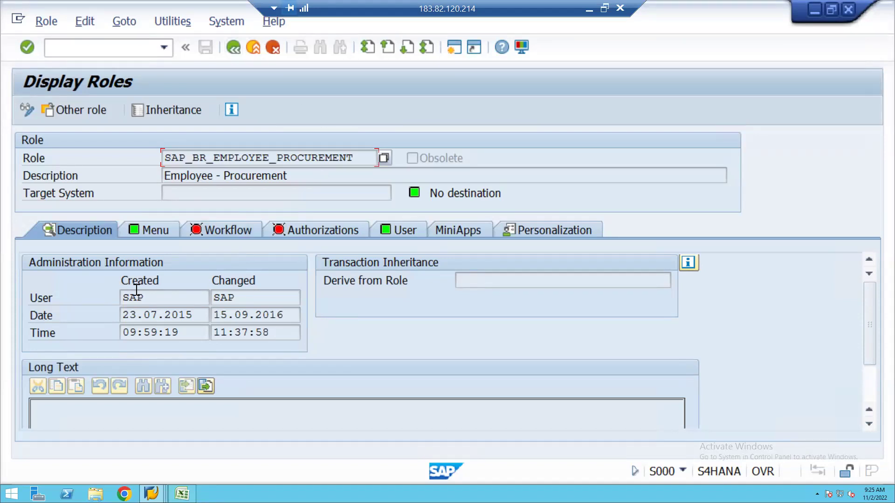
left_click(229, 239)
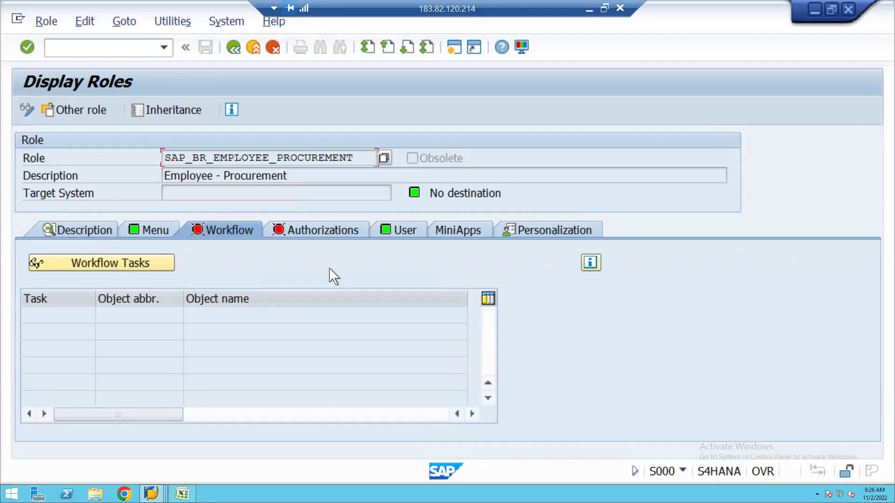
left_click(77, 232)
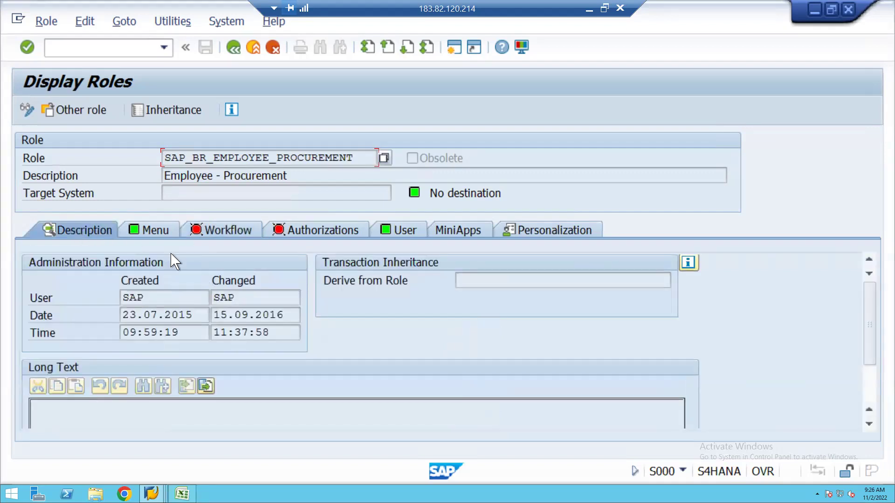
left_click(296, 230)
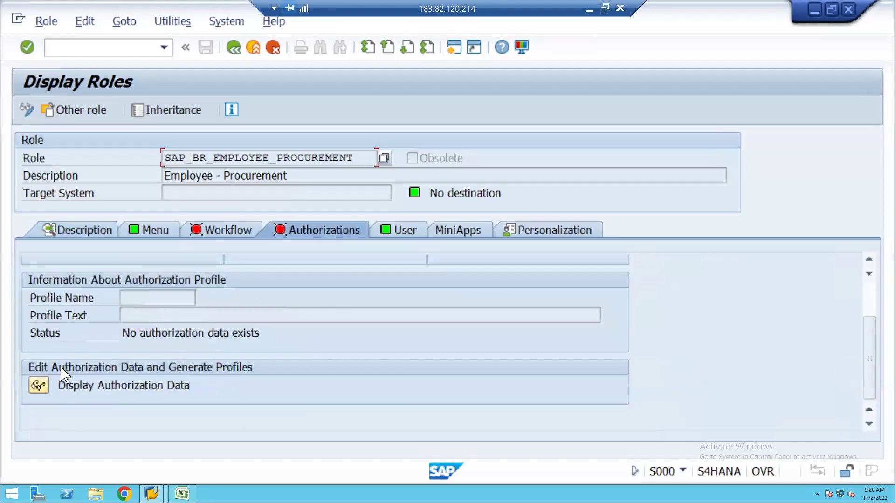
left_click(234, 48)
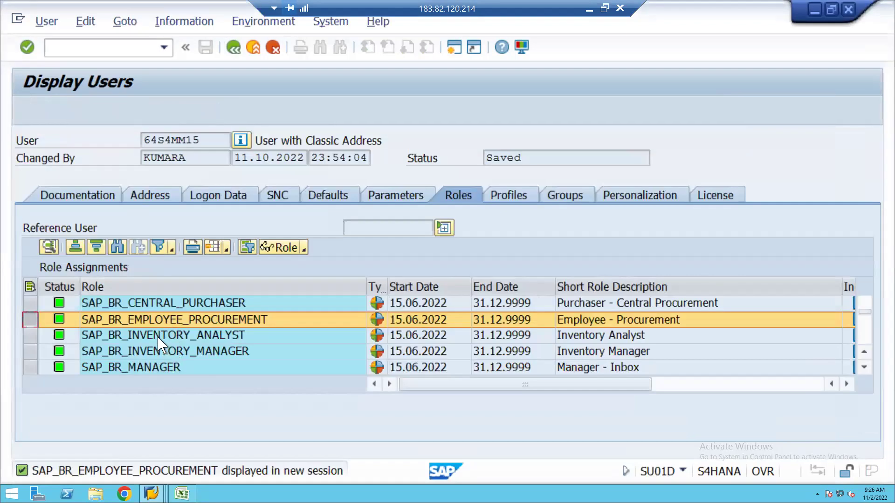
Open the assigned role SAP_BR_CENTRAL_PURCHASER in the role display.
left_click(30, 303)
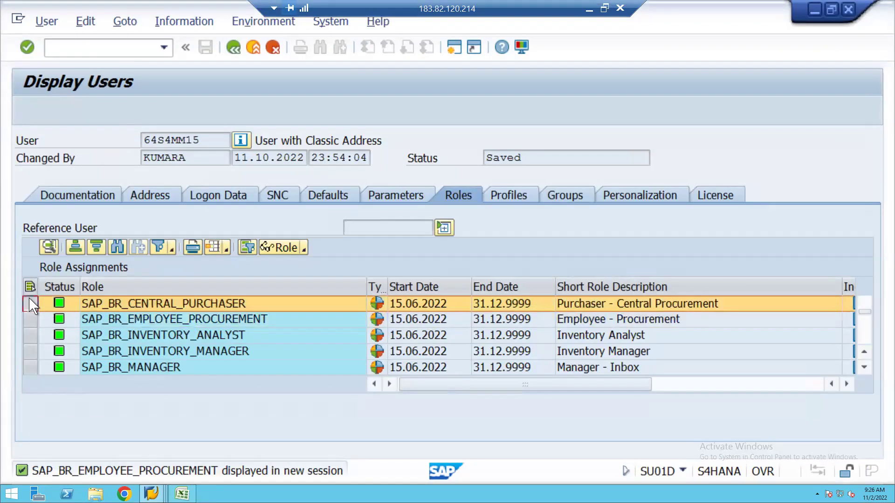
double_click(229, 305)
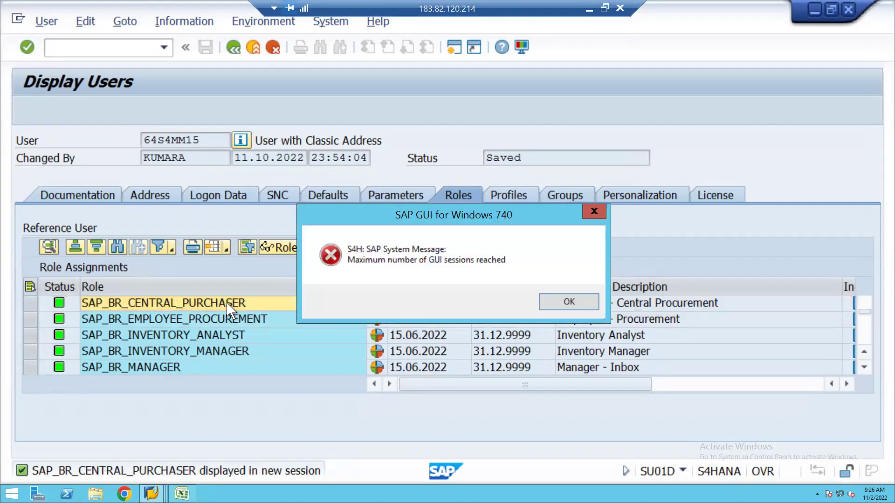
left_click(569, 303)
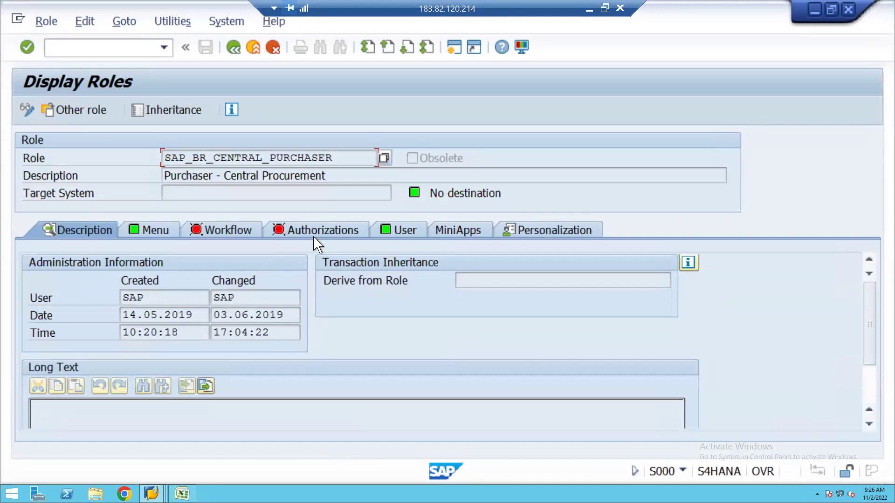
View the authorization profile information of the SAP_BR_CENTRAL_PURCHASER role and open its authorization data.
left_click(329, 237)
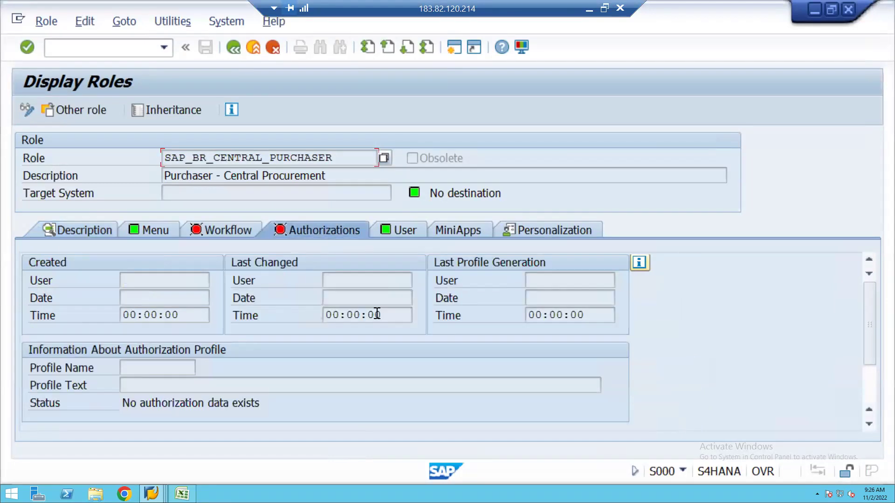
left_click(869, 390)
left_click(41, 386)
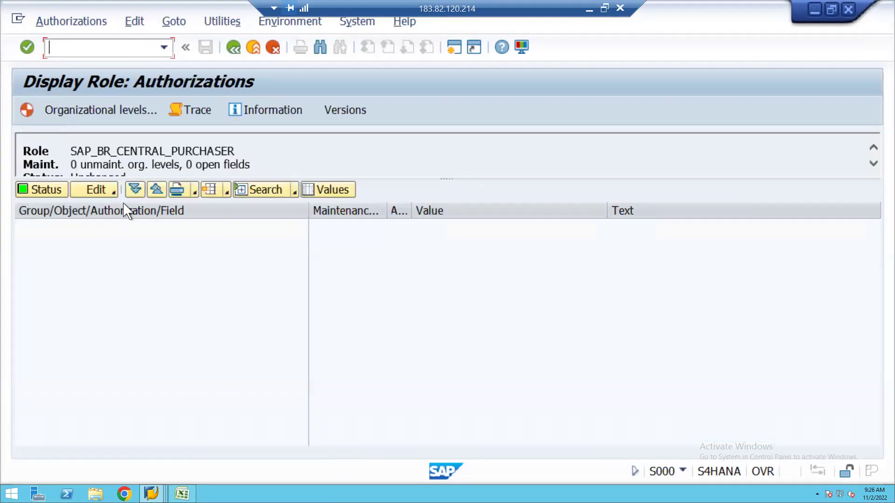
Check the central purchaser role's authorization status, organizational levels, trace and information, and return to the role display.
left_click(45, 190)
left_click(107, 114)
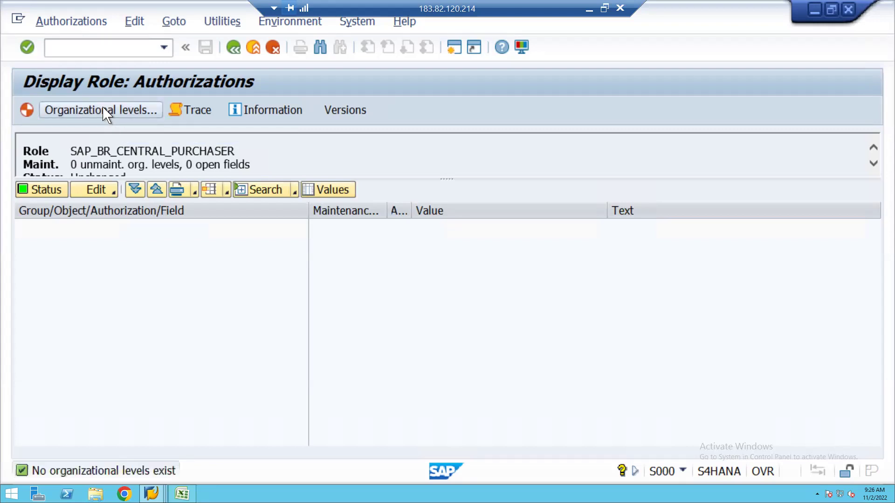
left_click(197, 111)
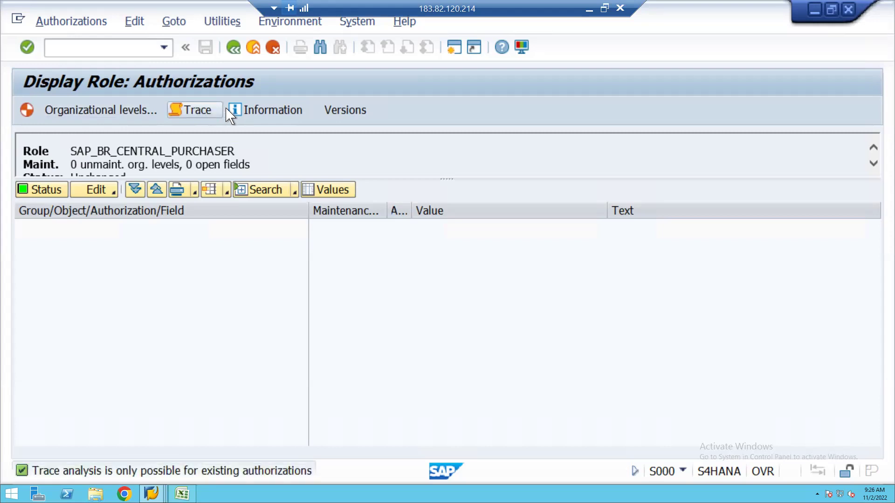
left_click(275, 114)
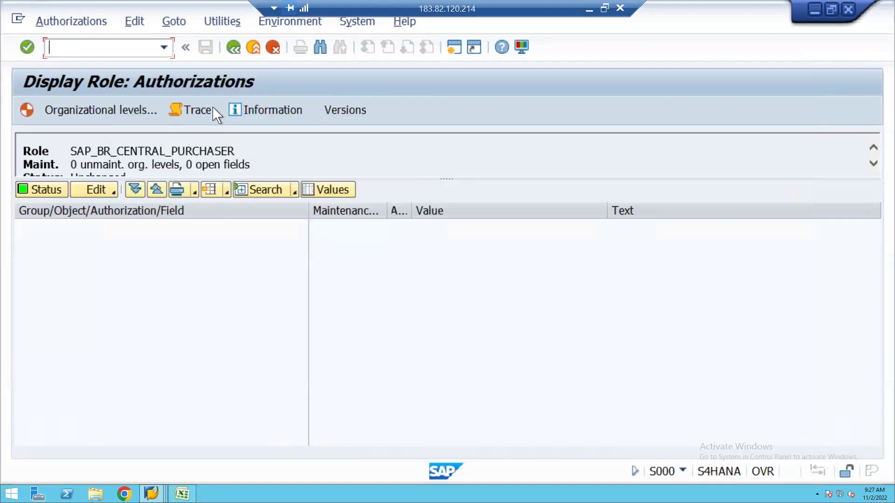
left_click(234, 48)
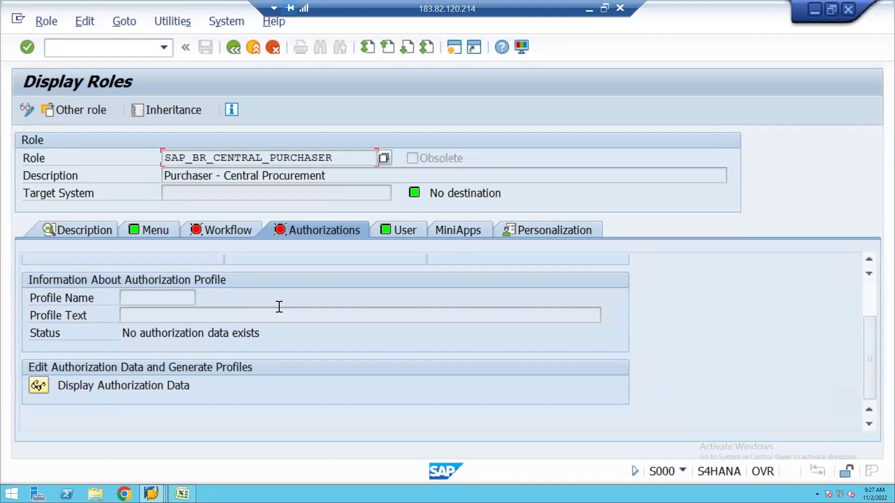
Leave the role display and exit the user display to return to SAP Easy Access.
left_click(305, 312)
left_click(233, 47)
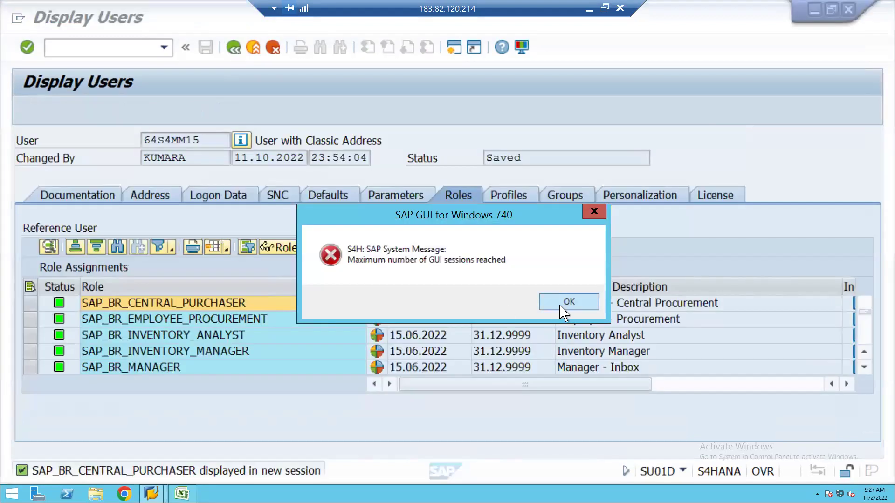
left_click(564, 304)
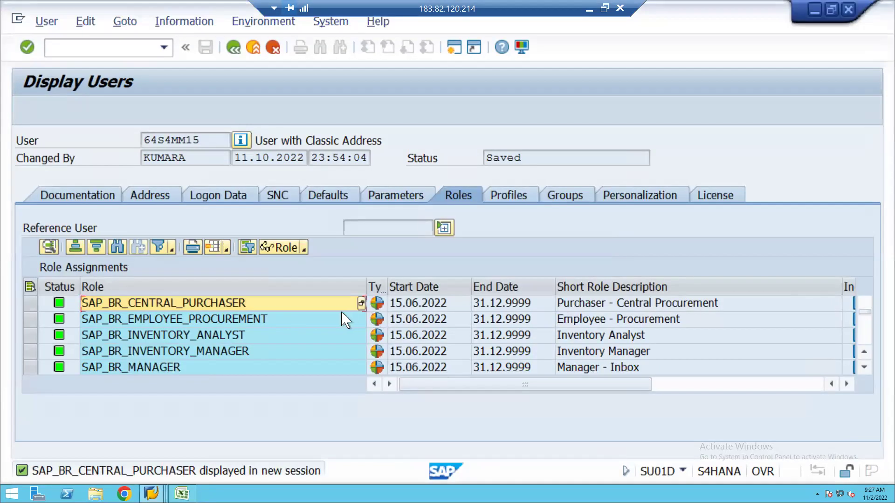
left_click(231, 49)
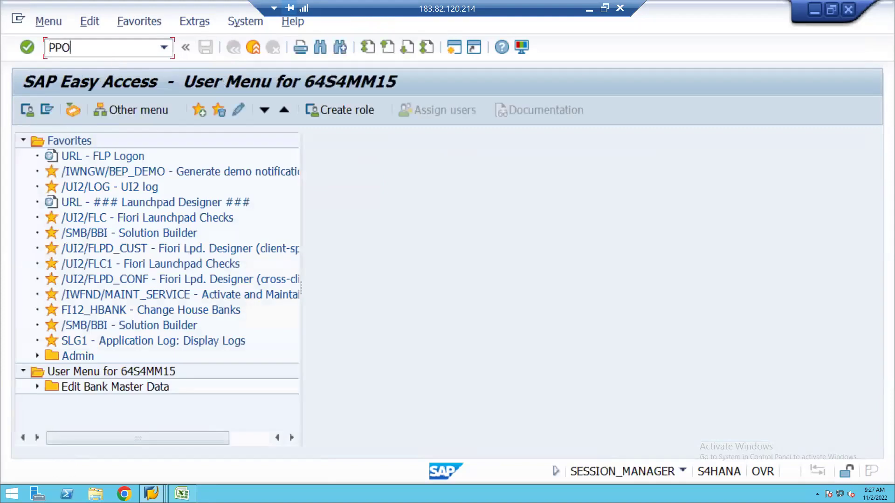
Run transaction PPOME, look through the search options for persons, jobs, positions and organizational units, and leave the transaction.
key("Return")
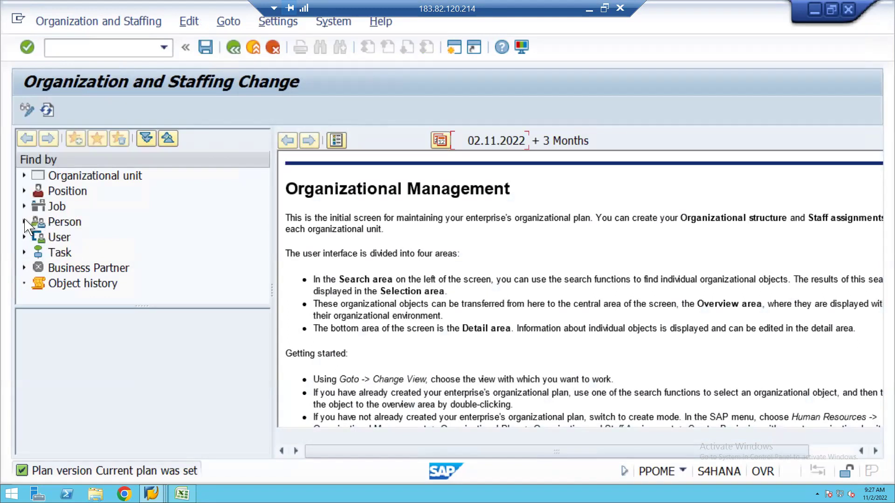
left_click(25, 222)
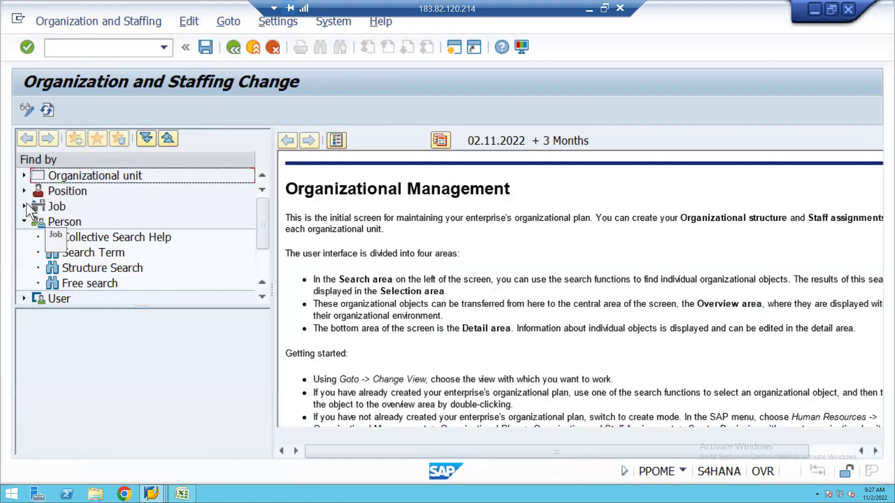
left_click(23, 206)
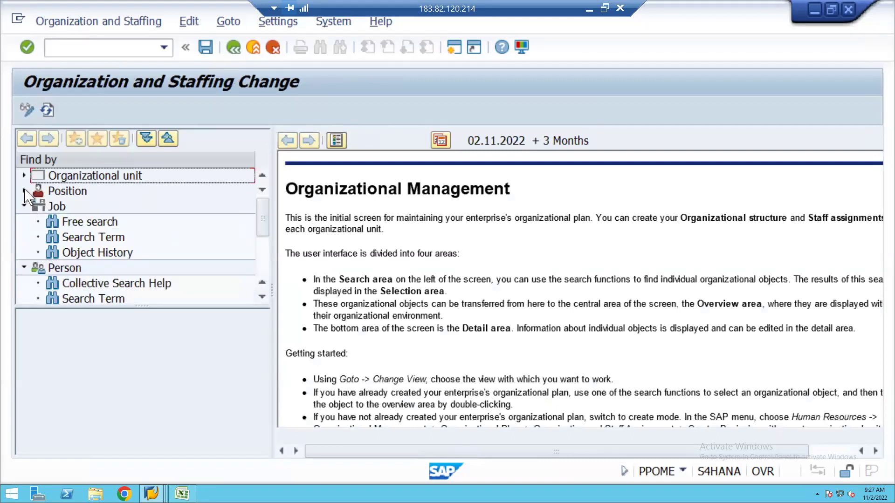
left_click(24, 191)
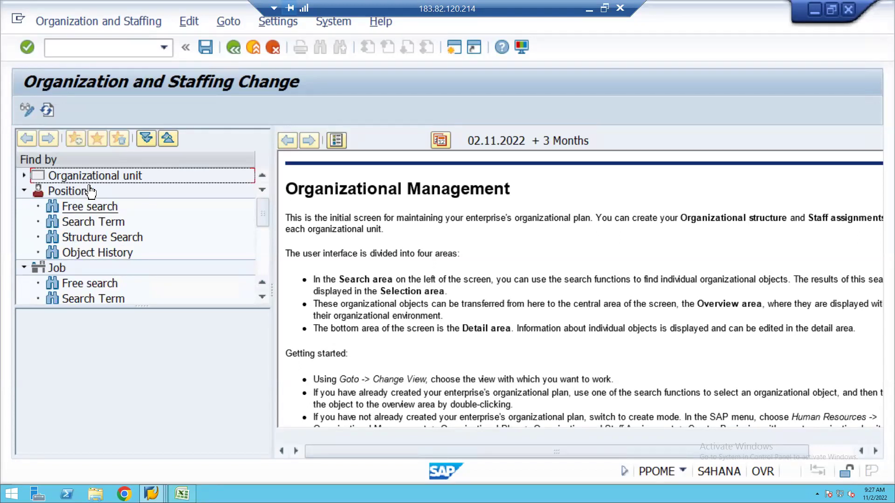
left_click(24, 177)
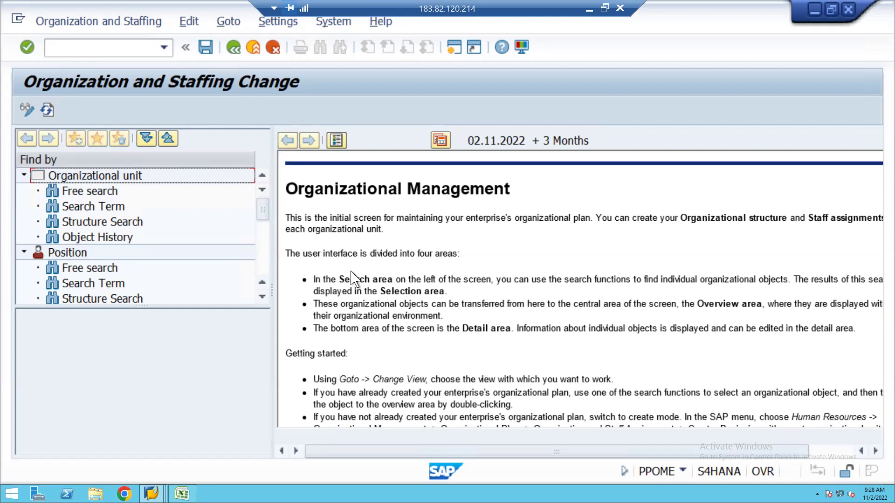
left_click(234, 48)
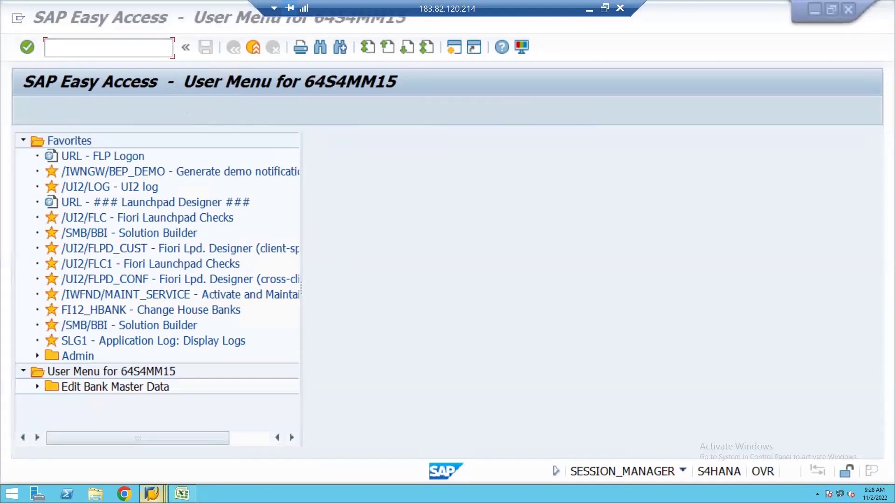
Switch to the Display IMG session, collapse the Purchase Order node and expand Release Procedure for Contracts under Contract.
mouse_move(151, 494)
left_click(260, 449)
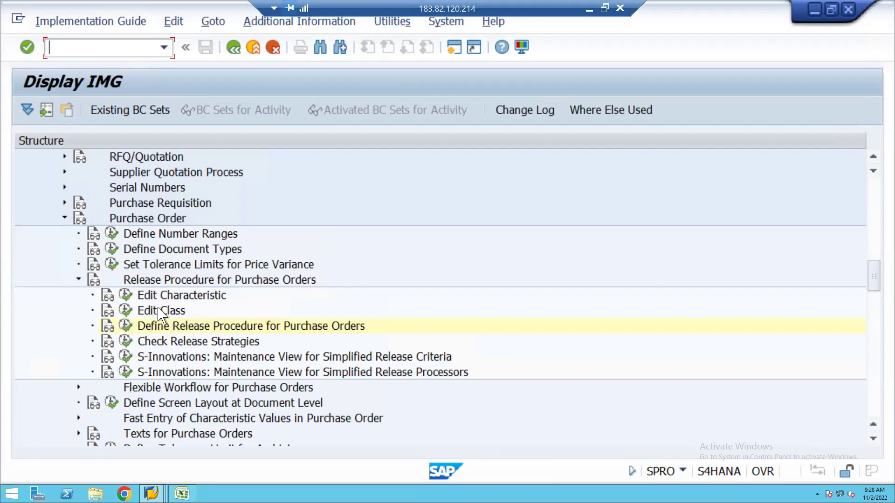
left_click(79, 280)
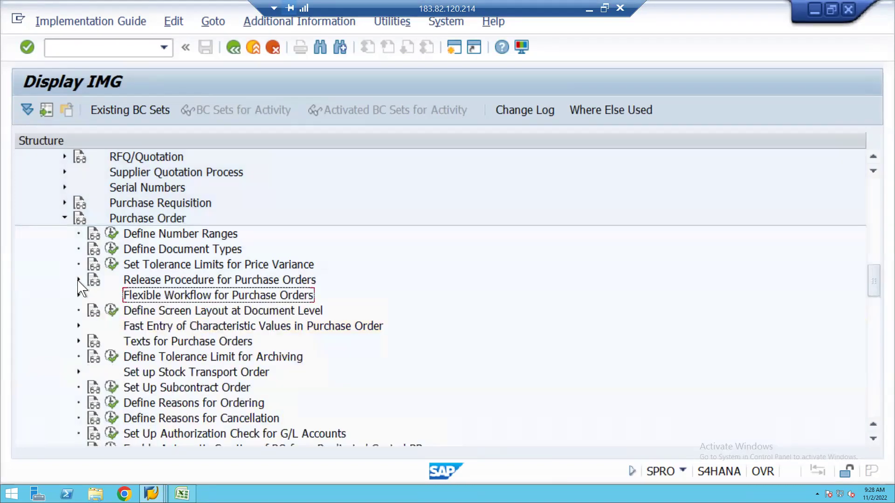
left_click(65, 218)
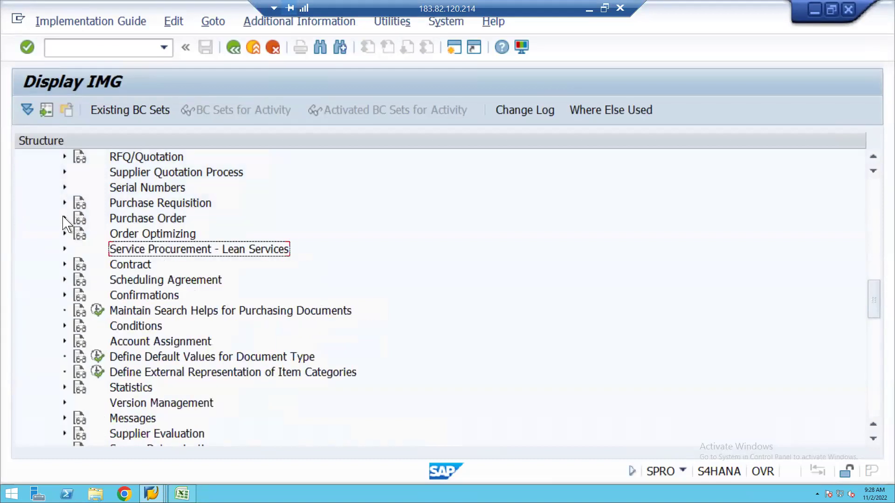
left_click(64, 264)
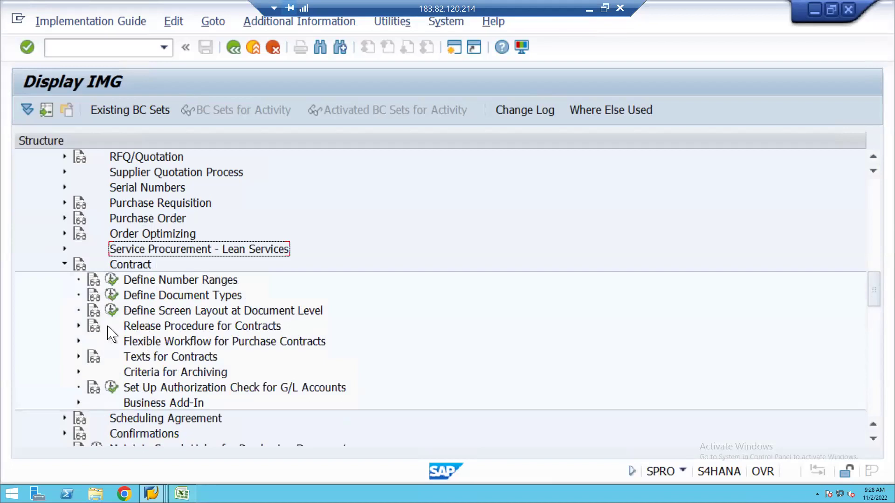
left_click(79, 326)
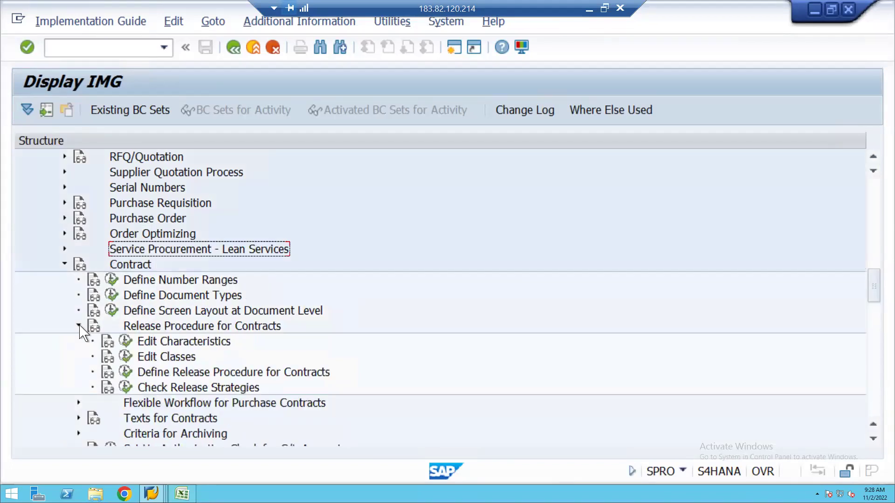
Review the release groups within Define Release Procedure for Contracts, and return to the IMG structure.
left_click(127, 372)
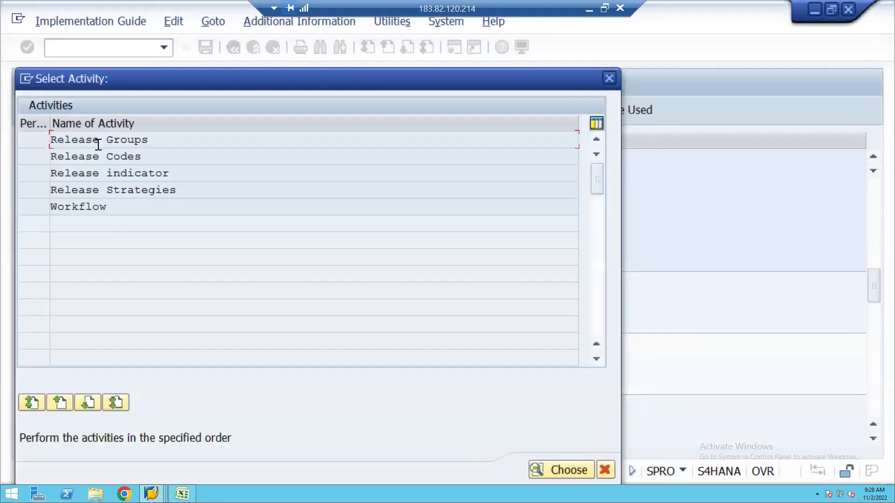
double_click(88, 141)
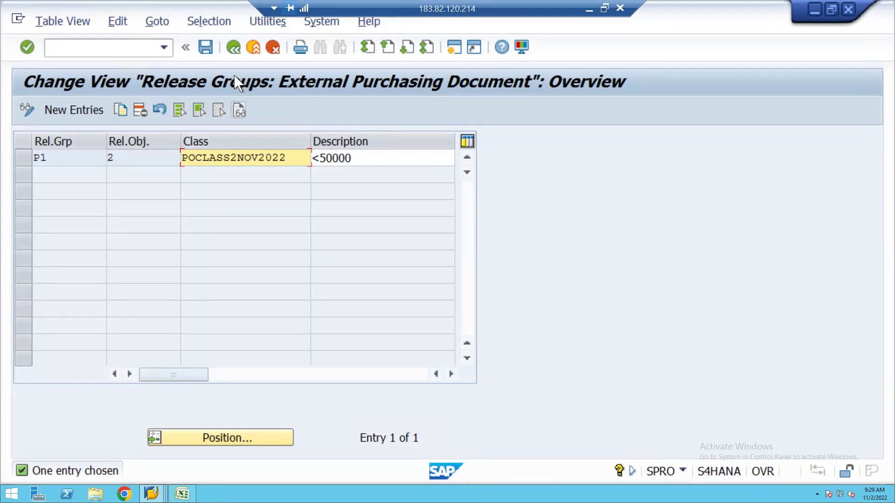
left_click(233, 48)
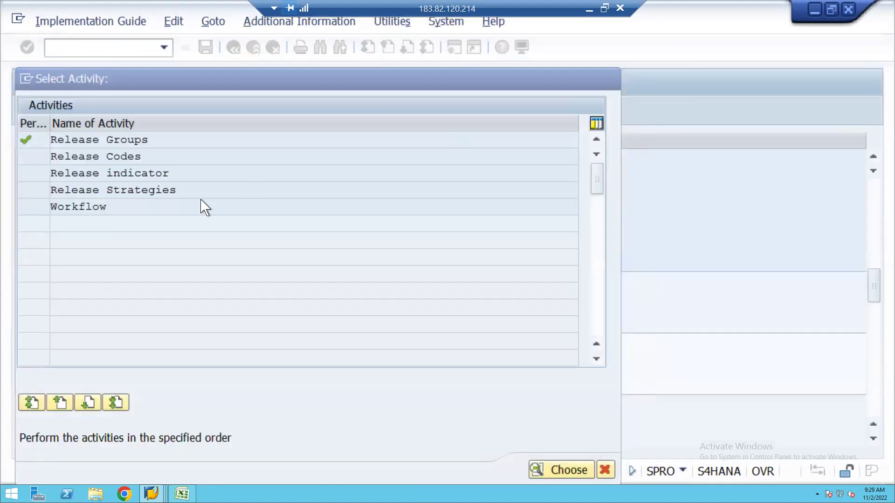
key("Escape")
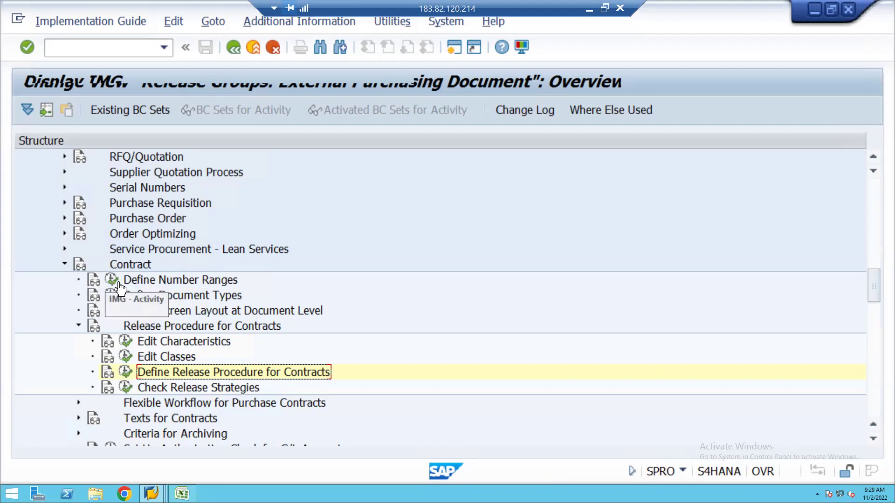
Switch to Excel to check the characteristic and class names on Sheet2, and return to the Display IMG session.
left_click(181, 494)
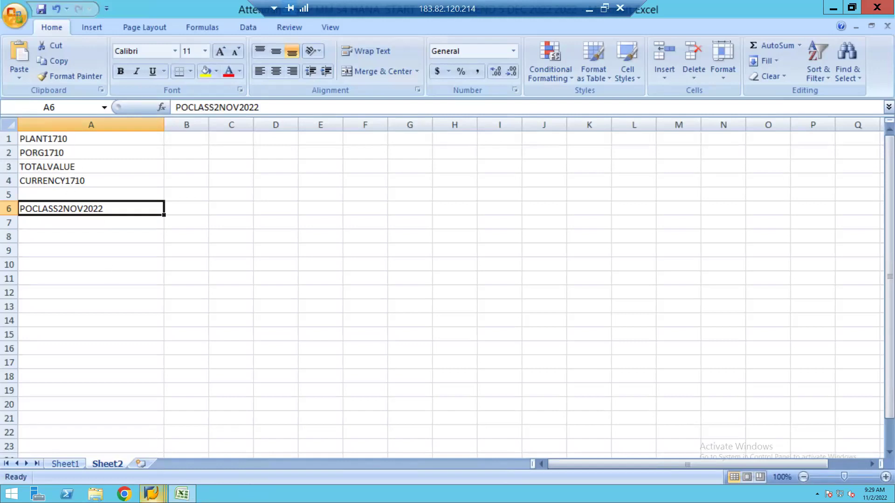
left_click(152, 494)
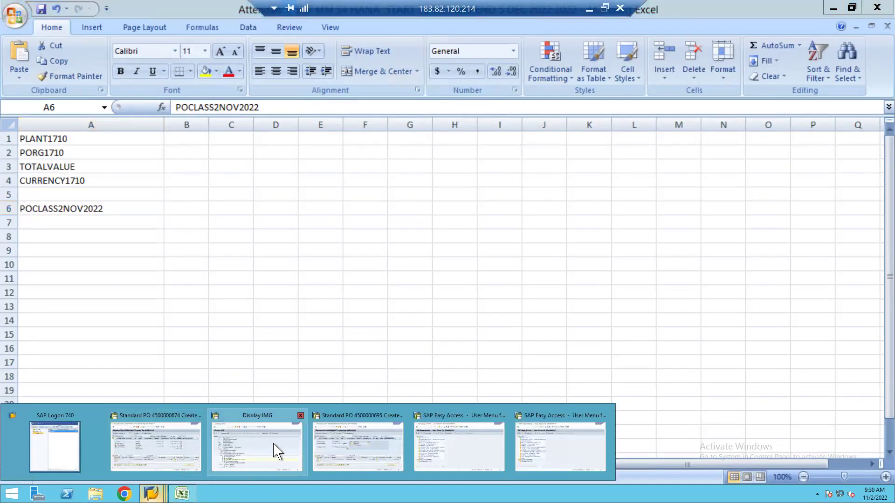
left_click(279, 451)
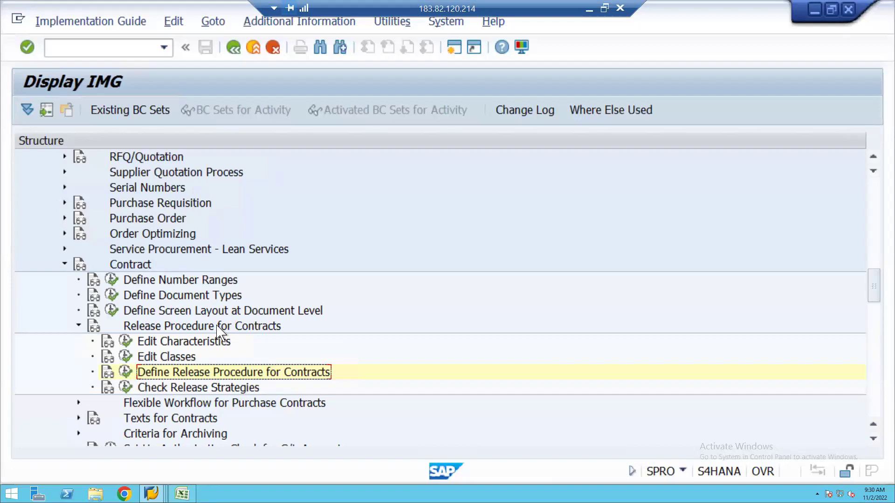
Review the contract document types, narrowing the item number interval column, and return to the Contract activities in the IMG.
left_click(112, 294)
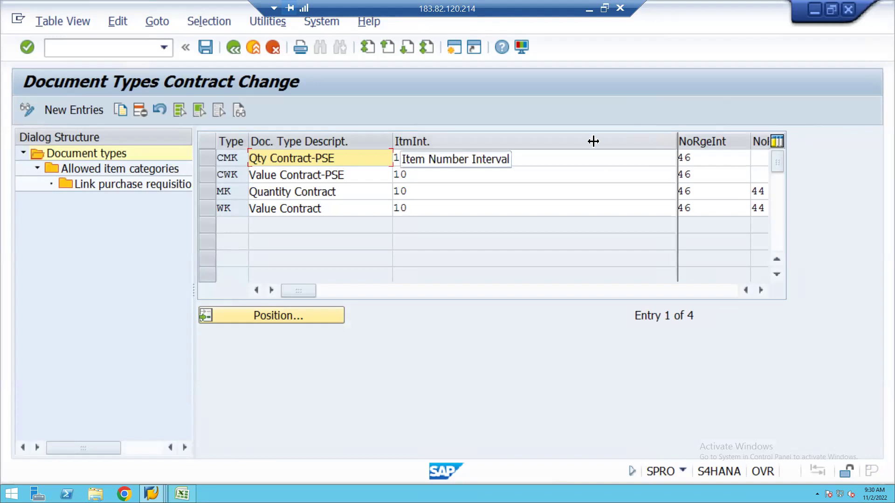
left_click_drag(492, 161, 445, 176)
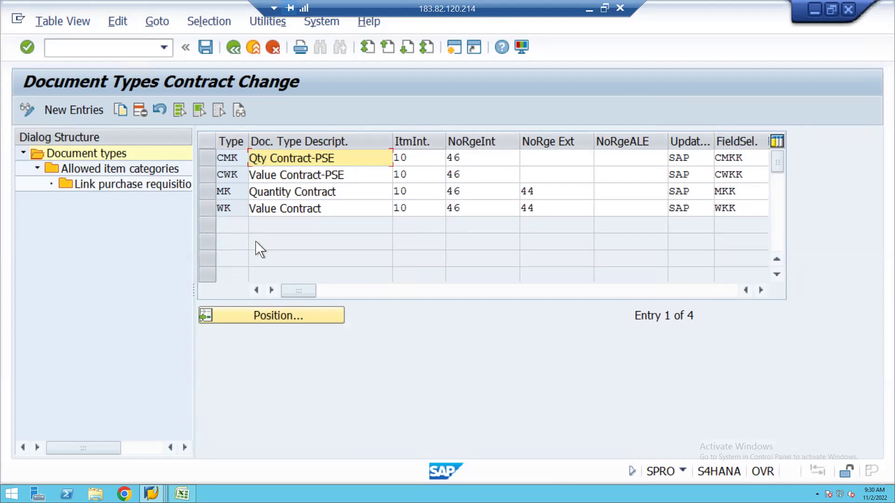
left_click(233, 47)
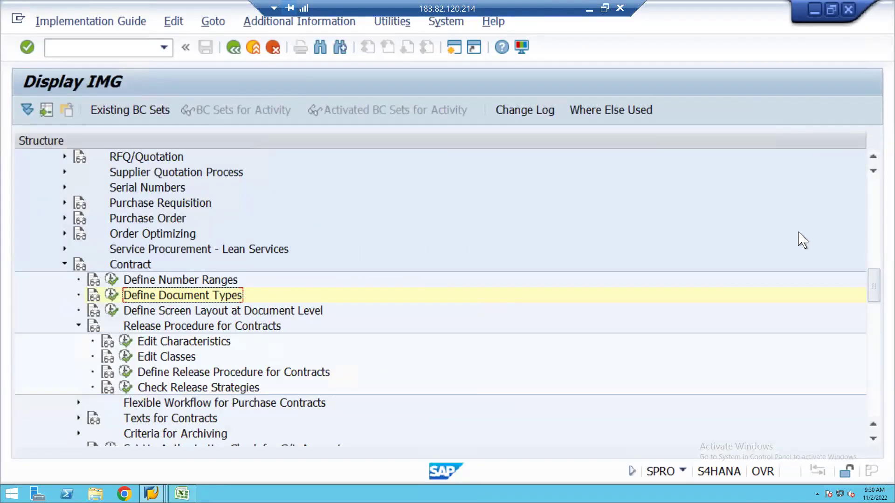
scroll(874, 160, "up", 5)
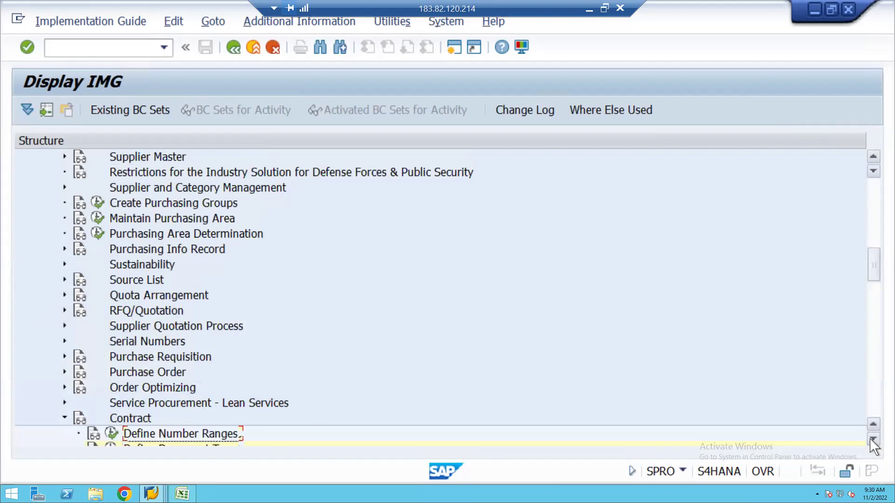
scroll(874, 440, "down", 3)
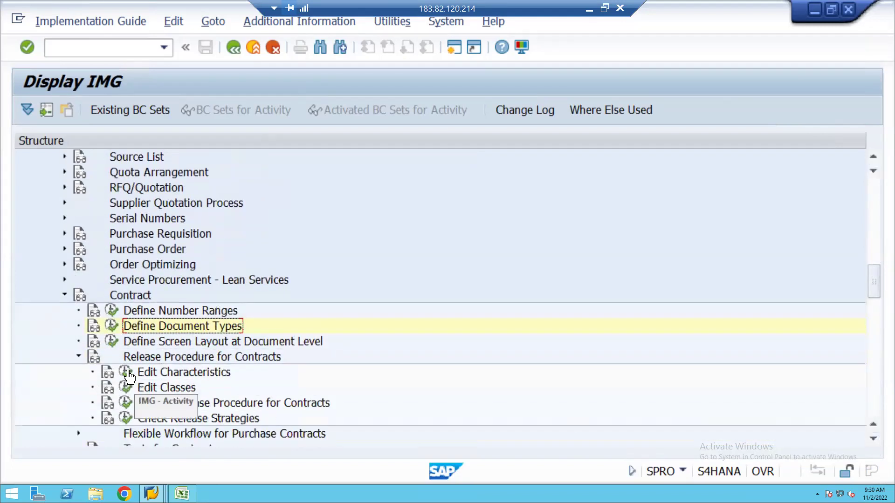
Open Edit Characteristics under Release Procedure for Contracts and replace the characteristic name with DOCTYPEMK.
left_click(126, 374)
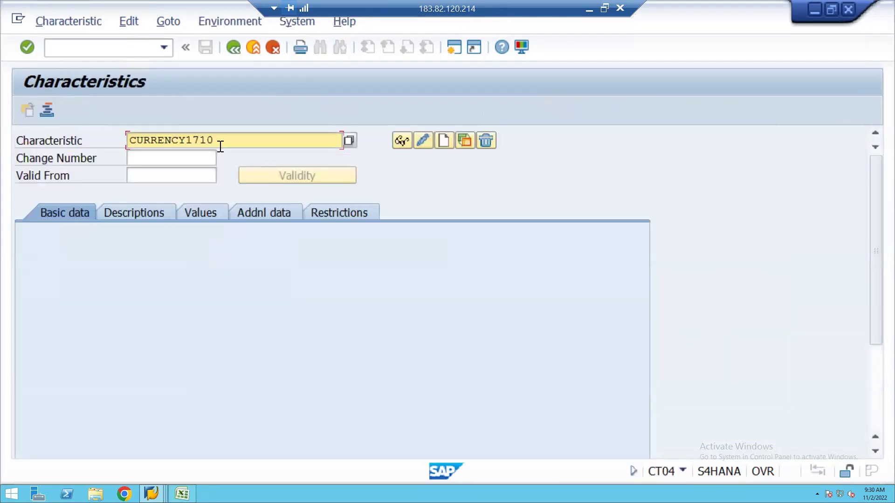
key("BackSpace")
key("BackSpace")
key("BackSpace")
key("BackSpace")
key("BackSpace")
key("BackSpace")
key("BackSpace")
key("BackSpace")
key("BackSpace")
key("BackSpace")
key("BackSpace")
key("BackSpace")
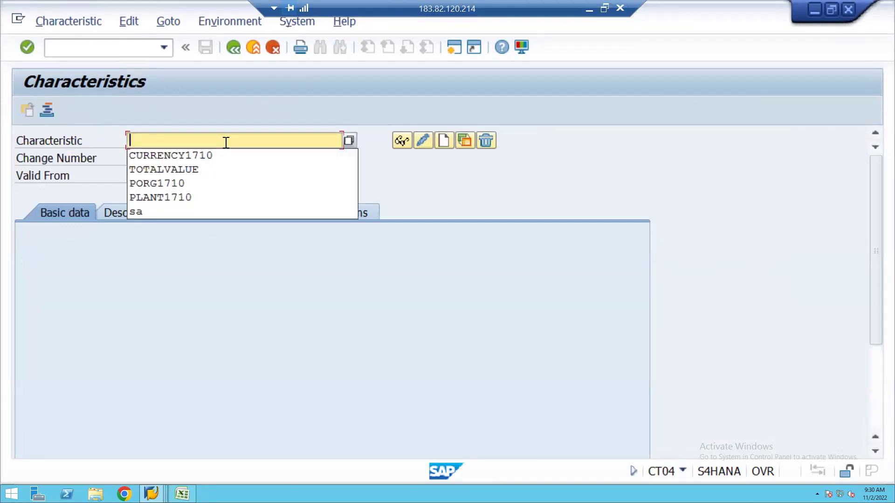
type("DOCTYPE")
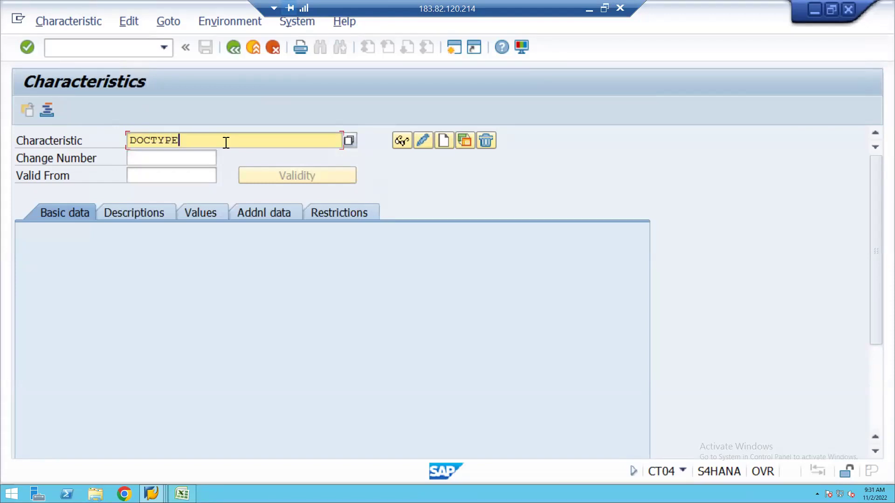
Copy the characteristic name, start creating the characteristic and use DOCTYPEMK as its description.
key("shift+Left")
key("shift+Left")
key("shift+Left")
key("shift+Left")
key("shift+Left")
key("shift+Left")
key("shift+Left")
key("shift+Left")
key("ctrl+c")
left_click(443, 141)
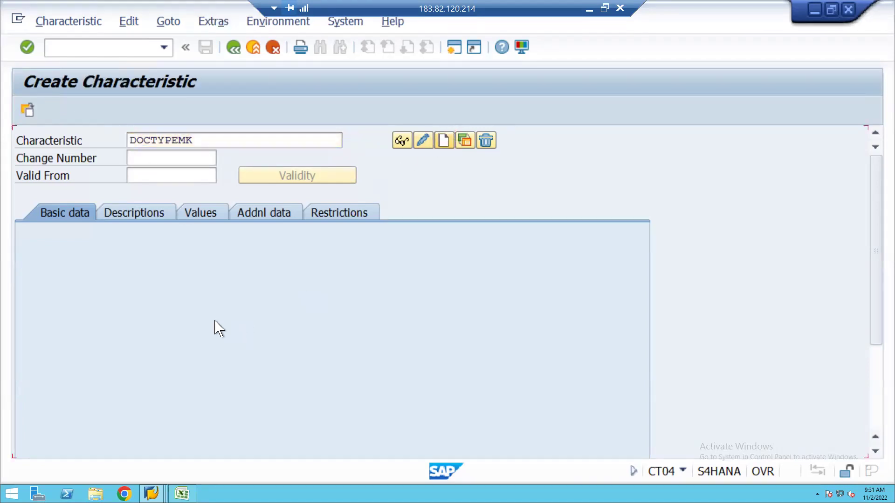
key("ctrl+v")
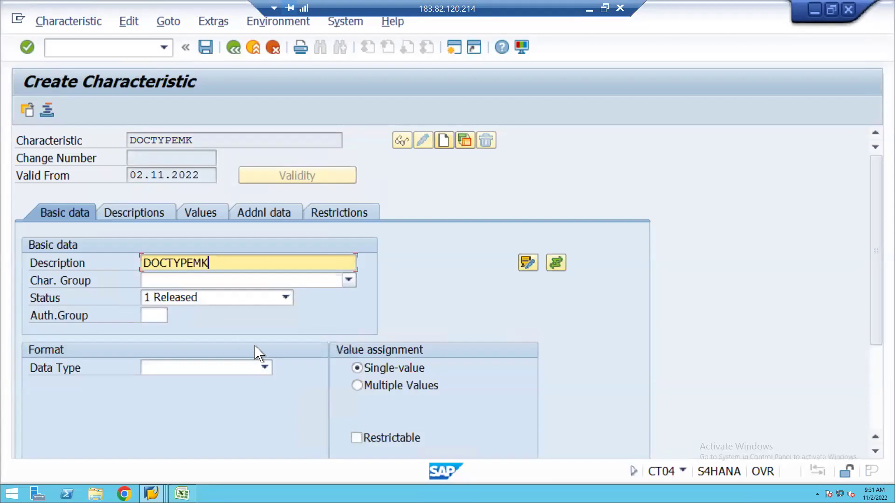
Set the table name to CEKKO in the characteristic's additional data.
left_click(269, 218)
left_click(164, 261)
left_click(163, 262)
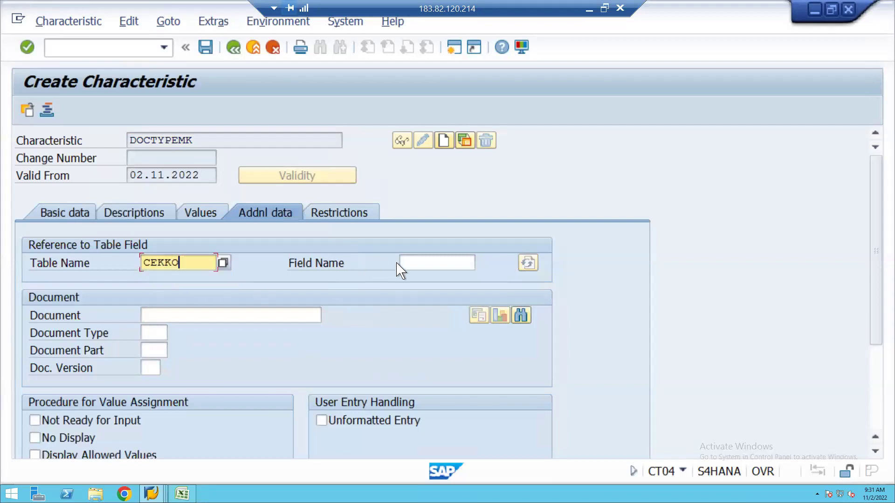
left_click(420, 260)
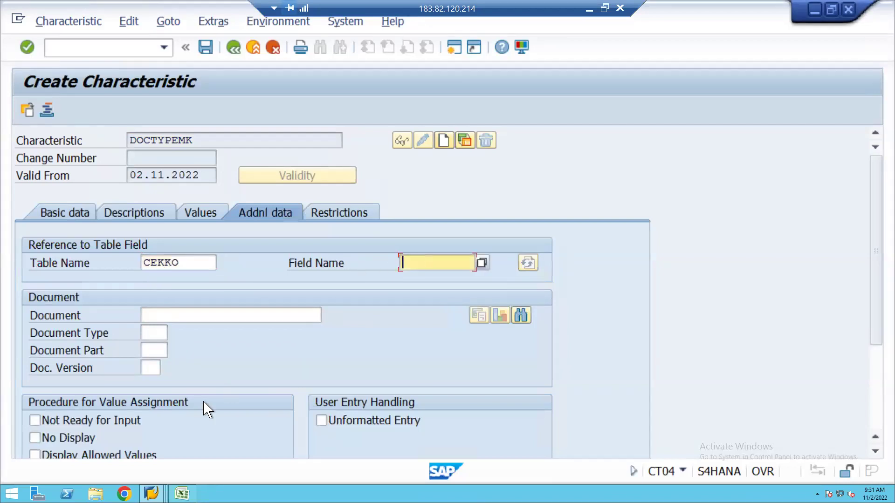
Run SE11 in an SAP Easy Access session to look up the document type field in structure CEKKO, and return to Create Characteristic.
left_click(151, 494)
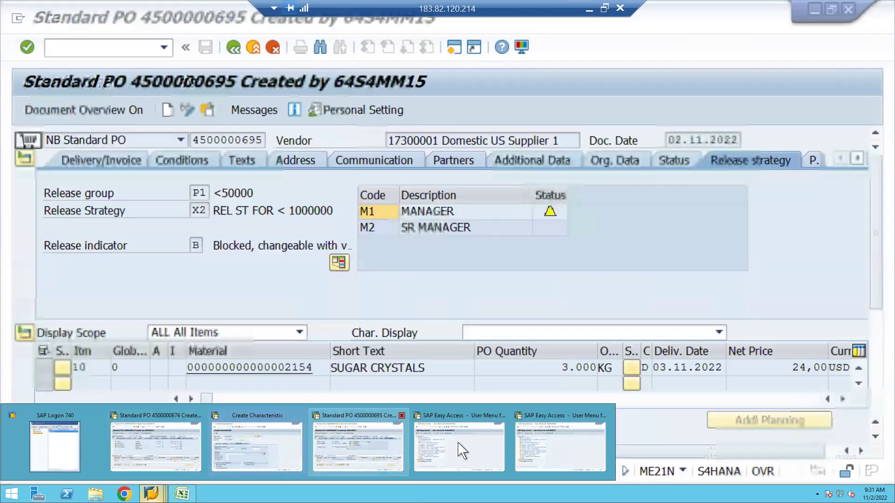
left_click(459, 450)
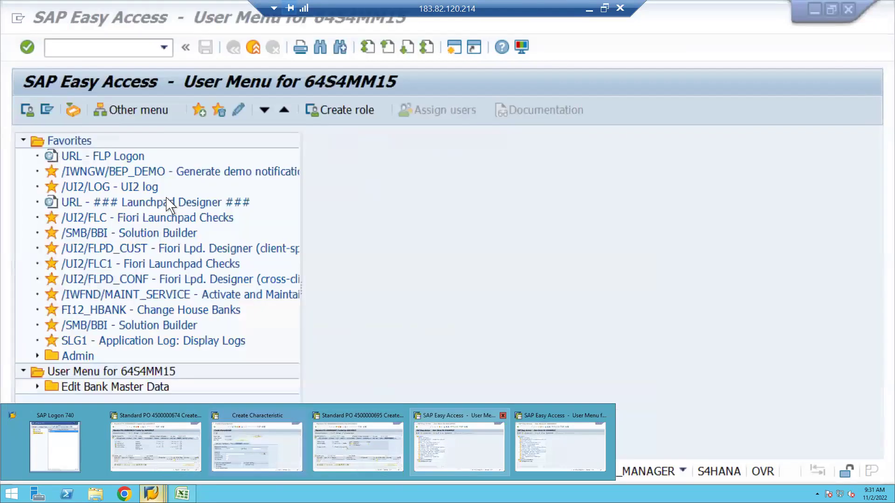
type("SE11")
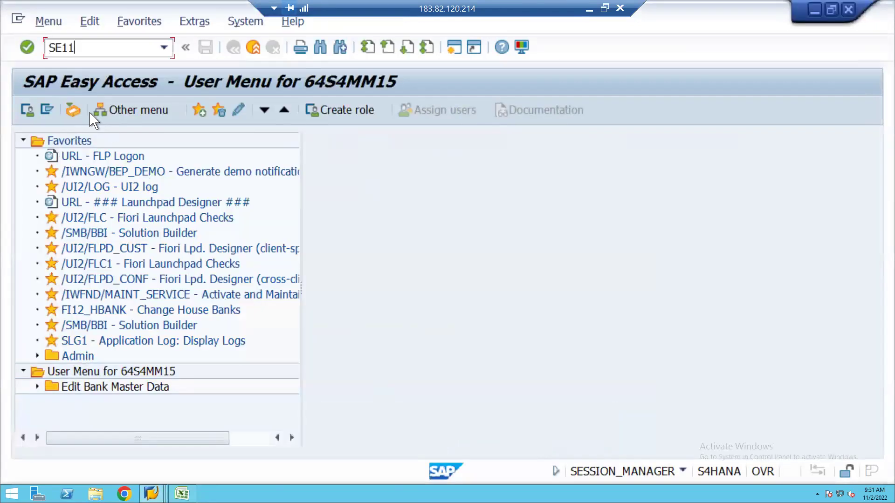
key("Return")
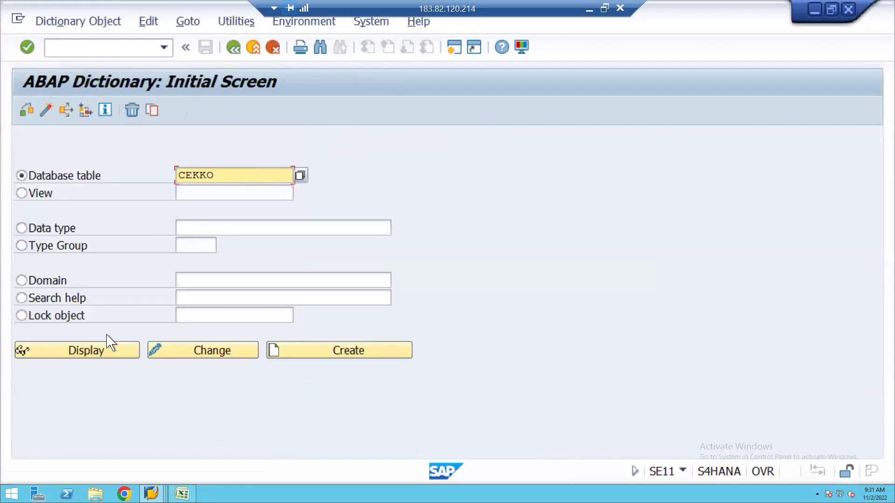
left_click(75, 353)
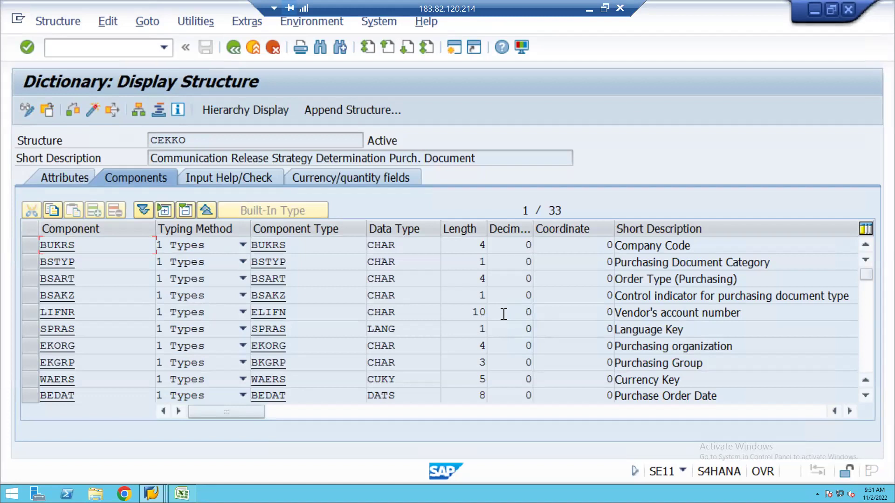
key("F3")
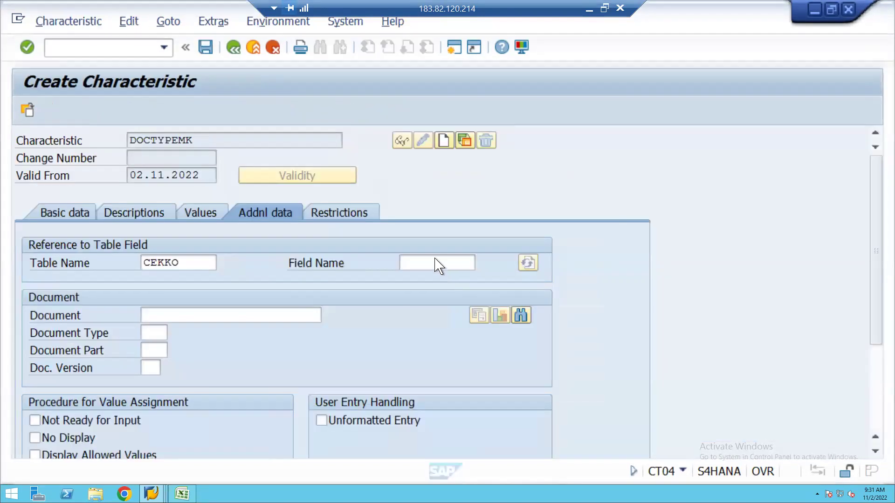
Set the referenced field name to BSART and accept the format data from the ABAP Dictionary.
left_click(417, 263)
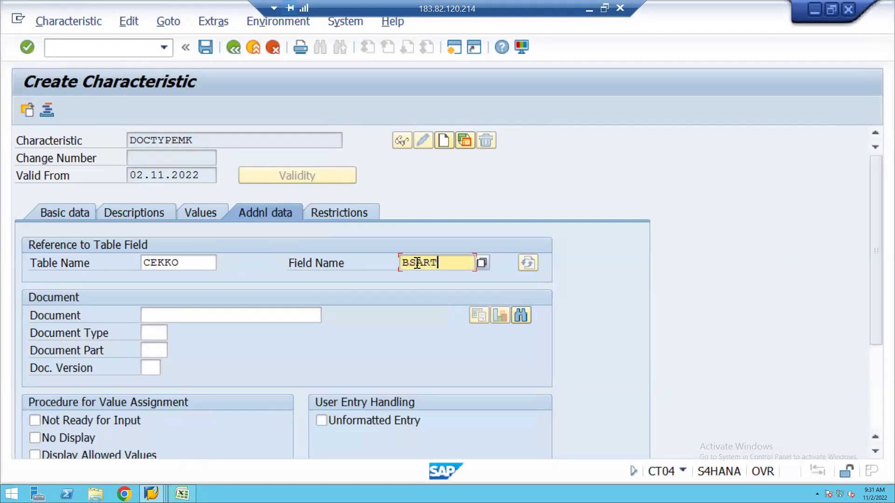
key("Return")
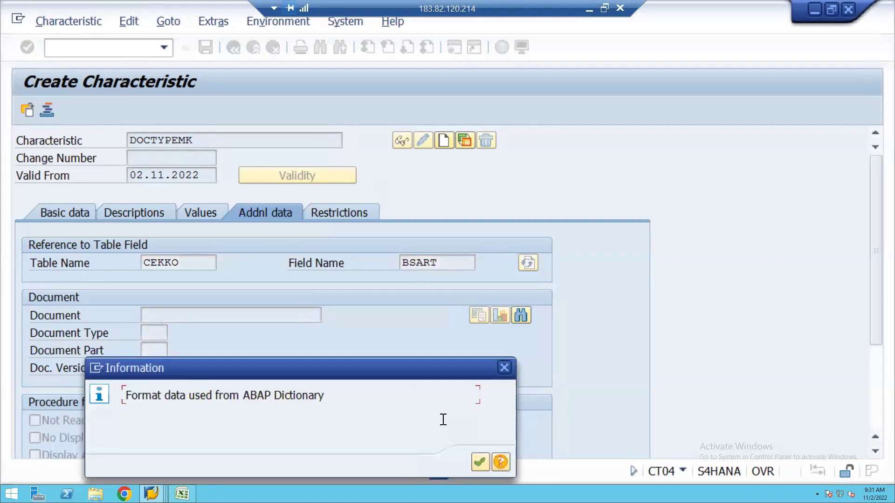
left_click(480, 463)
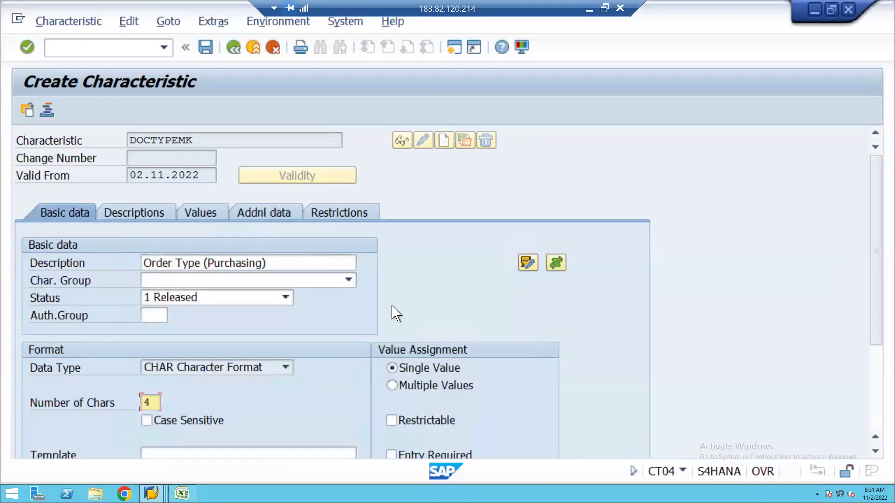
Switch to the older sugar crystals purchase order and open Display Contract (ME33K) in a new session.
left_click(151, 493)
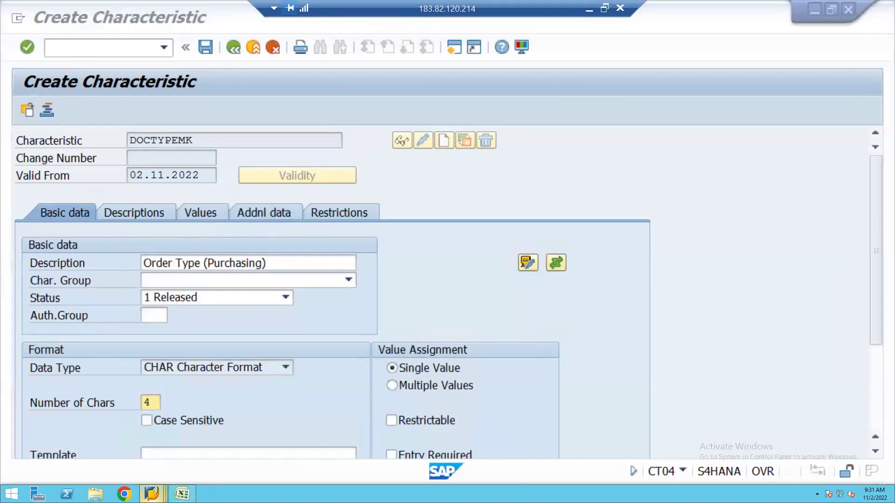
left_click(163, 443)
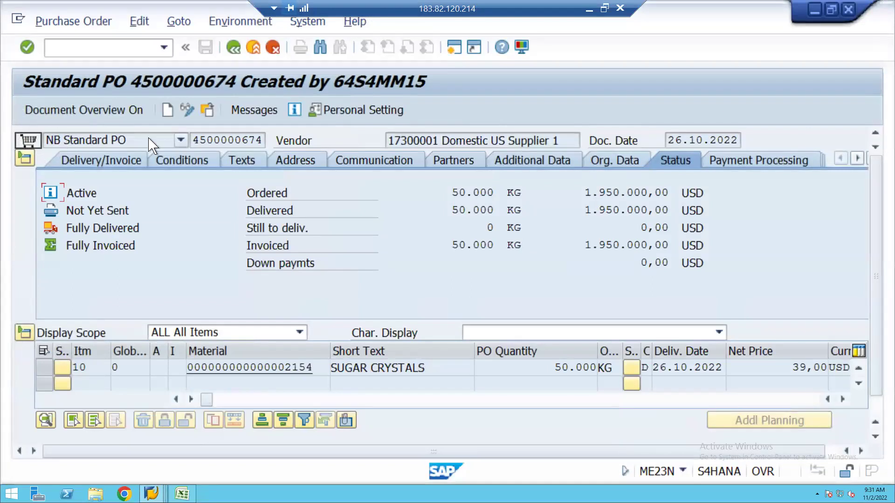
left_click(453, 48)
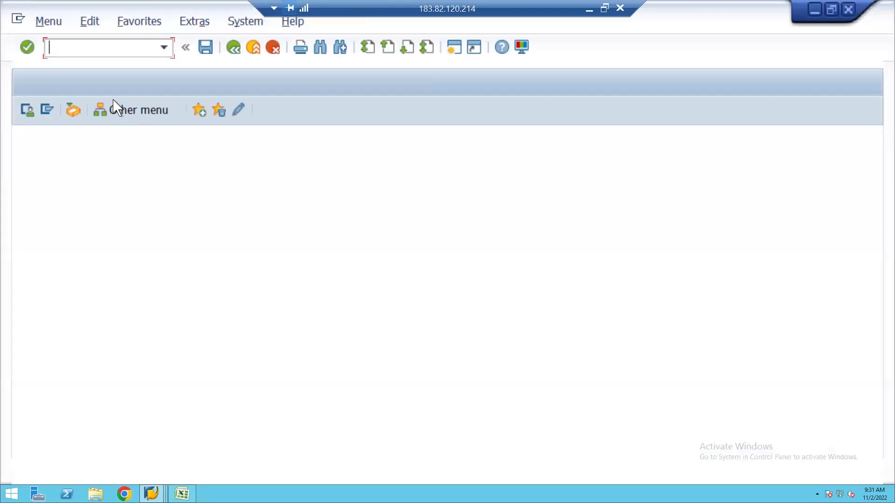
type("ME33K")
key("Return")
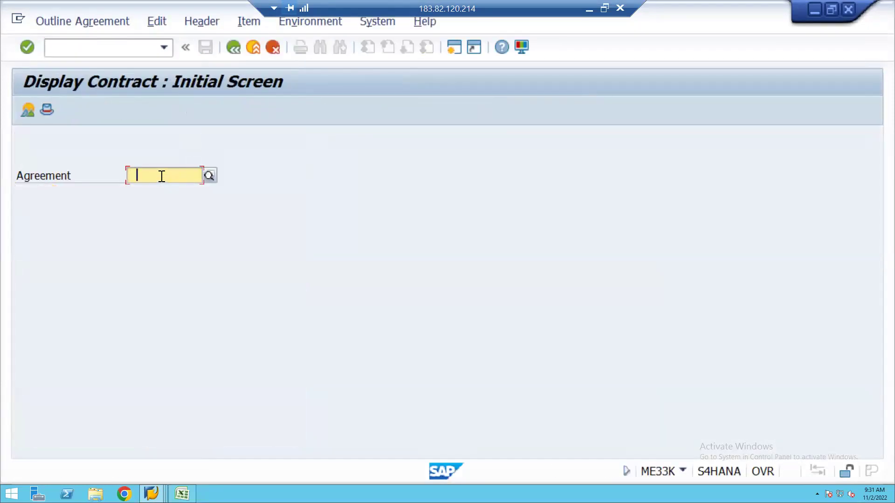
Search for agreements by material, restricting the purchasing document category to K (Contract).
left_click(209, 175)
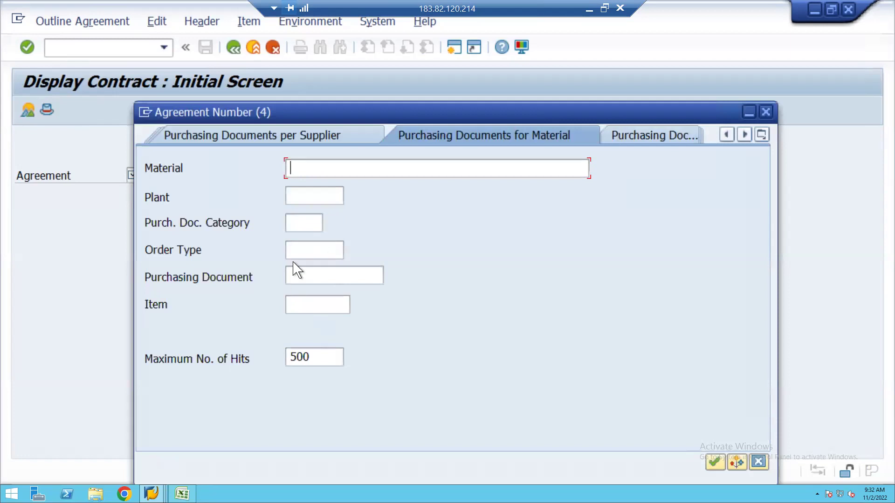
left_click(301, 225)
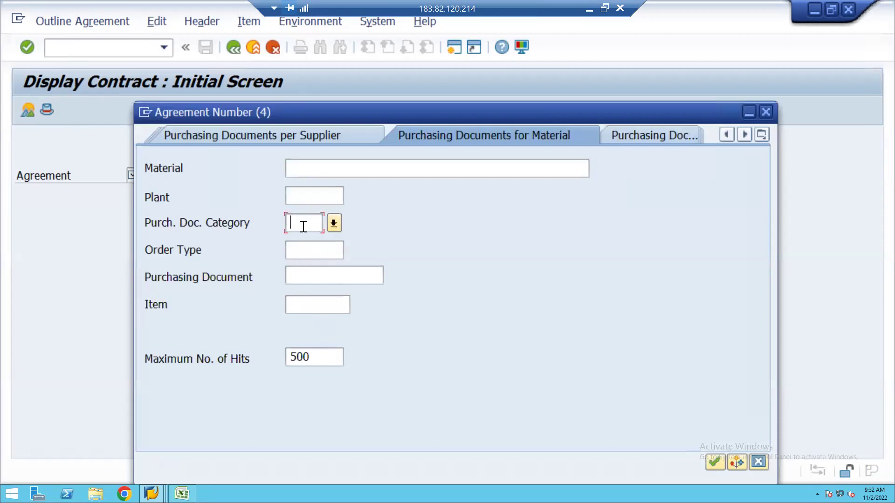
left_click(333, 223)
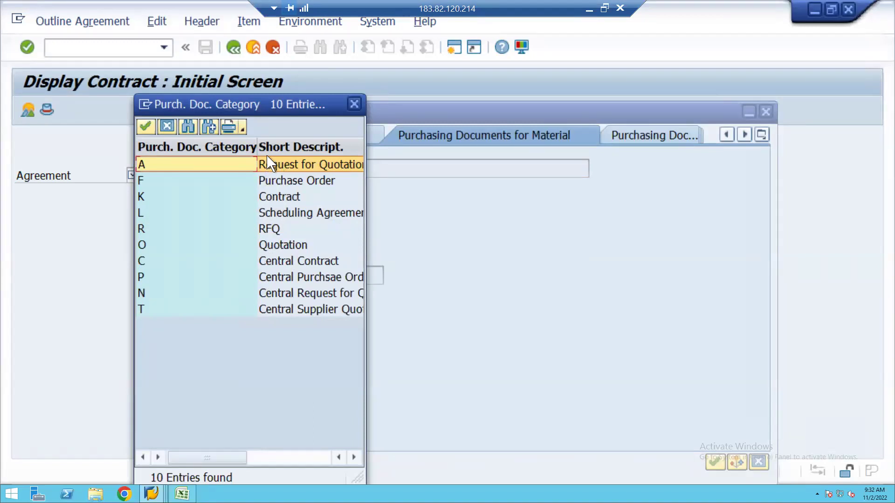
left_click(285, 182)
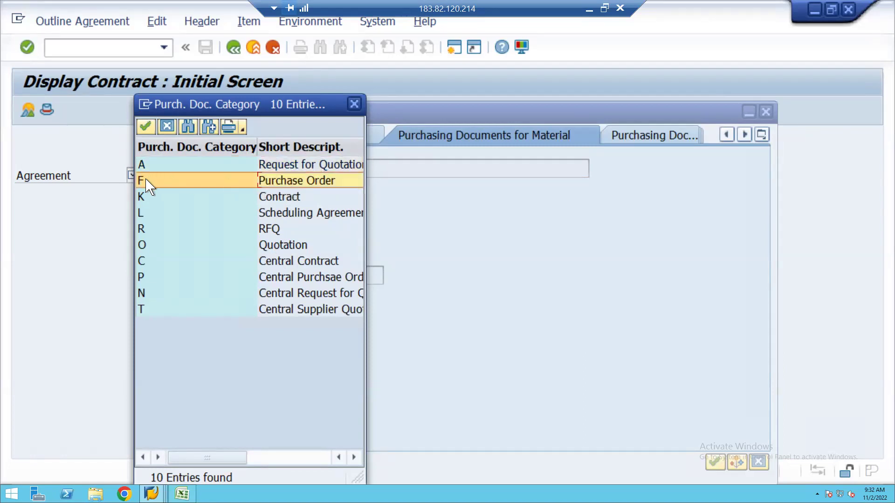
left_click(284, 197)
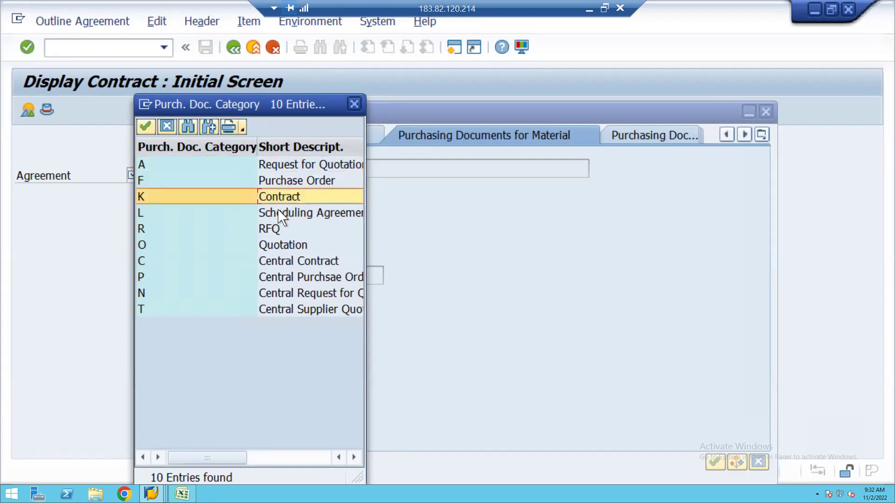
left_click(294, 216)
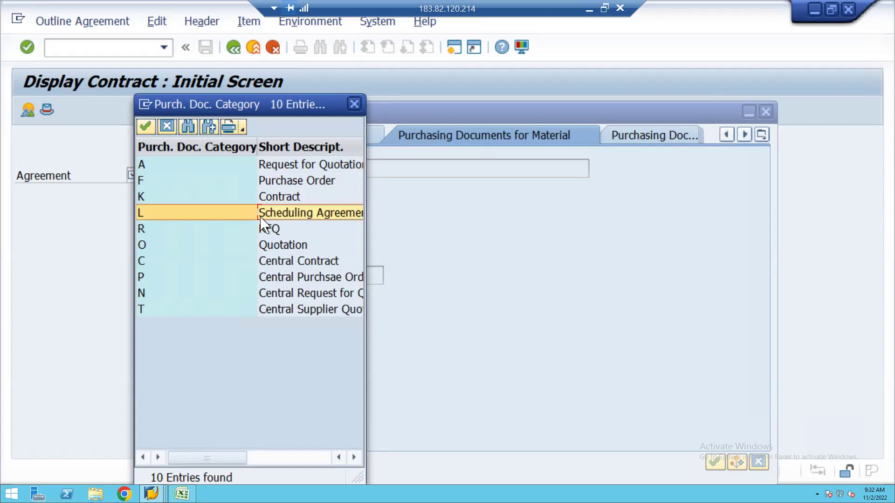
double_click(291, 199)
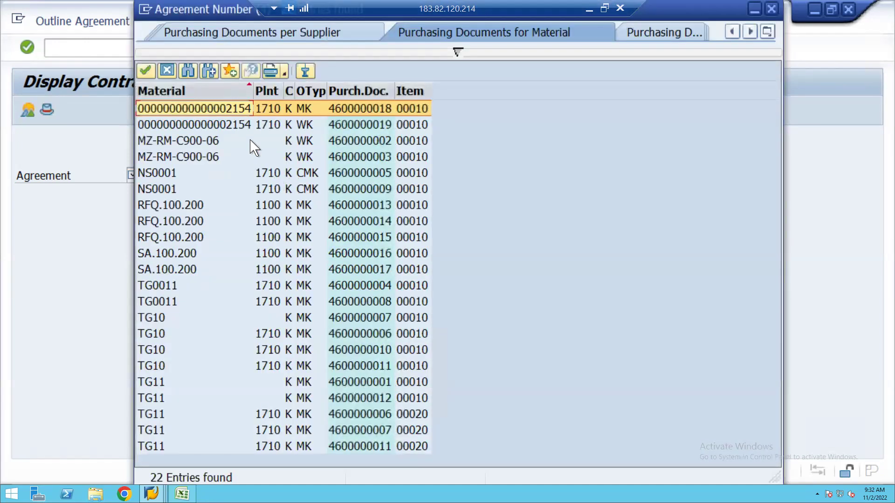
Display the MK contract for material 2154 in plant 1710 and compare it with the release strategy of the newer sugar crystals purchase order.
double_click(362, 113)
key("Return")
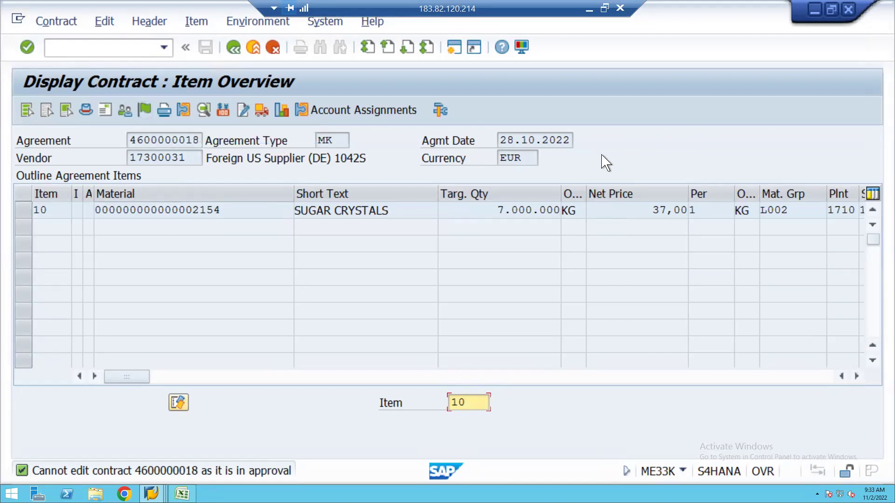
mouse_move(151, 494)
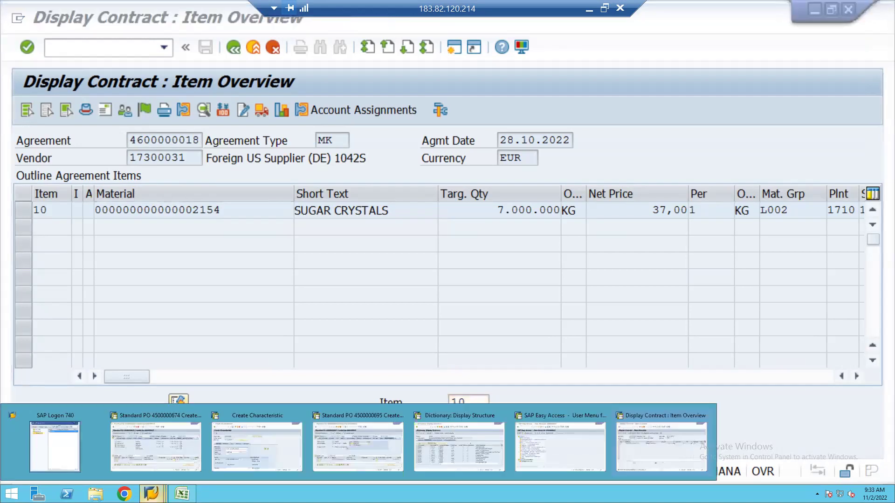
left_click(359, 448)
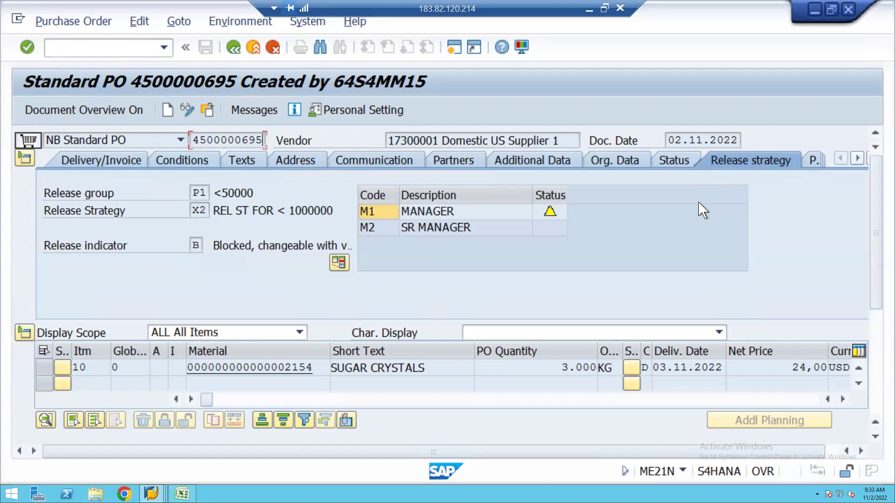
key("alt+Tab")
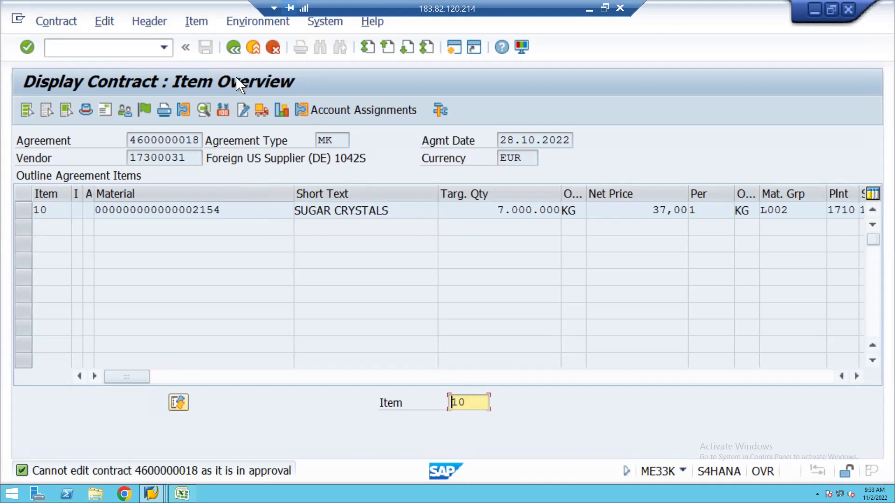
Leave the contract's item overview and return to the Create Characteristic session for DOCTYPEMK.
left_click(234, 47)
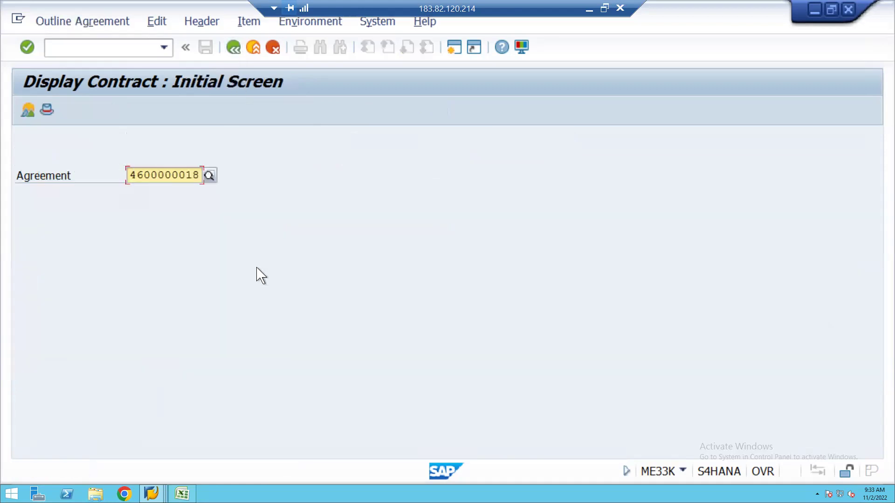
key("alt+Tab")
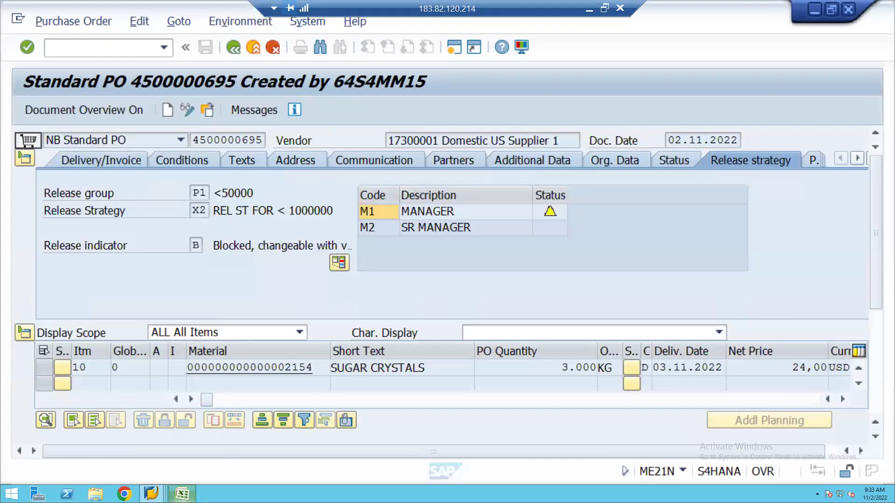
mouse_move(151, 494)
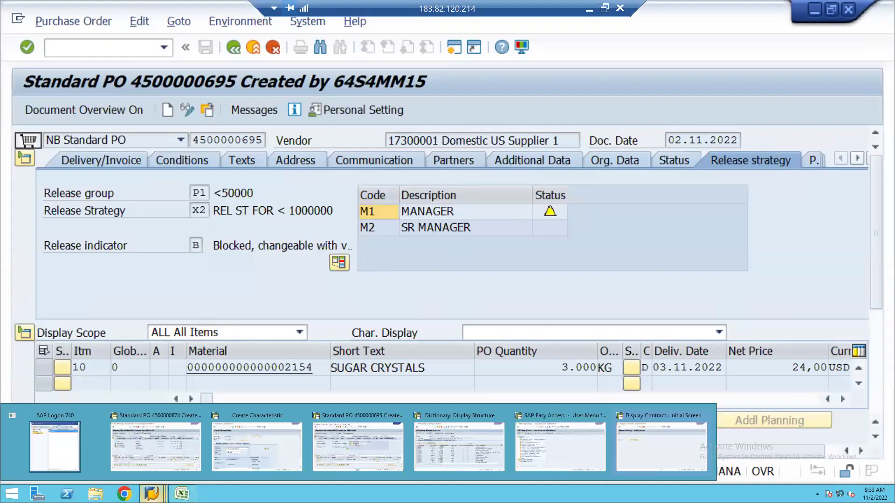
left_click(245, 452)
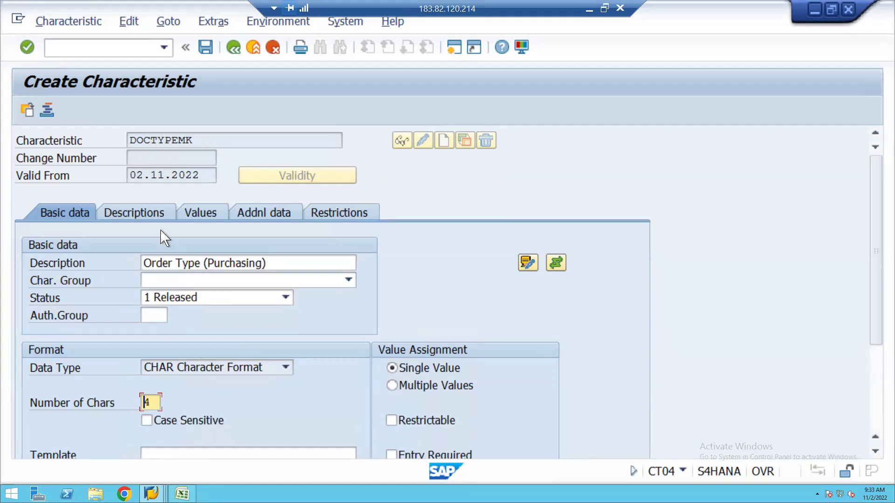
Exit the DOCTYPEMK characteristic without saving and collapse the Contract node in the IMG.
left_click(233, 48)
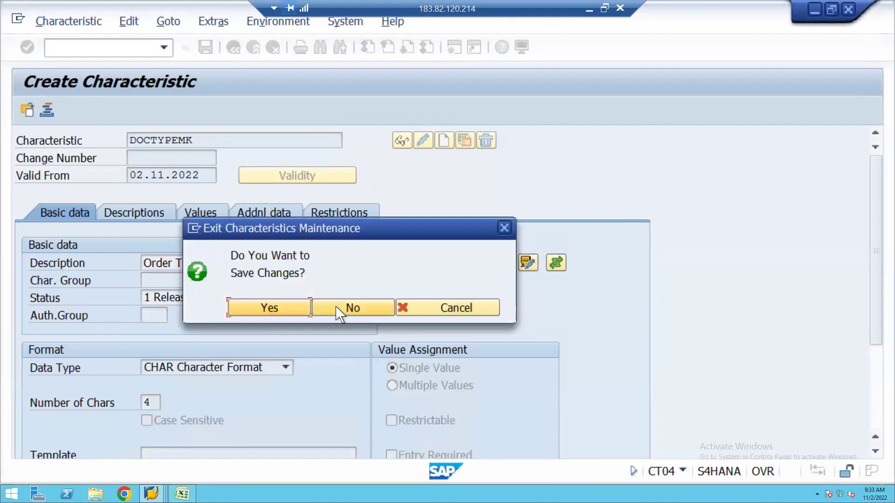
left_click(337, 310)
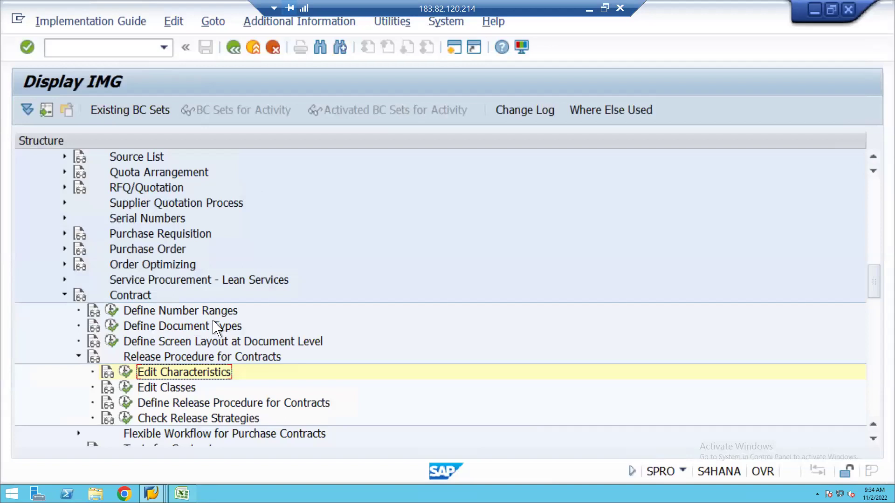
left_click(65, 295)
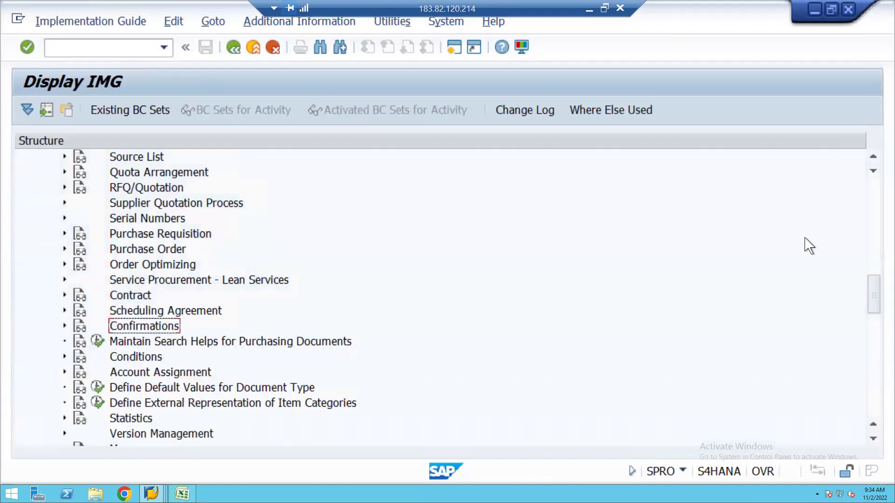
Open the Release Strategies activity of Define Release Procedure for Purchase Orders in the IMG.
left_click_drag(877, 285, 874, 185)
left_click_drag(881, 236, 881, 307)
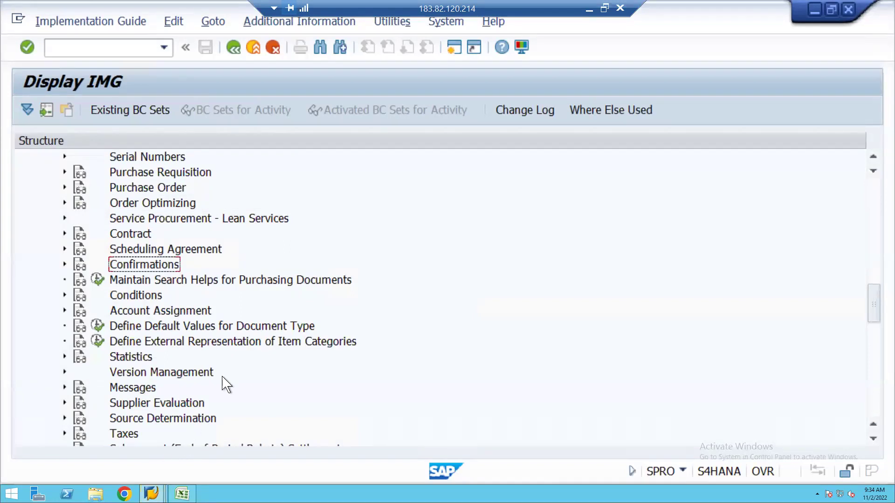
left_click(64, 188)
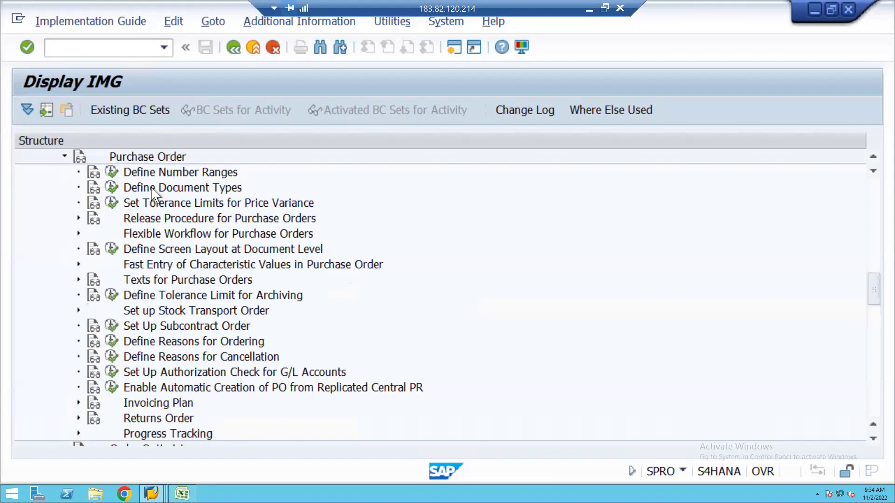
left_click(78, 218)
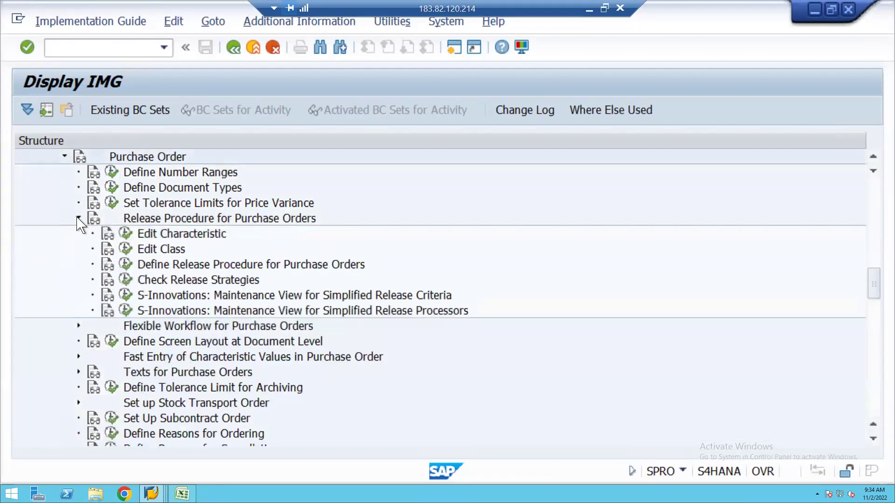
left_click(125, 265)
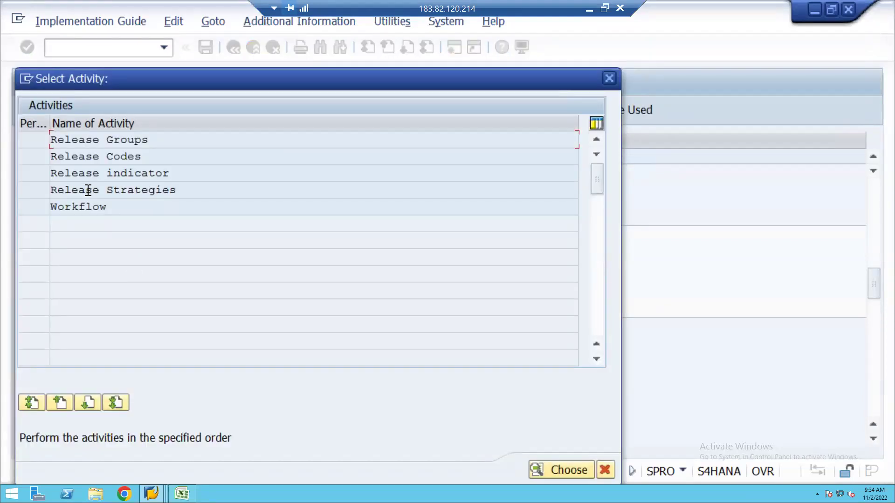
double_click(88, 191)
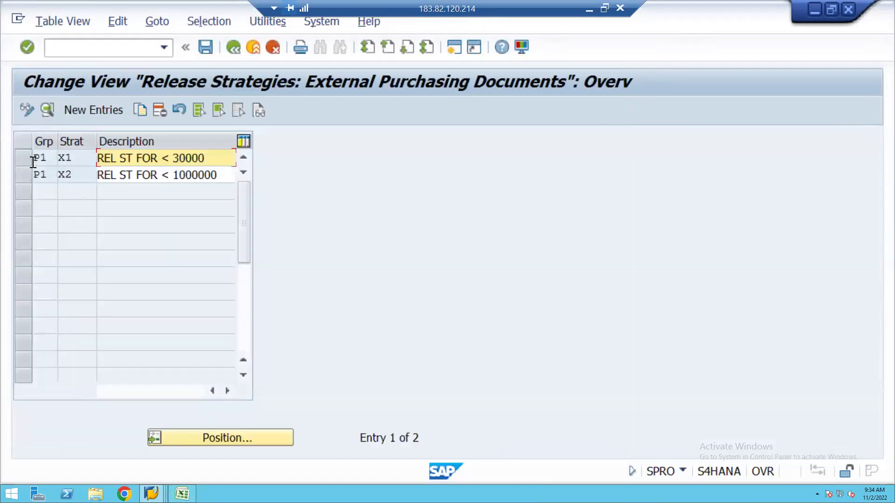
Review the details of release strategy X1 in group P1, then return to the IMG and collapse the purchase order release procedure.
left_click(24, 161)
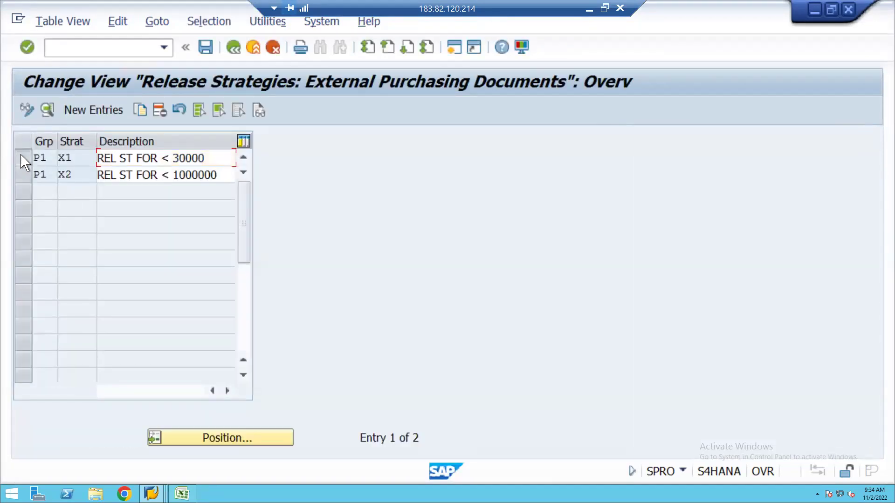
left_click(47, 111)
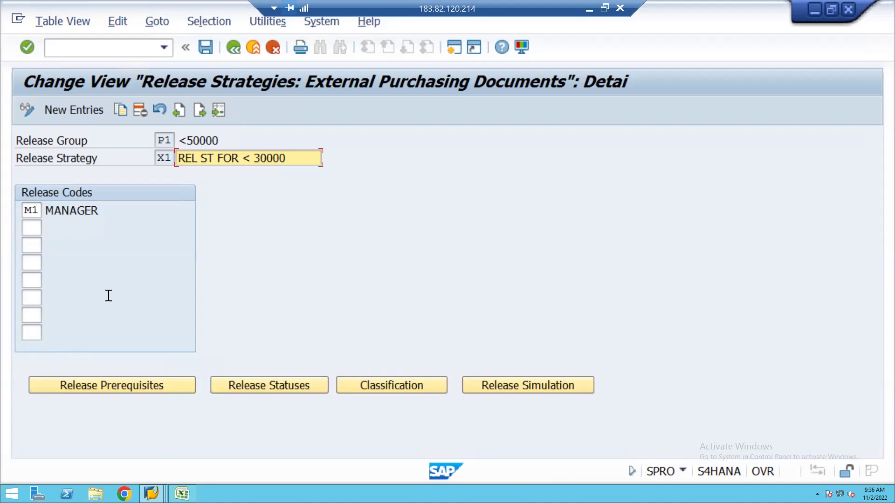
left_click(126, 268)
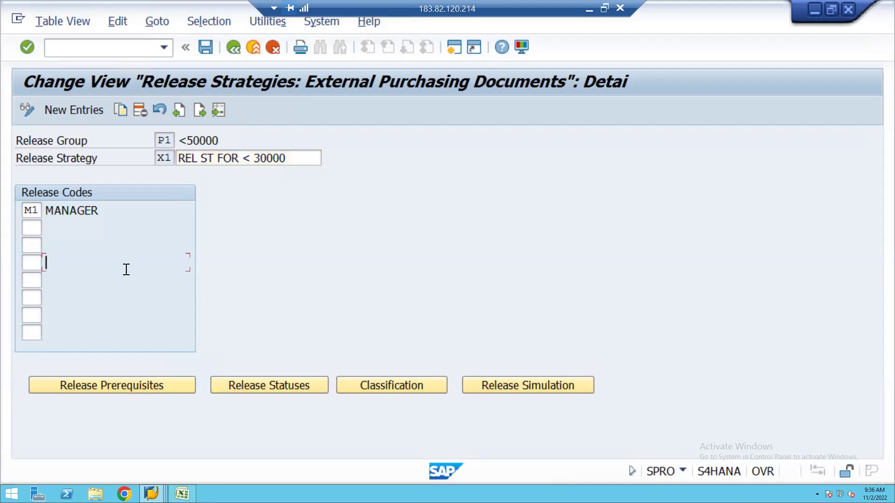
left_click(236, 51)
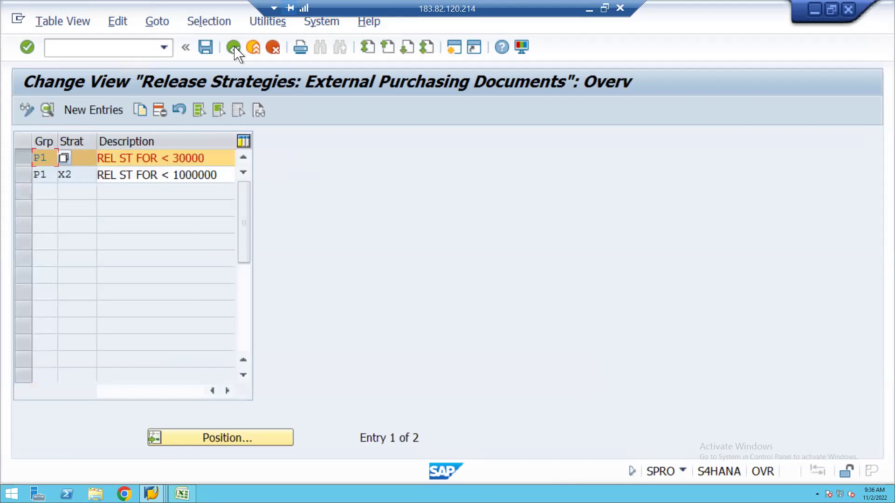
left_click(235, 49)
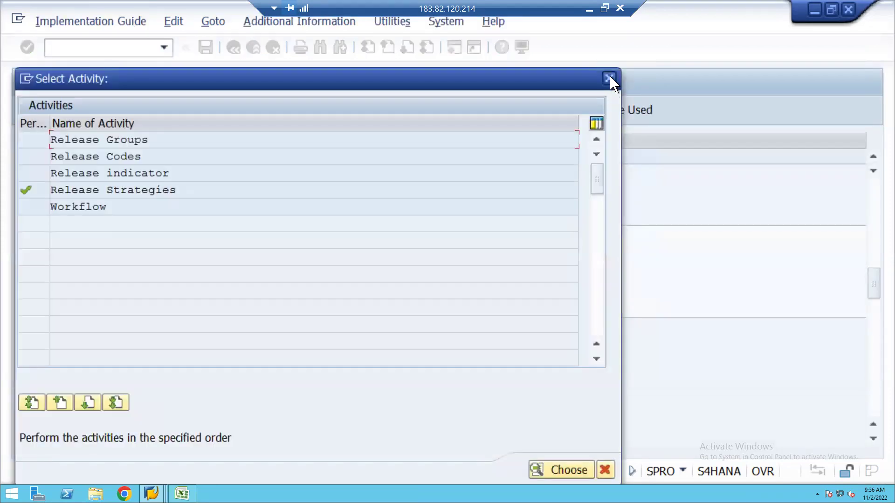
left_click(609, 78)
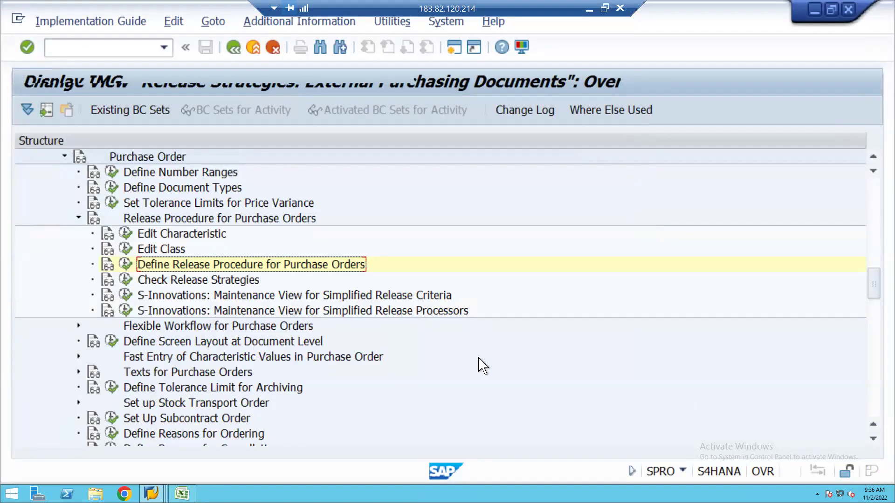
left_click(79, 219)
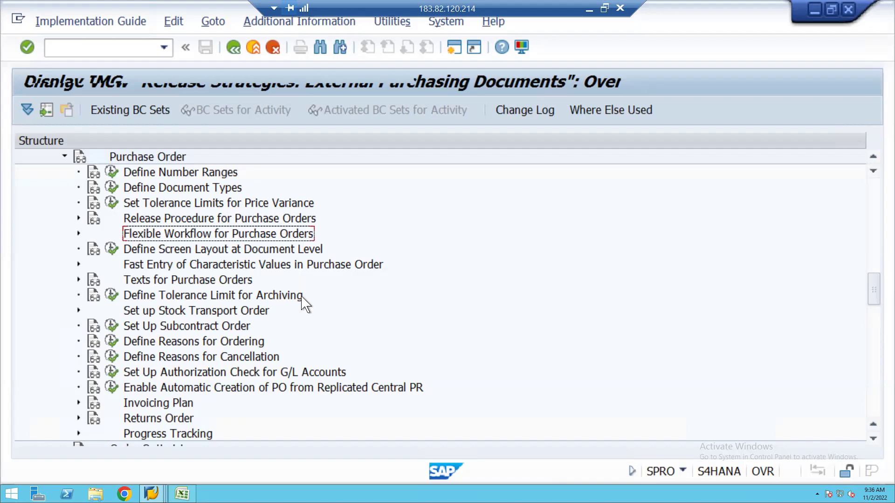
Examine the allowed item categories for purchase order document type NB Standard PO, then return to the IMG.
left_click(112, 187)
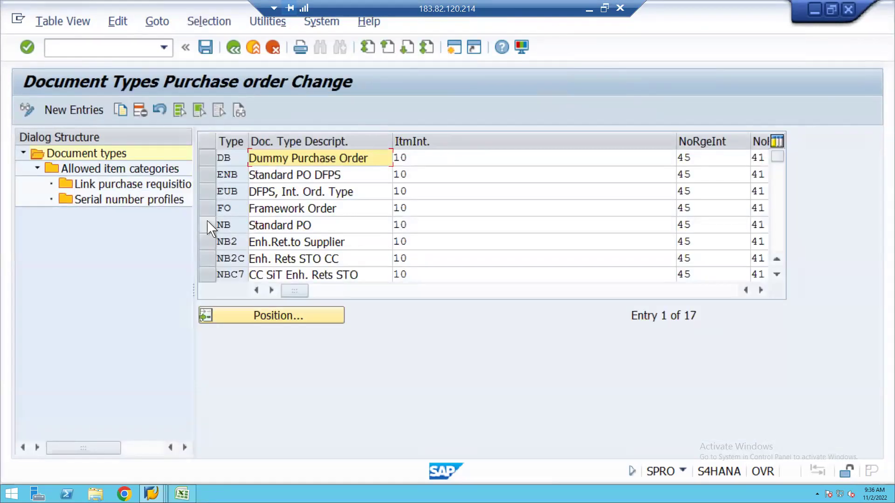
left_click(208, 228)
double_click(106, 170)
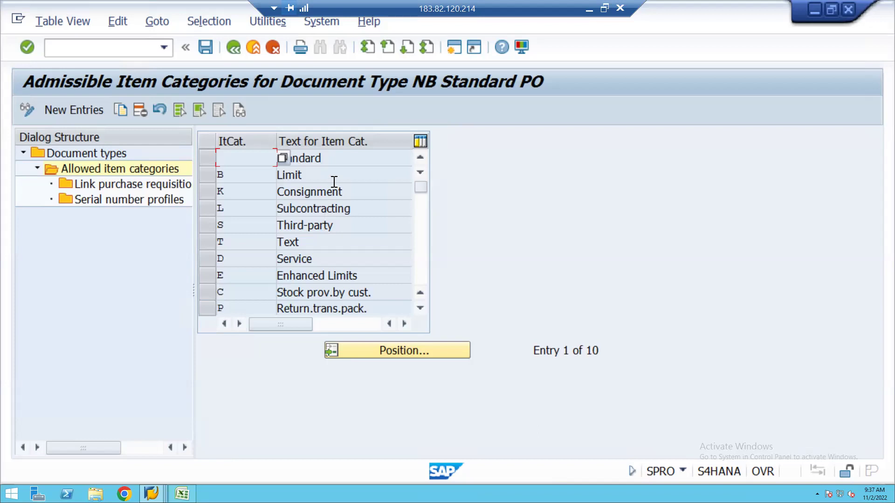
left_click(345, 157)
left_click(371, 208)
left_click(236, 43)
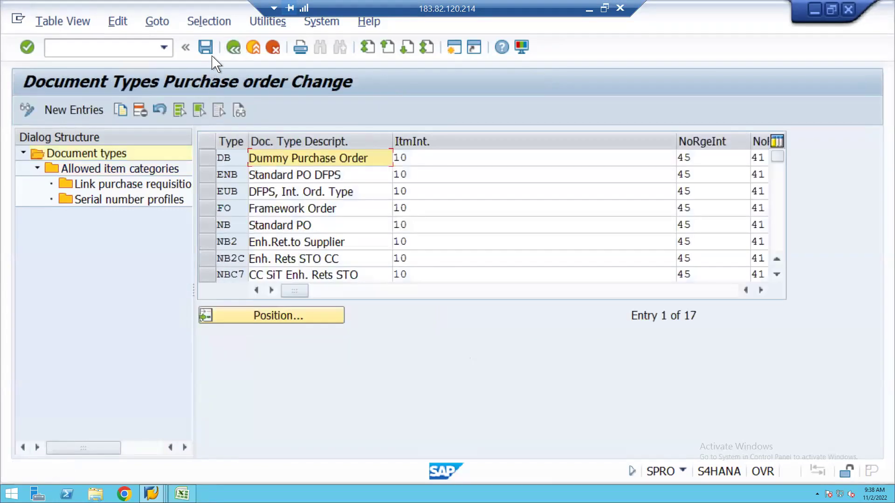
left_click(234, 47)
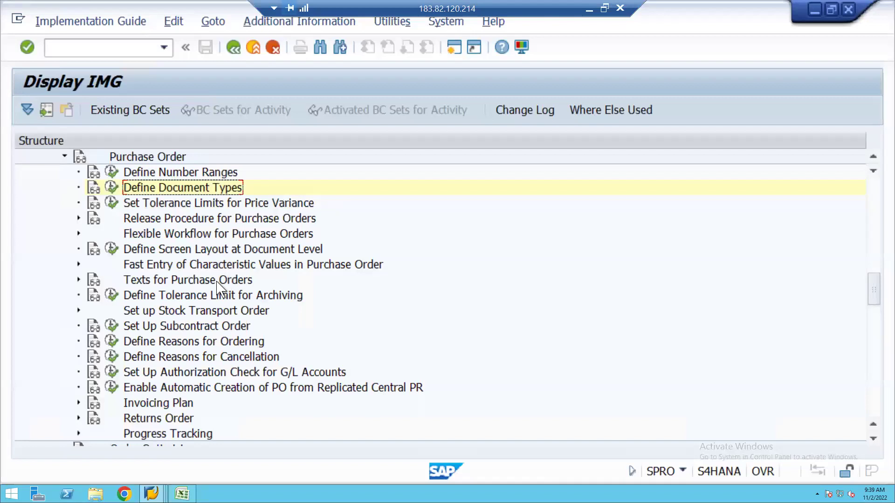
Look through the configuration activities listed under the Purchase Order node in the IMG.
left_click(151, 435)
scroll(151, 441, "down", 2)
key("Up")
key("Up")
key("Up")
key("Up")
key("Up")
key("Up")
key("Up")
key("Up")
key("Up")
key("Up")
key("Up")
key("Up")
key("Up")
key("Up")
key("Up")
key("Up")
key("Up")
key("Up")
key("Up")
key("Up")
key("Up")
key("Up")
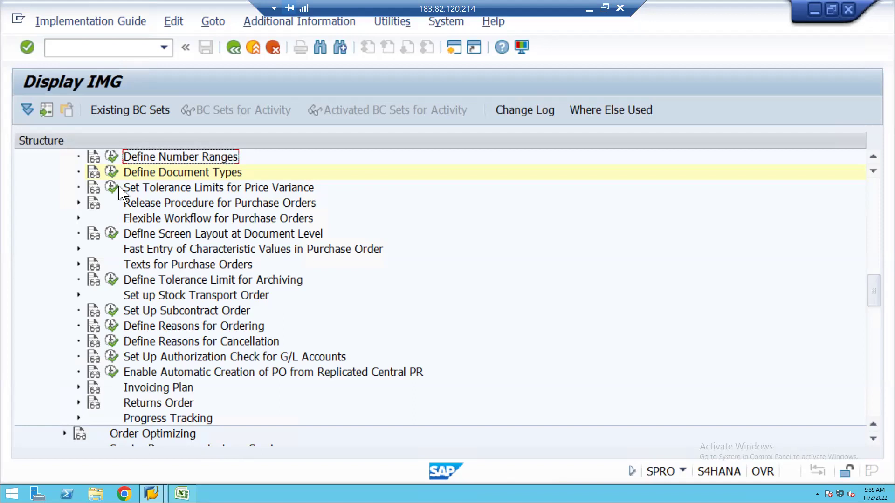
View the purchase order document types once more, then return to the IMG and collapse the Purchase Order node.
left_click(113, 173)
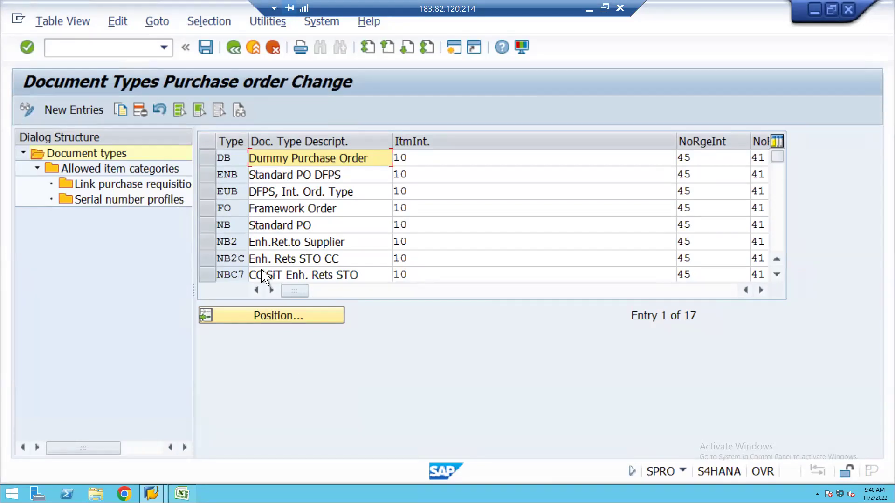
left_click(233, 48)
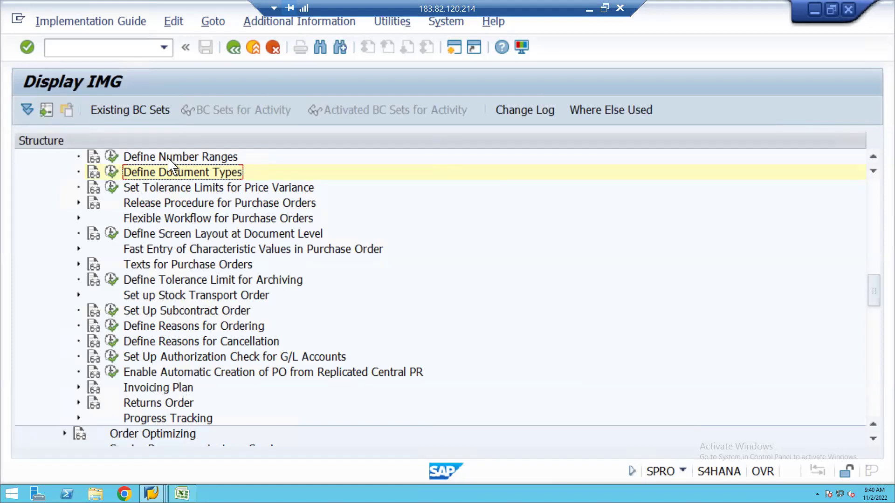
scroll(170, 164, "up", 2)
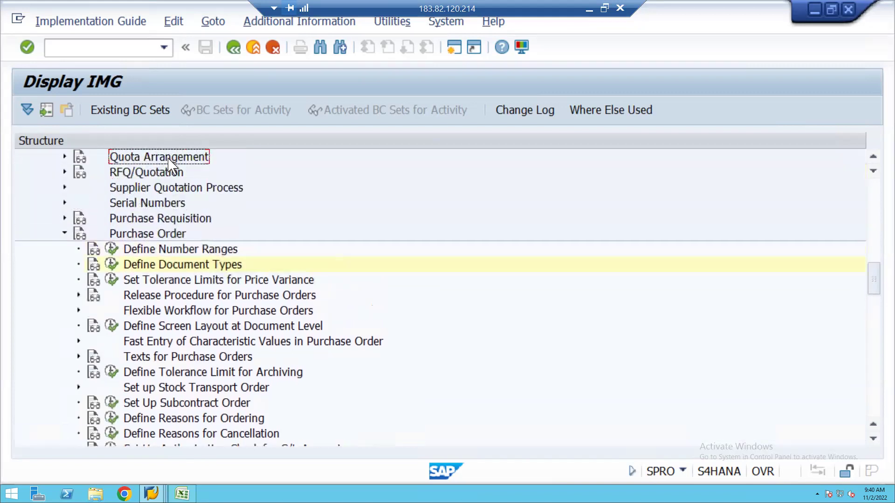
left_click(65, 234)
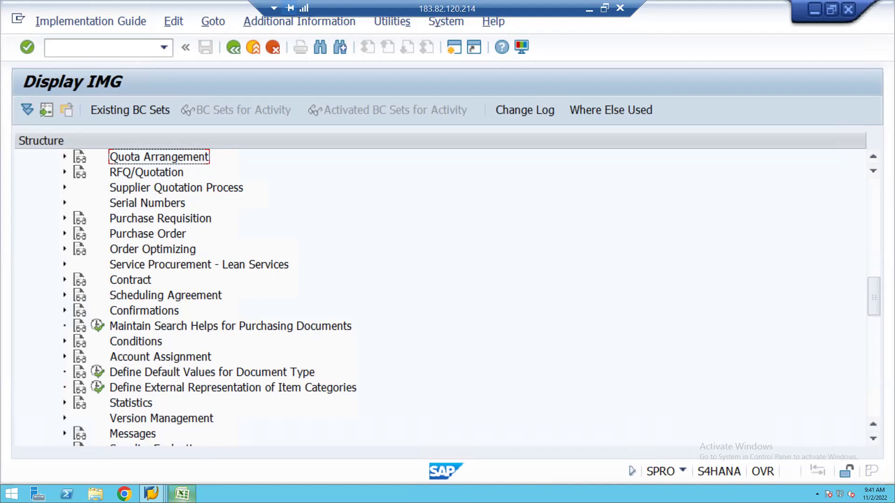
Switch to the Excel attendance workbook and copy the names in H5:H15 on Sheet1 into the 9th attendance column starting at I5.
left_click(182, 493)
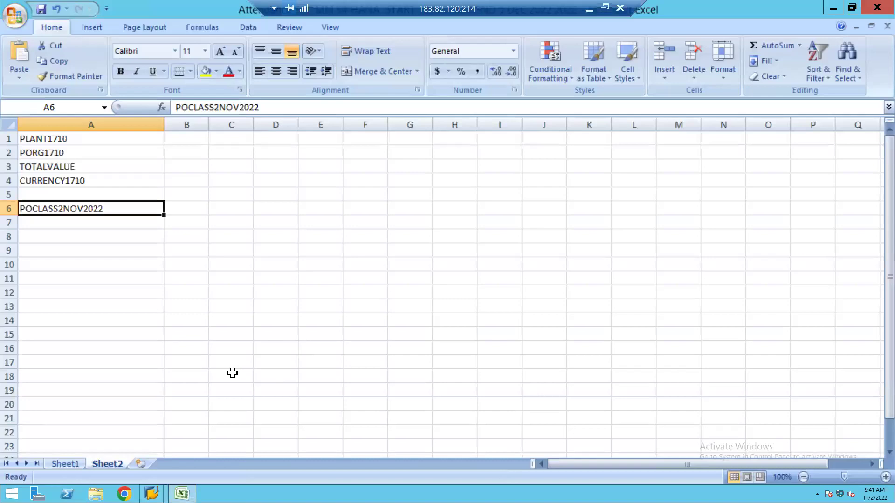
left_click(65, 464)
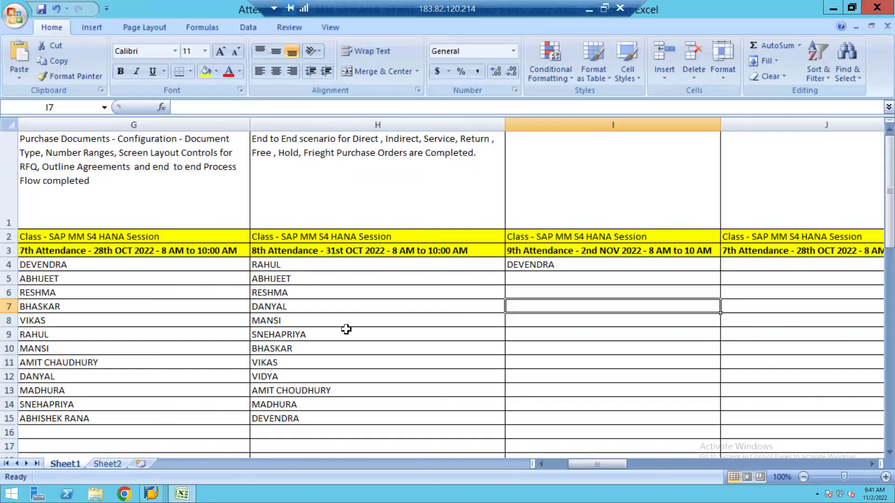
left_click_drag(267, 278, 279, 416)
key("ctrl+c")
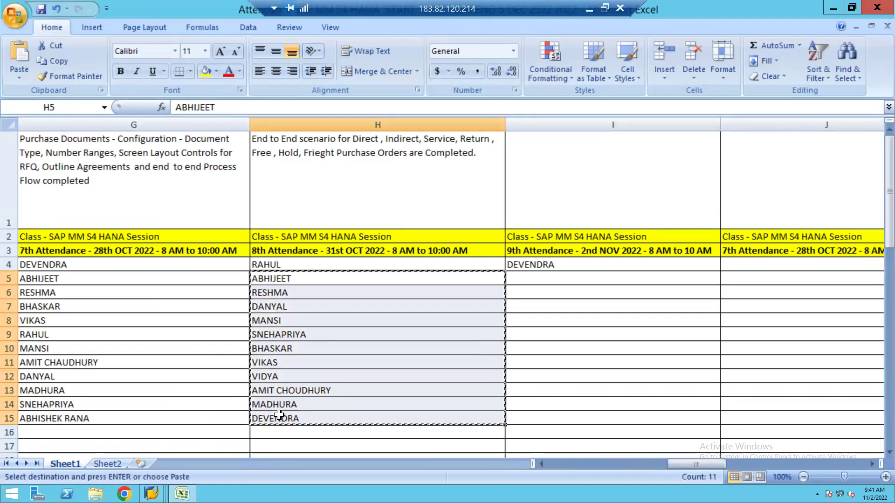
left_click(522, 278)
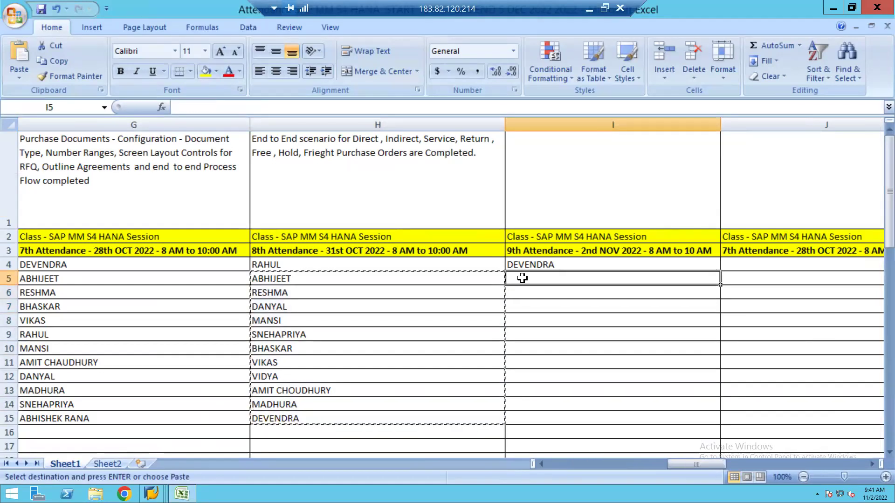
key("ctrl+v")
key("Escape")
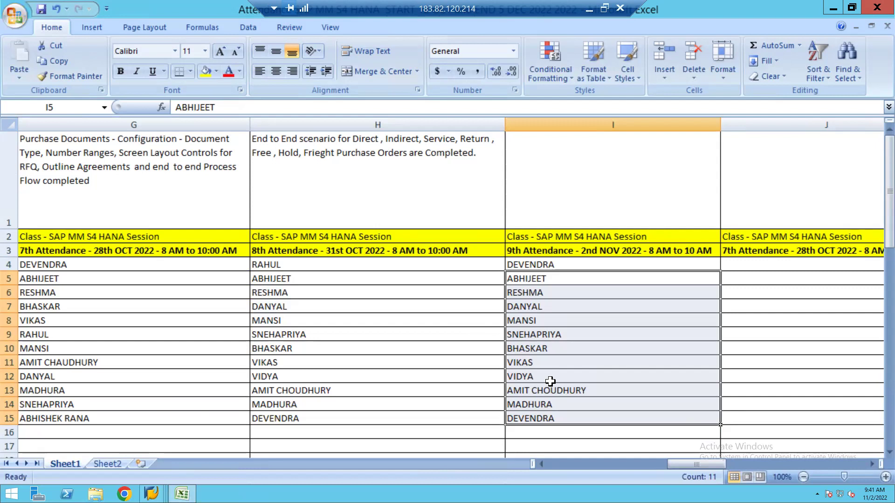
left_click(521, 435)
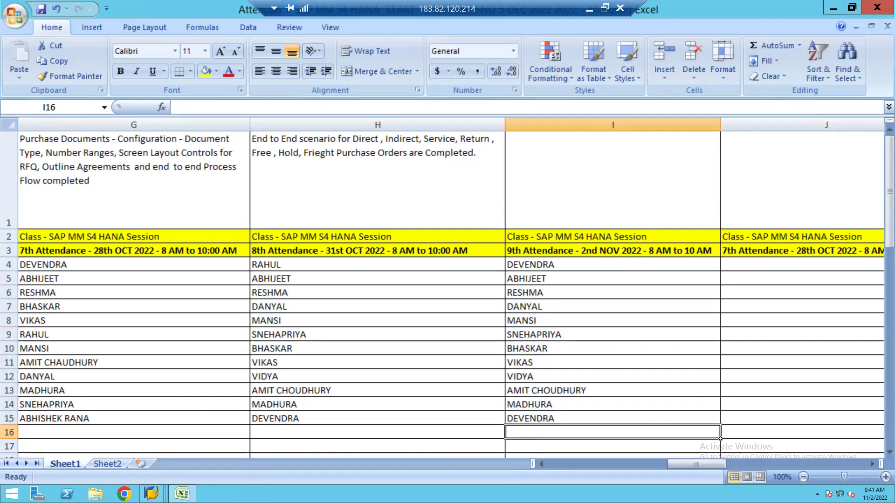
Switch to SAP and check the status of the older sugar crystals purchase order.
left_click(151, 494)
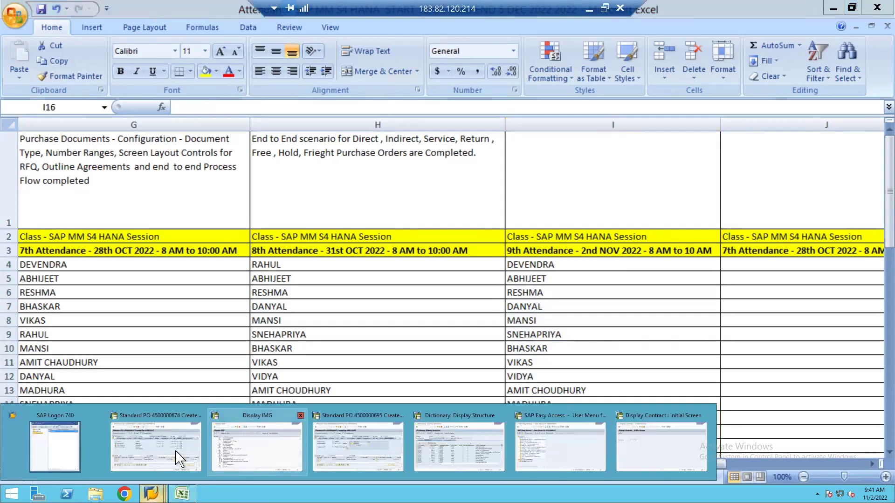
left_click(166, 454)
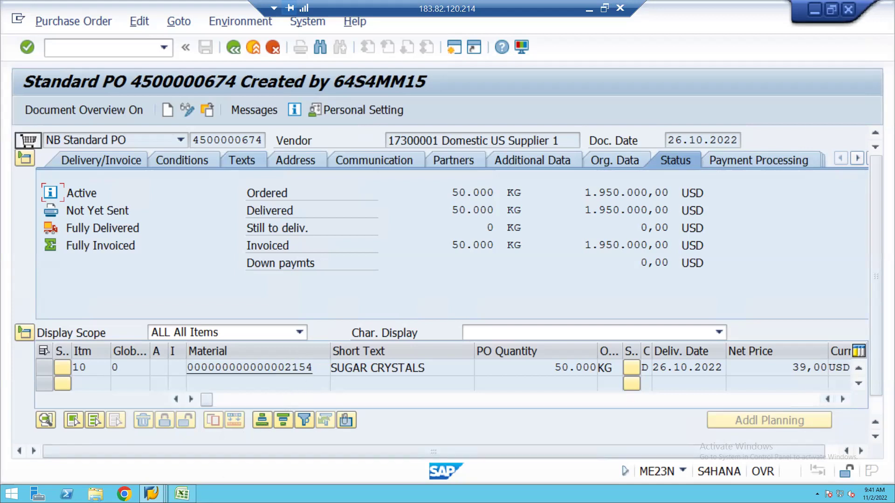
Switch to the Excel attendance workbook and start the topic summary in I1 of Sheet1 with "Release Procedure for".
mouse_move(182, 493)
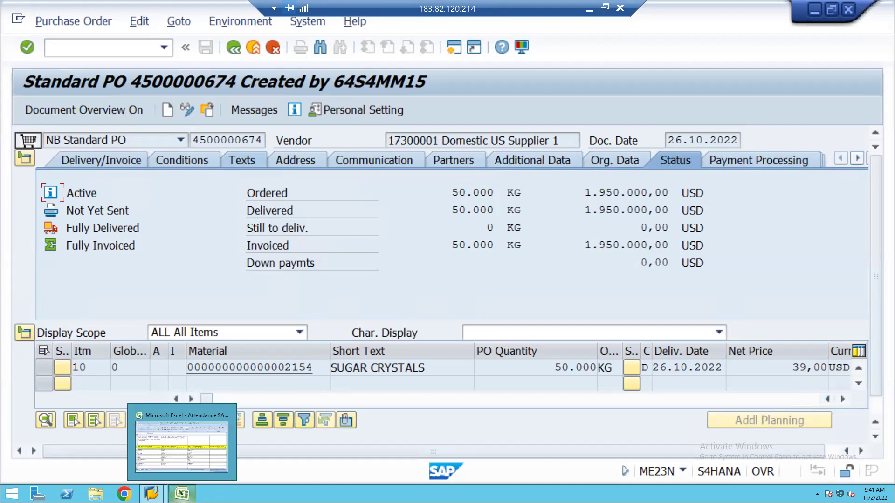
left_click(205, 464)
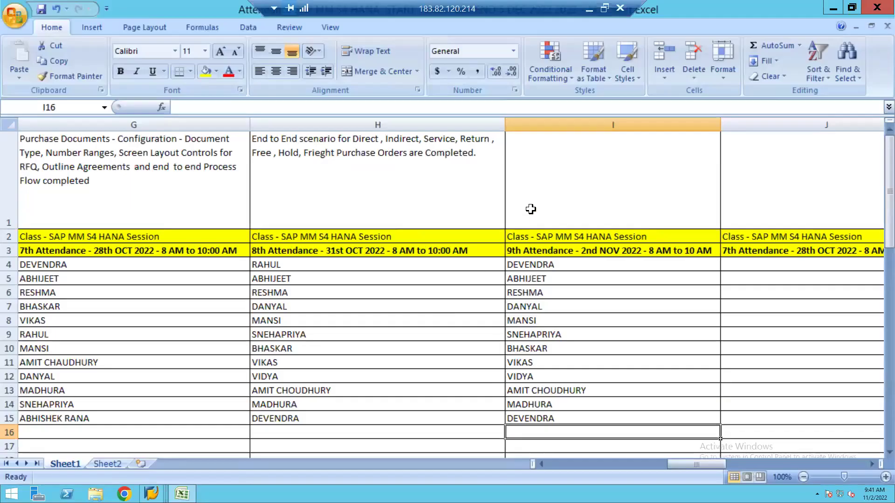
double_click(535, 175)
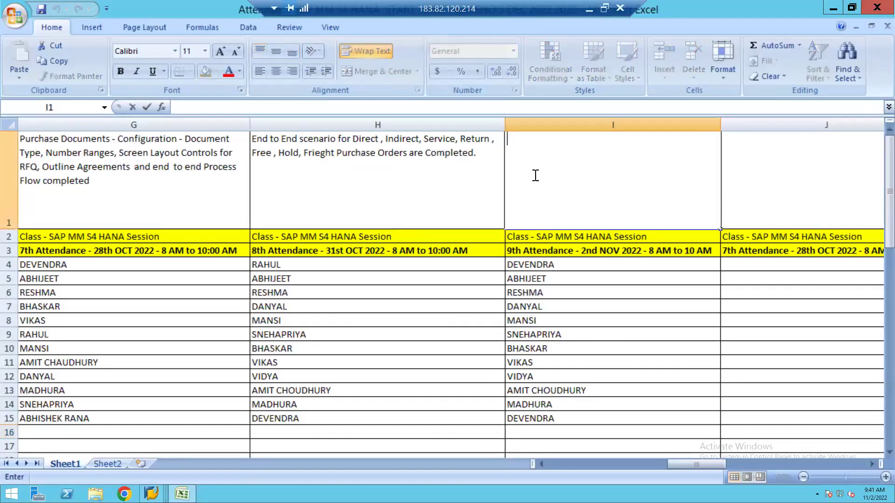
type("Re")
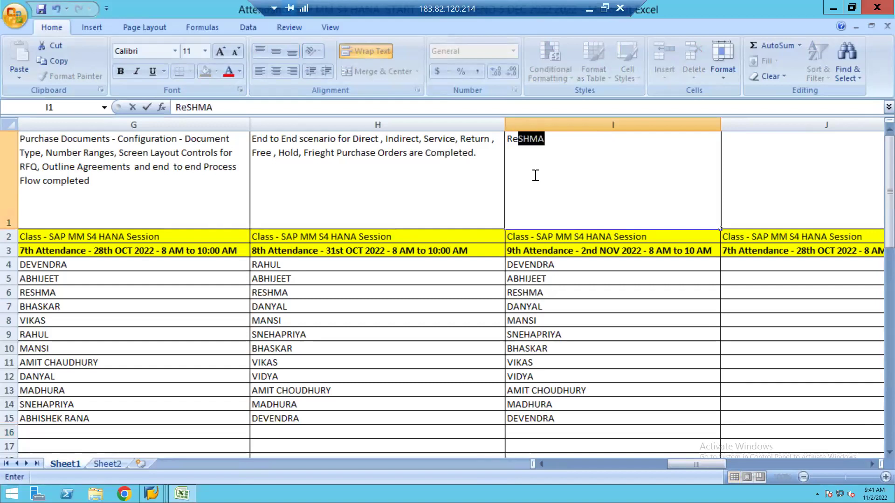
type("lease Procedure")
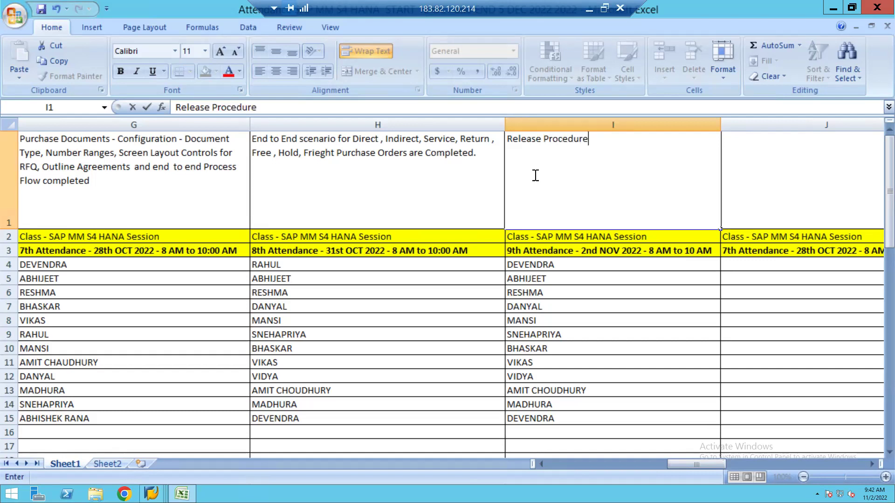
type(" for")
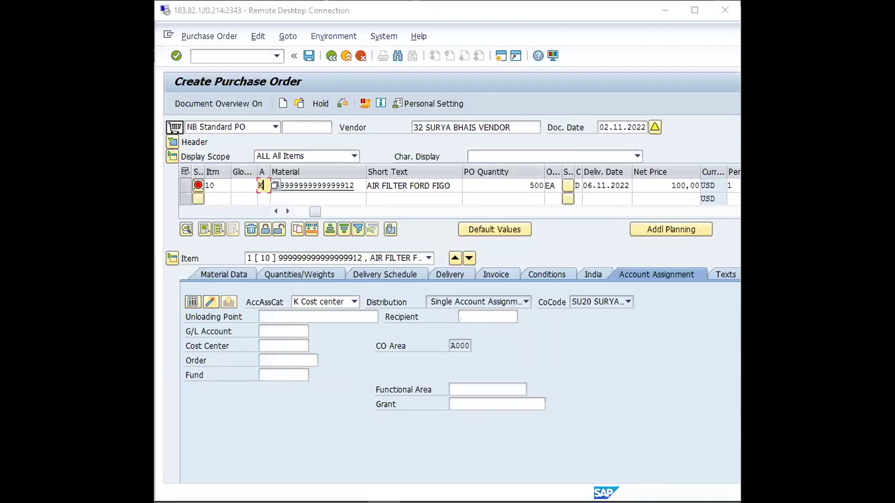
Switch to the other remote desktop's SAP purchase order and try a G/L account from company code 1710 for the air filter item.
left_click(695, 11)
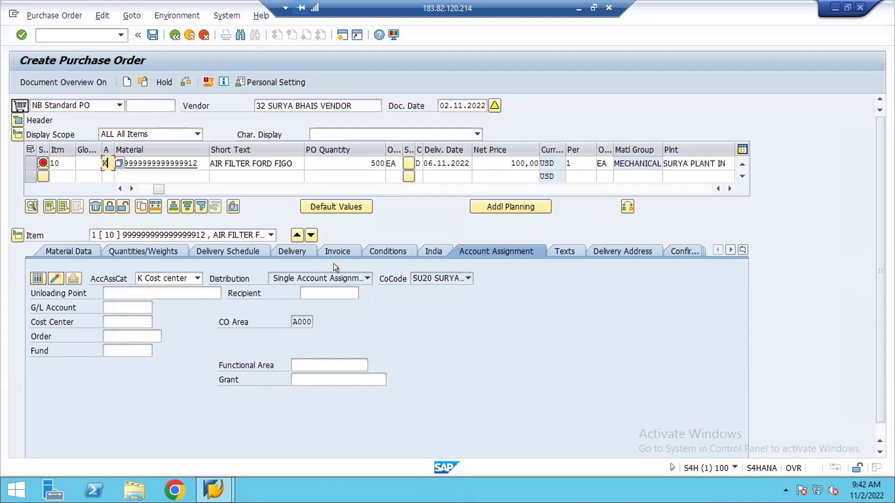
left_click(105, 302)
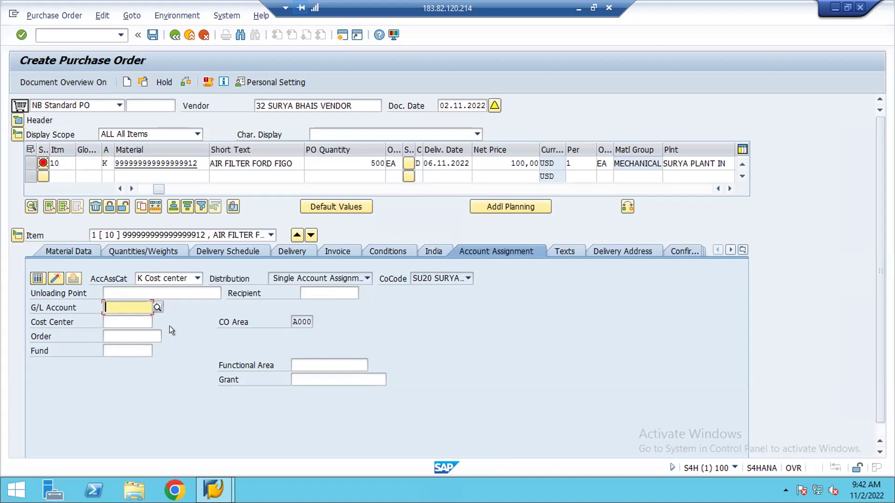
key("Return")
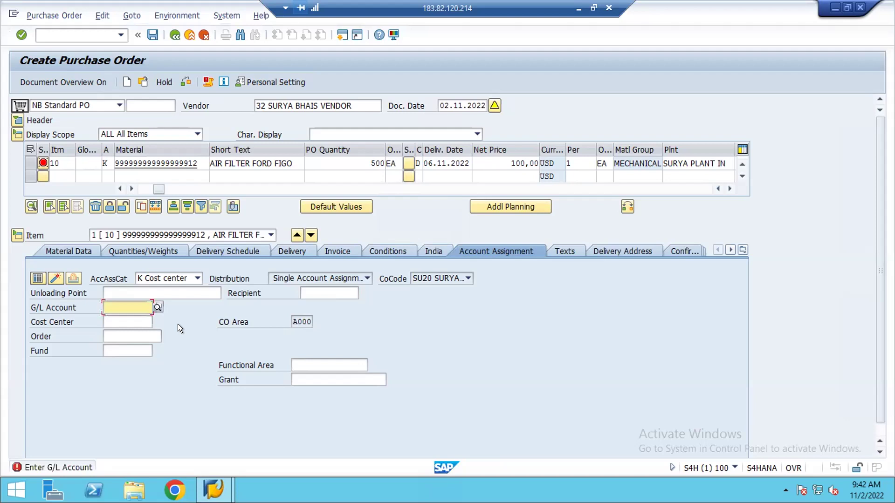
left_click(155, 304)
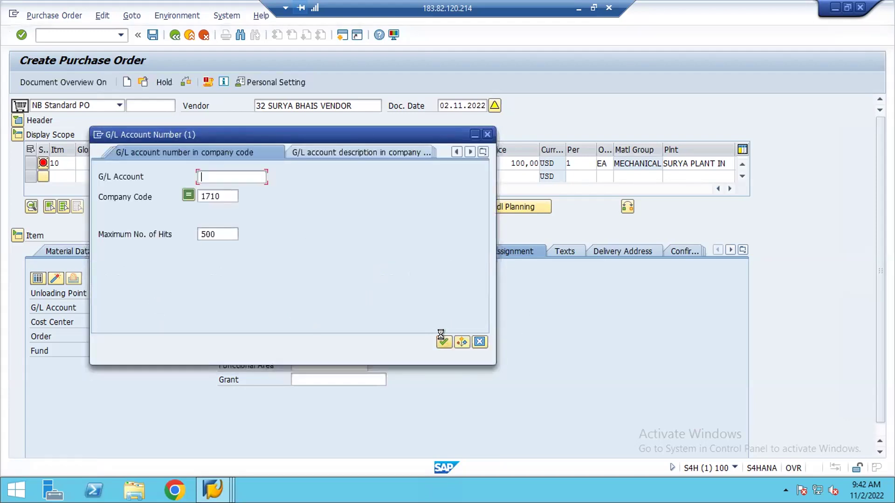
double_click(113, 94)
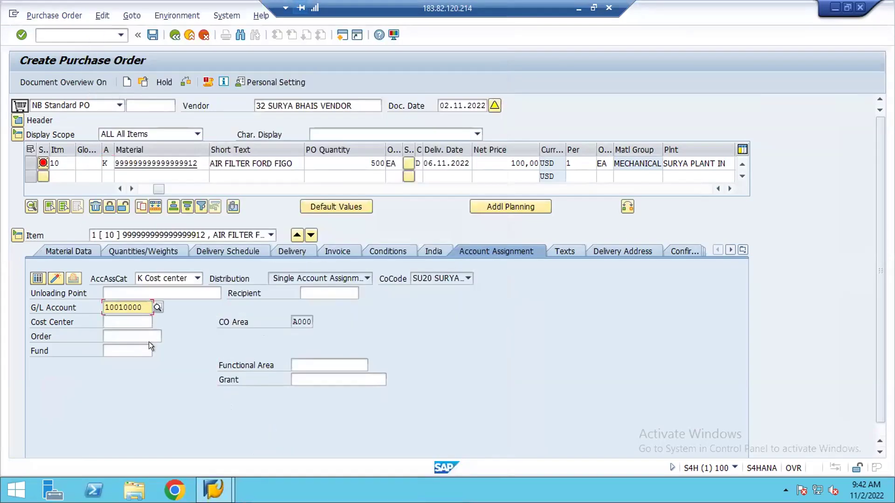
key("Return")
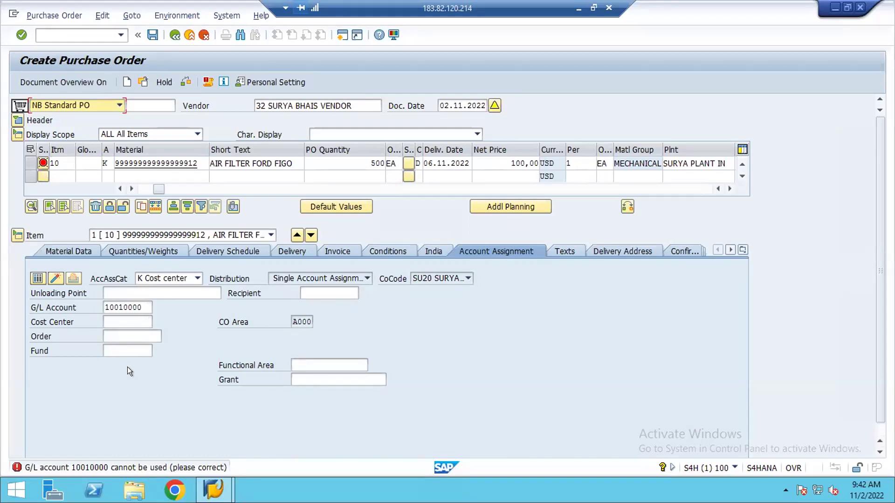
Replace the air filter item's G/L account with a different one from company code 1710 and validate the entry.
left_click(136, 306)
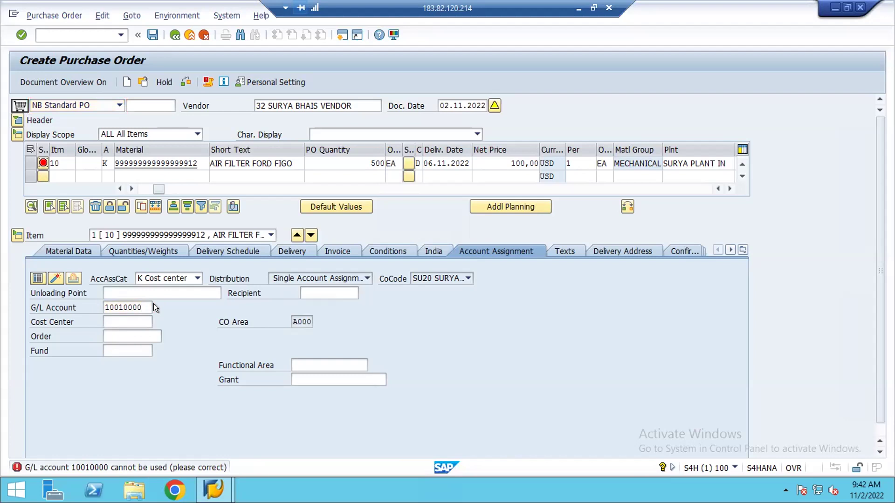
key("F4")
left_click(444, 342)
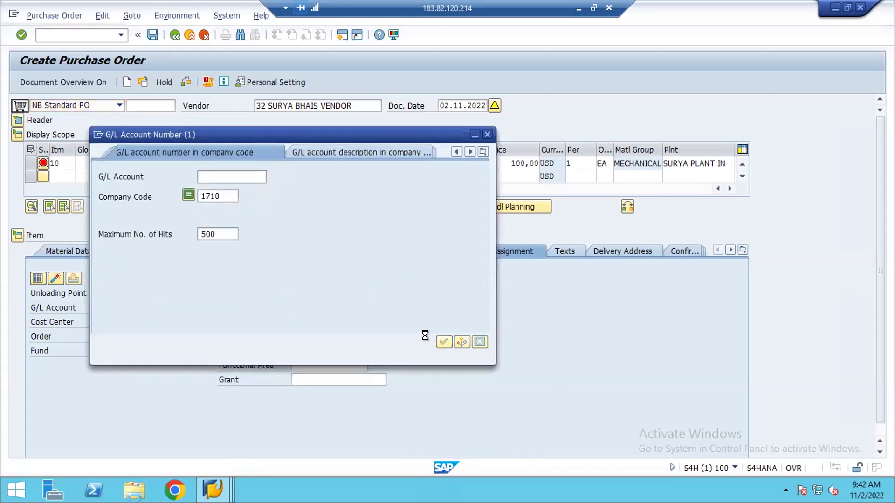
double_click(192, 144)
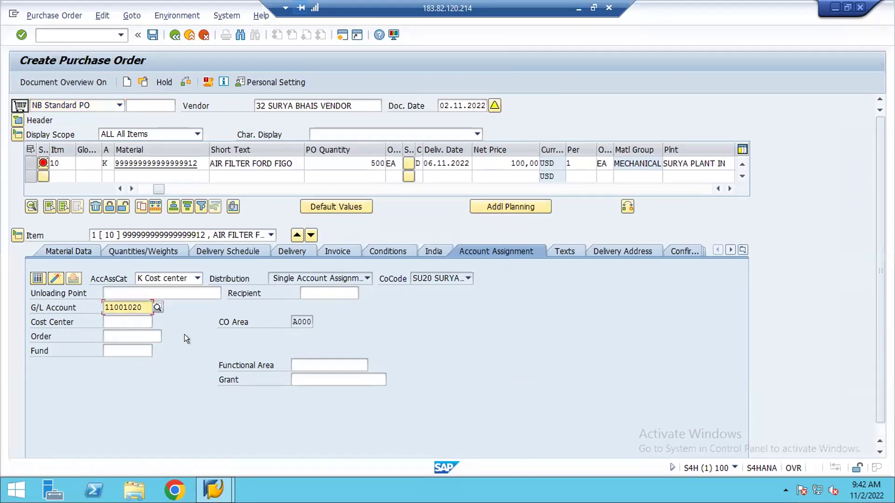
key("Return")
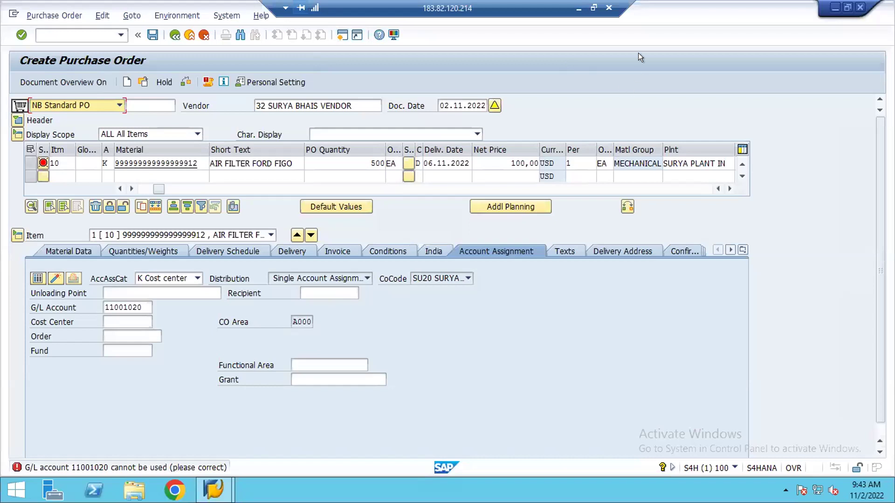
key("F4")
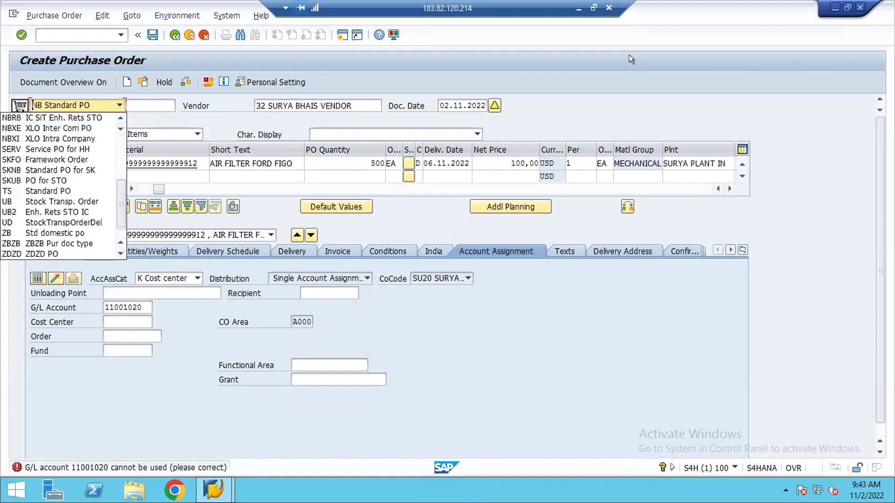
key("Escape")
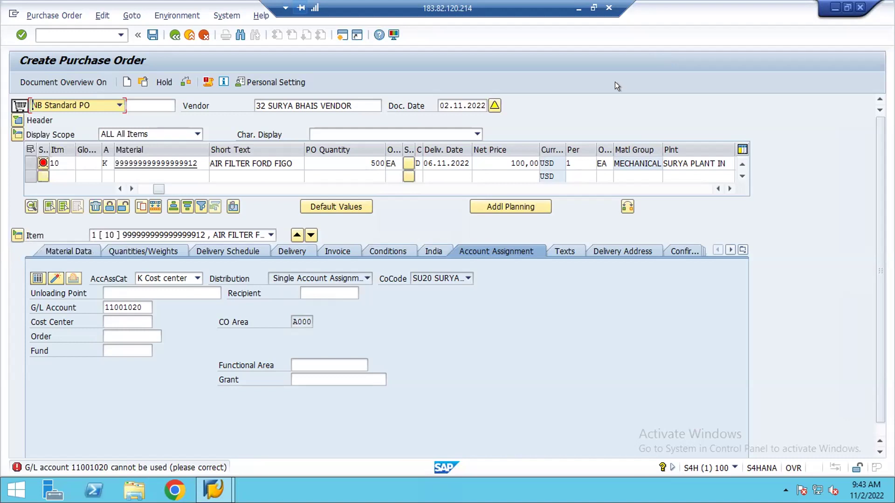
Reduce the purchase order window to a smaller size, move it aside, and open an additional SAP session.
key("shift+Tab")
left_click(841, 7)
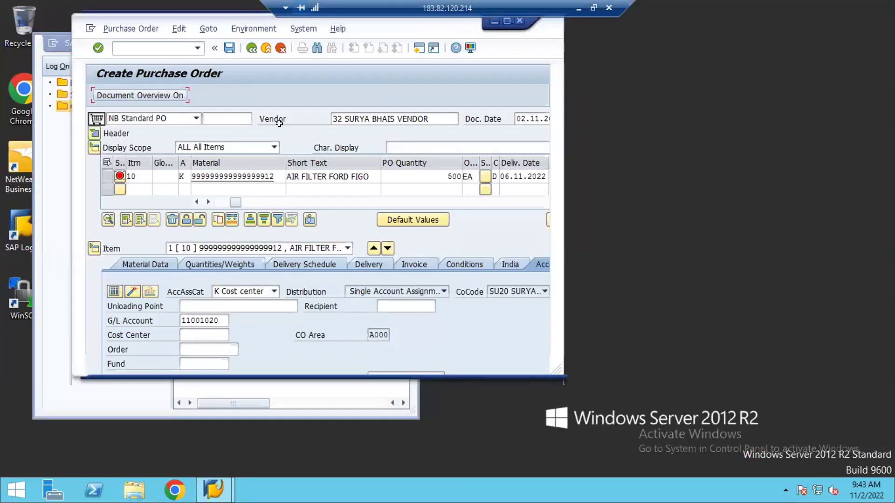
left_click(132, 28)
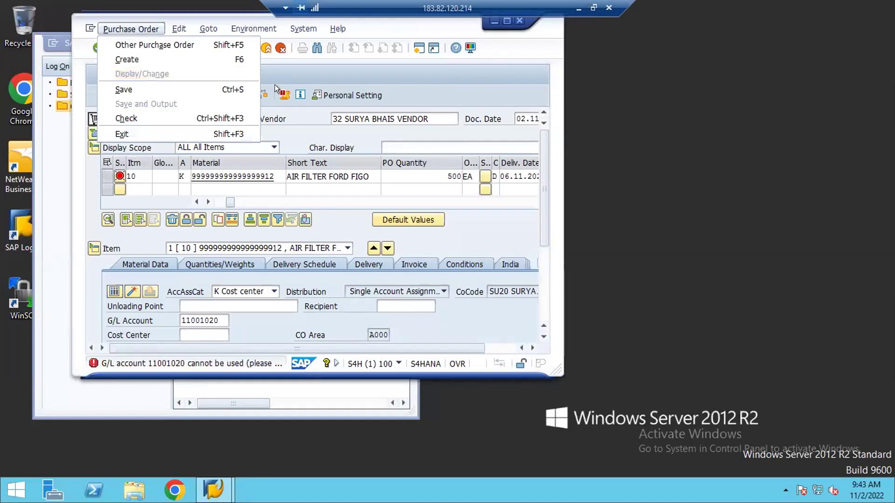
key("Escape")
left_click_drag(75, 18, 108, 89)
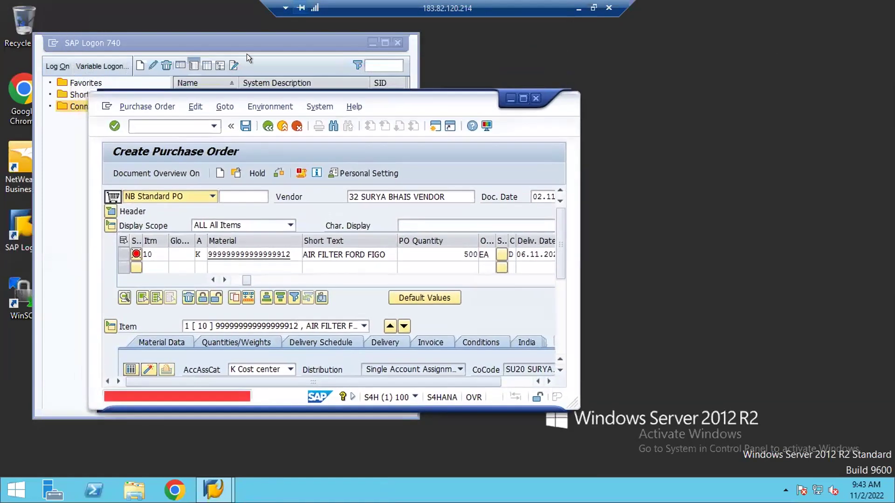
left_click(437, 127)
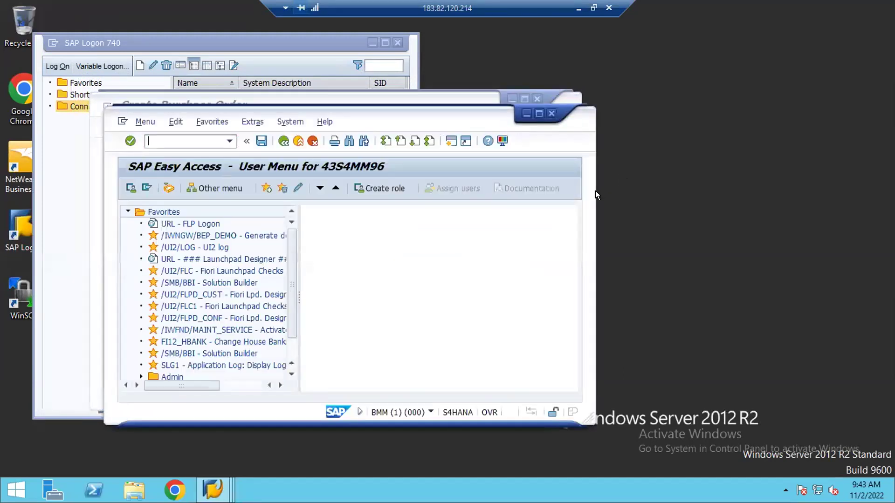
Enlarge the new SAP session window and run /NME2L to open Purchasing Documents per Supplier.
left_click_drag(593, 195, 880, 195)
left_click_drag(463, 104, 442, 53)
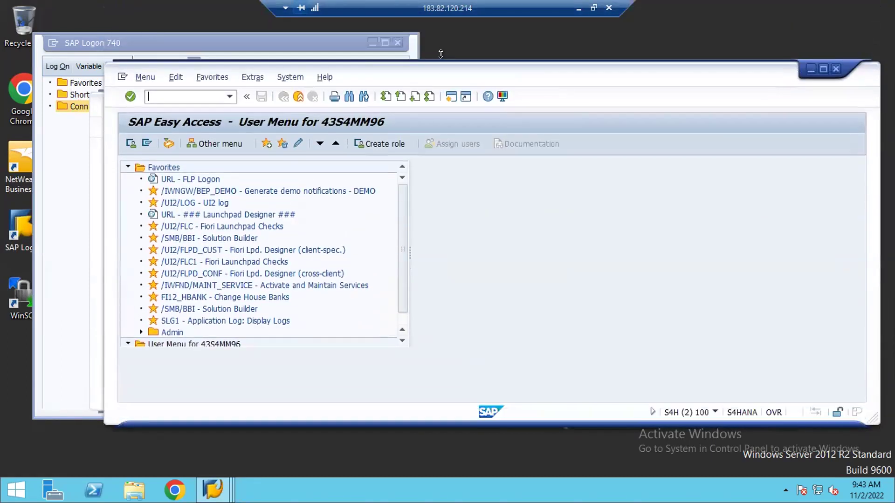
left_click_drag(511, 366, 510, 474)
double_click(231, 52)
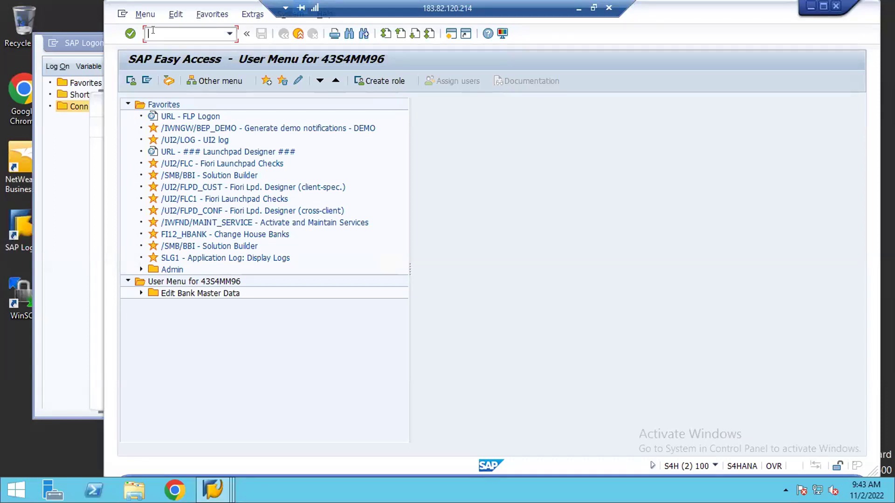
type("/NME2L")
key("Return")
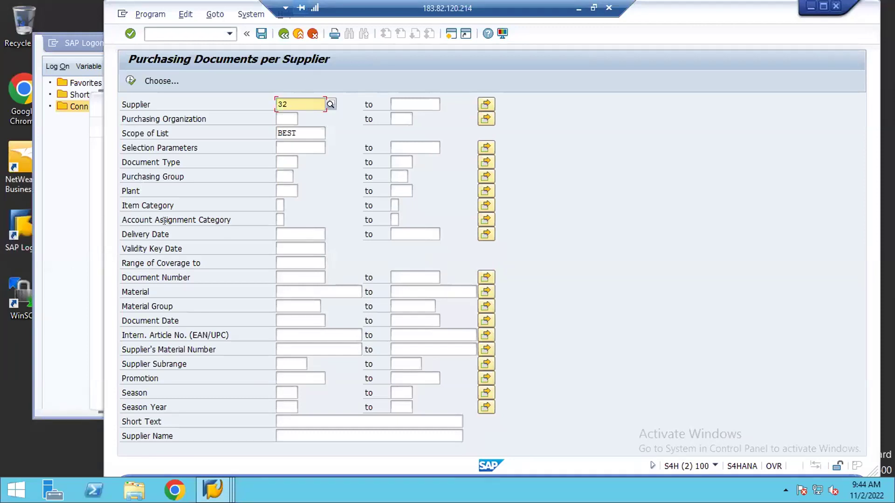
Search for purchasing documents with account assignment category K, replacing the preset supplier with the foreign US supplier in Berlin.
left_click(278, 219)
type("K")
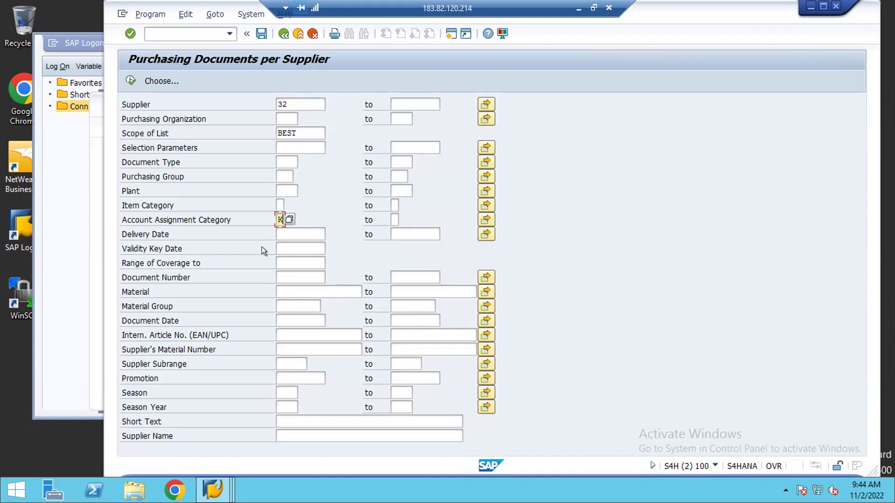
left_click_drag(293, 100, 257, 99)
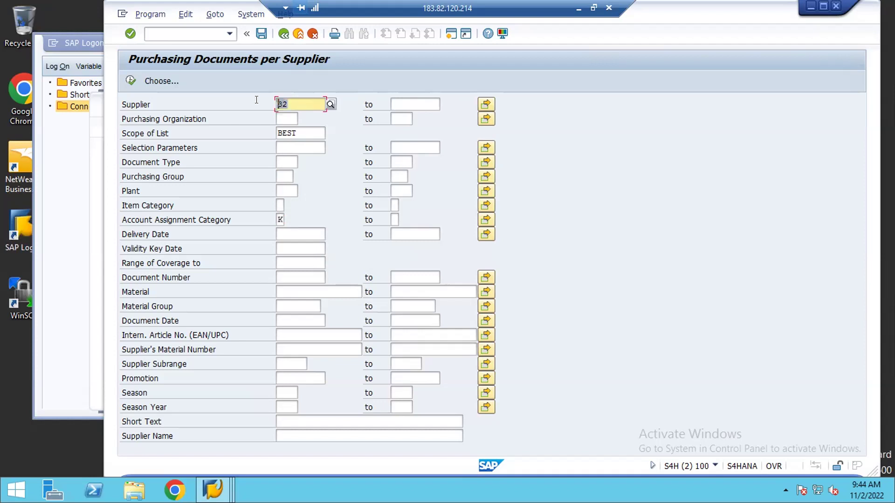
key("BackSpace")
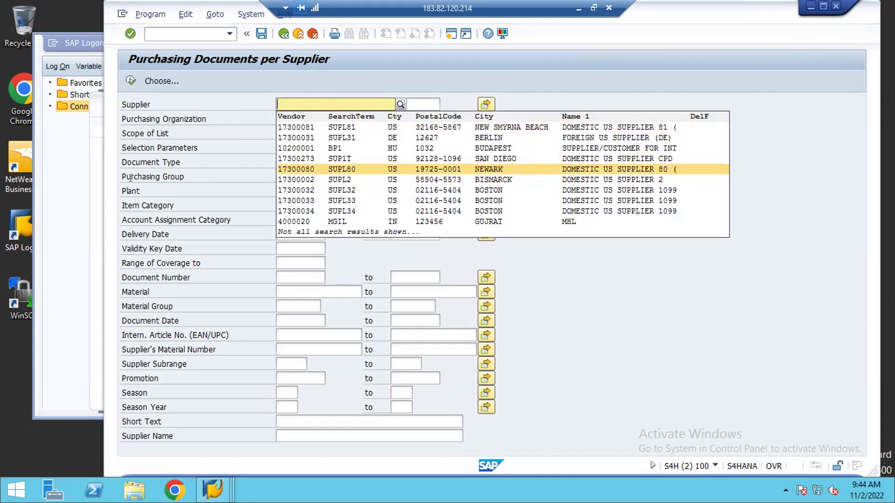
key("Escape")
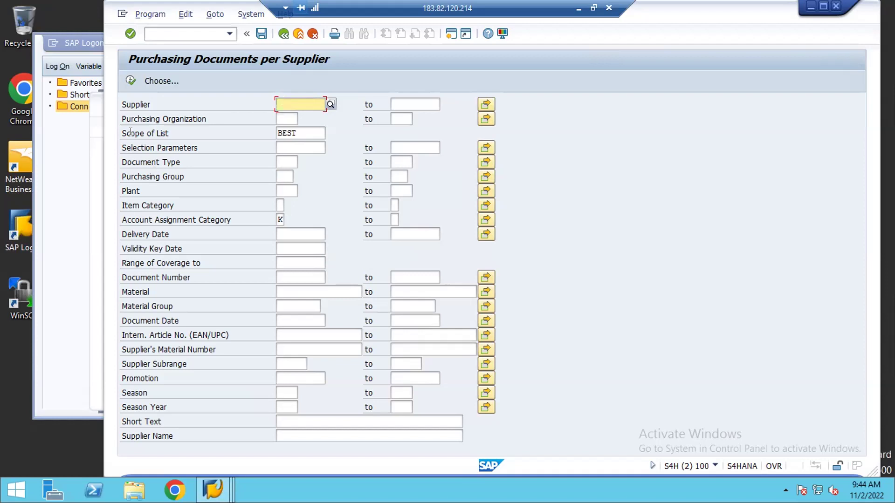
type("1")
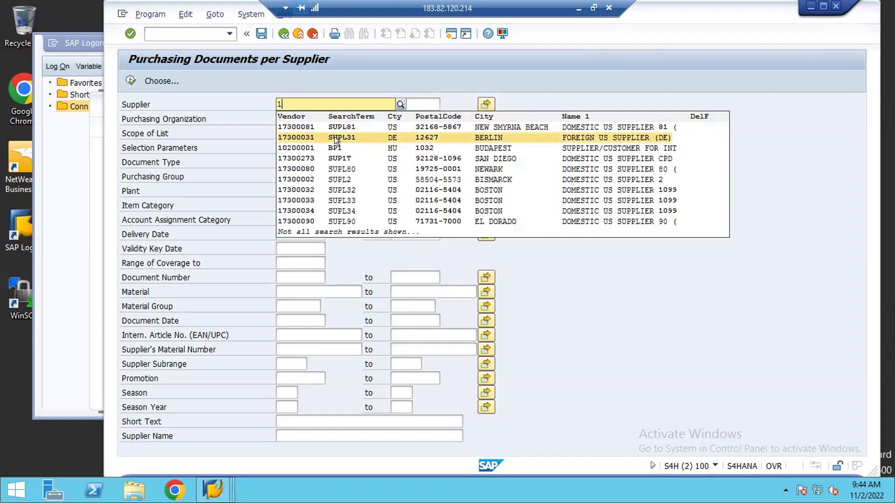
left_click(303, 136)
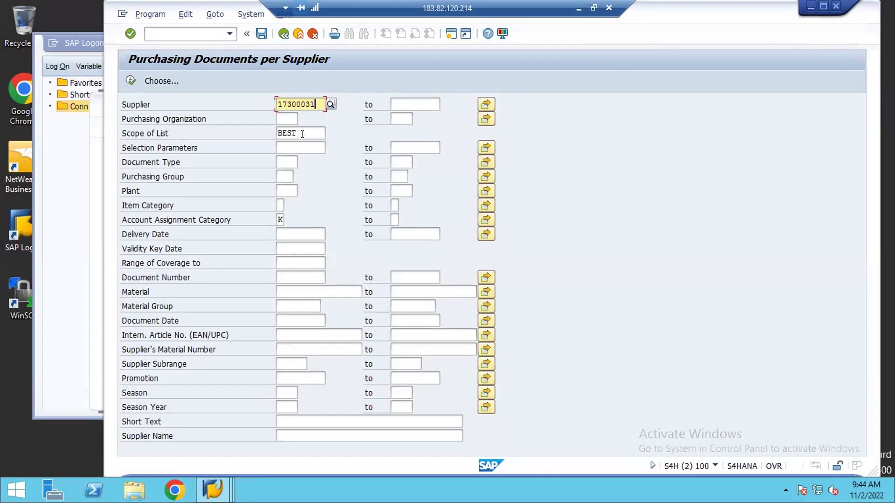
left_click(130, 80)
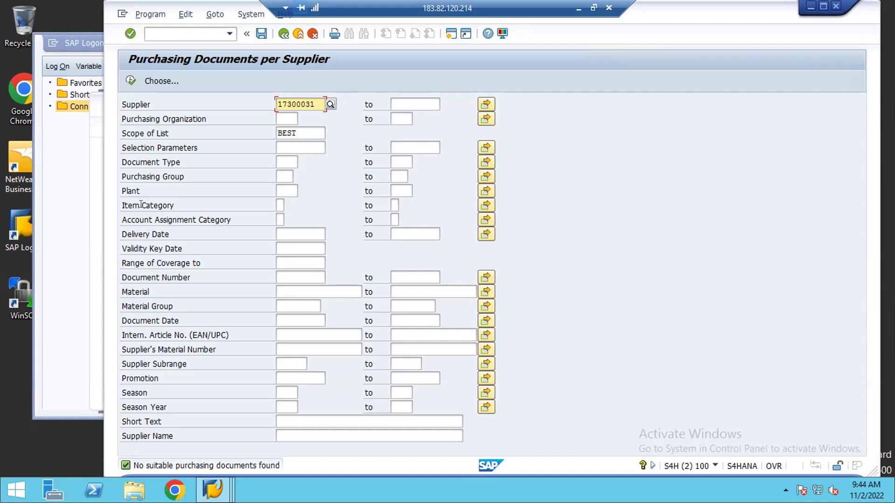
Retry the search for the same supplier with account assignment category K, and again with the category cleared.
left_click(279, 219)
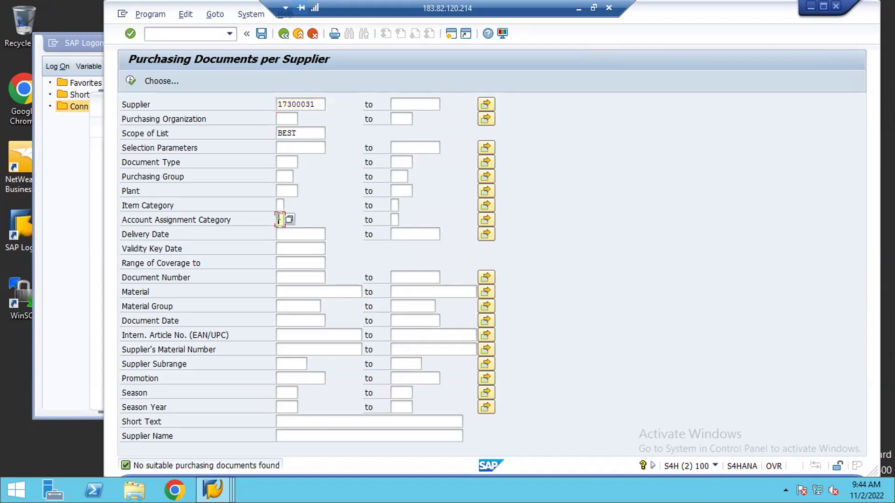
type("K")
key("Return")
key("BackSpace")
key("F8")
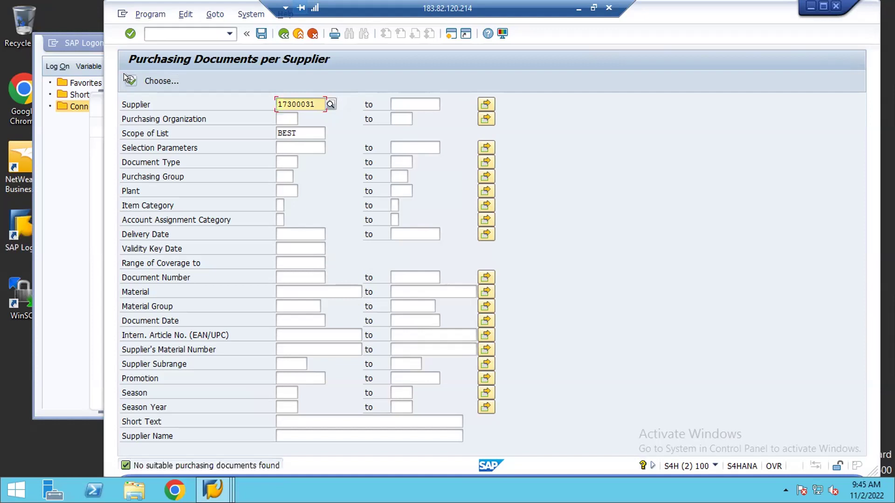
Search for purchasing documents of all suppliers with account assignment category K by clearing the supplier number.
left_click_drag(313, 99, 242, 99)
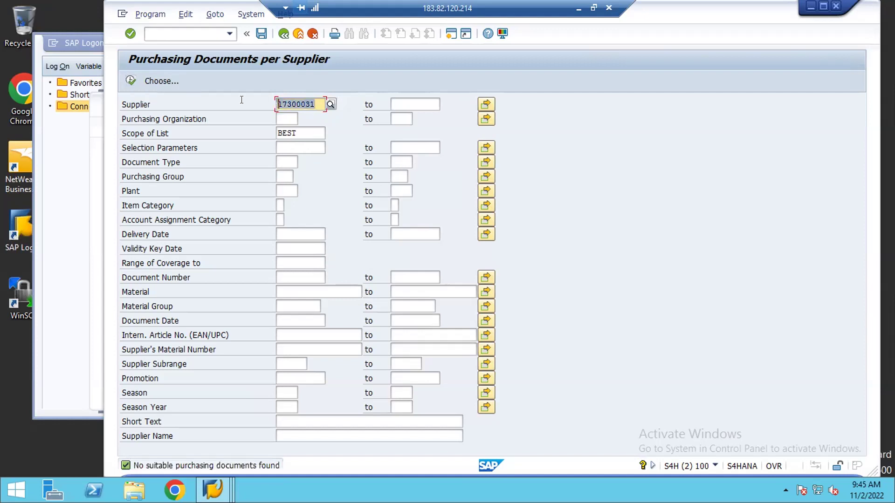
key("BackSpace")
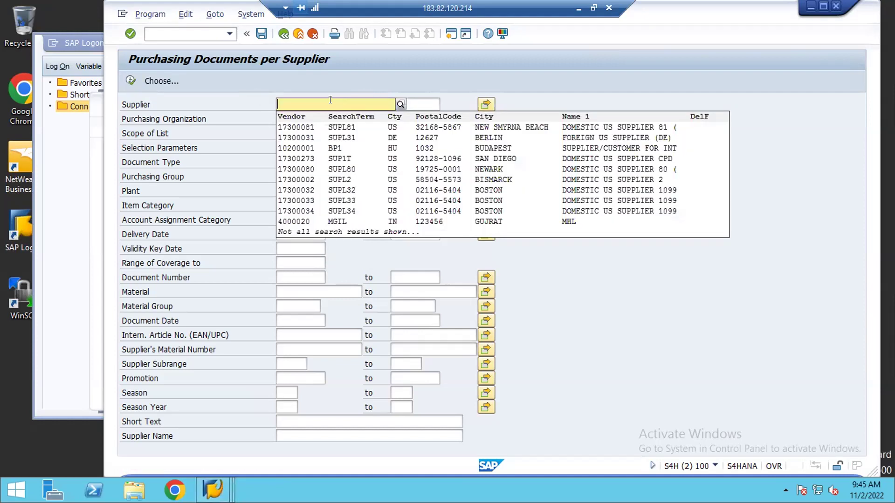
left_click(334, 250)
left_click(279, 219)
type("K")
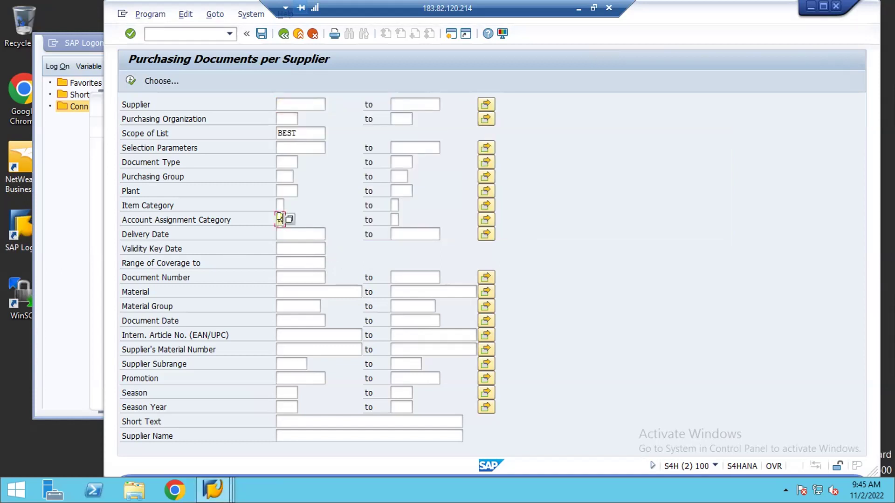
left_click(286, 102)
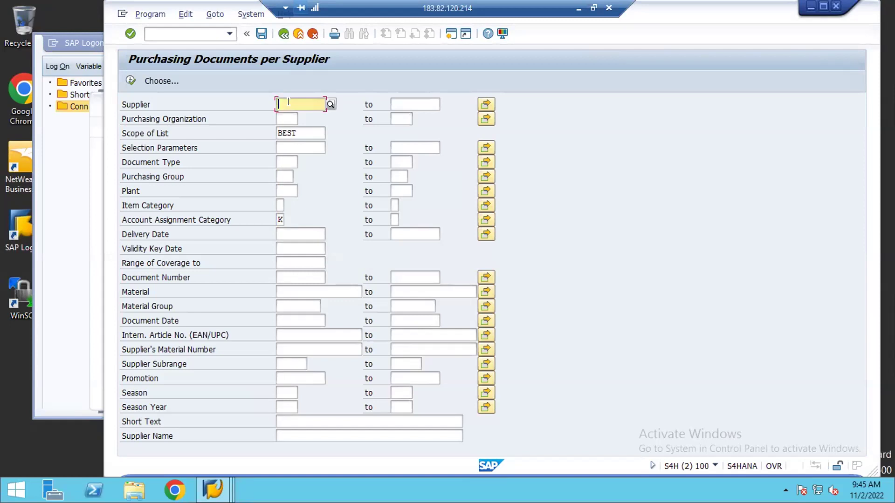
left_click(131, 81)
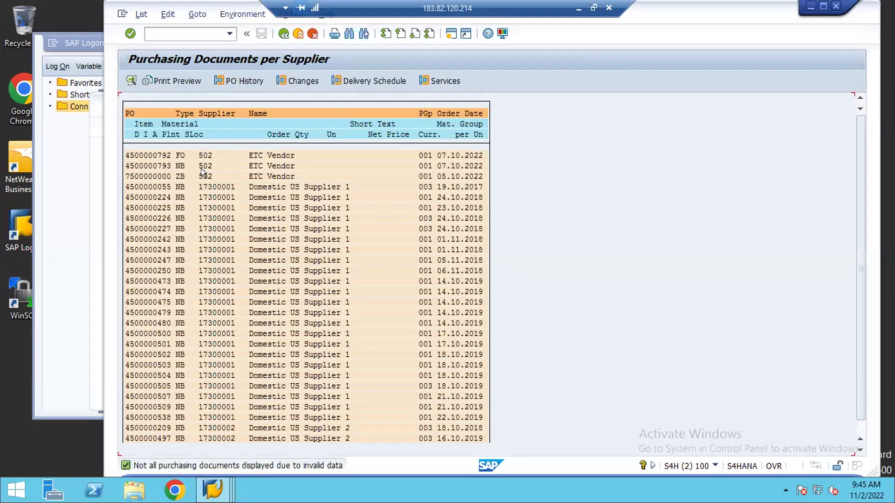
Open the Domestic US Supplier 1 purchase order dated 19.10.2017 and inspect the G/L account in its item's account assignment.
scroll(200, 169, "down", 1)
scroll(201, 169, "up", 1)
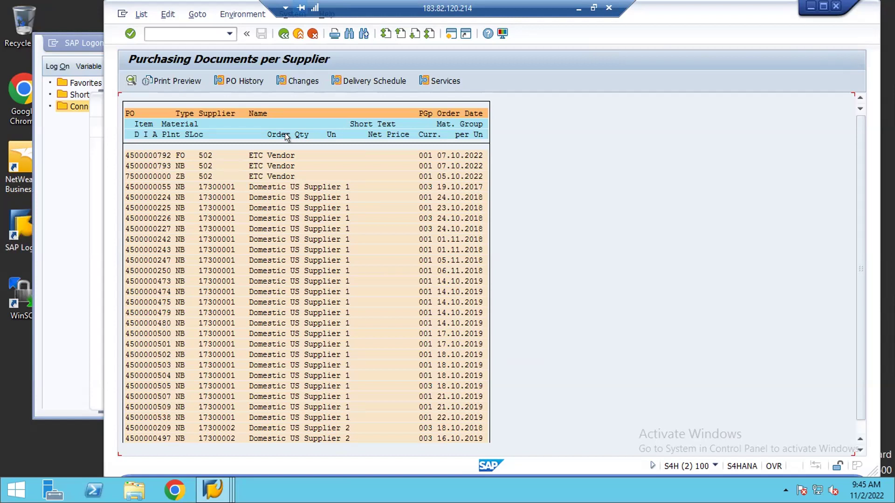
double_click(138, 185)
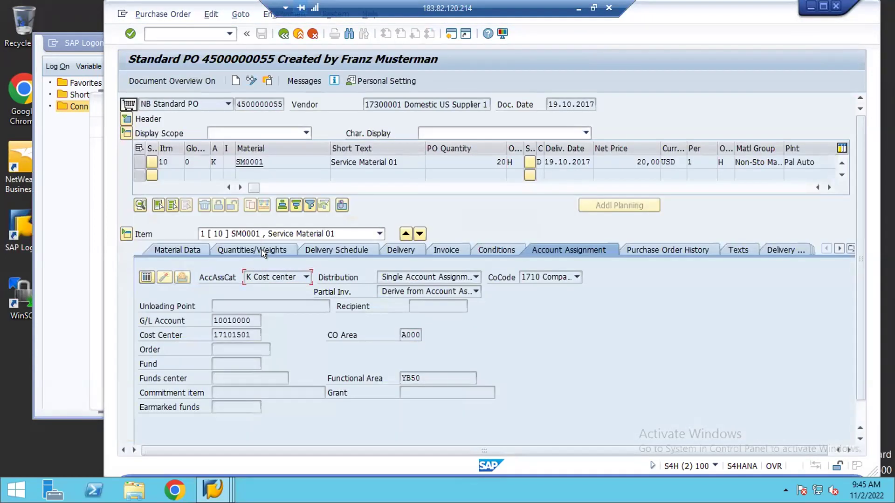
left_click(252, 320)
left_click(166, 279)
left_click(79, 138)
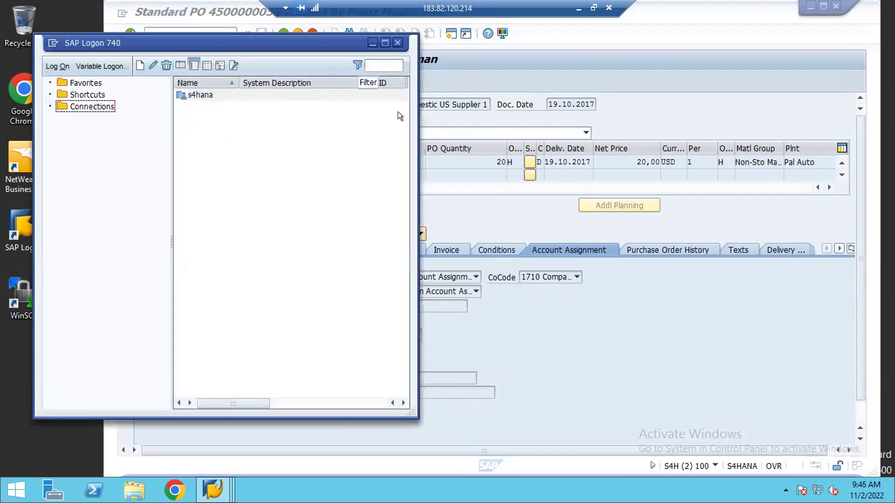
left_click(472, 64)
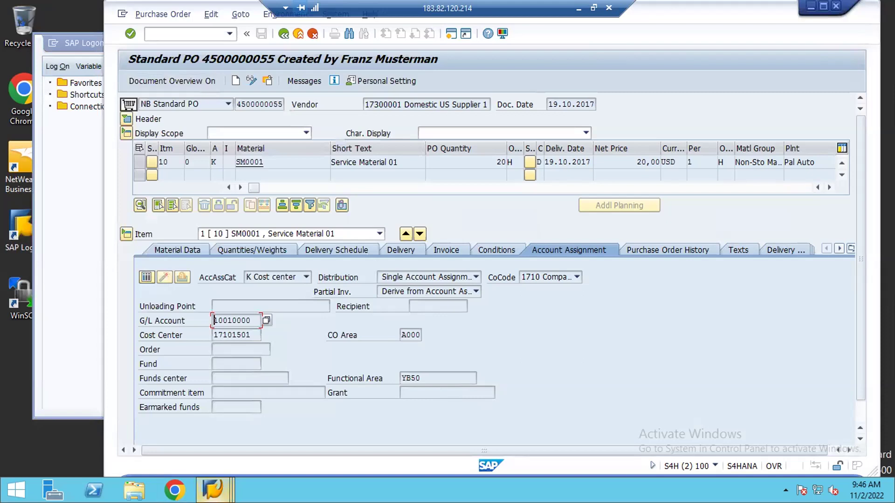
Return to the new purchase order, maximize its window, and set the G/L account of item 10 to 10010000.
mouse_move(213, 489)
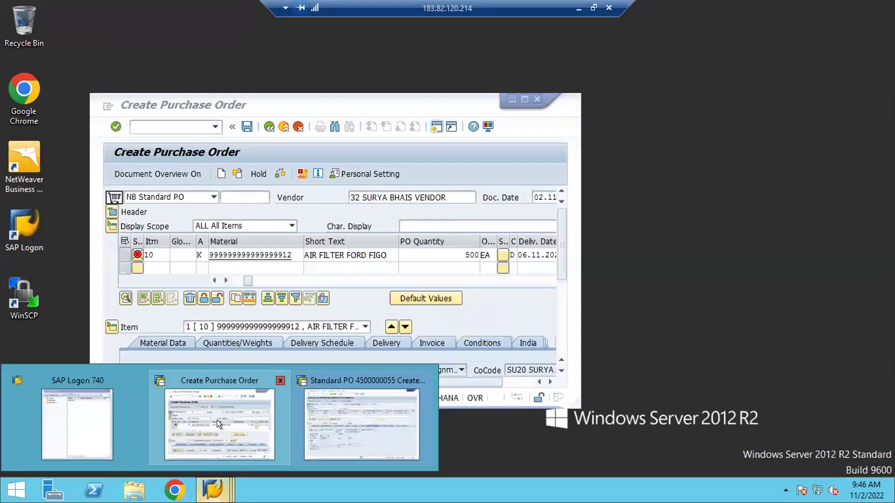
left_click(217, 420)
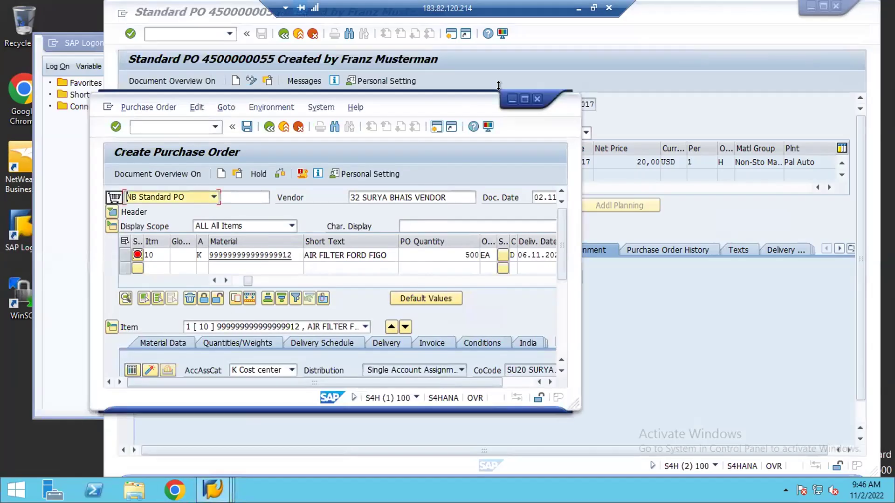
left_click(523, 98)
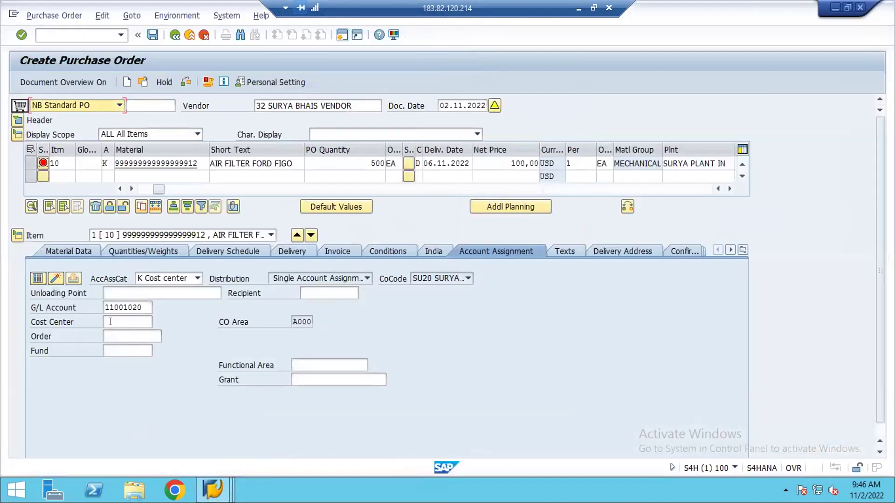
left_click(110, 322)
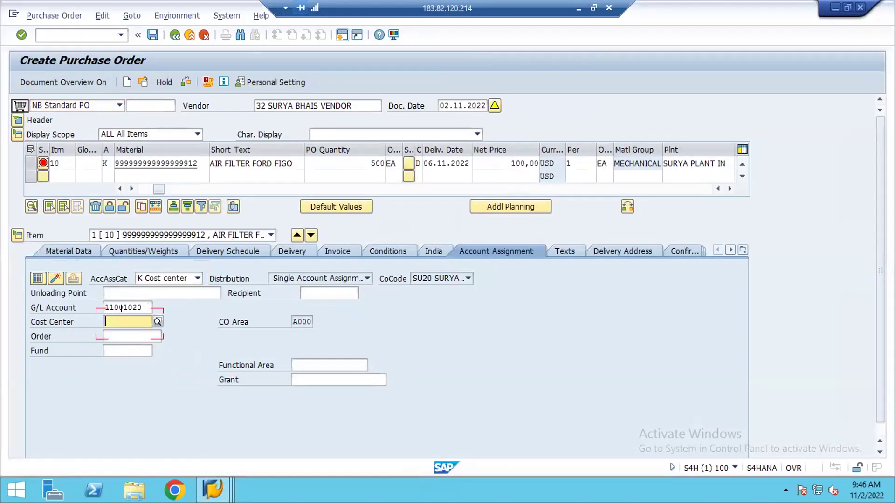
left_click_drag(143, 303, 92, 302)
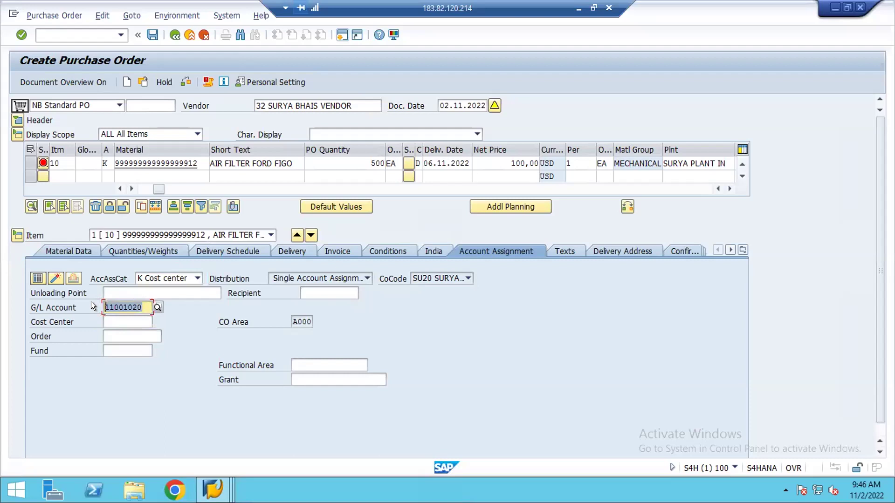
key("BackSpace")
type("10010000")
key("Return")
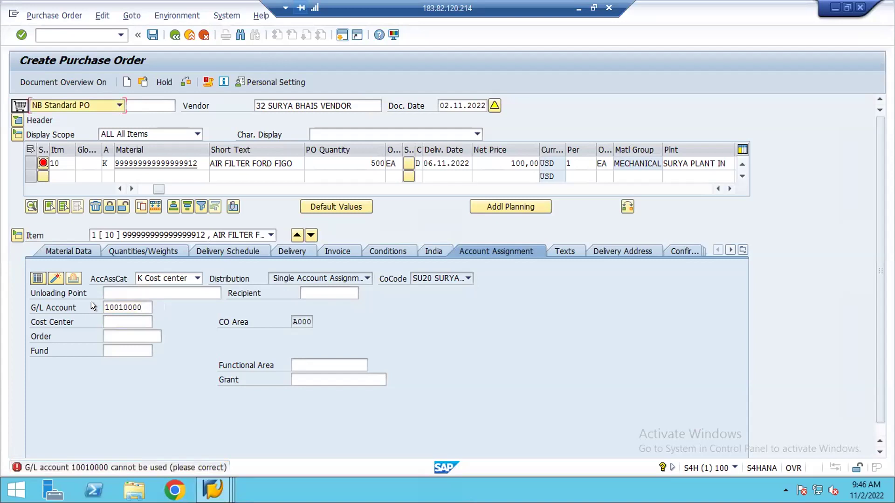
key("Return")
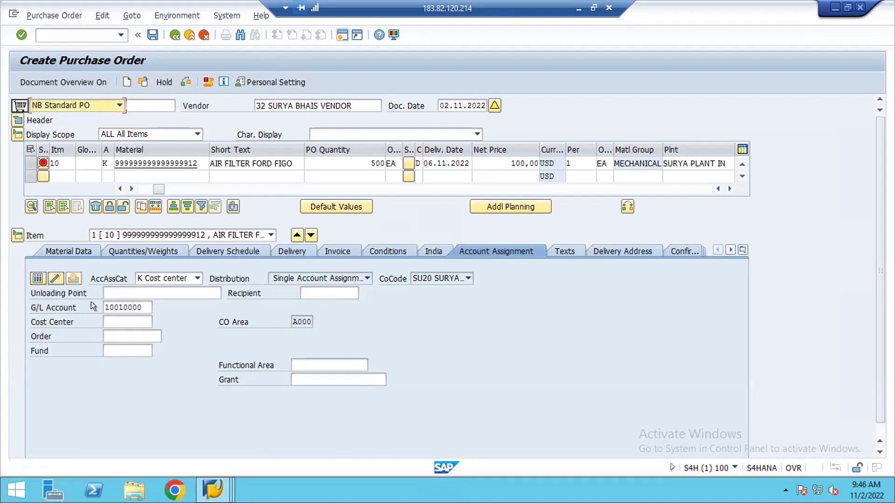
Check the new purchase order's messages, compare the G/L account with the existing purchase order, and close the messages.
left_click(185, 77)
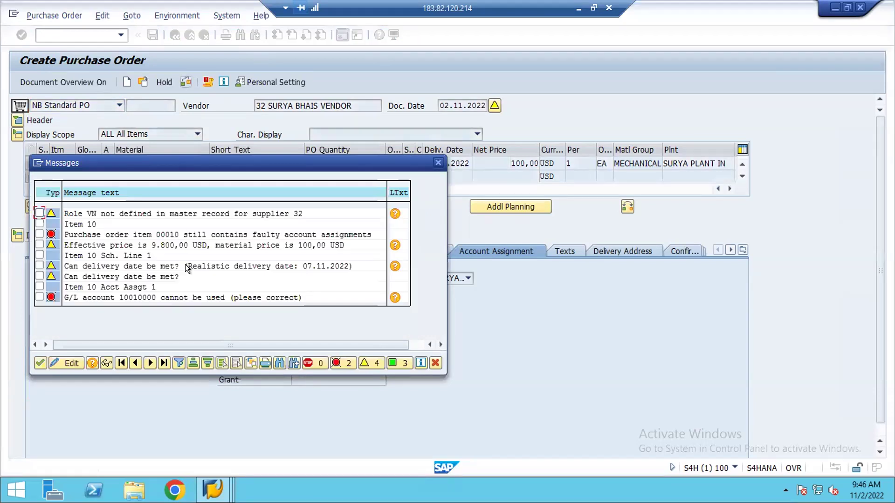
left_click(170, 294)
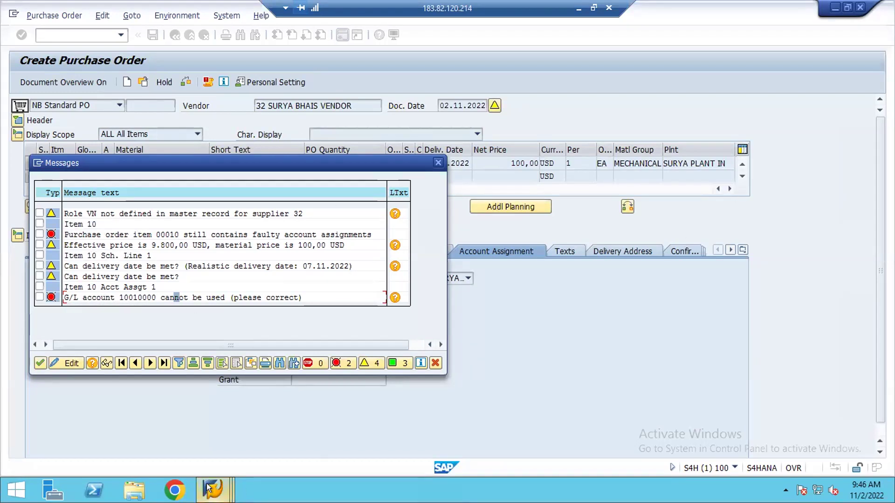
mouse_move(207, 483)
left_click(343, 430)
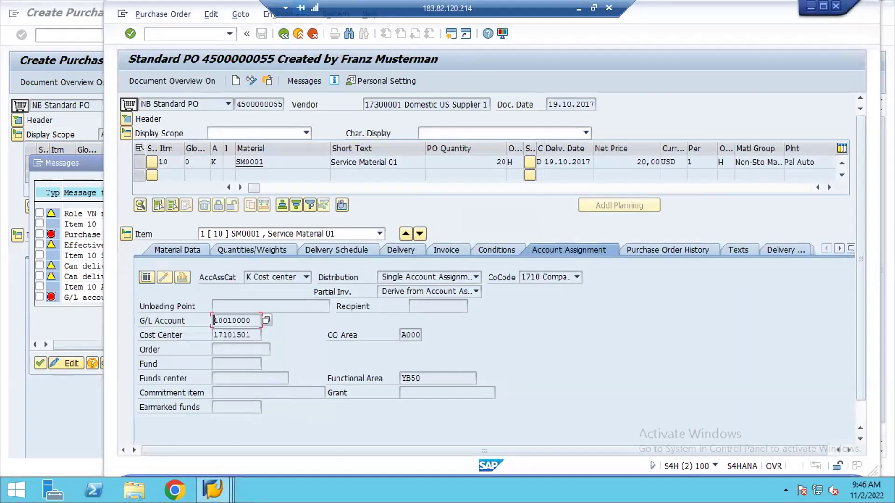
mouse_move(219, 482)
left_click(243, 426)
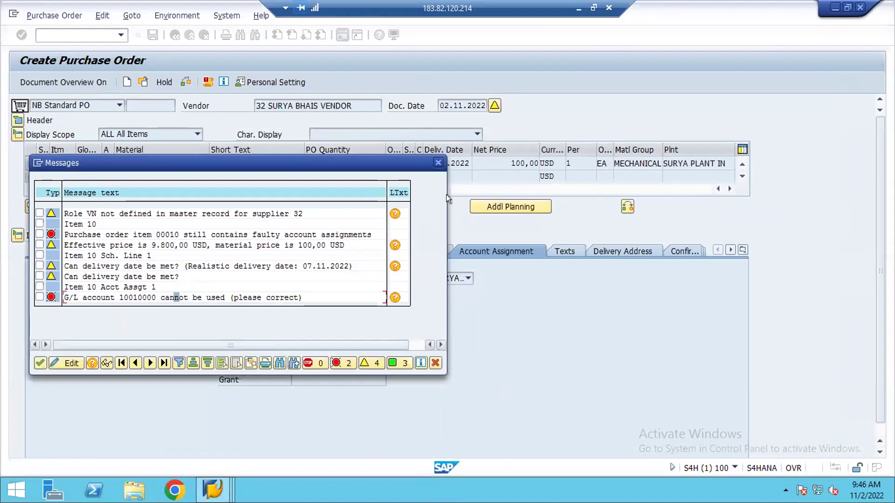
left_click(437, 162)
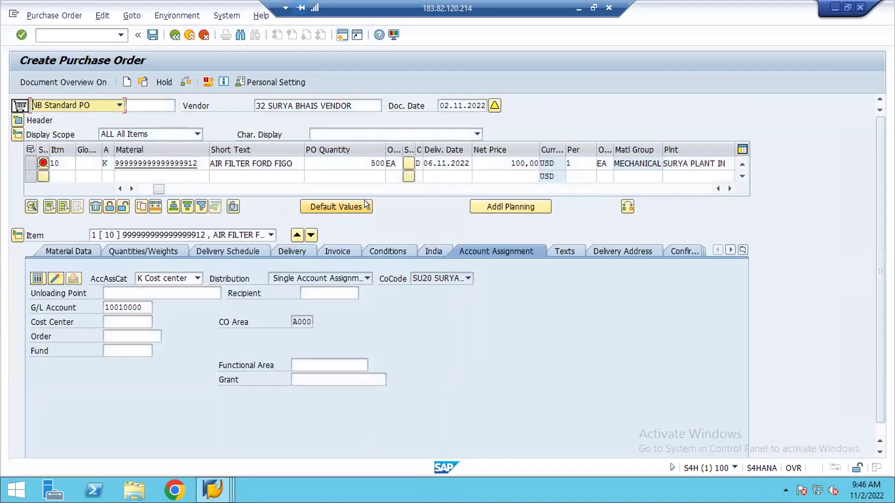
Expand the purchase order header to examine the organizational data with its company code.
key("F4")
left_click(17, 120)
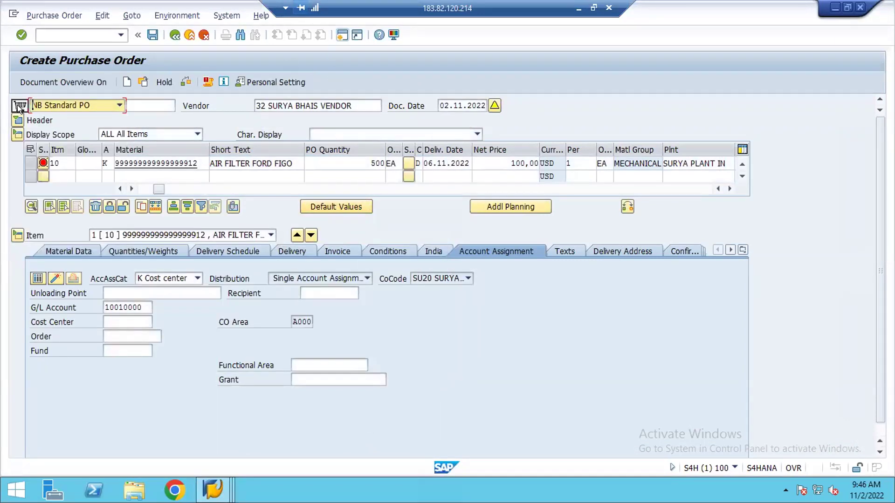
left_click(17, 120)
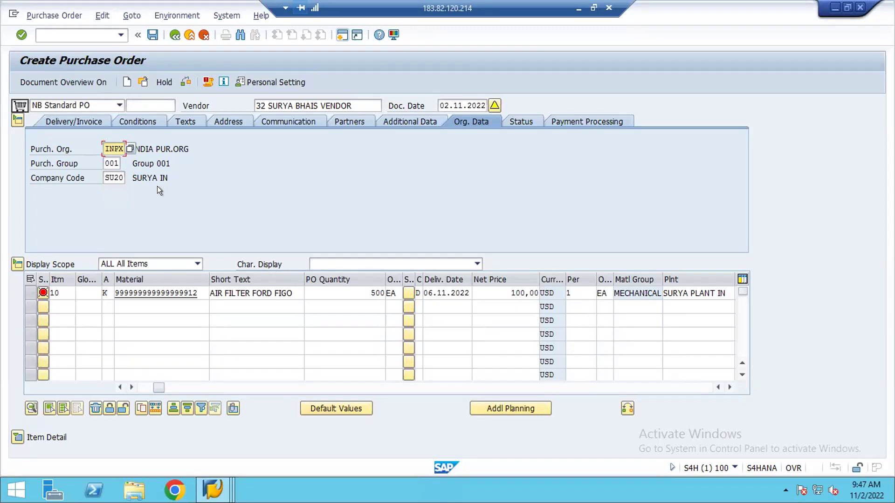
Leave the purchase order by running /NSPRO and display the SAP Customizing Implementation Guide.
left_click(62, 30)
type("/NSPRO")
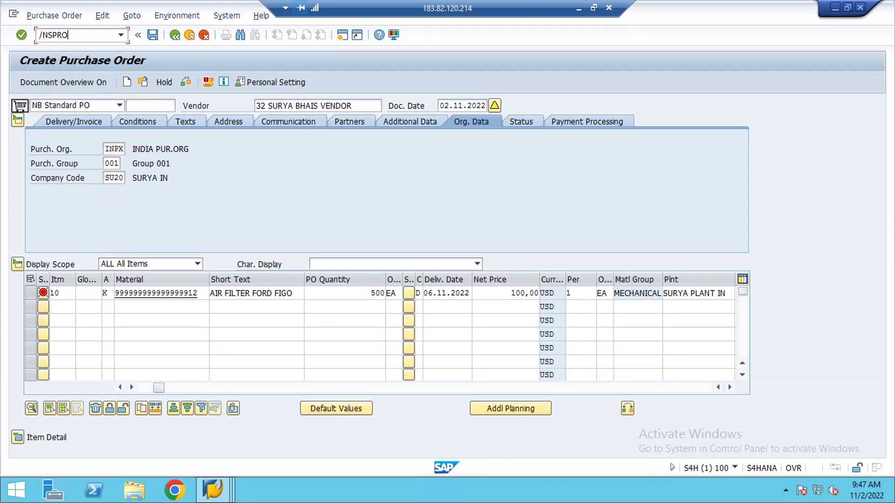
key("Return")
left_click(63, 80)
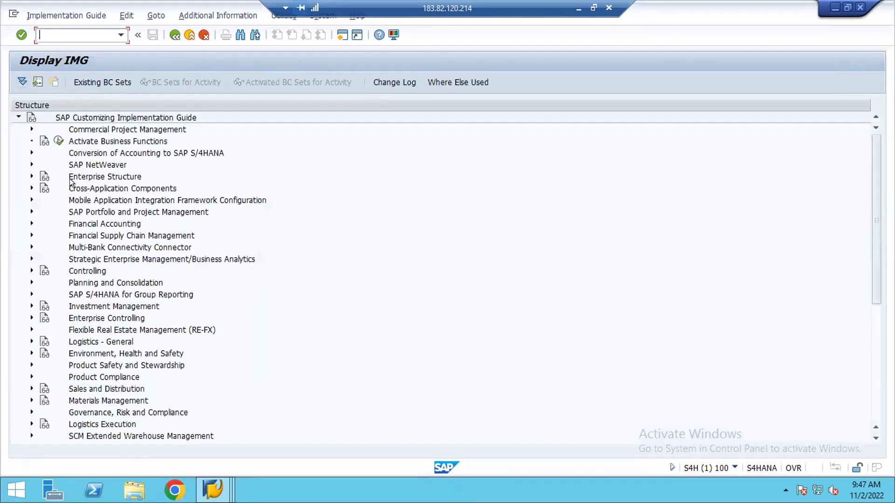
Expand Enterprise Structure down to the Financial Accounting definitions in the implementation guide.
left_click(31, 176)
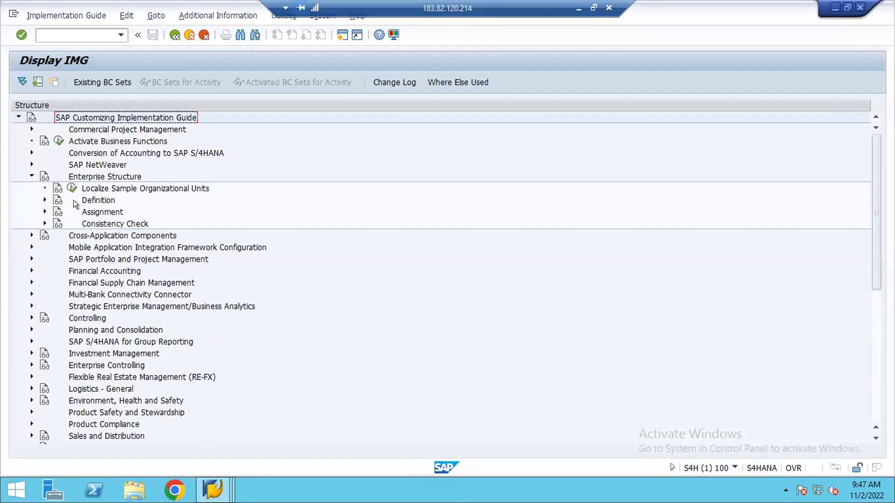
left_click(45, 200)
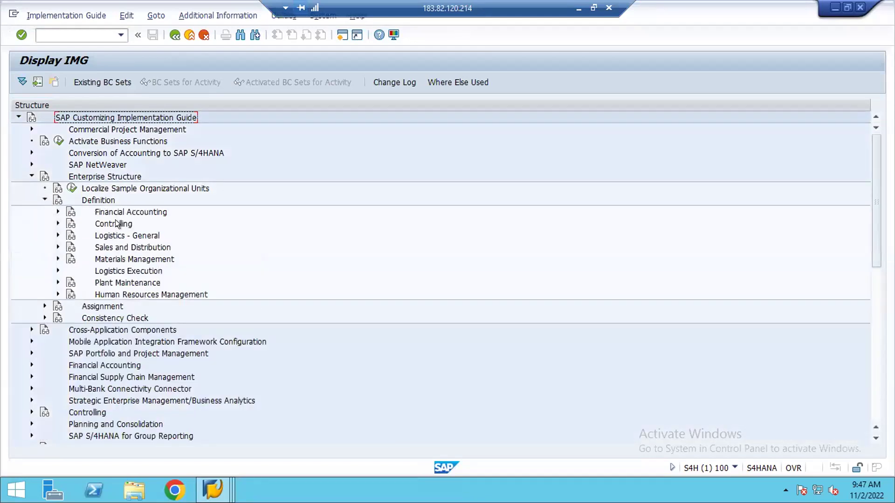
left_click(58, 211)
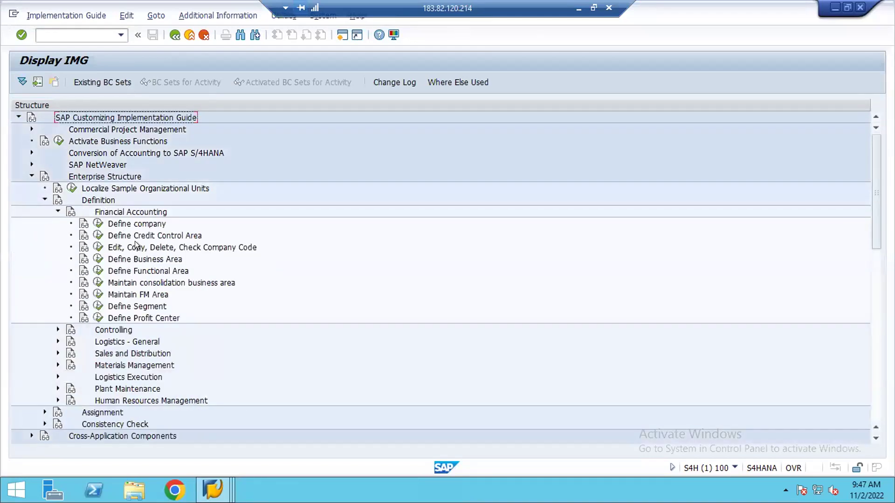